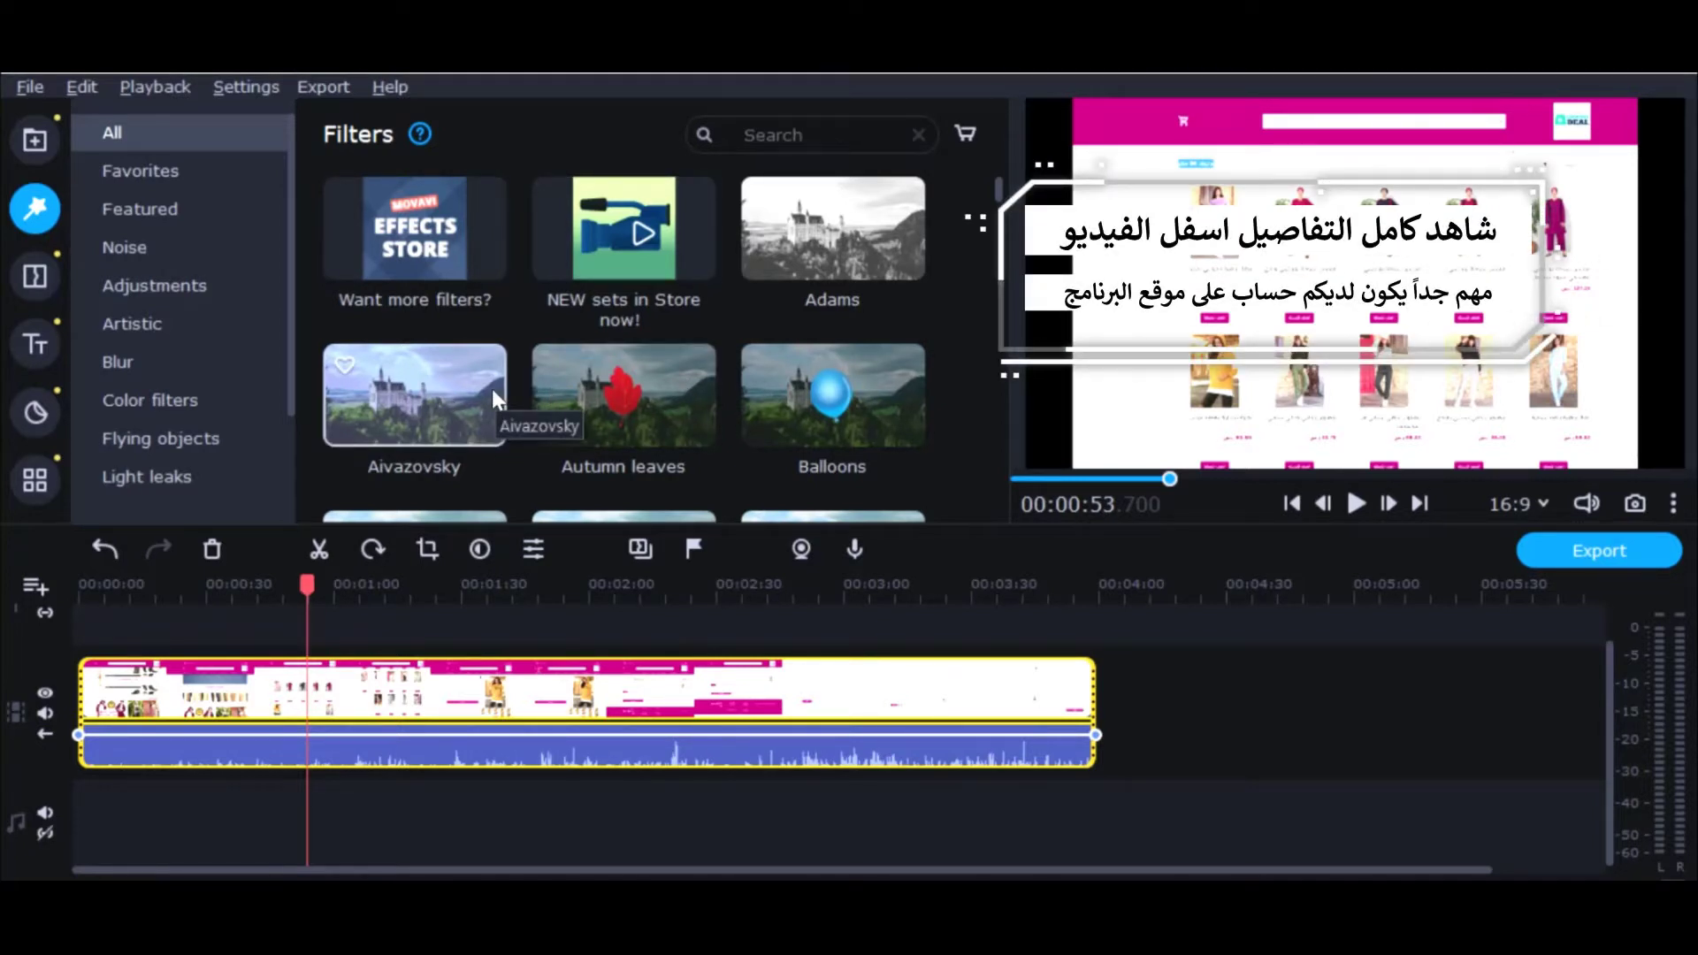
# Step: Try the Film strip - 5x5 filter on the timeline clip and undo it
pyautogui.scroll(-1, 491, 385)
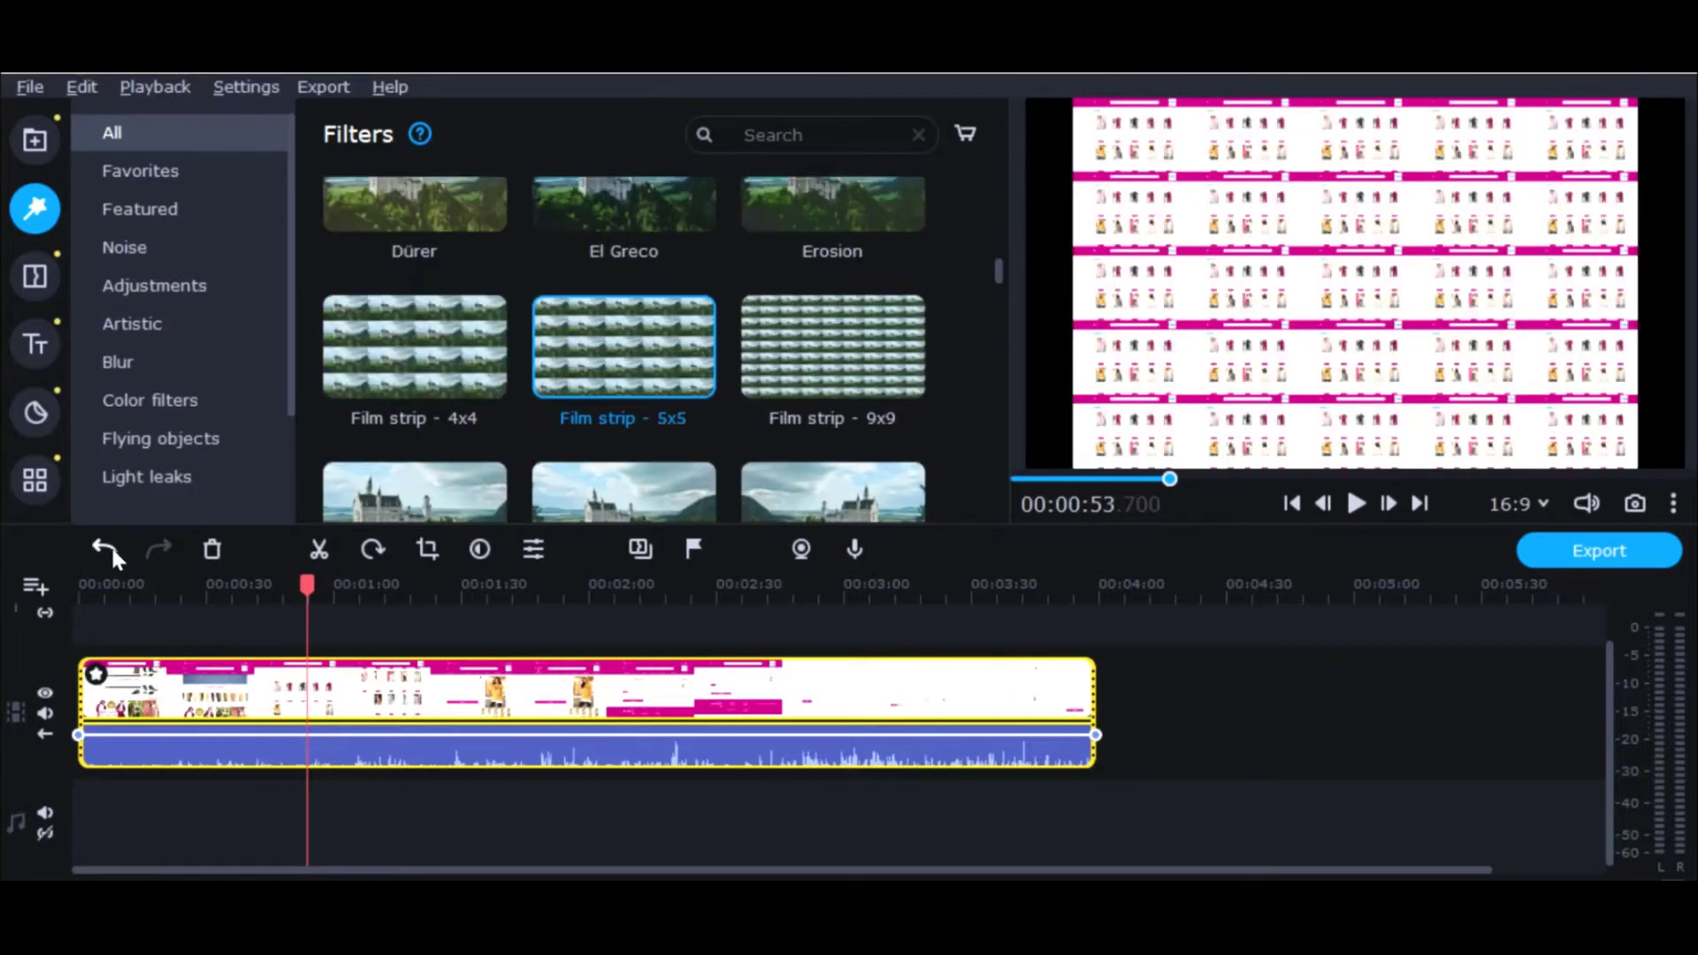
pyautogui.click(105, 549)
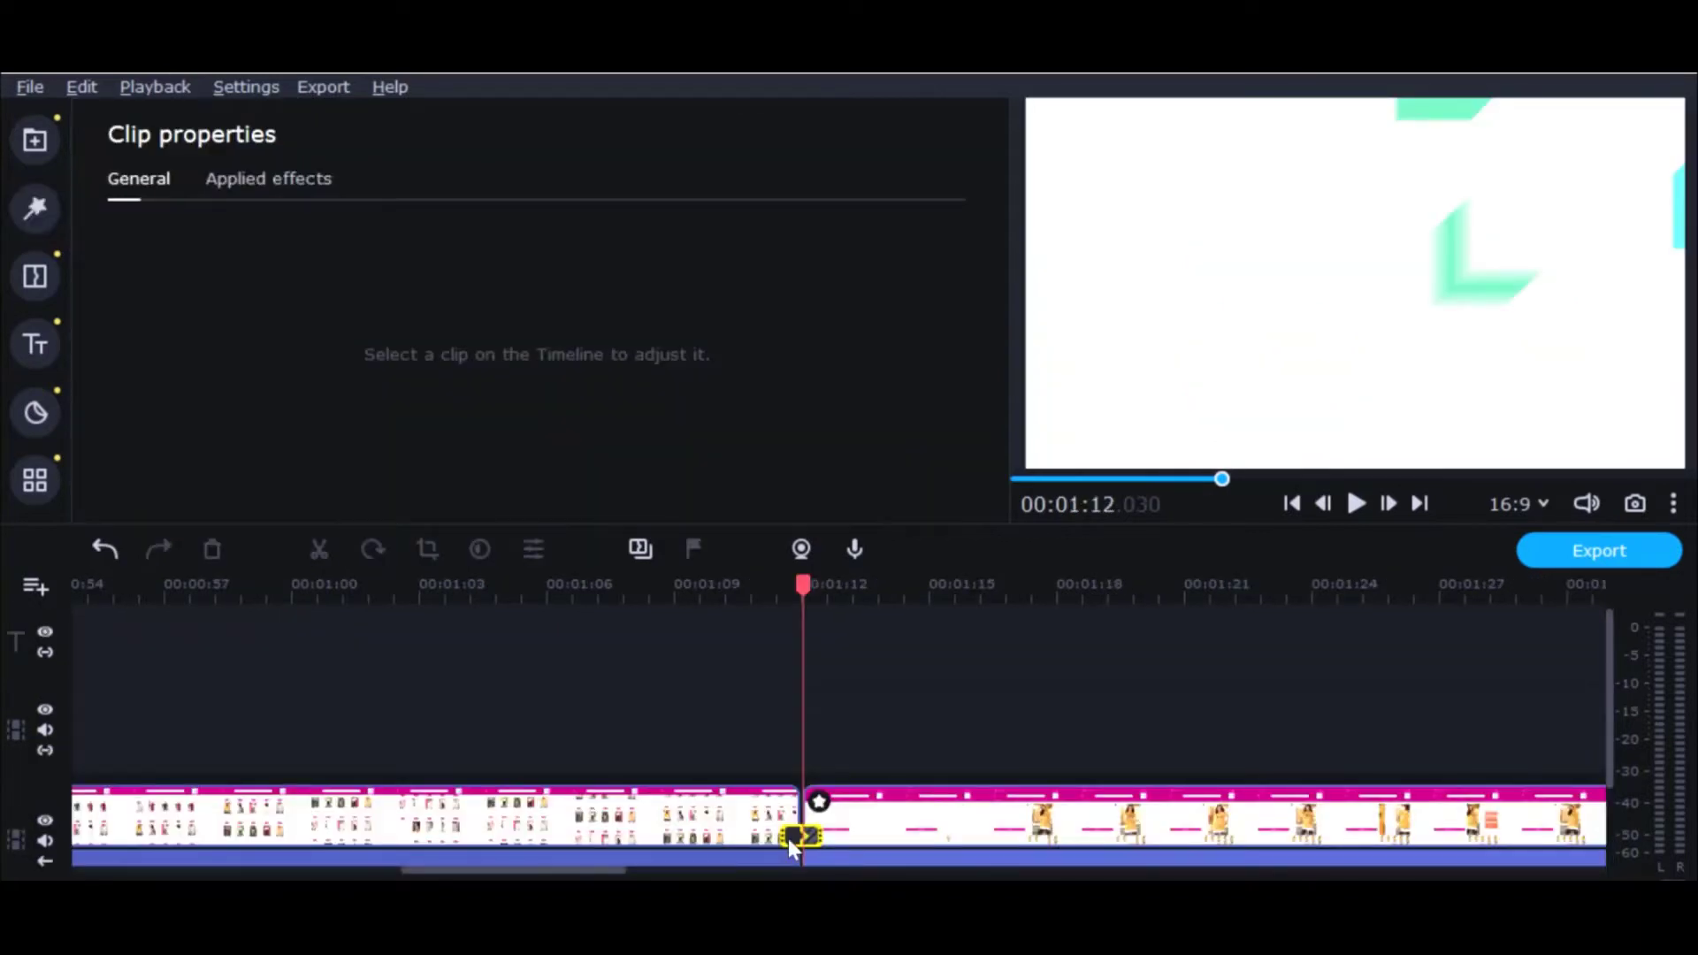
# Step: Increase the duration of the Flash pass transition between the two clips on the video track
pyautogui.doubleClick(788, 839)
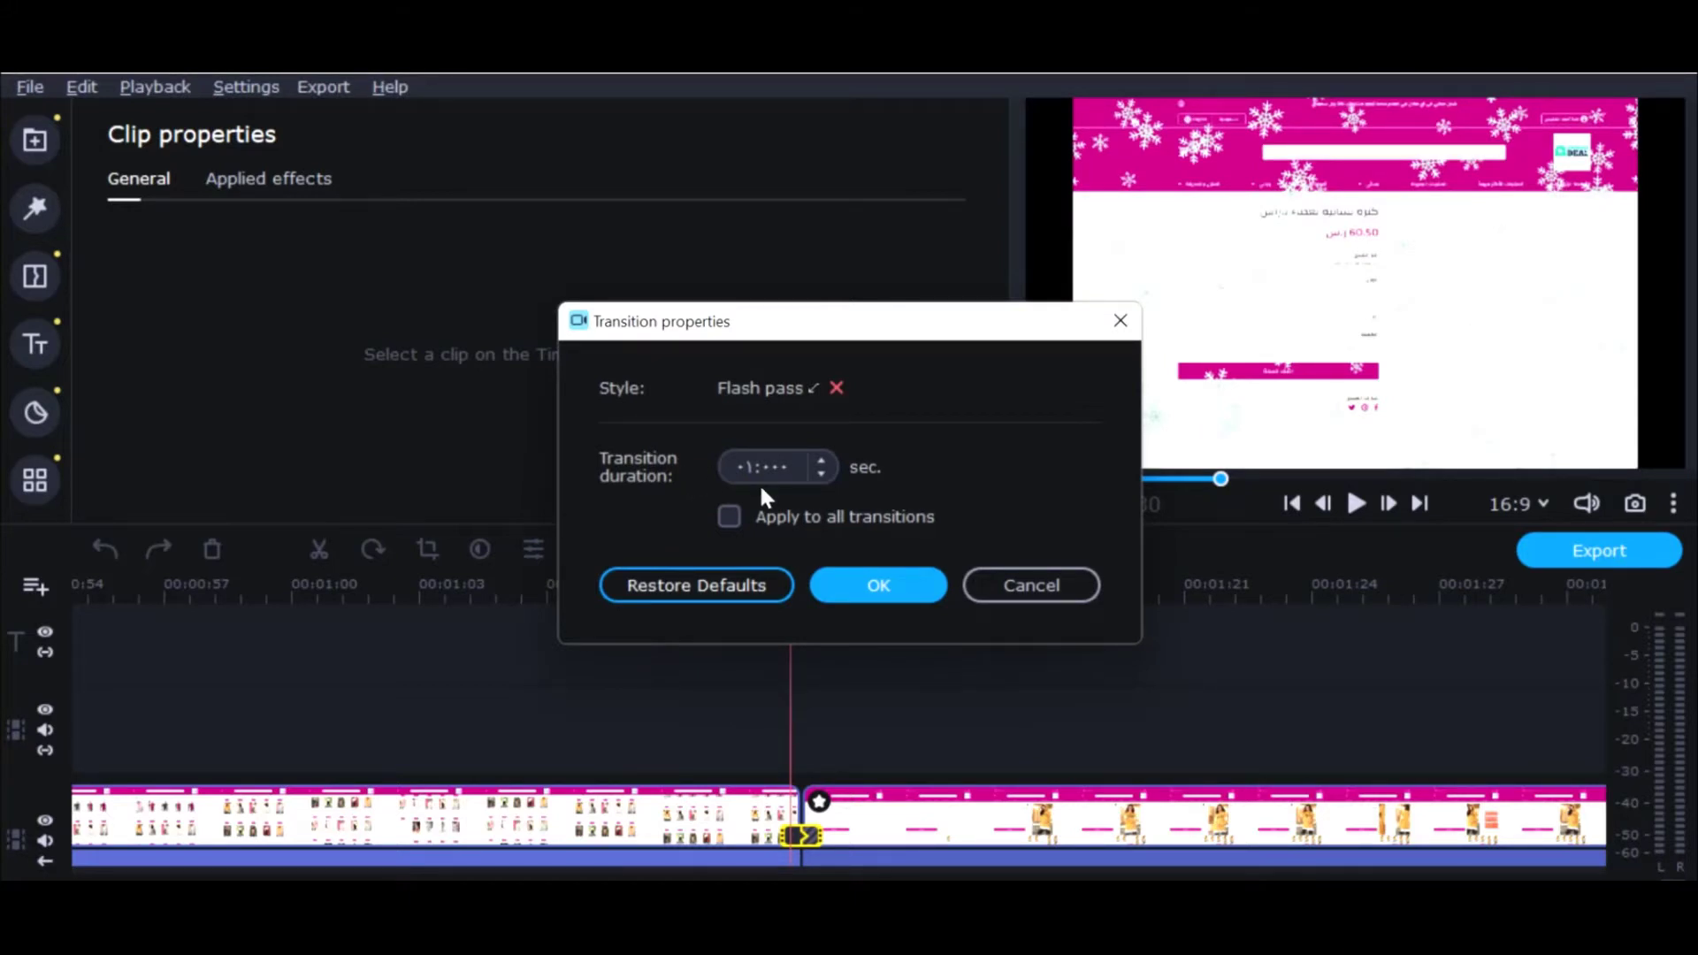
pyautogui.click(822, 461)
pyautogui.click(822, 461)
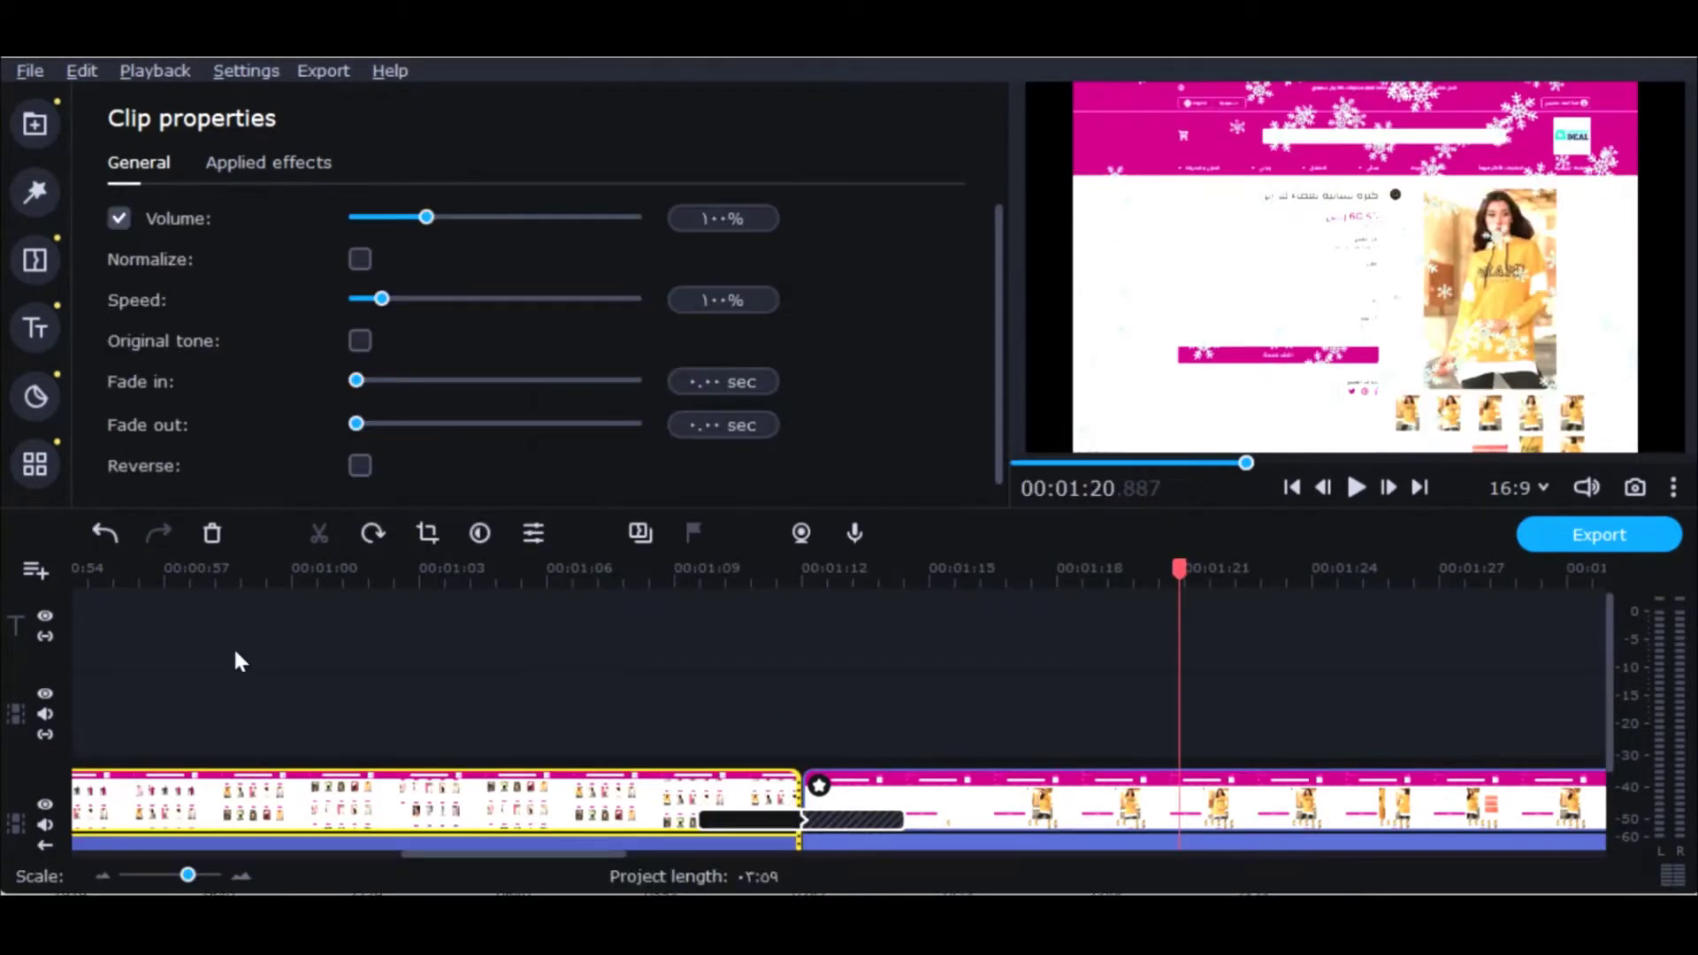
# Step: Select the first clip and zoom the timeline out to view the whole project
pyautogui.click(276, 799)
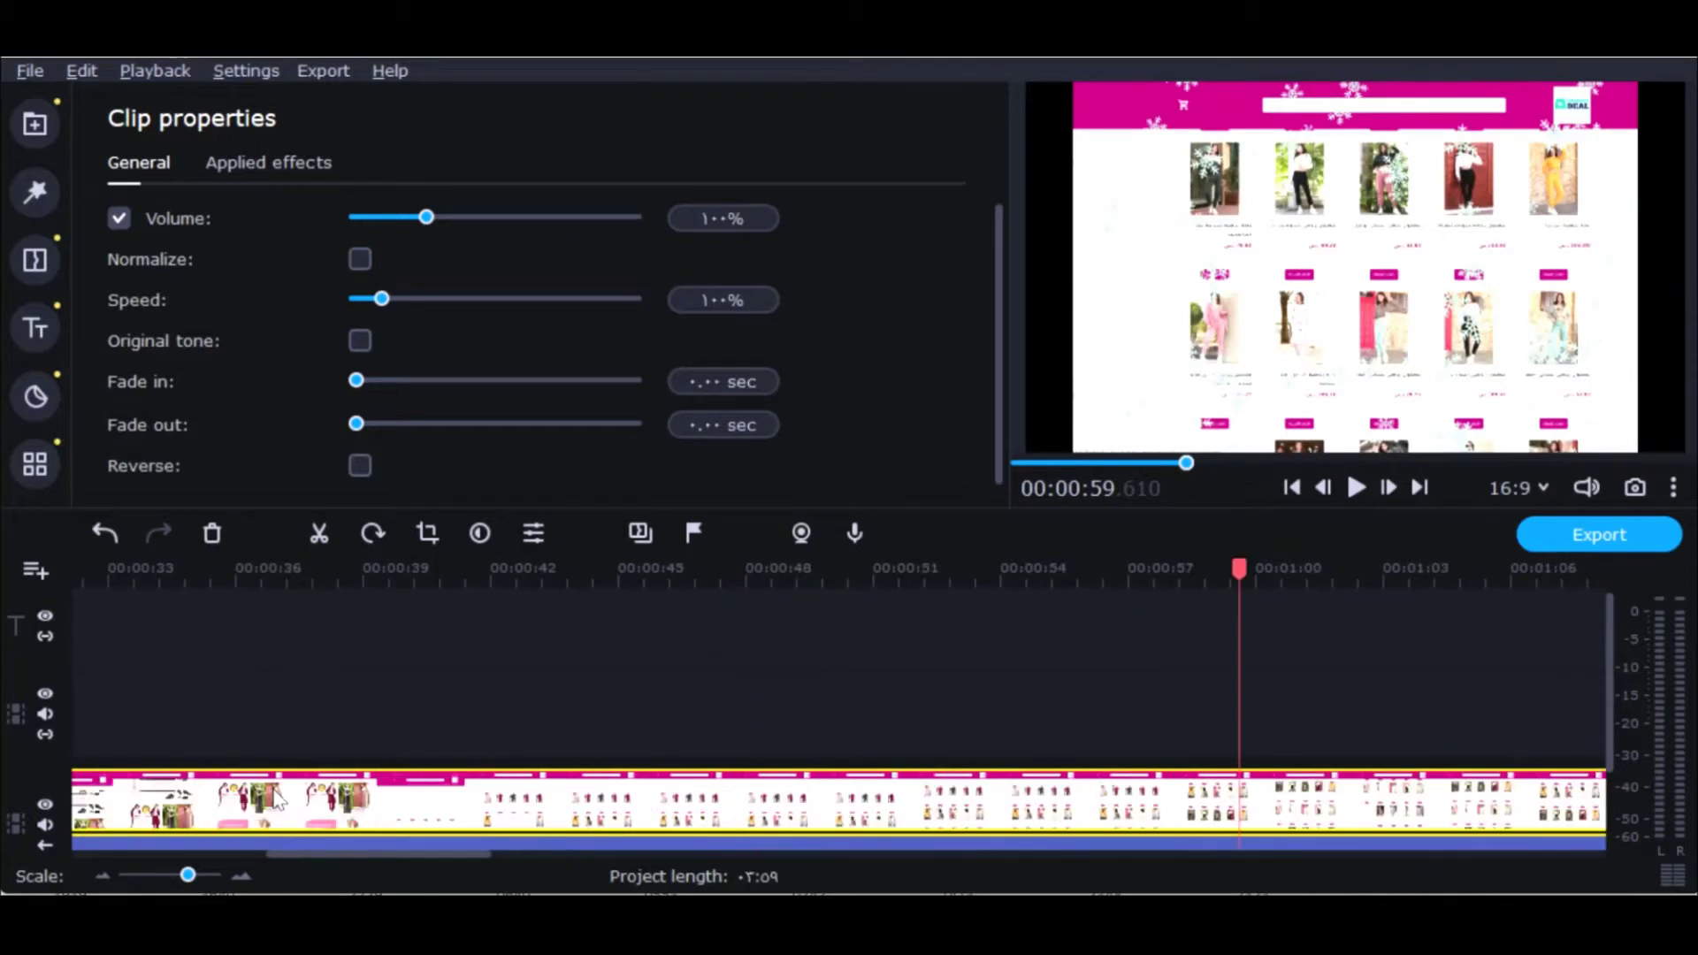
pyautogui.moveTo(276, 854); pyautogui.dragTo(106, 880)
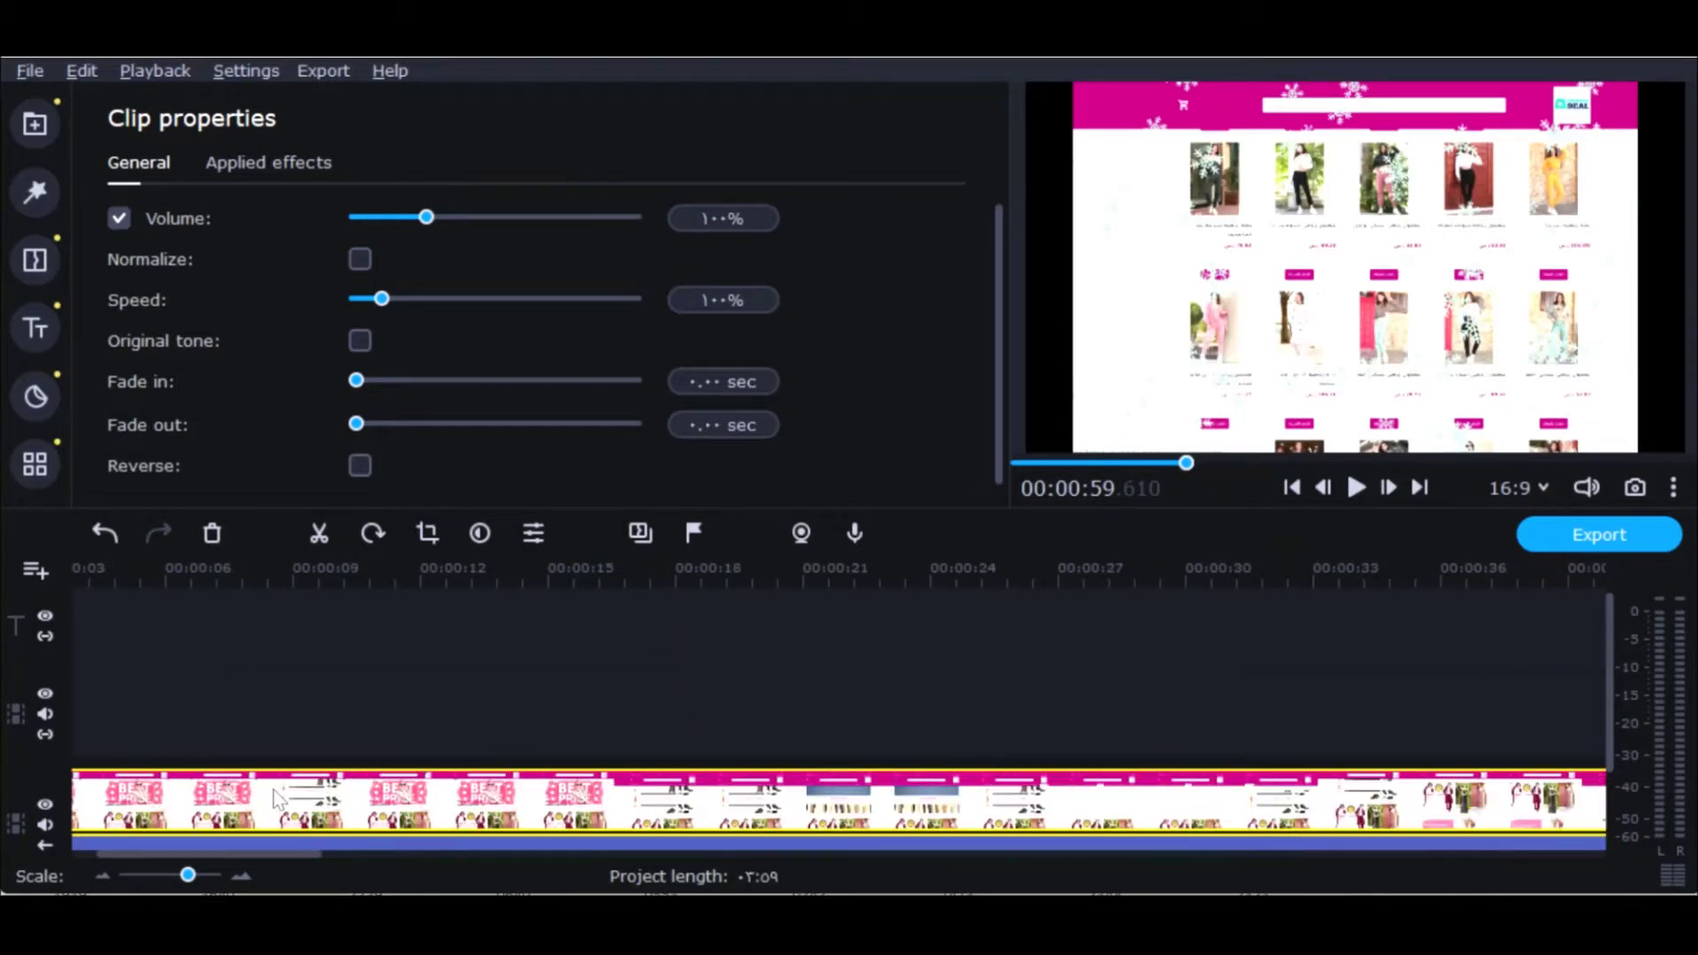
pyautogui.click(101, 878)
pyautogui.click(101, 877)
pyautogui.click(101, 877)
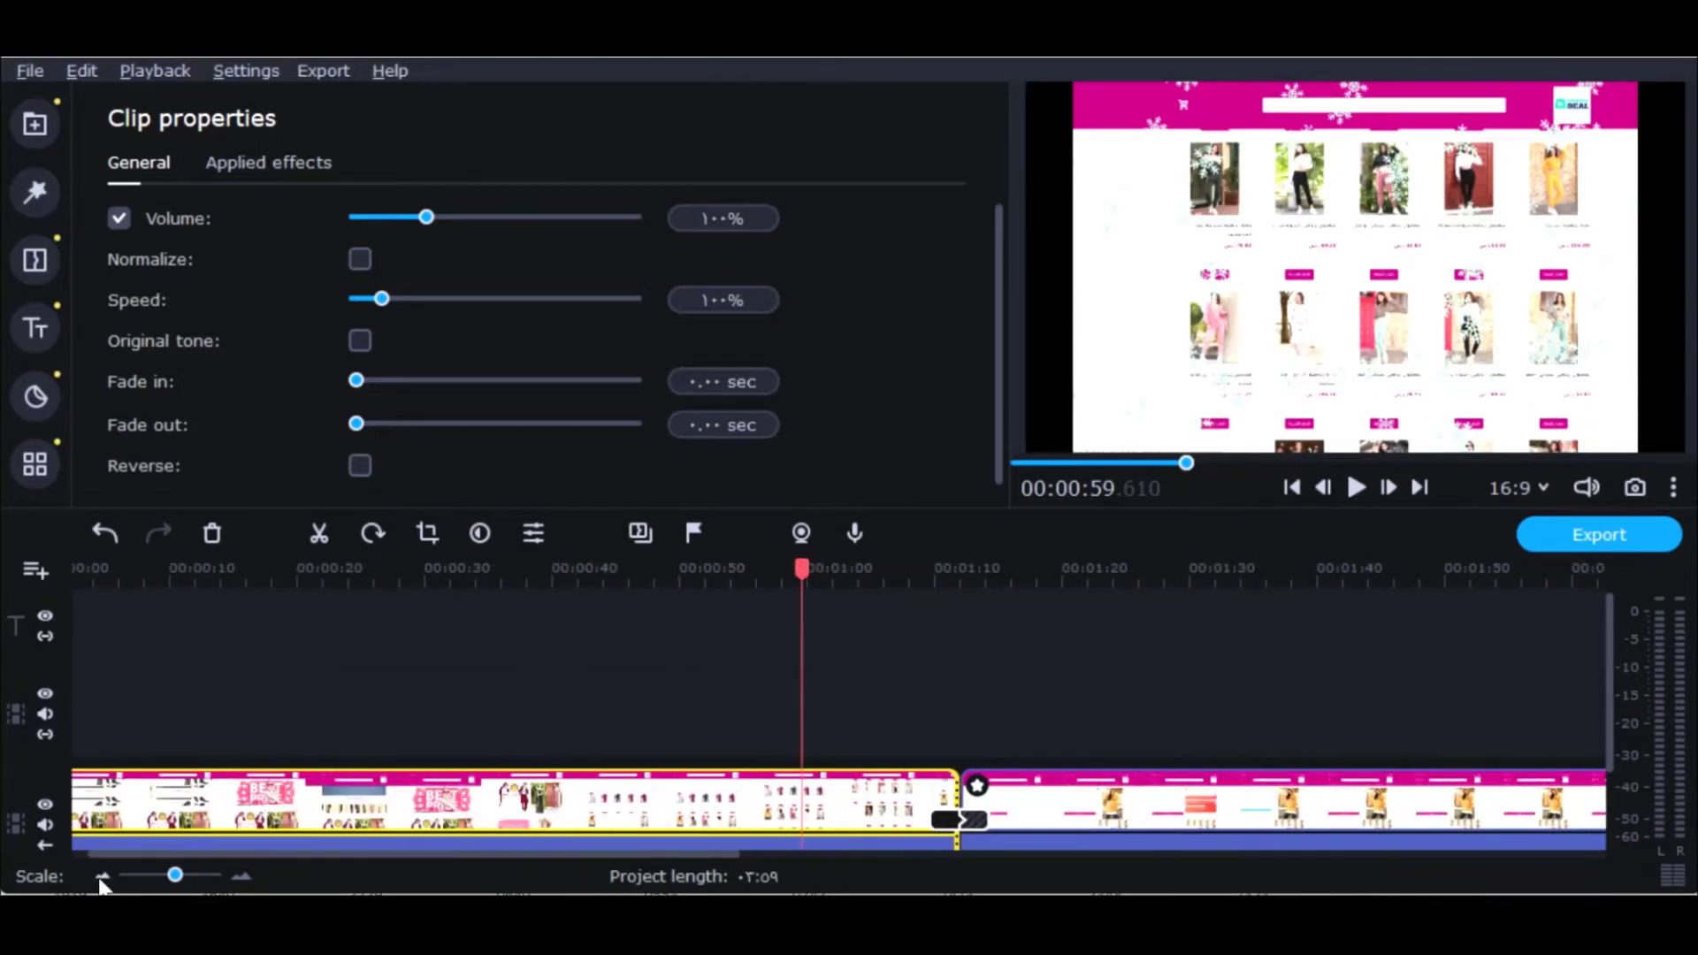
pyautogui.click(101, 877)
pyautogui.click(101, 878)
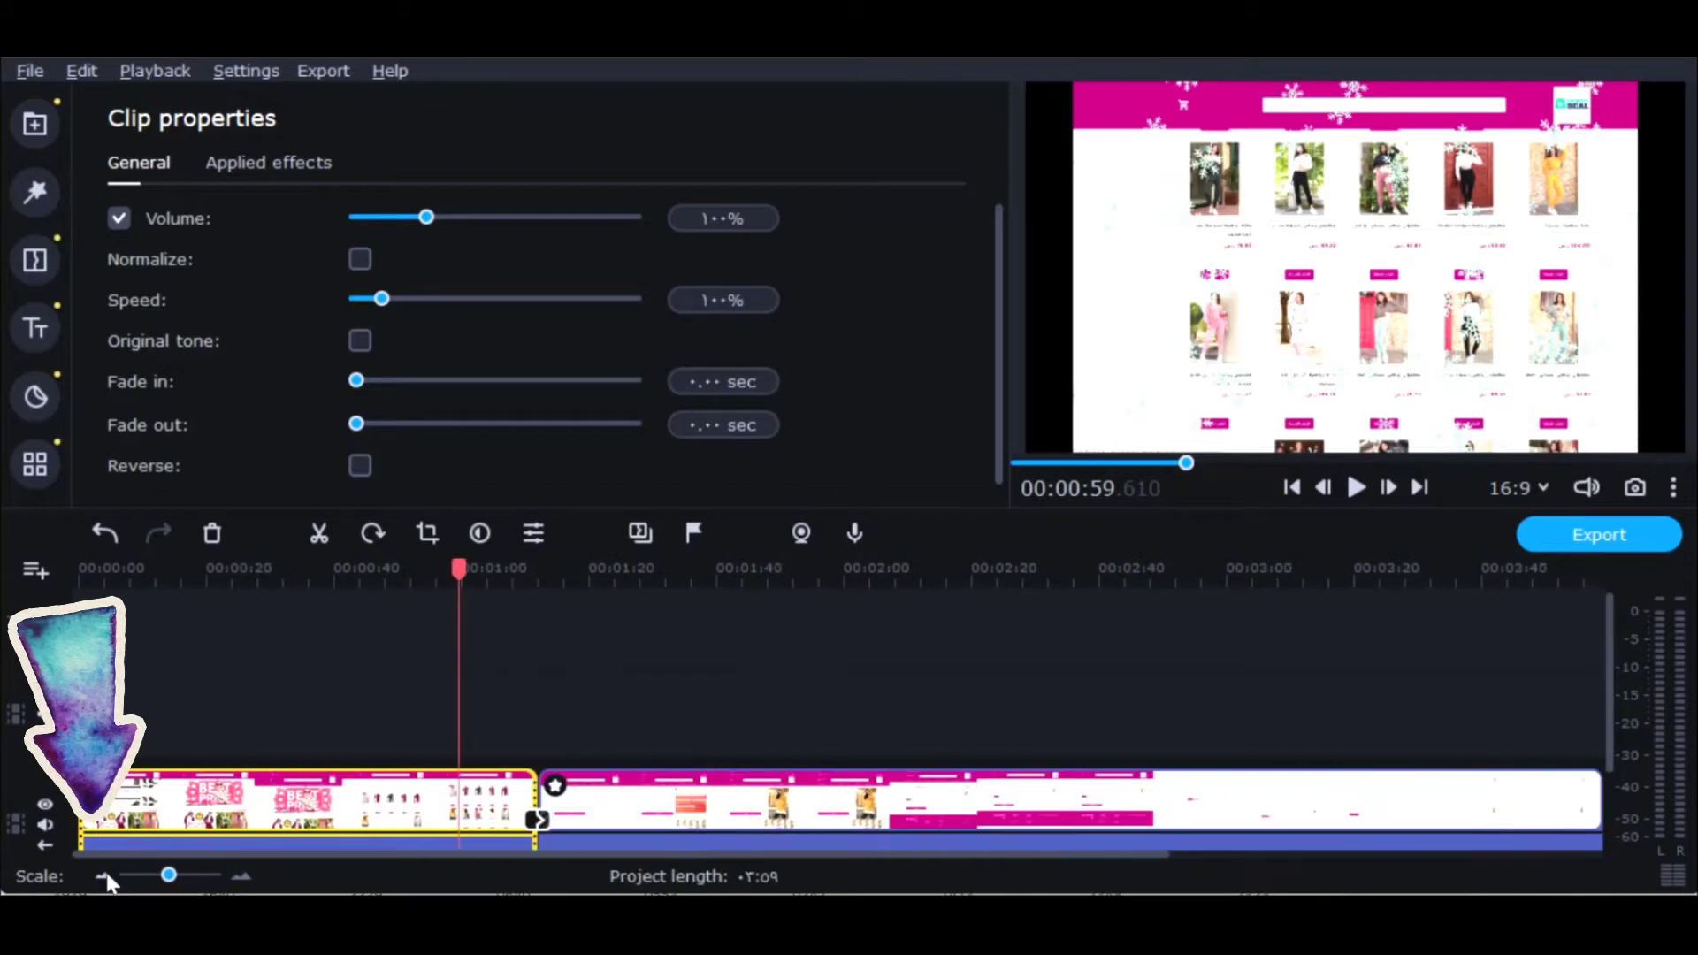
pyautogui.click(101, 878)
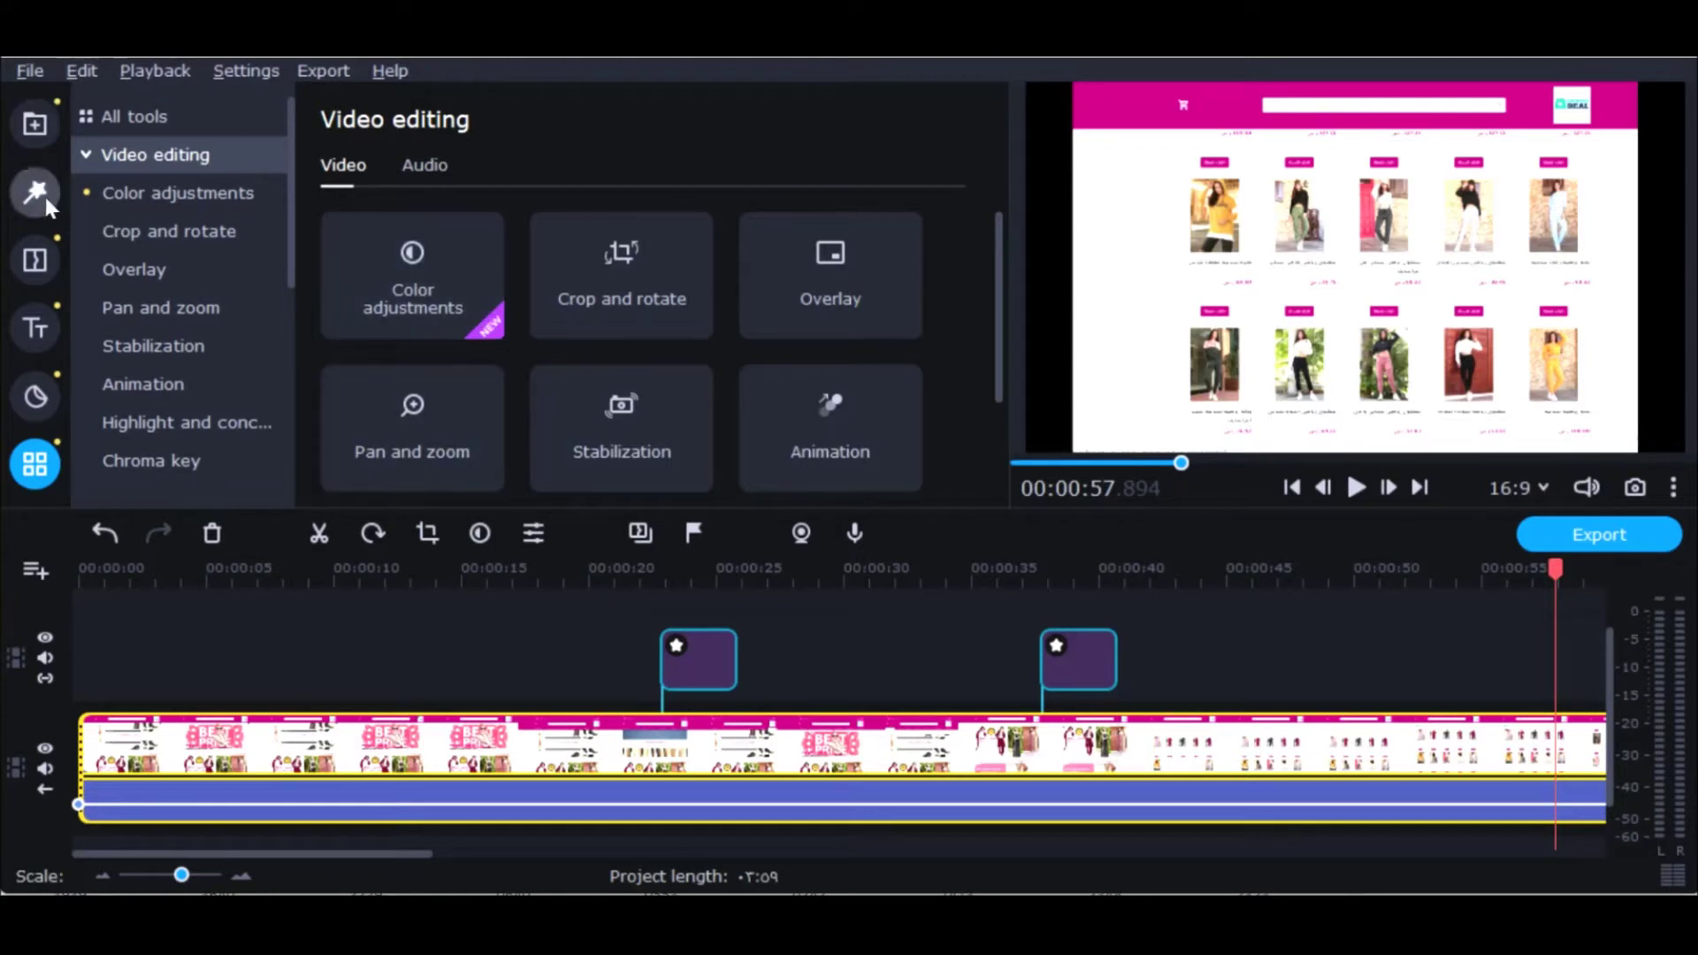
# Step: Add the Quote title from the Featured titles to the favorites and view the favorite titles
pyautogui.click(39, 334)
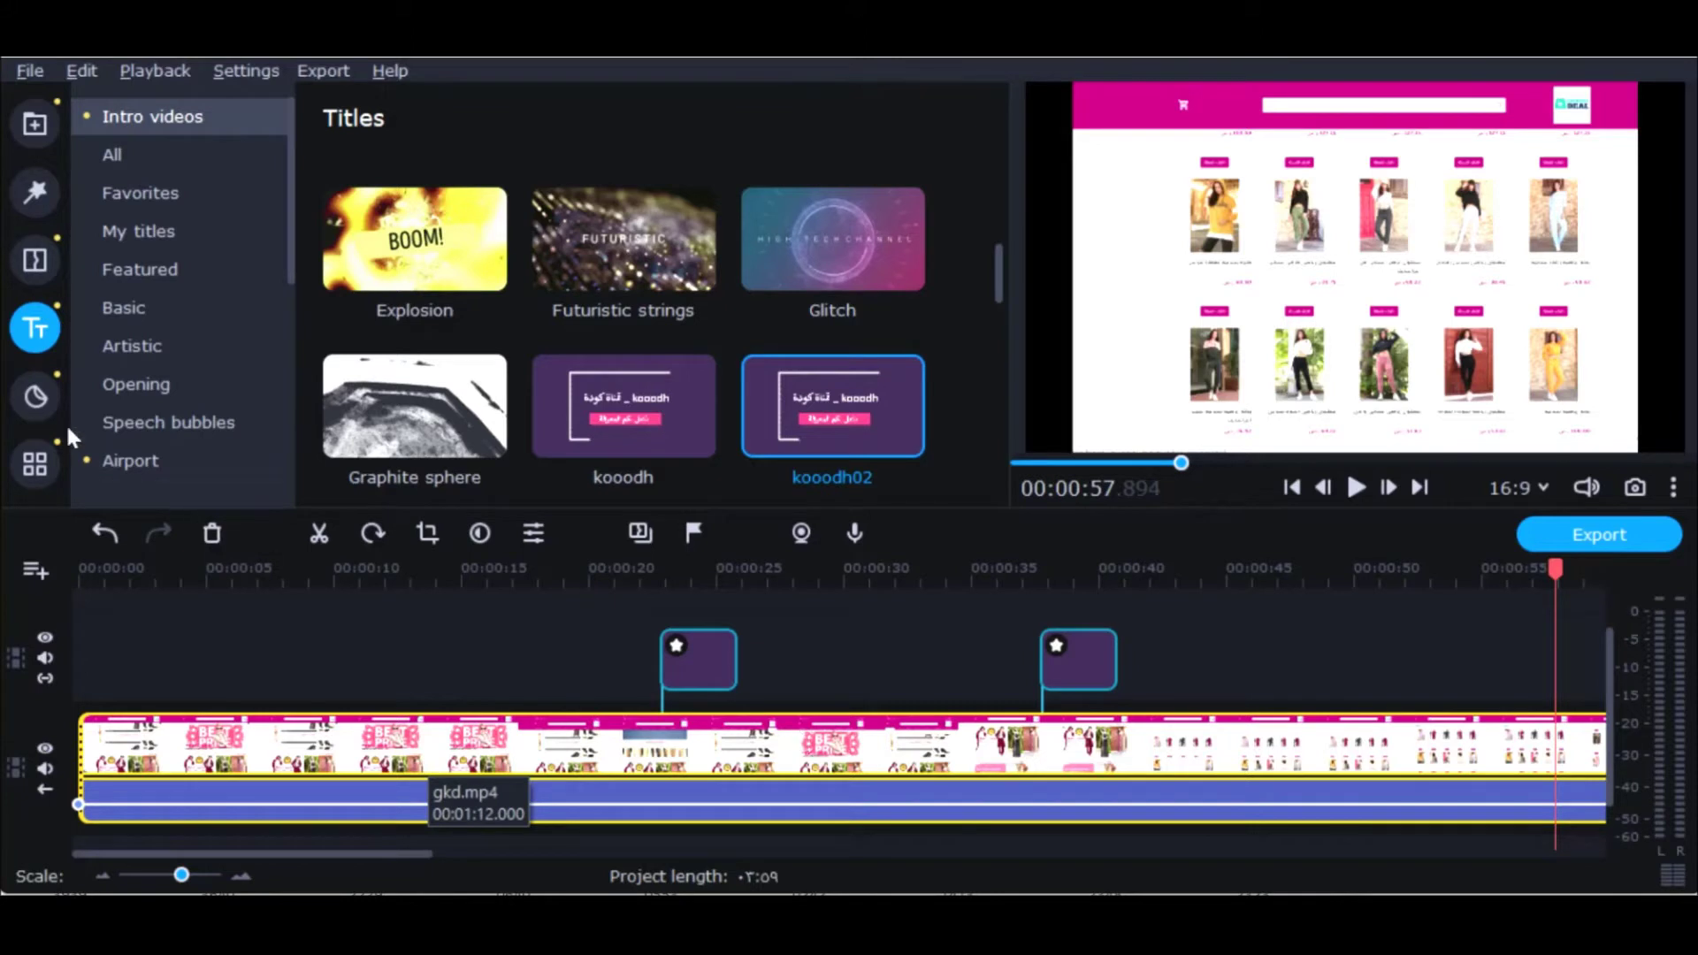
pyautogui.click(158, 231)
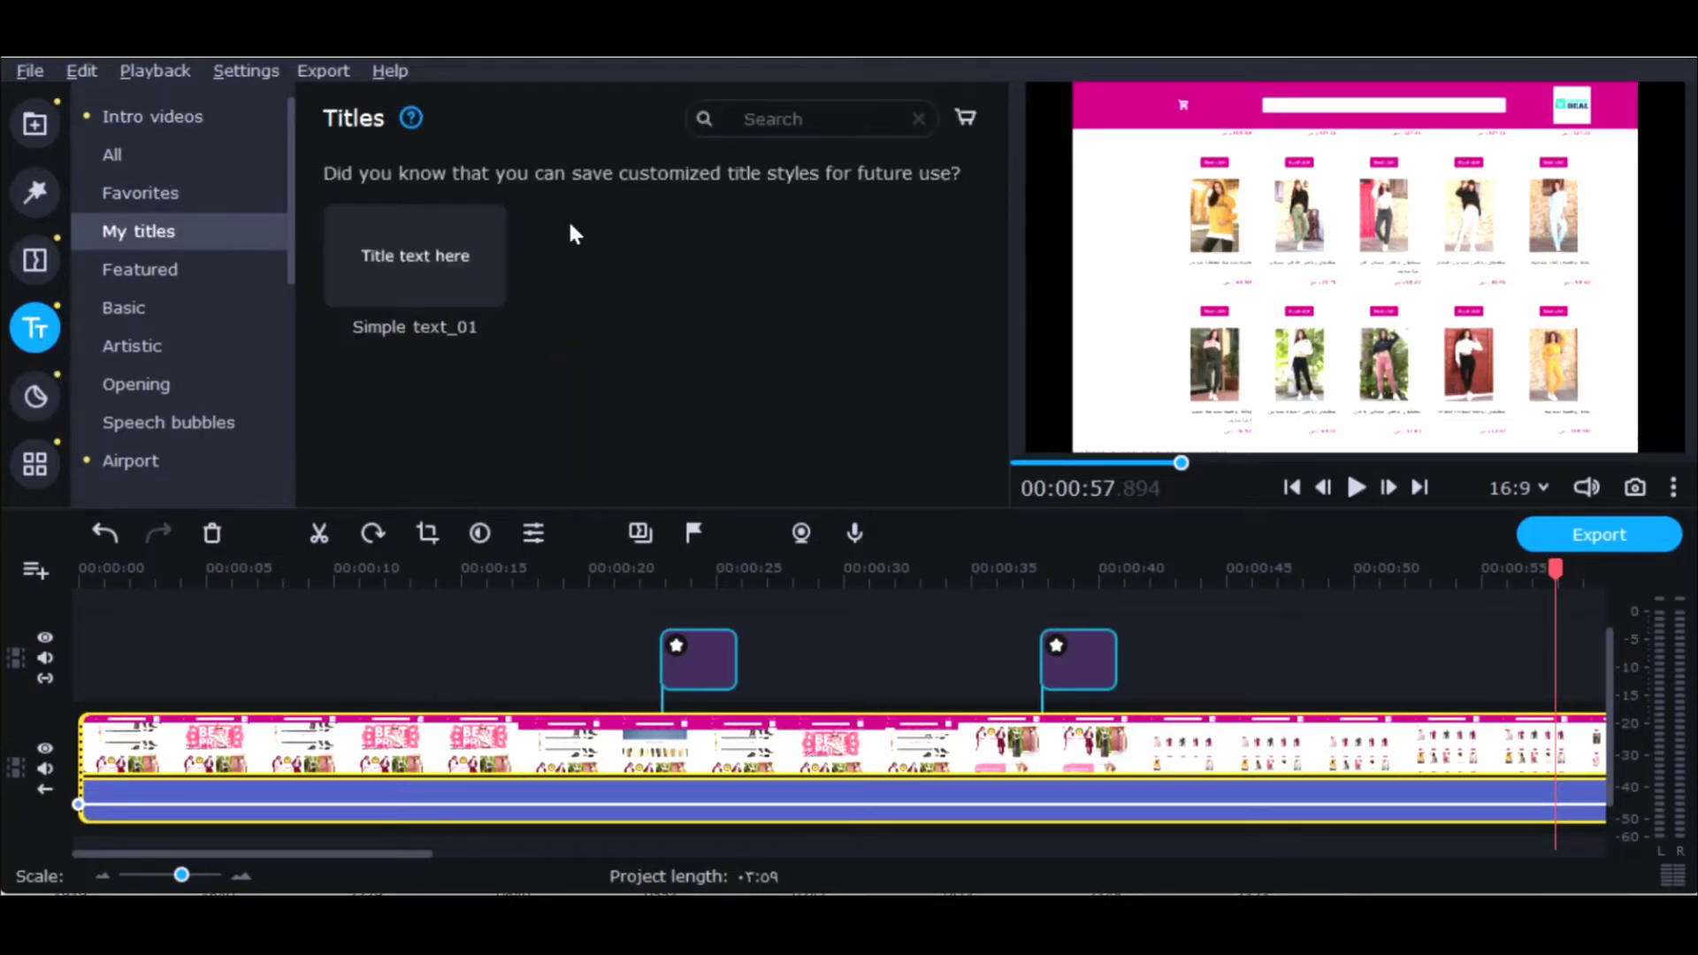
pyautogui.click(169, 274)
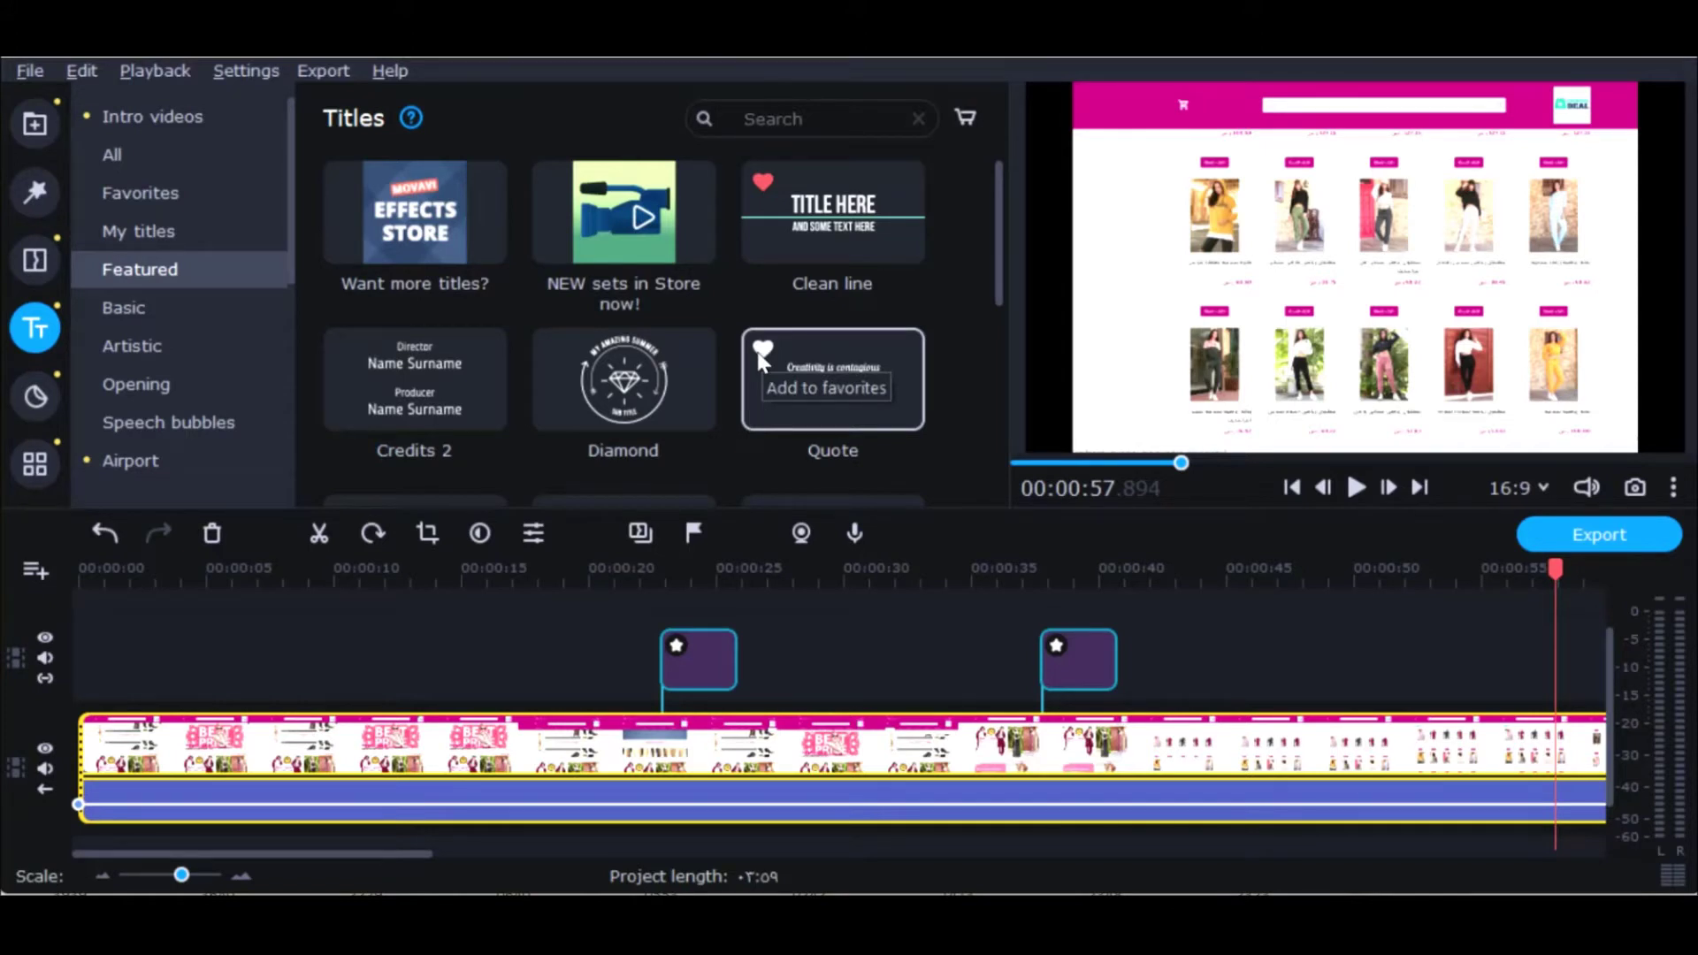
pyautogui.click(761, 354)
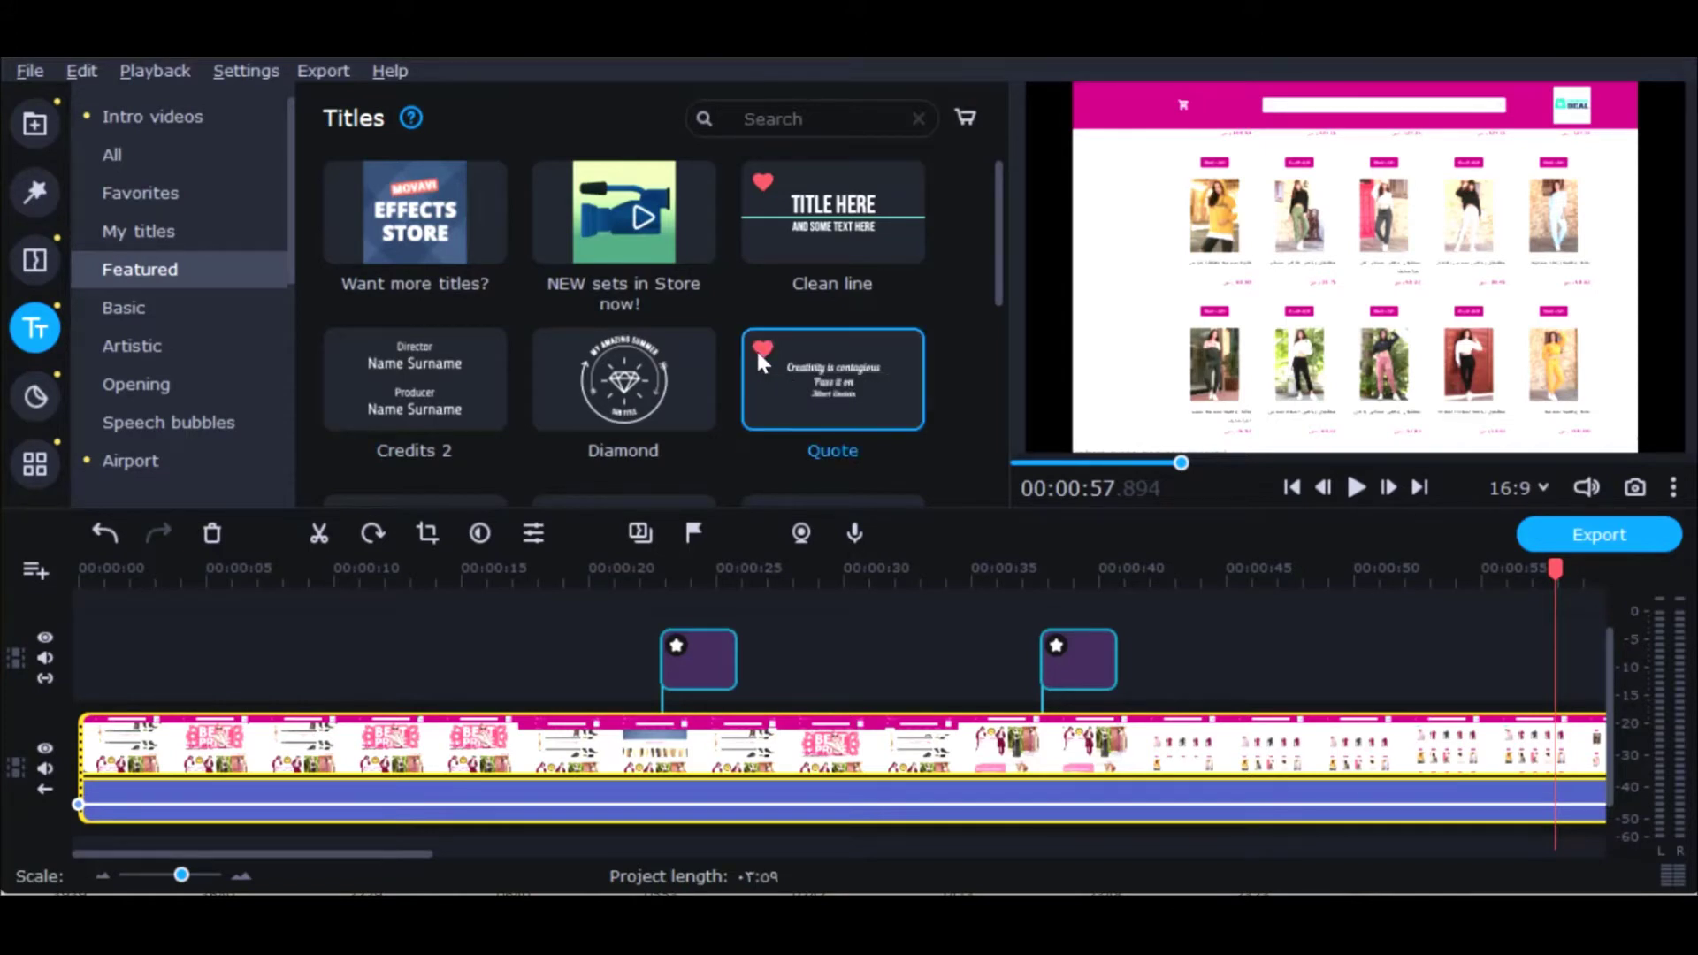
pyautogui.click(157, 195)
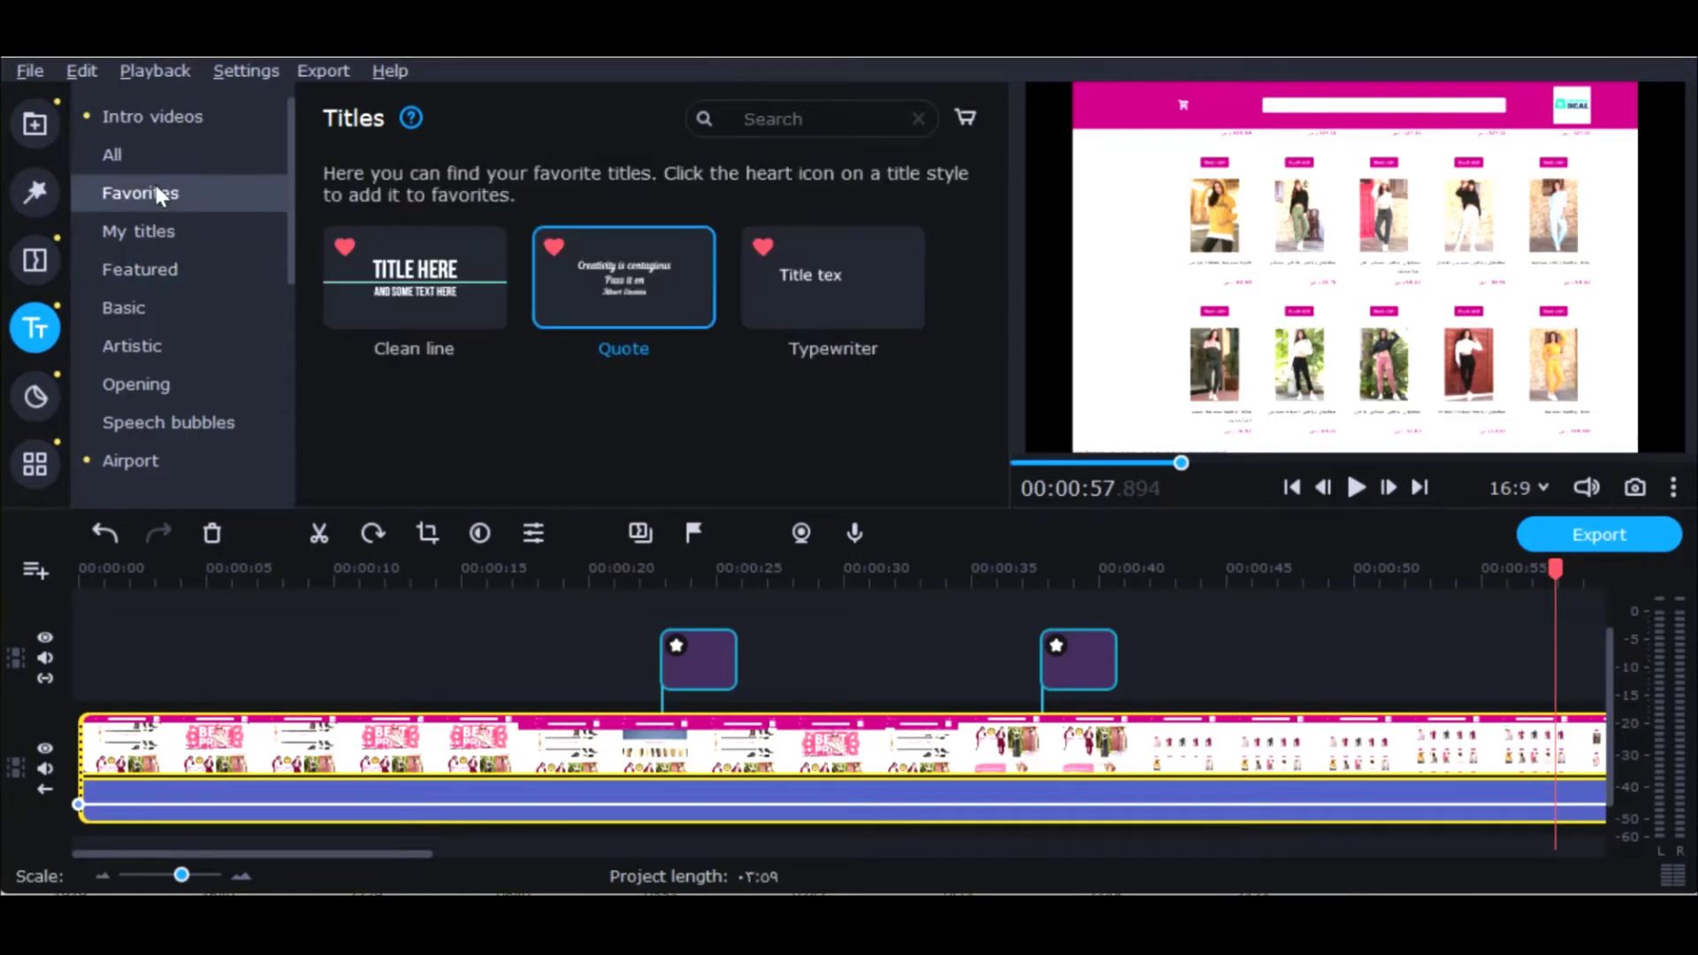
# Step: Preview the Credits 2 title from the Featured titles and place it above the video at about 00:00:12
pyautogui.click(159, 235)
pyautogui.click(162, 267)
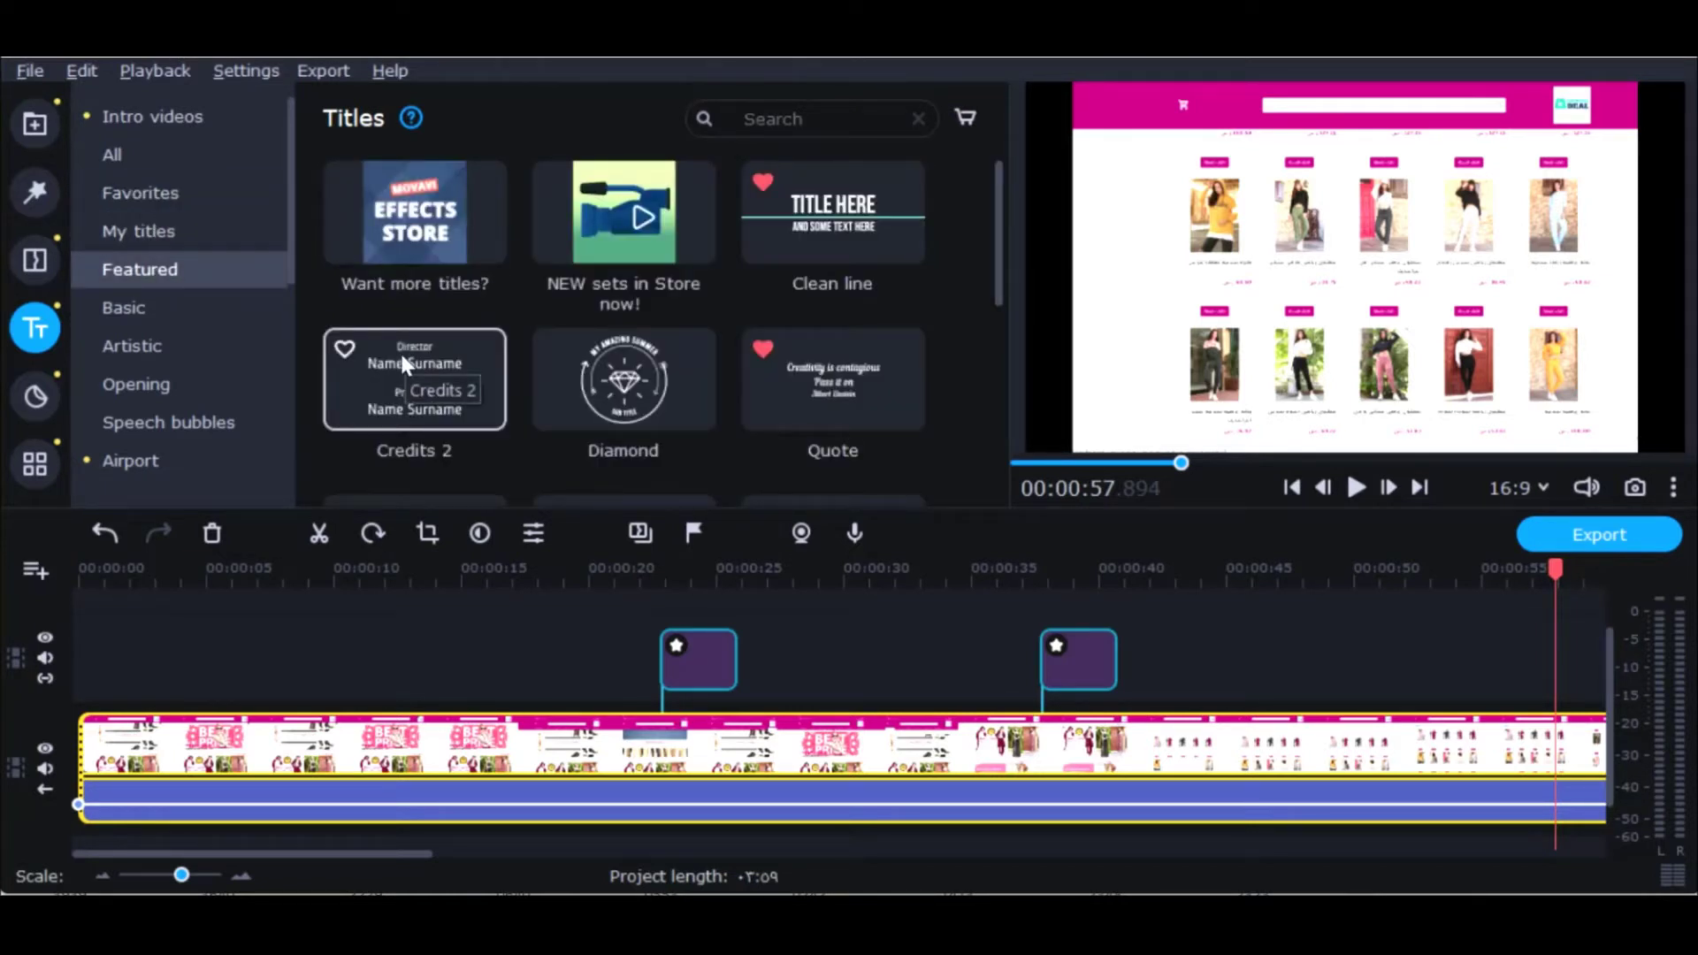
pyautogui.click(433, 389)
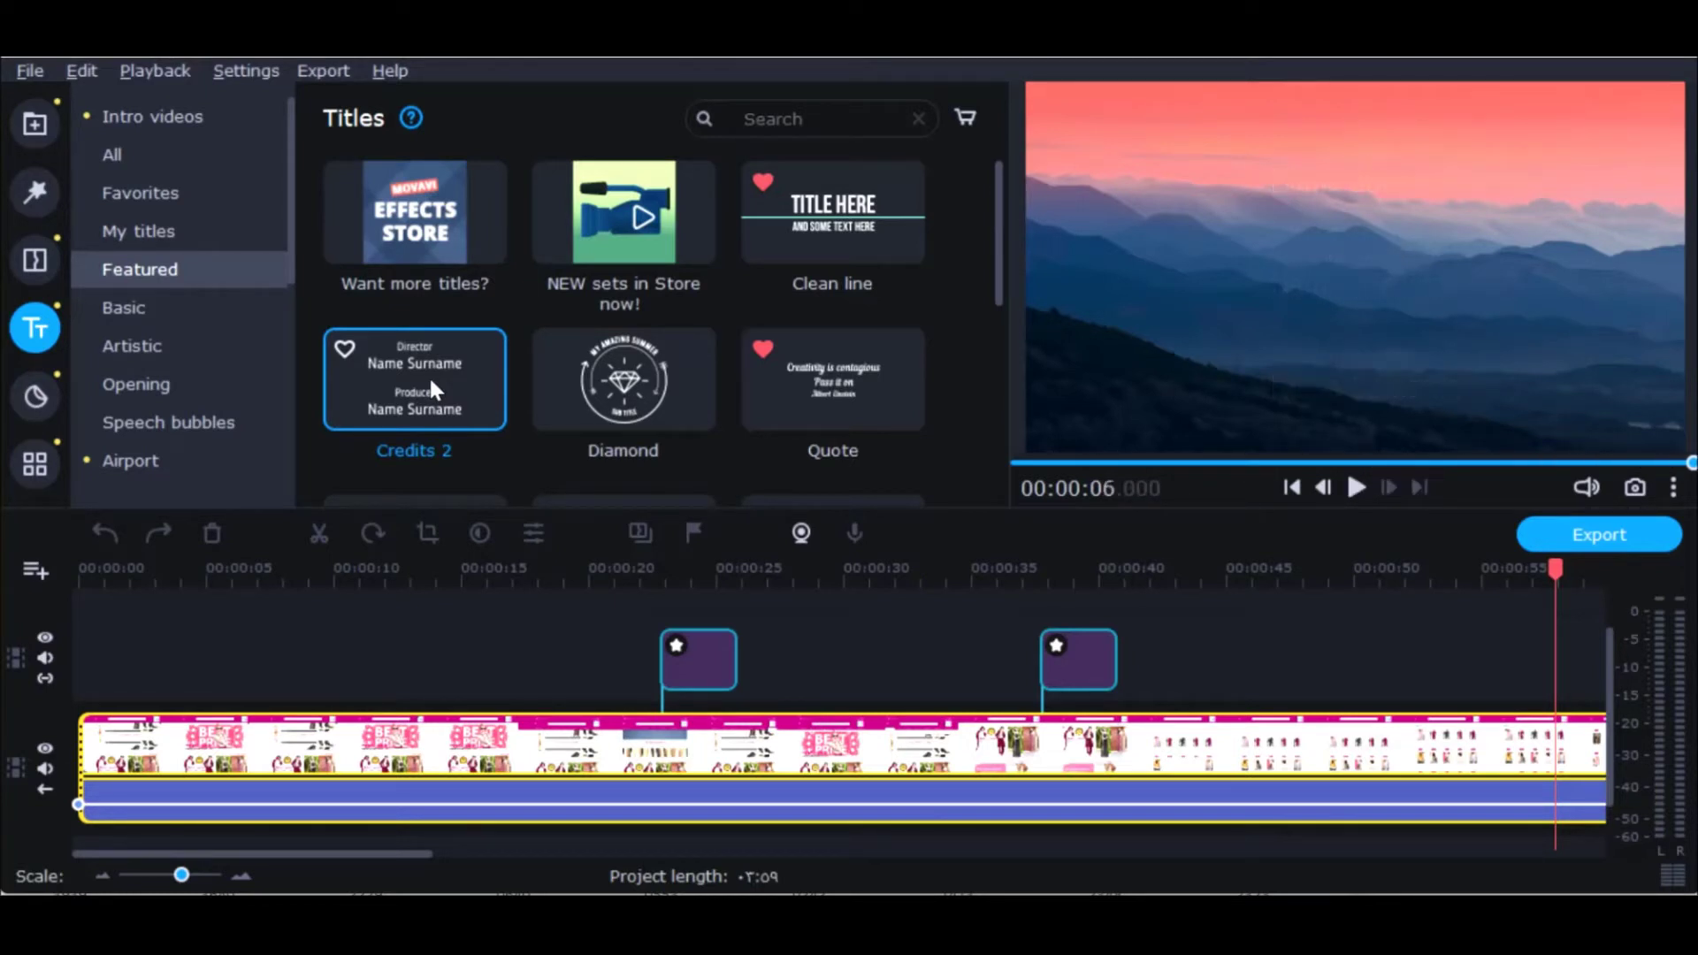
pyautogui.click(428, 374)
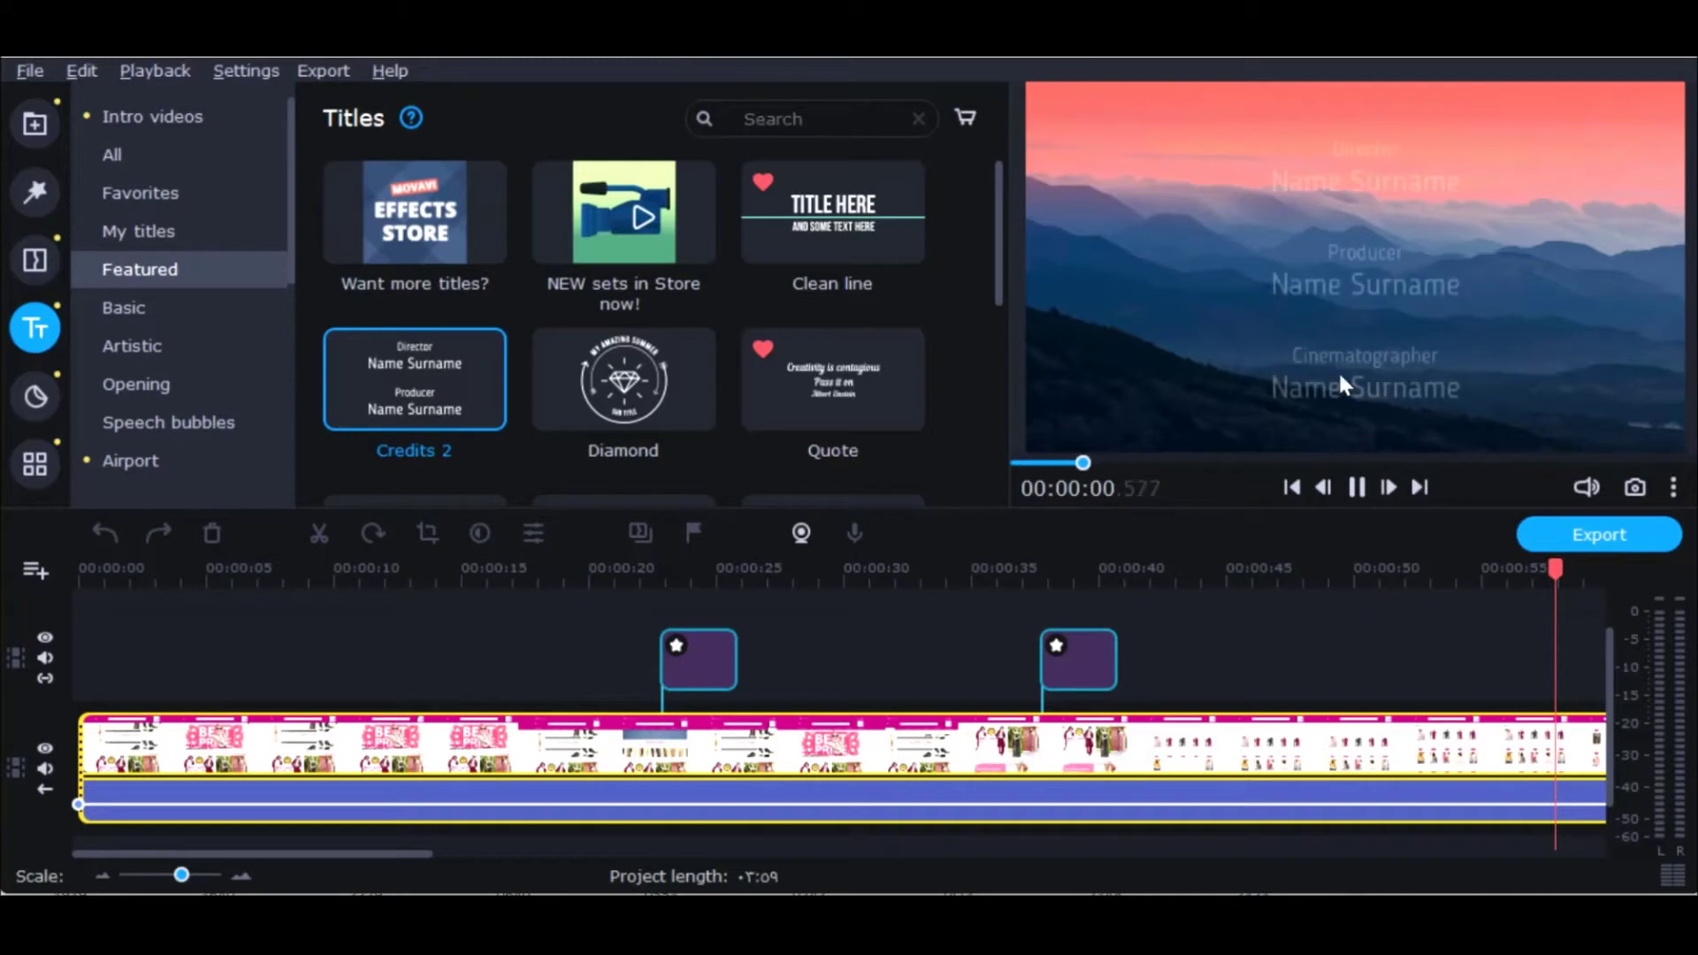
pyautogui.moveTo(412, 363); pyautogui.dragTo(395, 580)
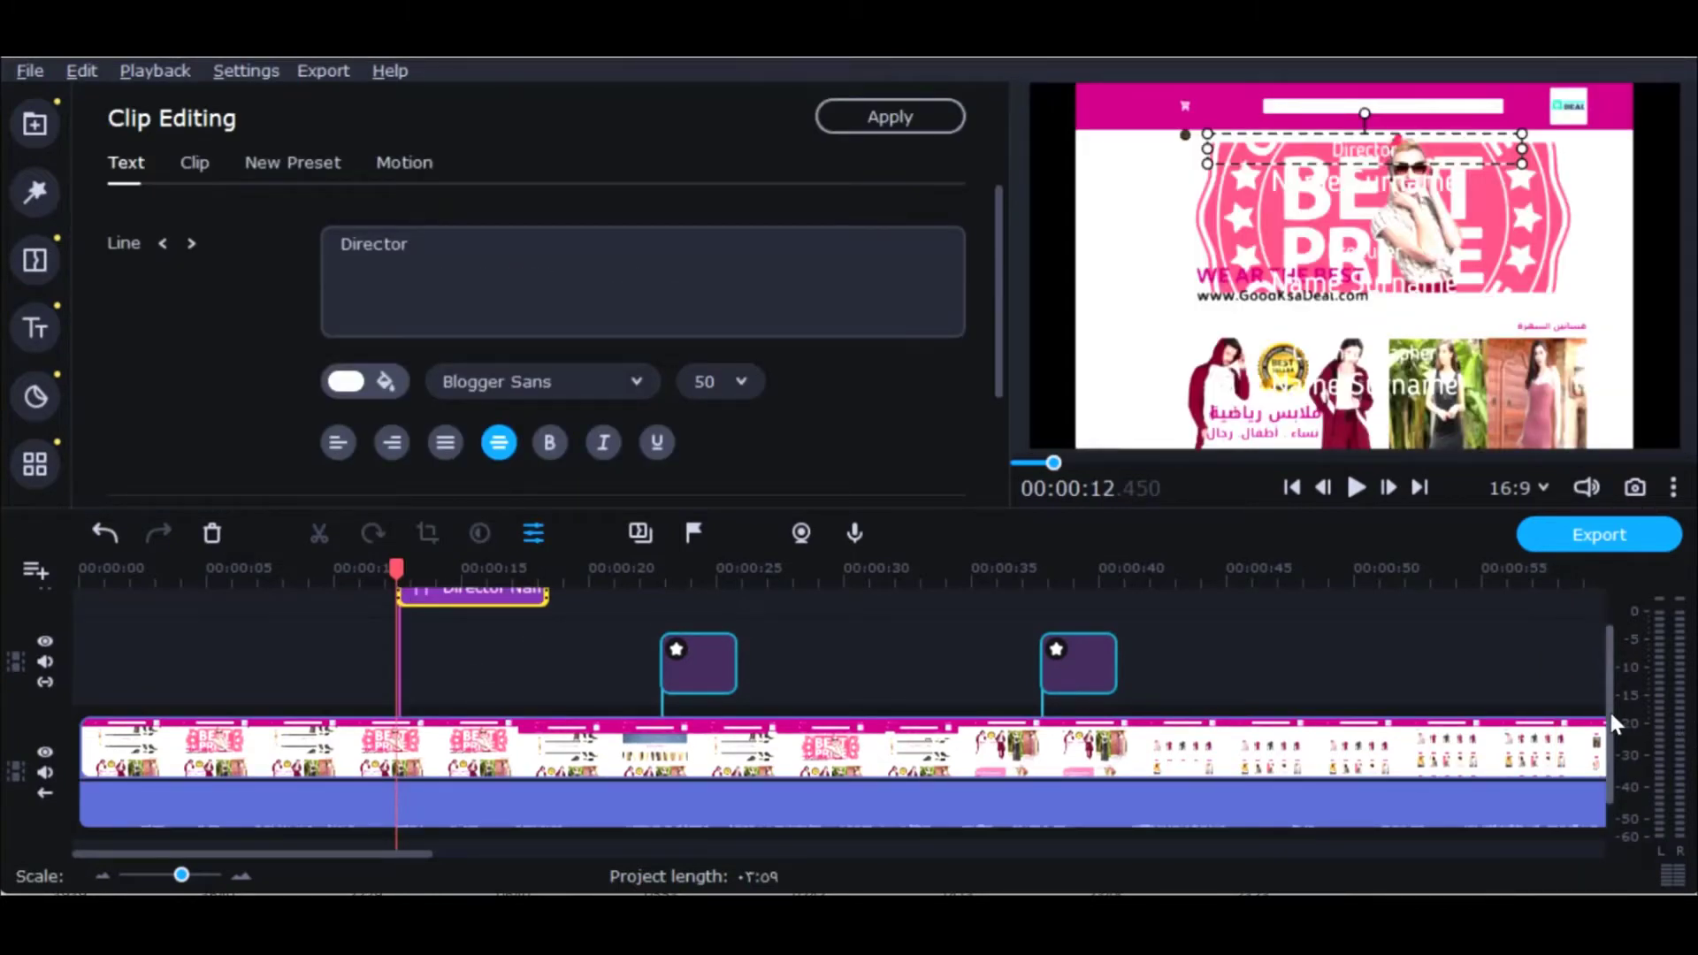
# Step: Clear the "Director" placeholder text from the first line of the Credits 2 title
pyautogui.moveTo(1610, 709); pyautogui.dragTo(1612, 675)
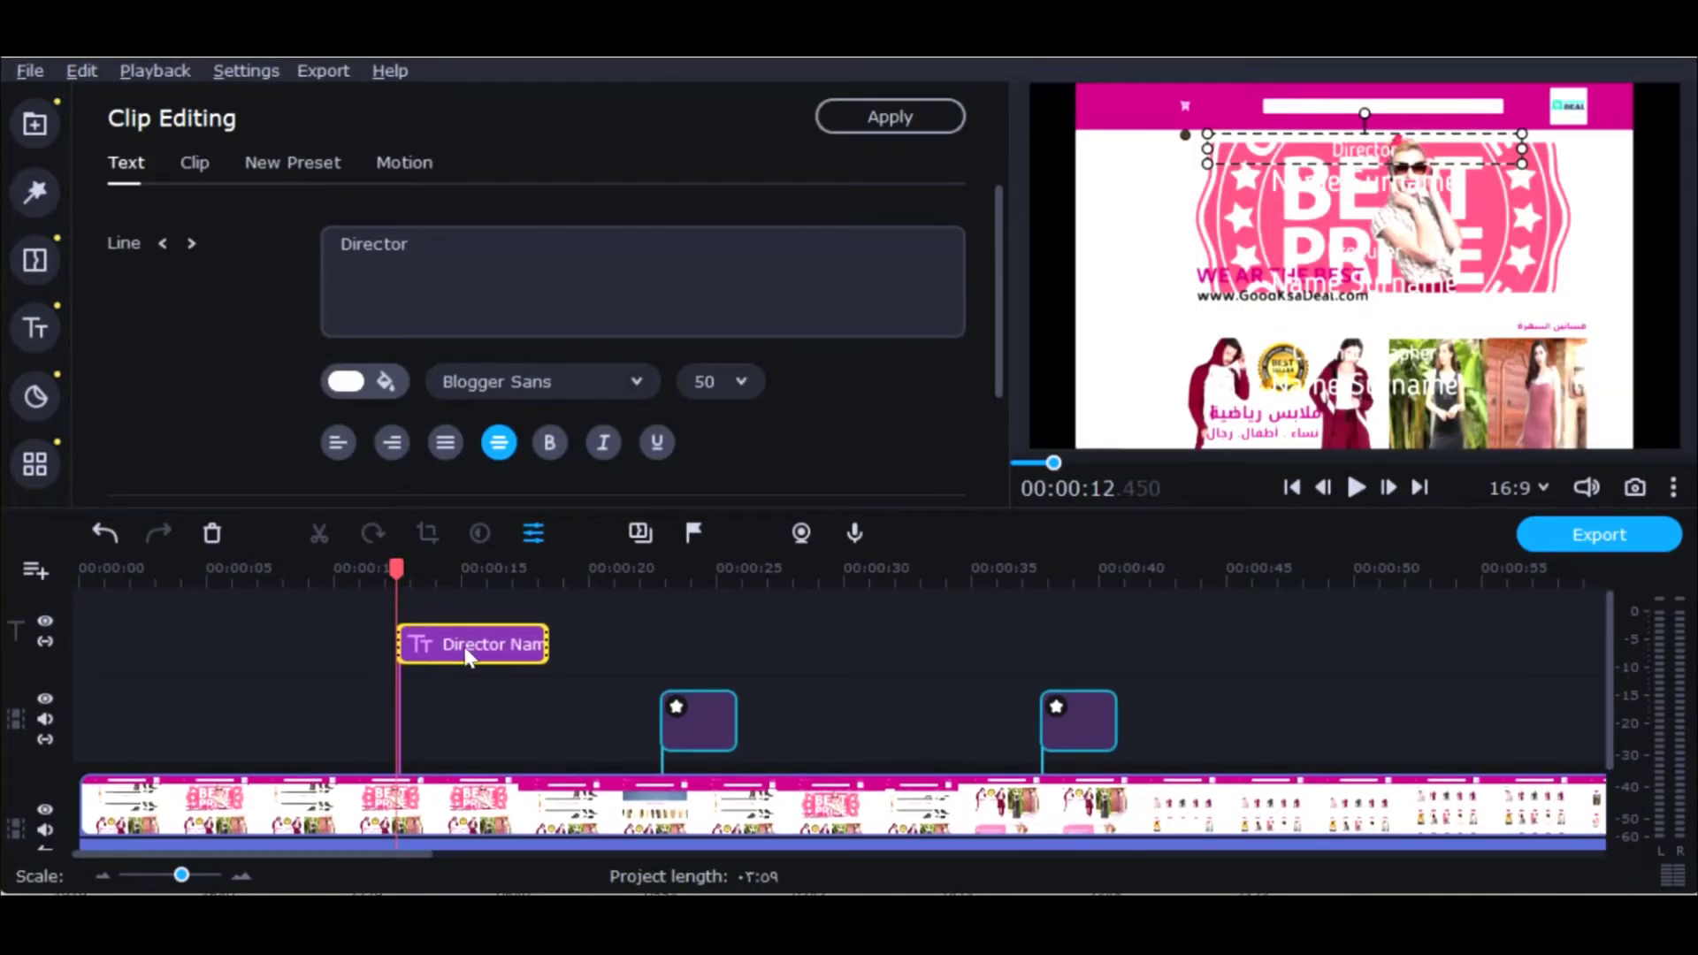
pyautogui.doubleClick(437, 259)
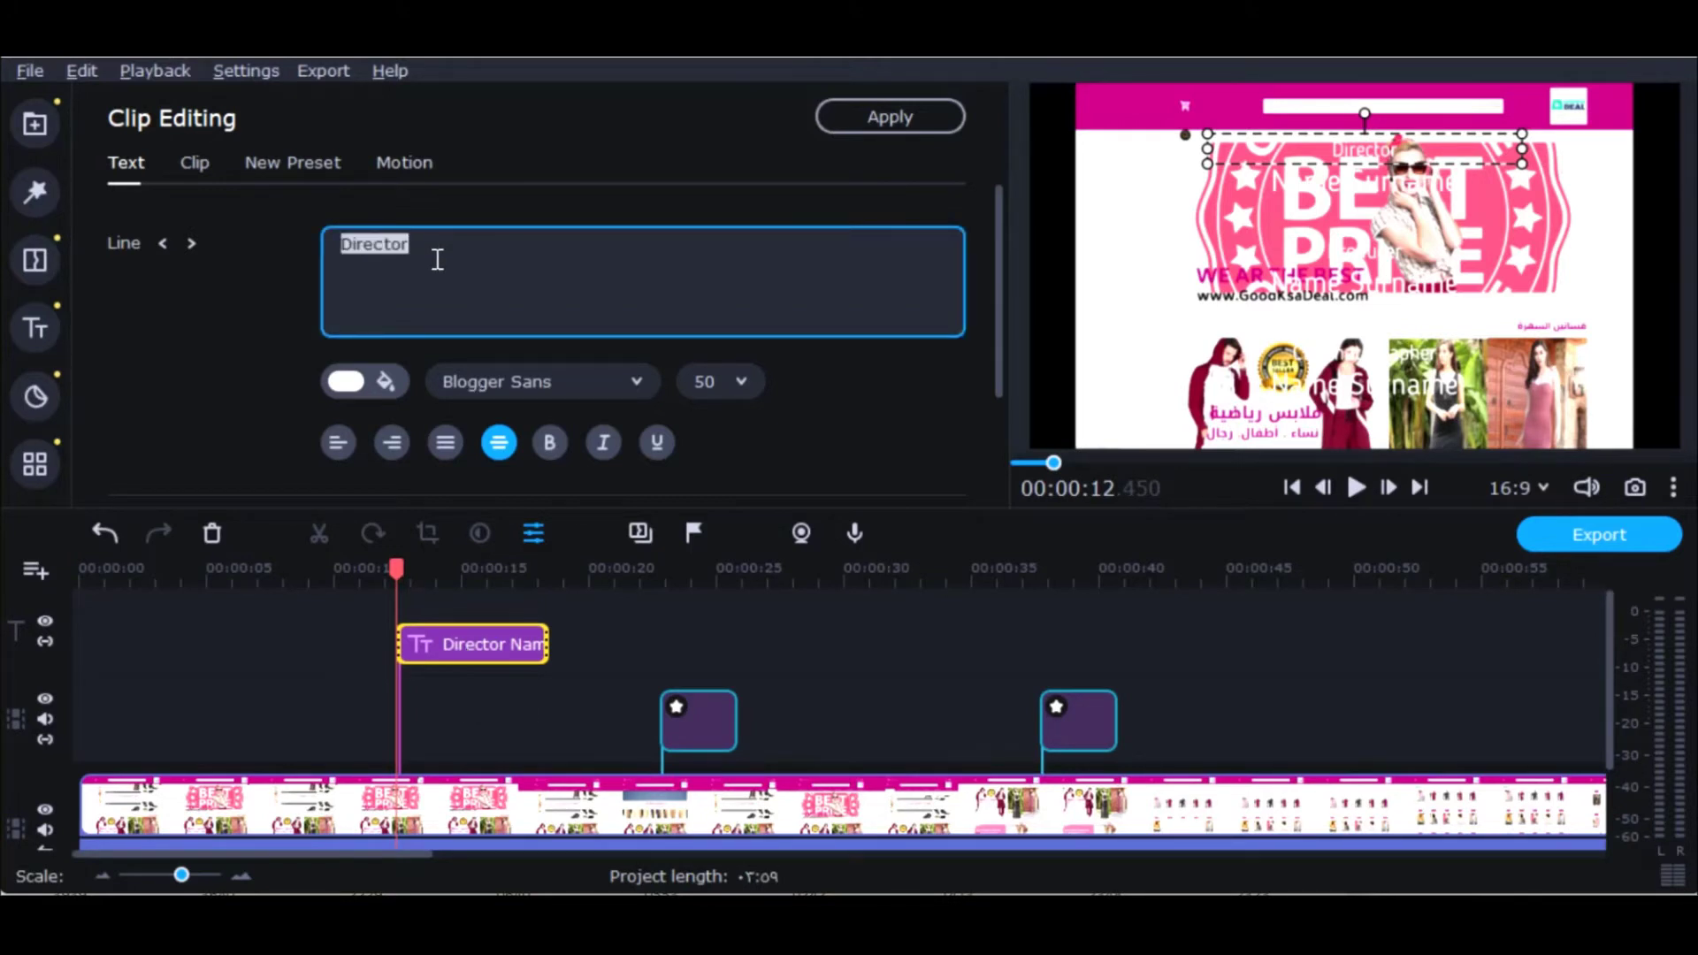
pyautogui.write('rkhm ')
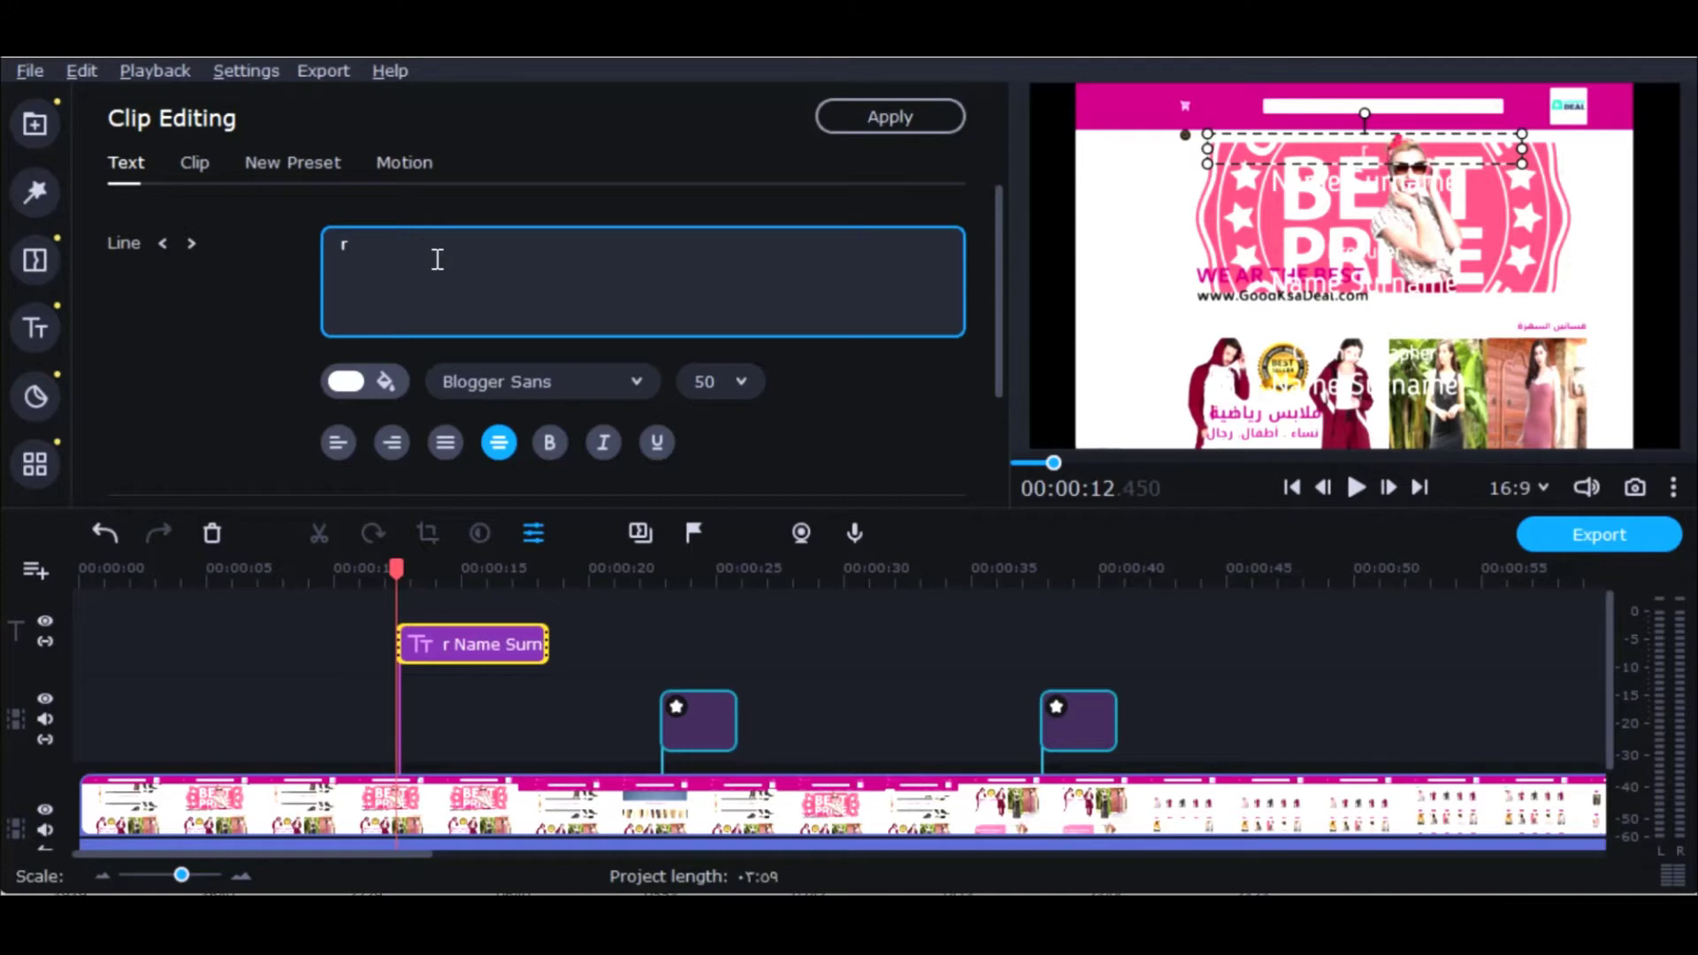
pyautogui.write(';,]m')
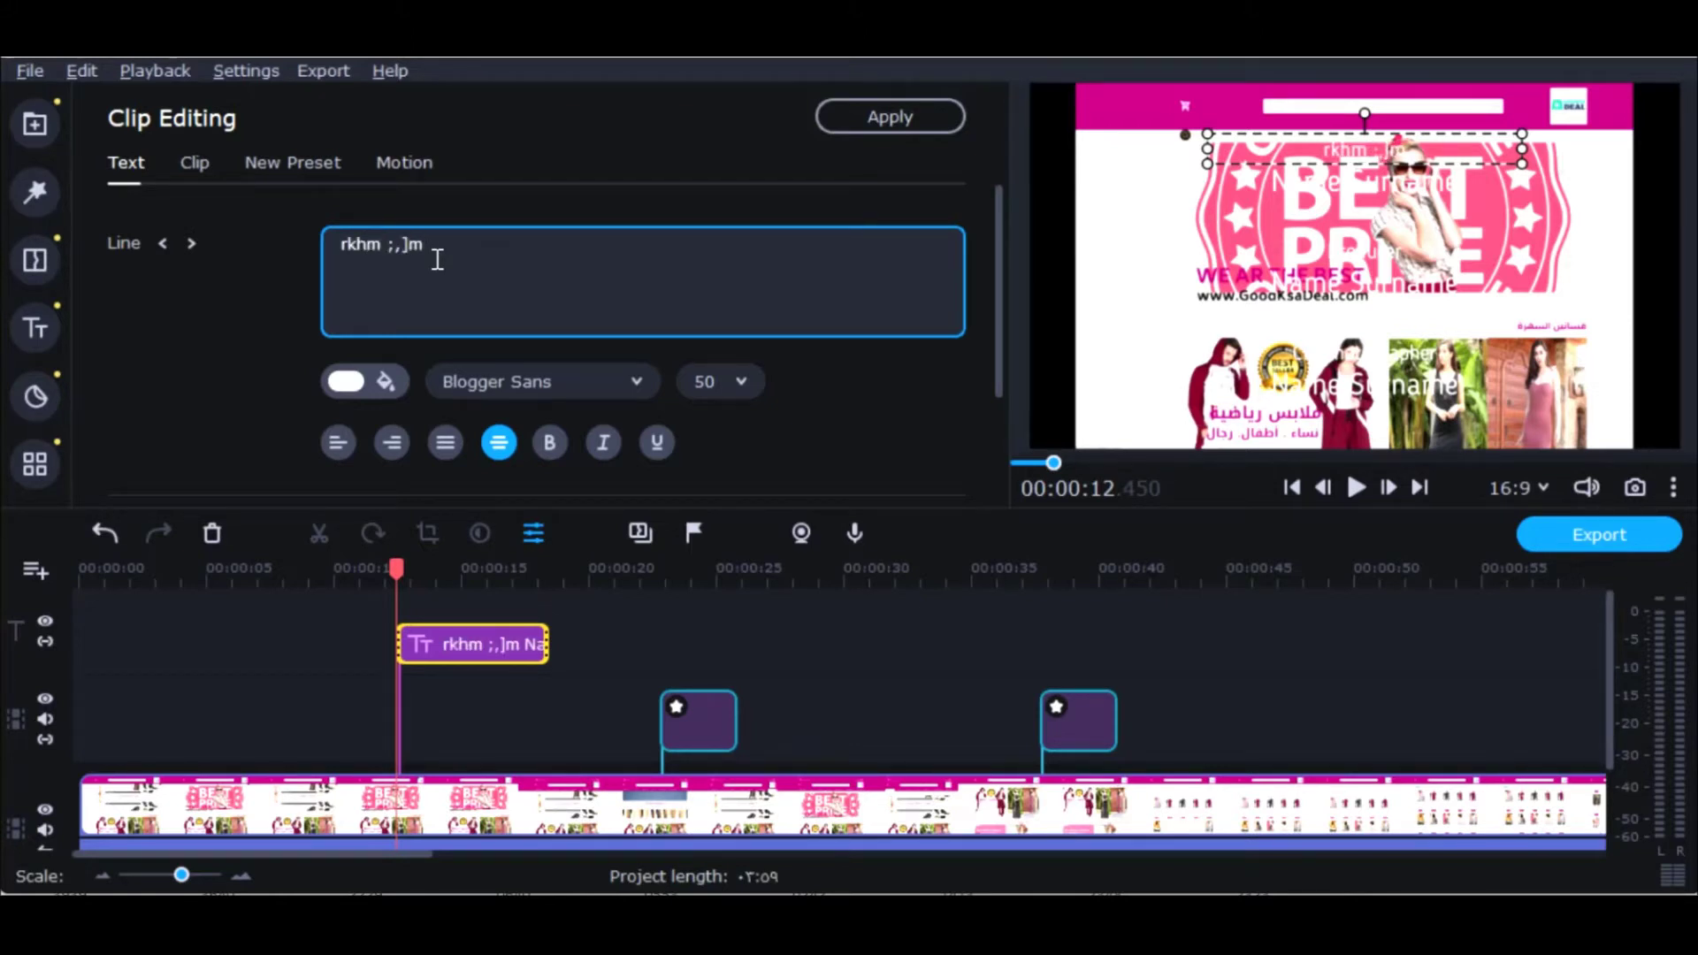
pyautogui.press('BackSpace')
pyautogui.press('BackSpace')
pyautogui.press('BackSpace')
pyautogui.press('BackSpace')
pyautogui.press('BackSpace')
pyautogui.press('BackSpace')
pyautogui.press('BackSpace')
pyautogui.press('BackSpace')
pyautogui.press('BackSpace')
pyautogui.press('BackSpace')
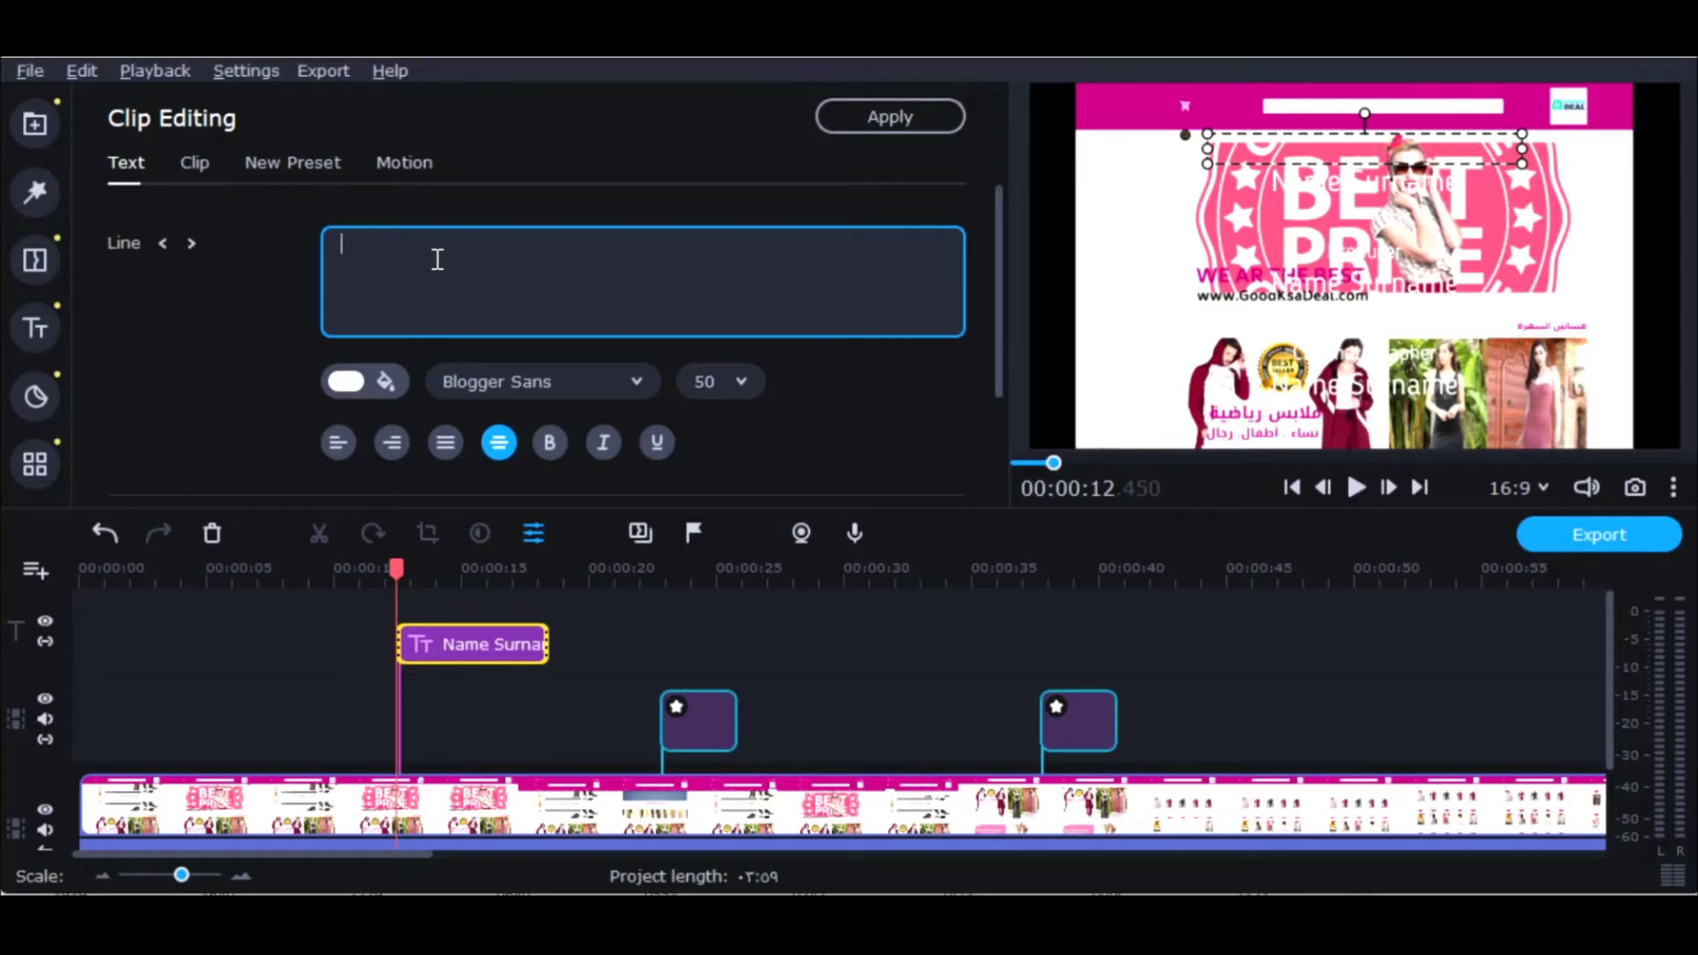
# Step: Enter "kooodh" and, on a new line, "قناة كودة على اليوتيوب" as the title's first text, and apply it
pyautogui.write('koo')
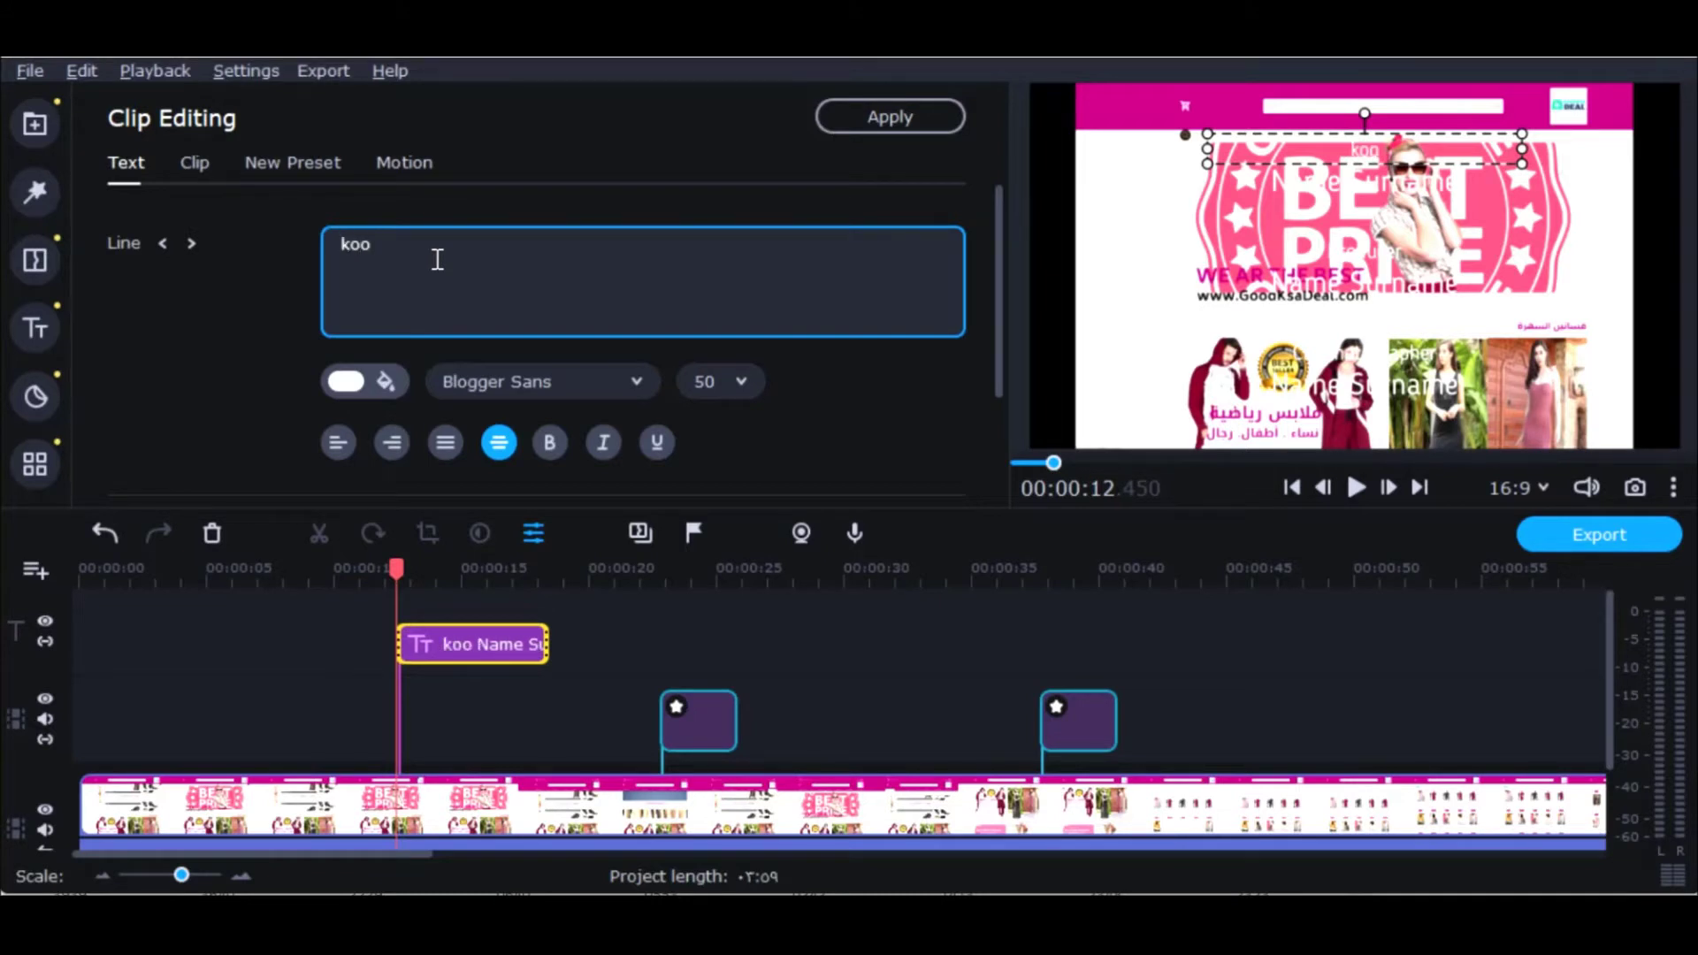
pyautogui.write('odh')
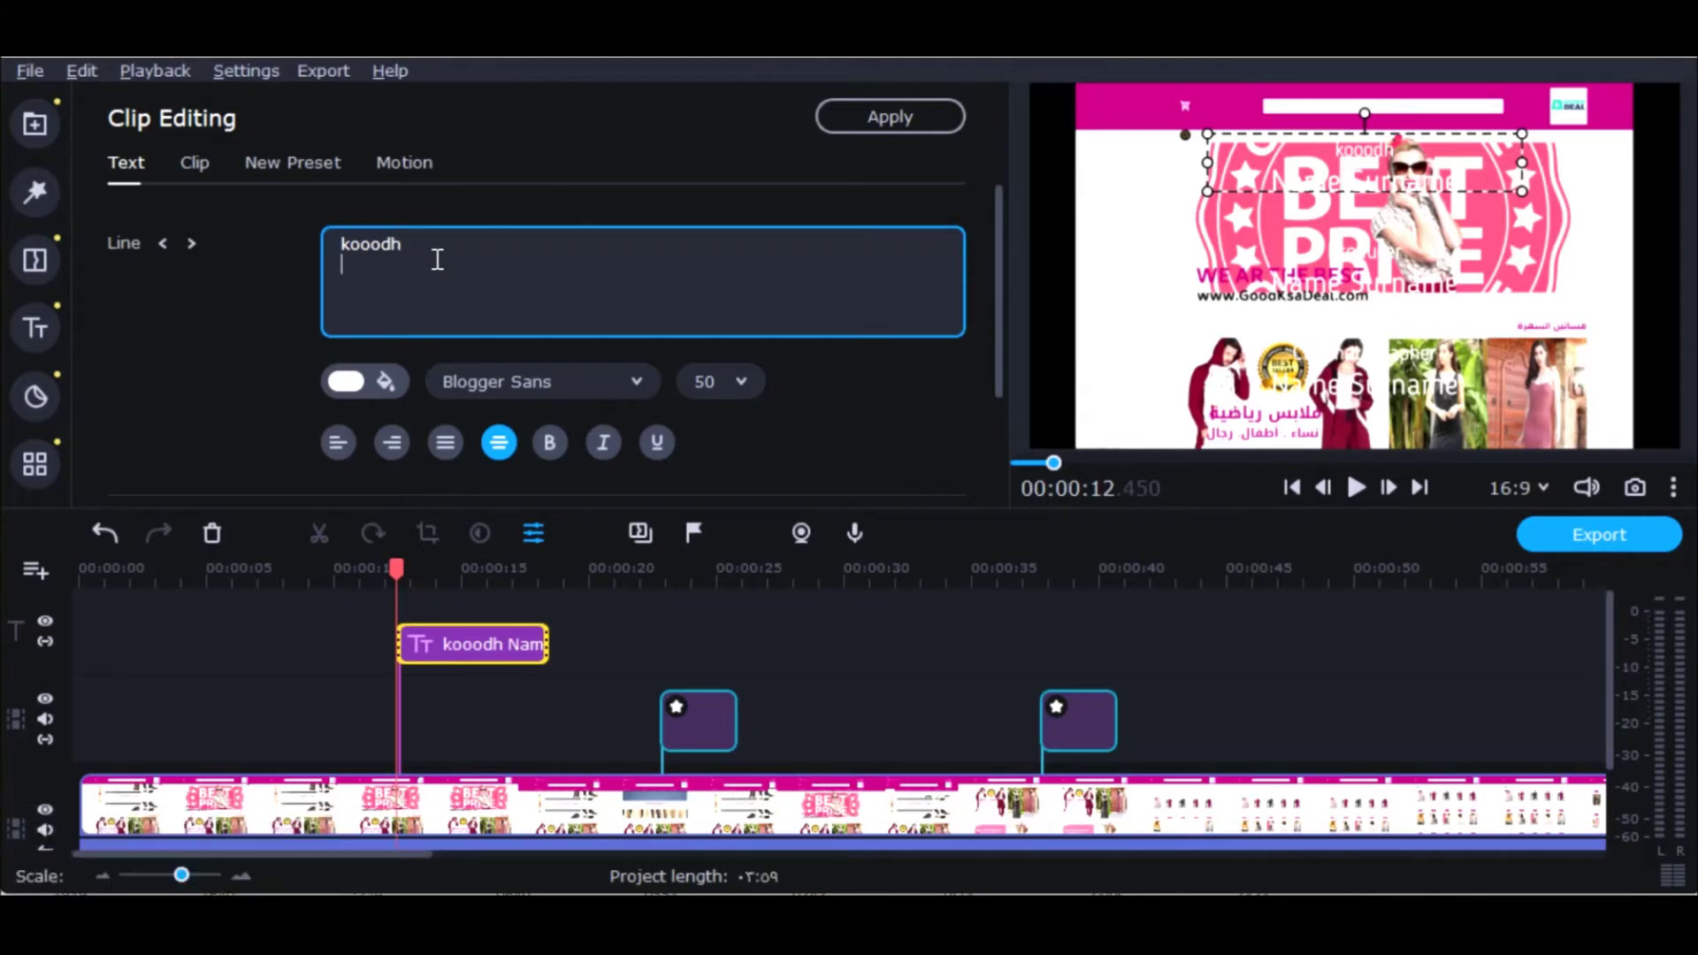
pyautogui.press('Return')
pyautogui.hotkey('alt', 'shift')
pyautogui.write('قناة')
pyautogui.write(' كوا')
pyautogui.write('دة على')
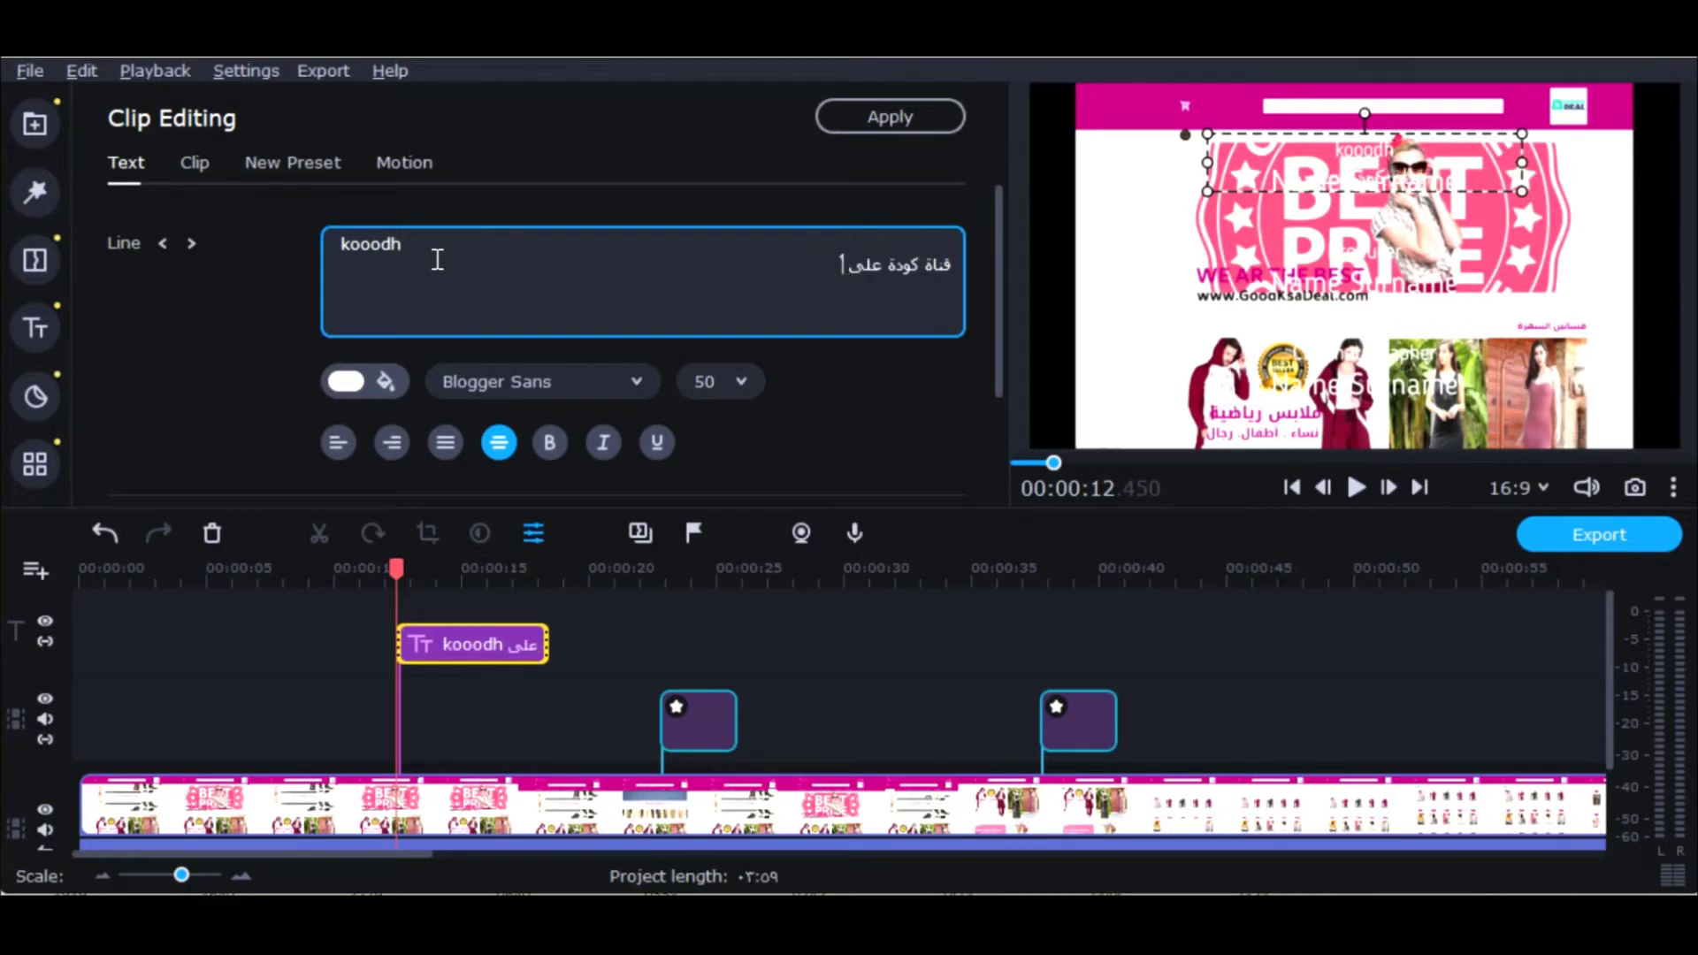
pyautogui.write(' اليوت')
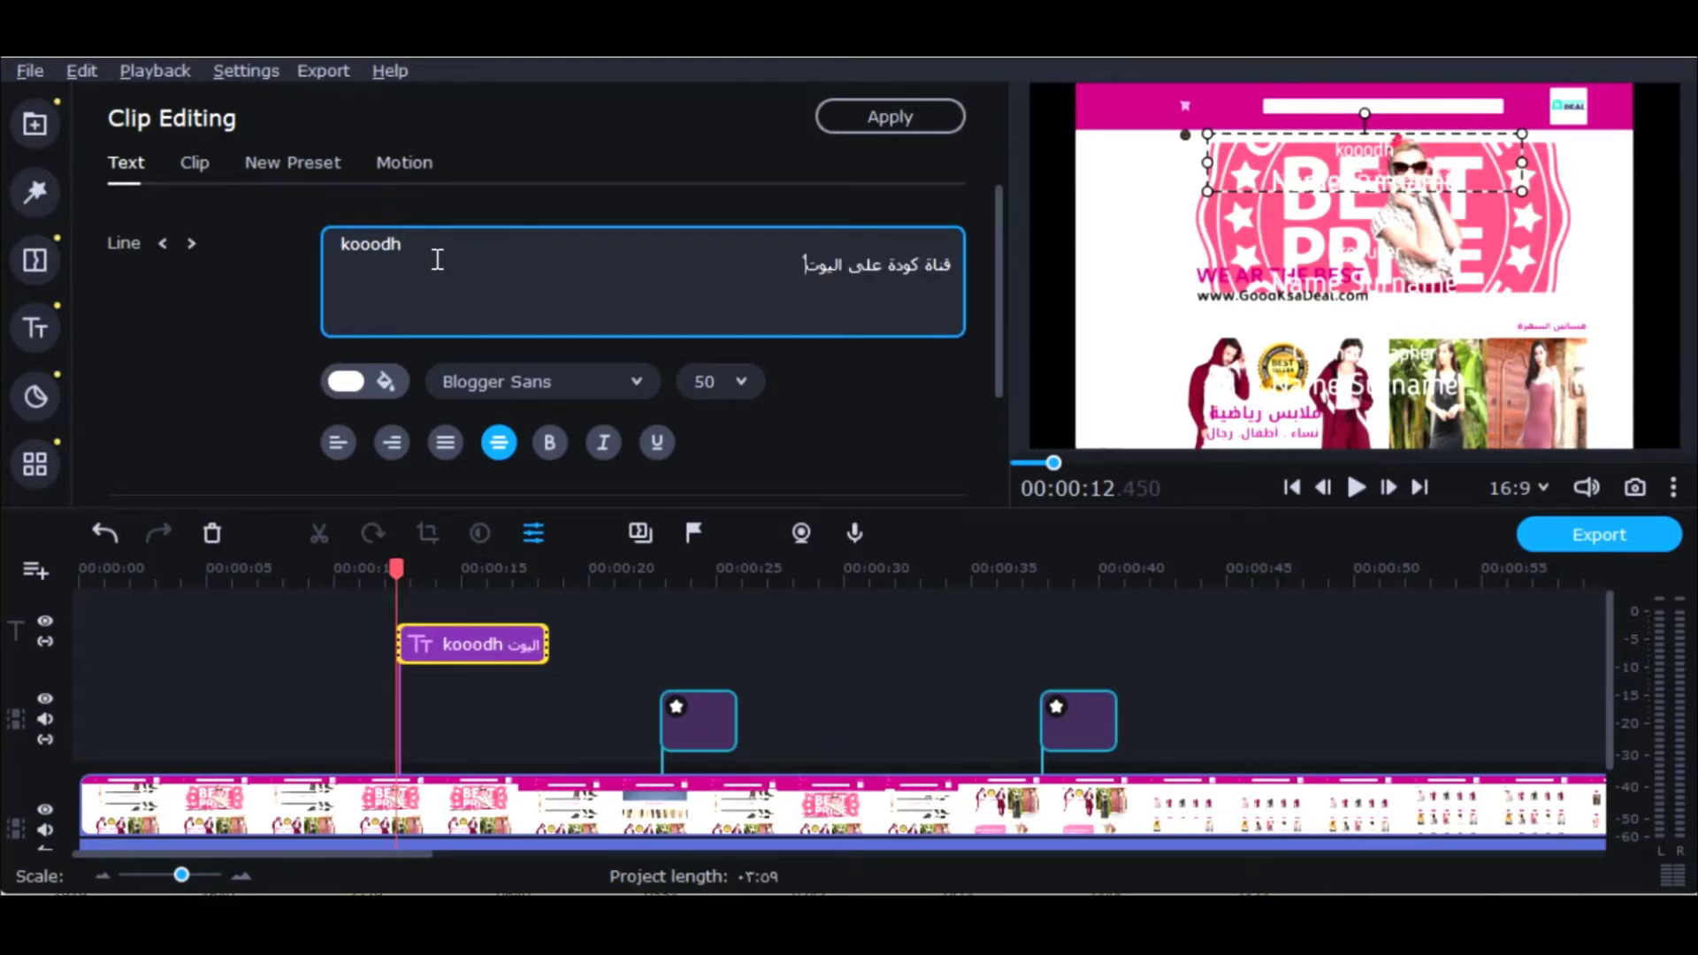
pyautogui.write('يوب')
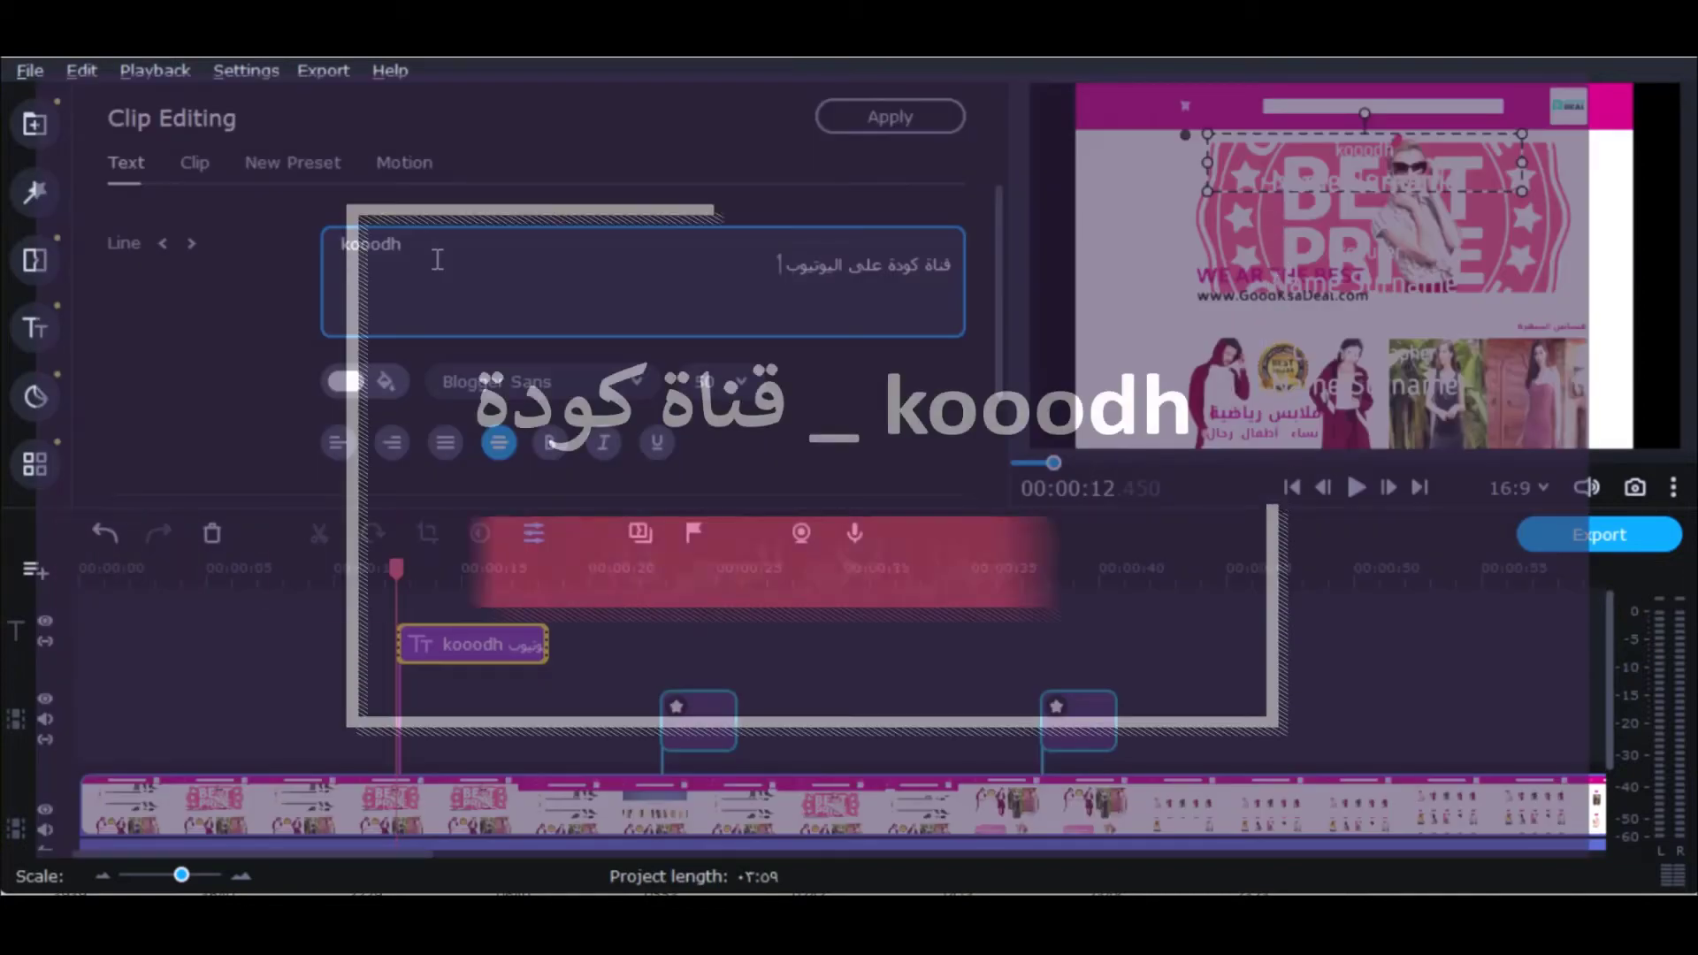
pyautogui.click(890, 117)
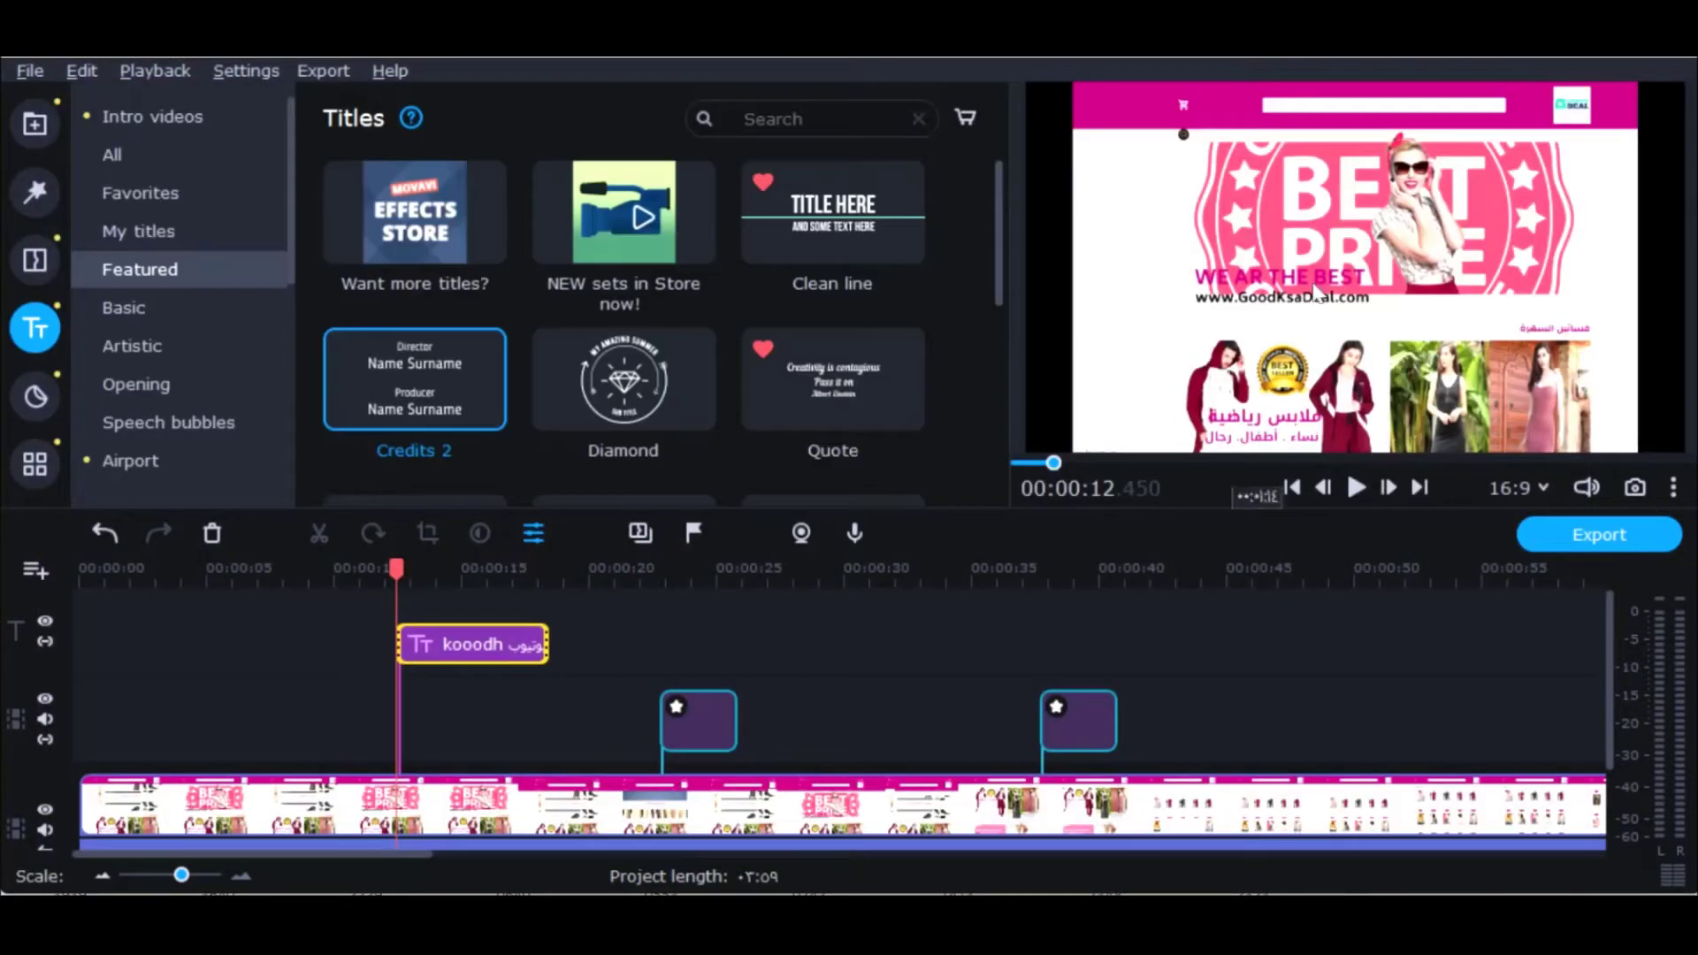
# Step: Reopen the title clip for editing and set the kooodh text's colour to red (#ff0000)
pyautogui.click(1357, 487)
pyautogui.doubleClick(448, 650)
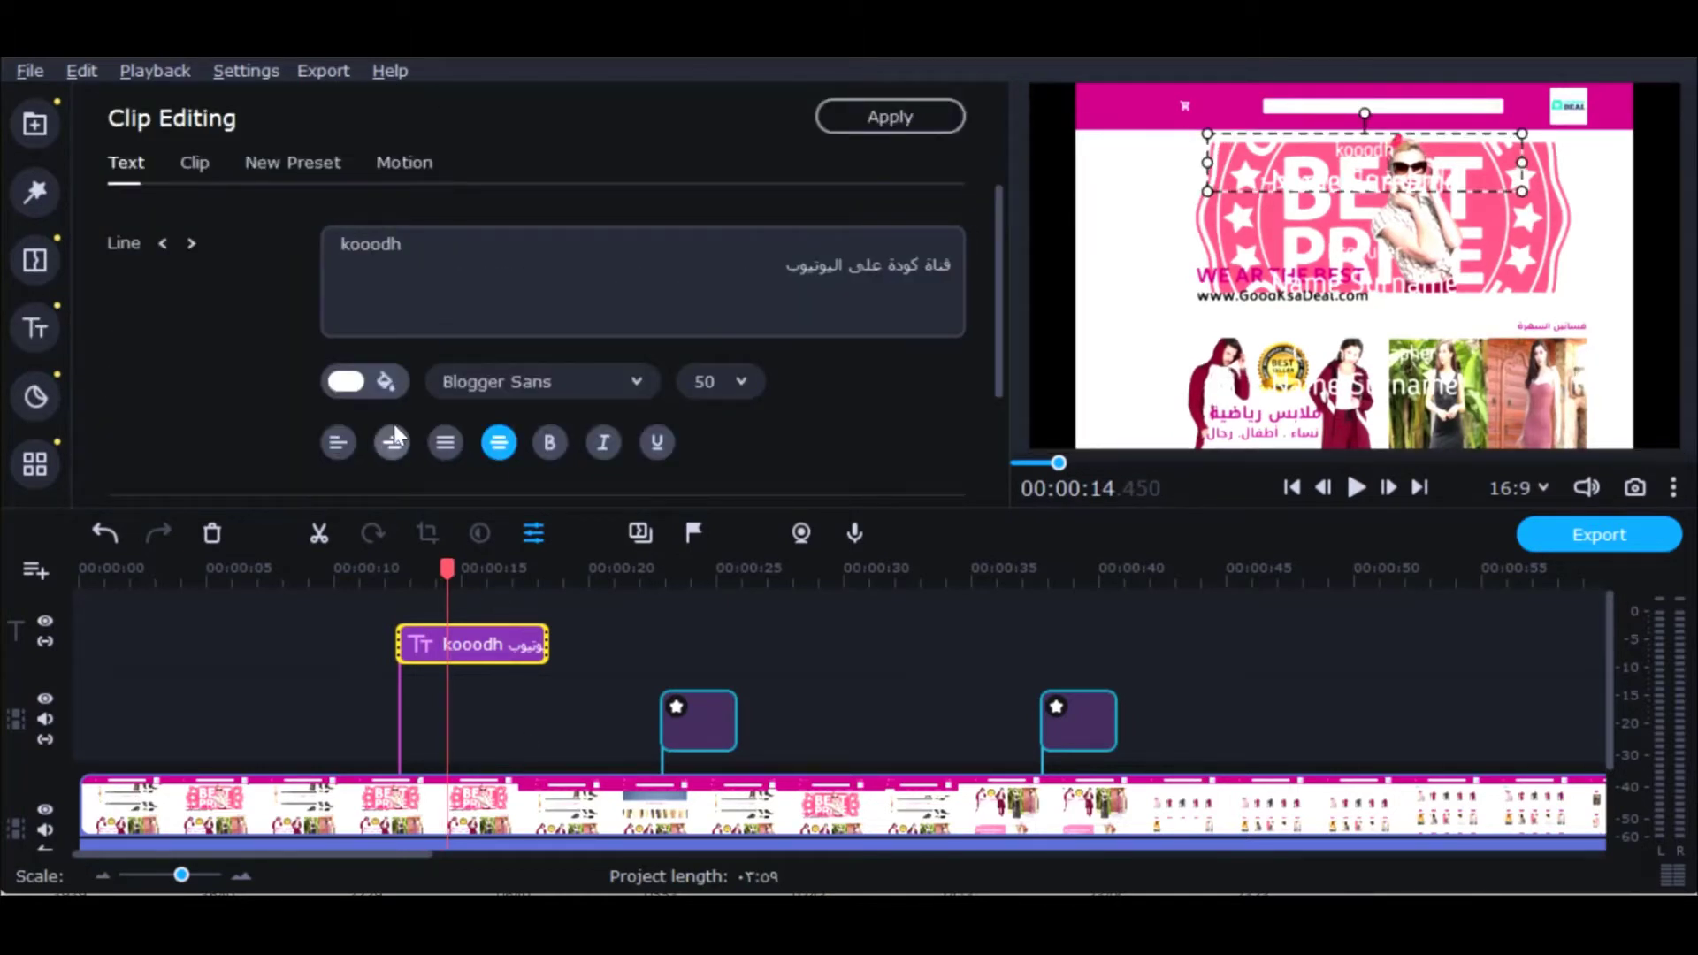
pyautogui.click(352, 382)
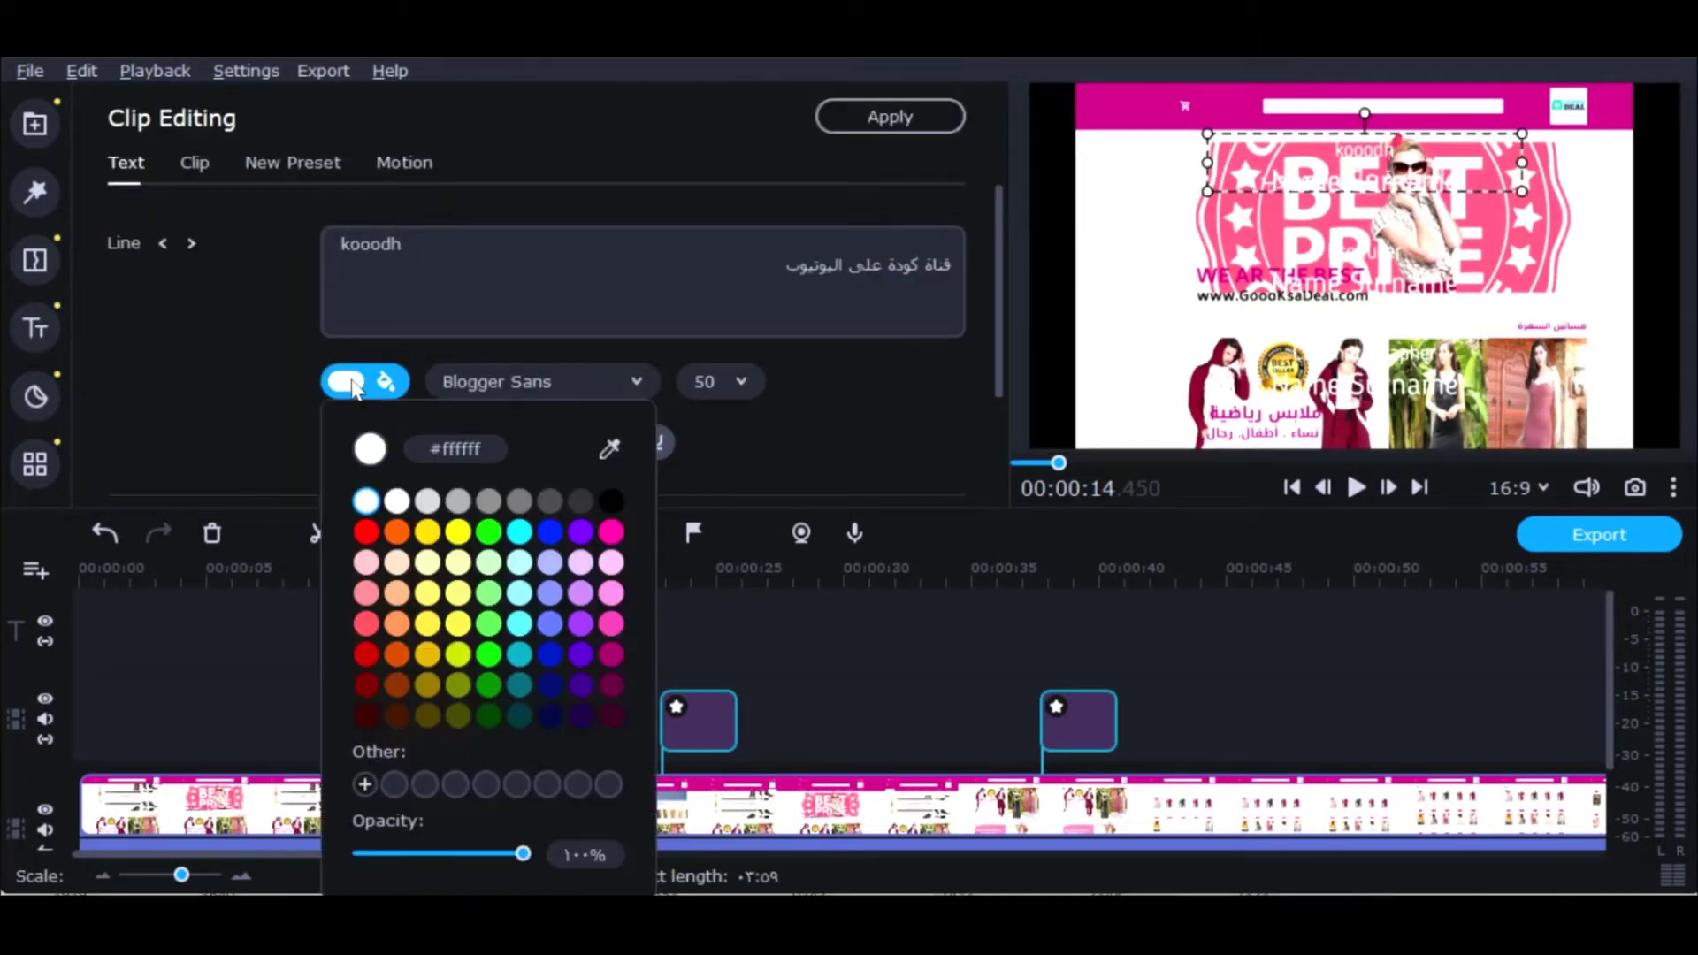
pyautogui.click(366, 532)
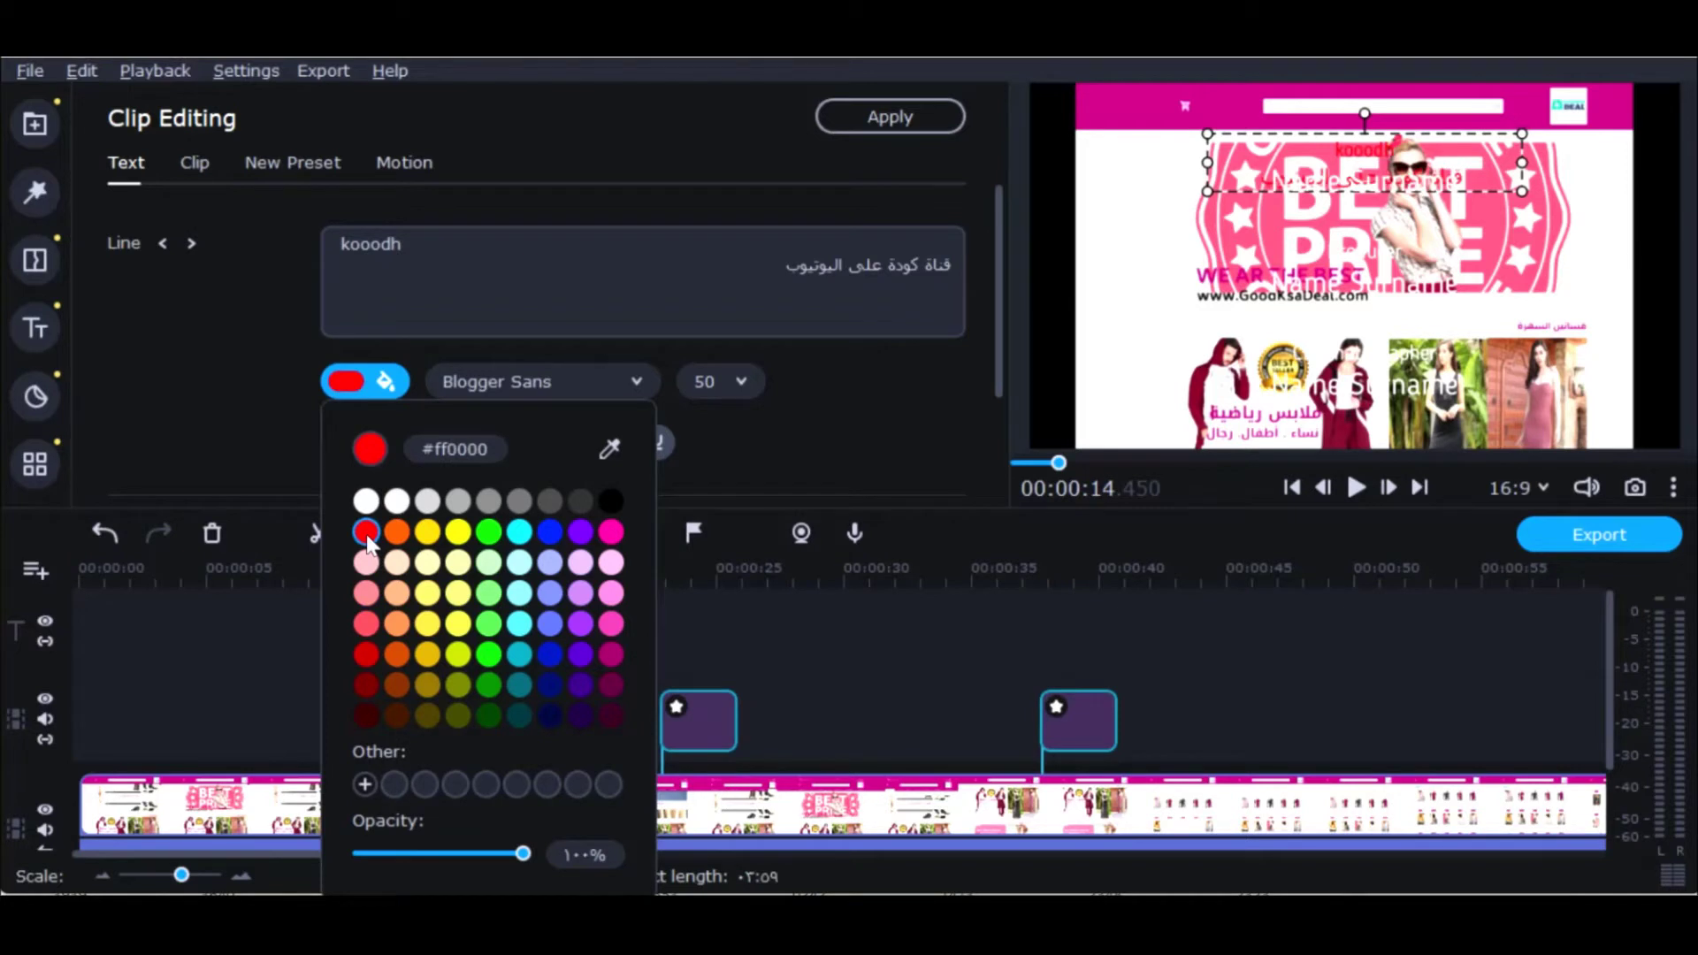
# Step: Look through the available fonts and set the kooodh text's size to 80
pyautogui.click(588, 383)
pyautogui.click(588, 383)
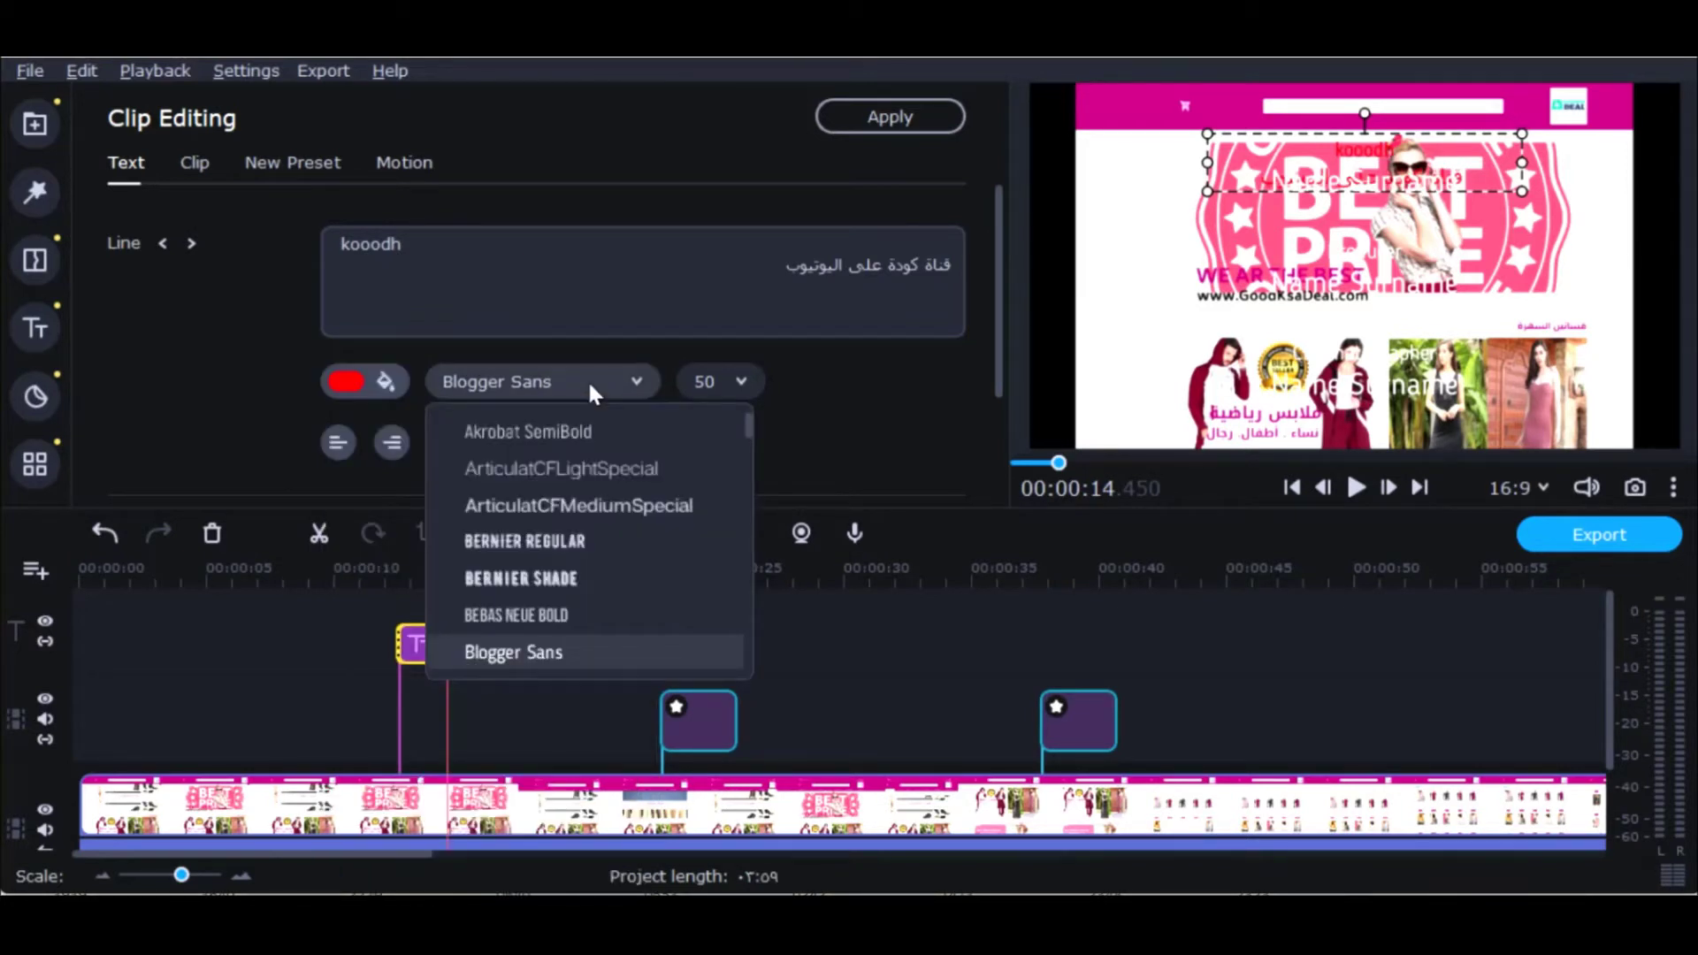
pyautogui.click(708, 380)
pyautogui.scroll(-1, 723, 654)
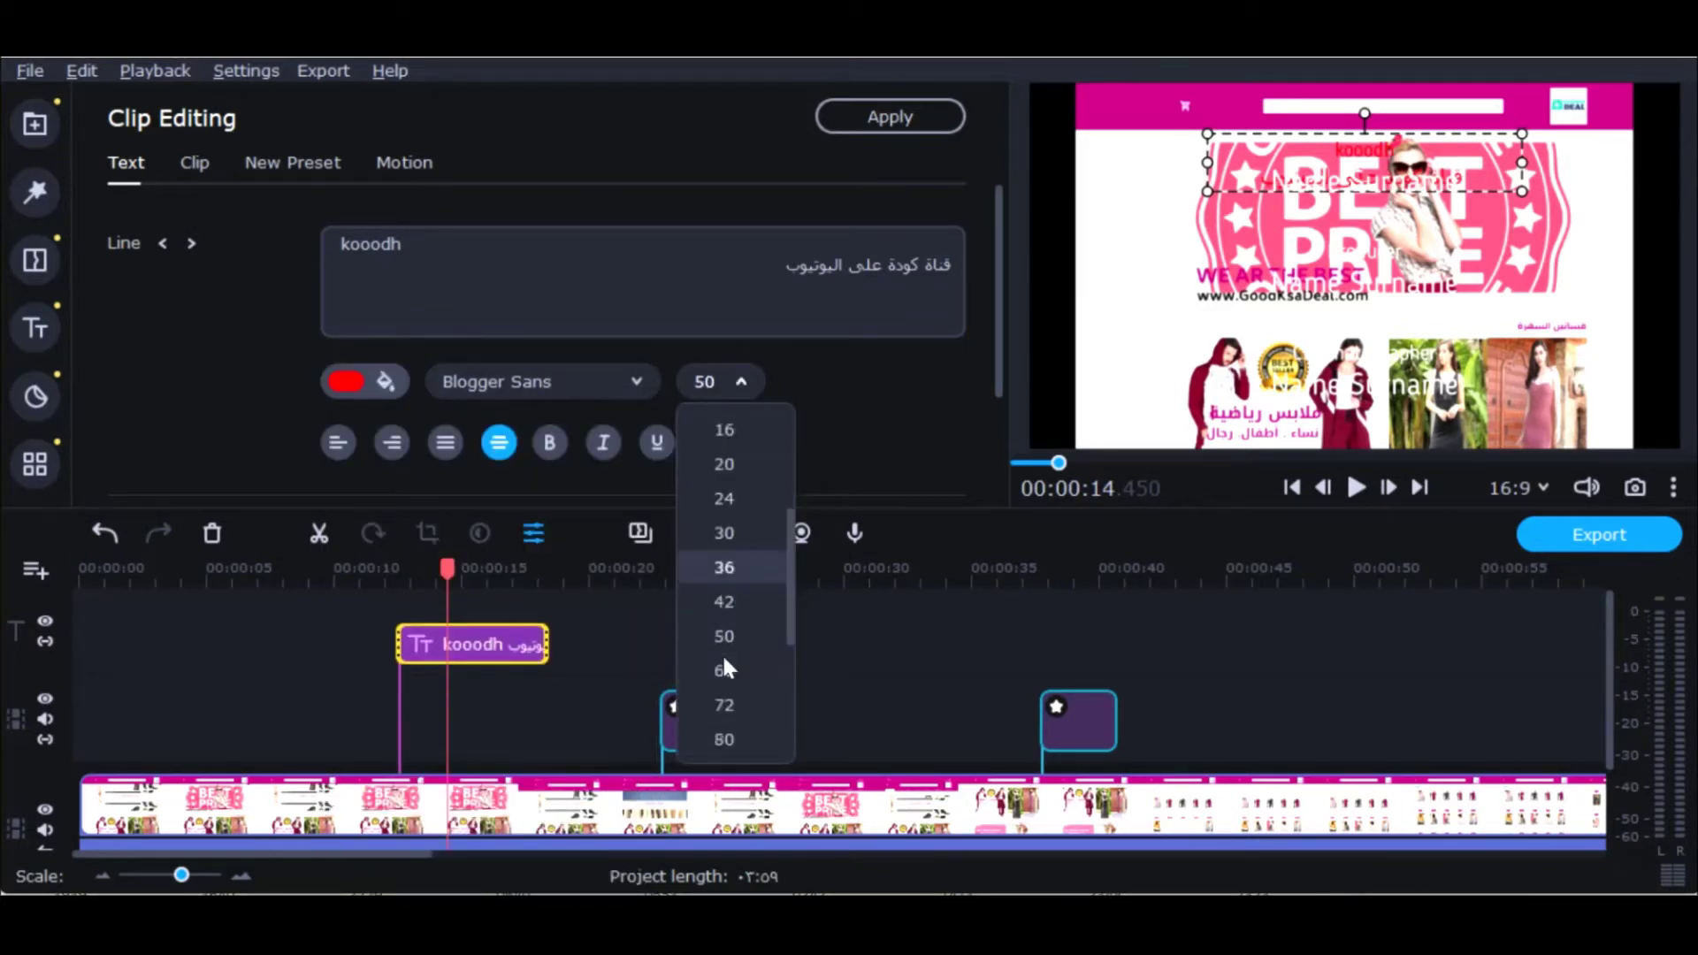
pyautogui.click(730, 739)
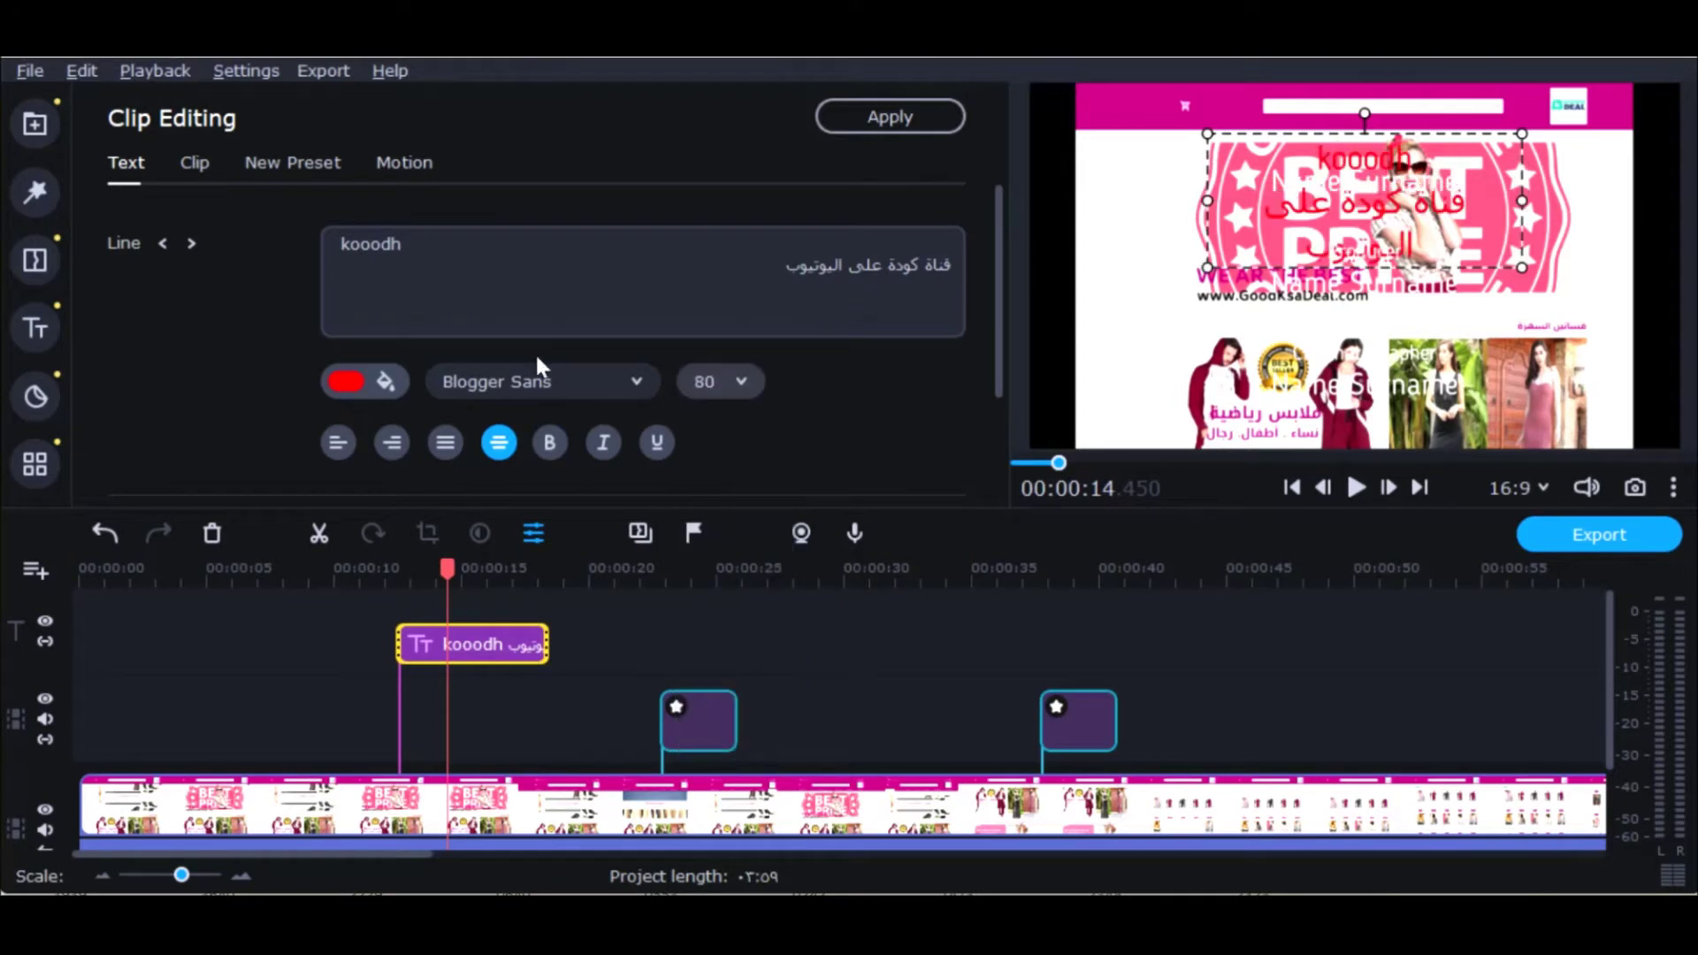
# Step: Make the kooodh title text bold, italic, underlined and left-aligned, and move it to the lower part of the video frame
pyautogui.click(549, 444)
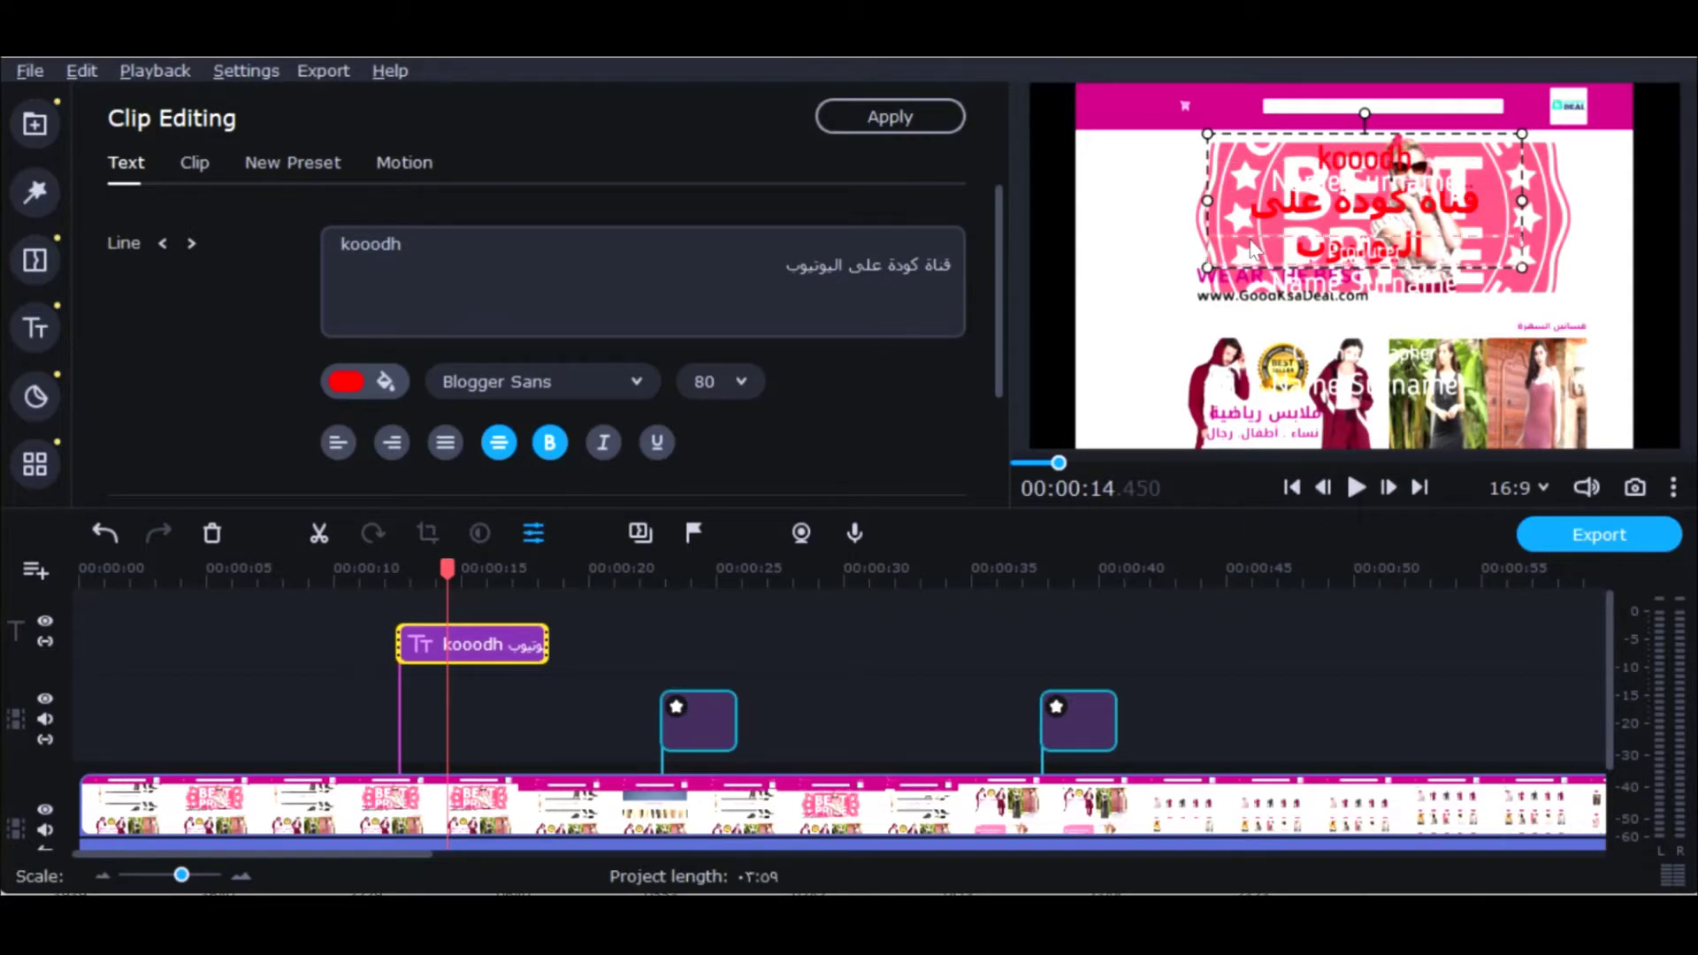
pyautogui.moveTo(1214, 215); pyautogui.dragTo(1139, 380)
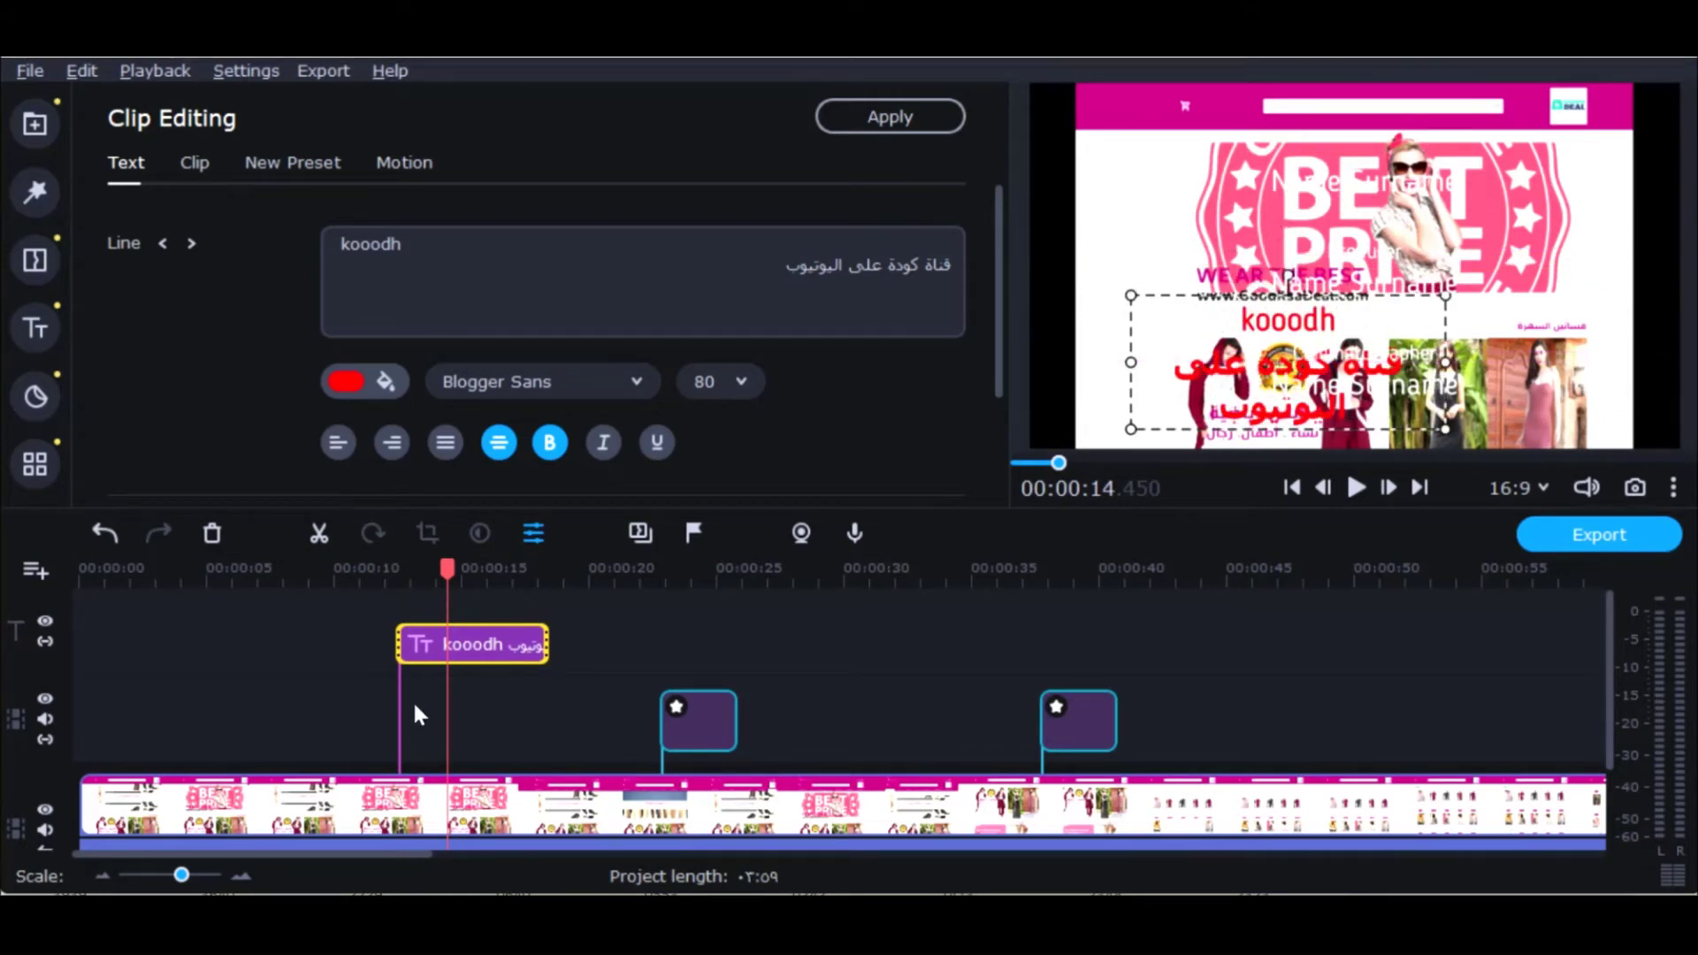
pyautogui.click(445, 443)
pyautogui.click(396, 450)
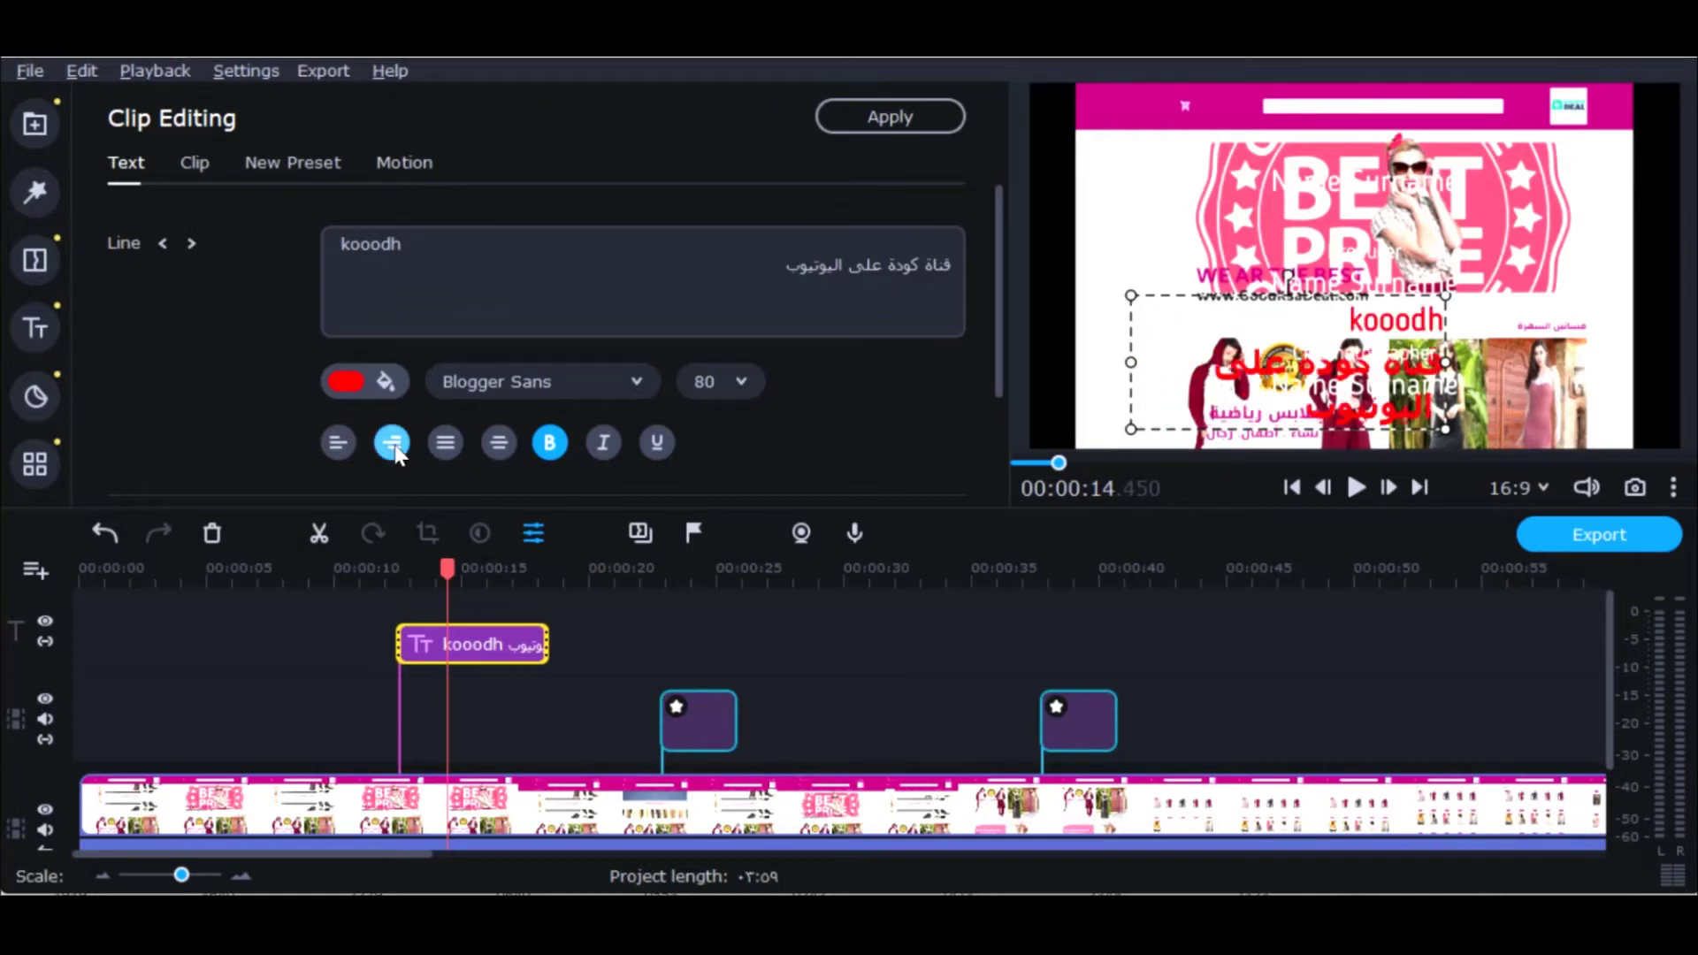
pyautogui.click(339, 447)
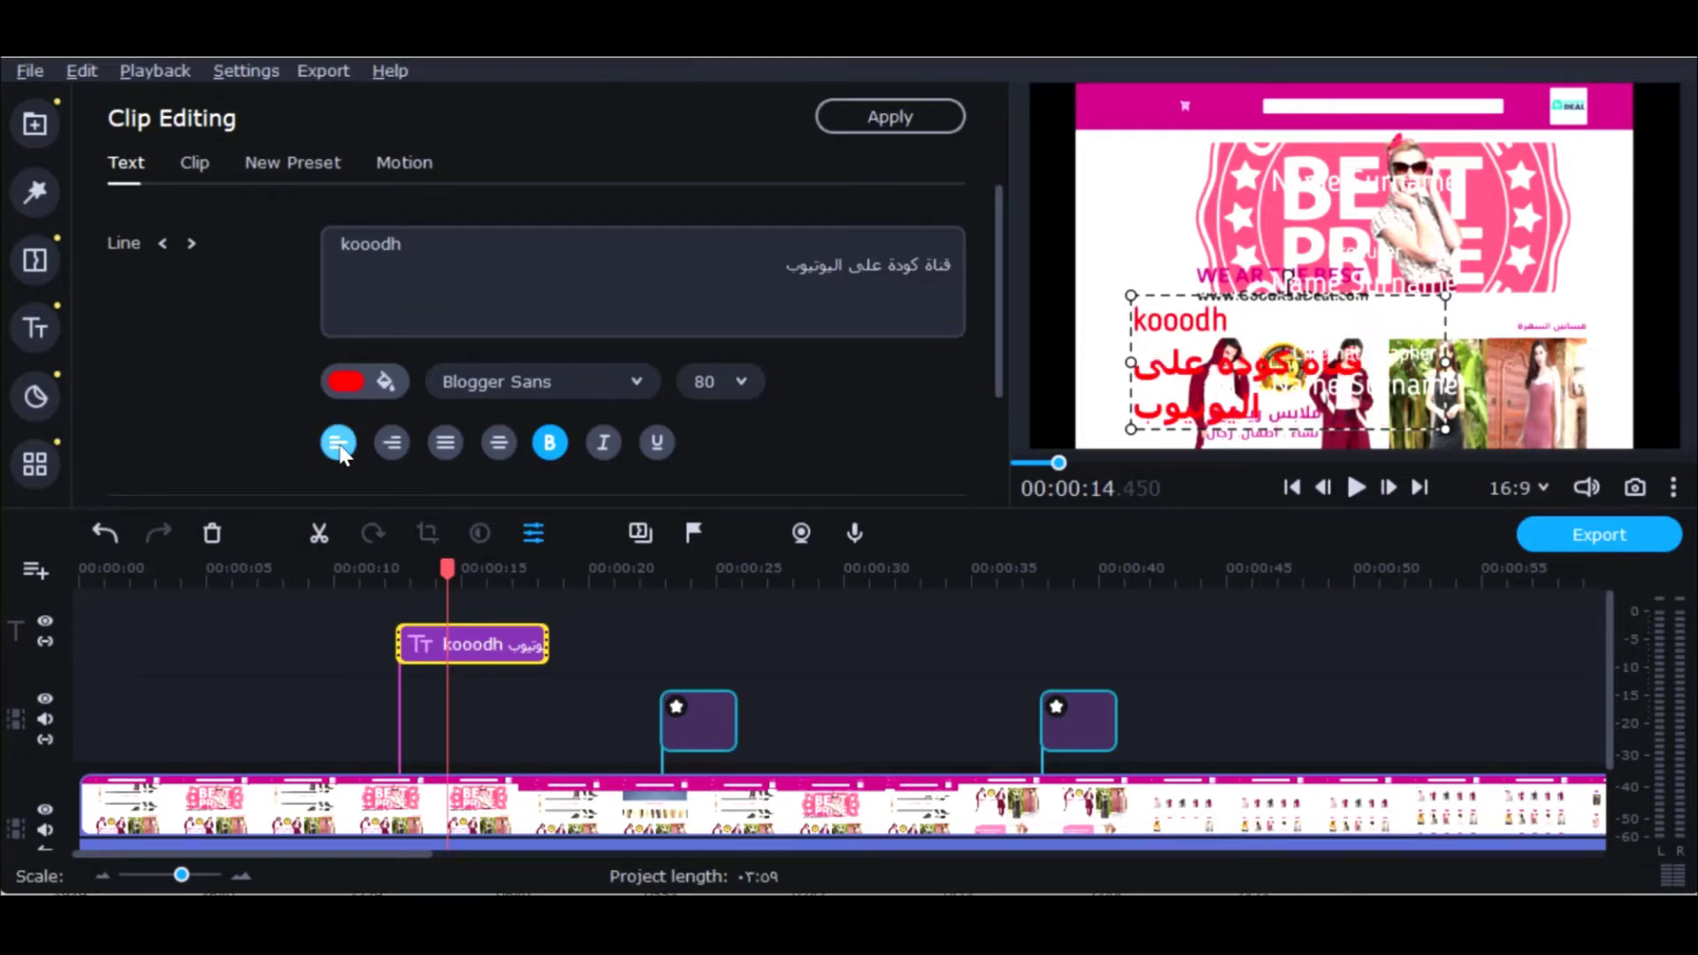
pyautogui.click(605, 449)
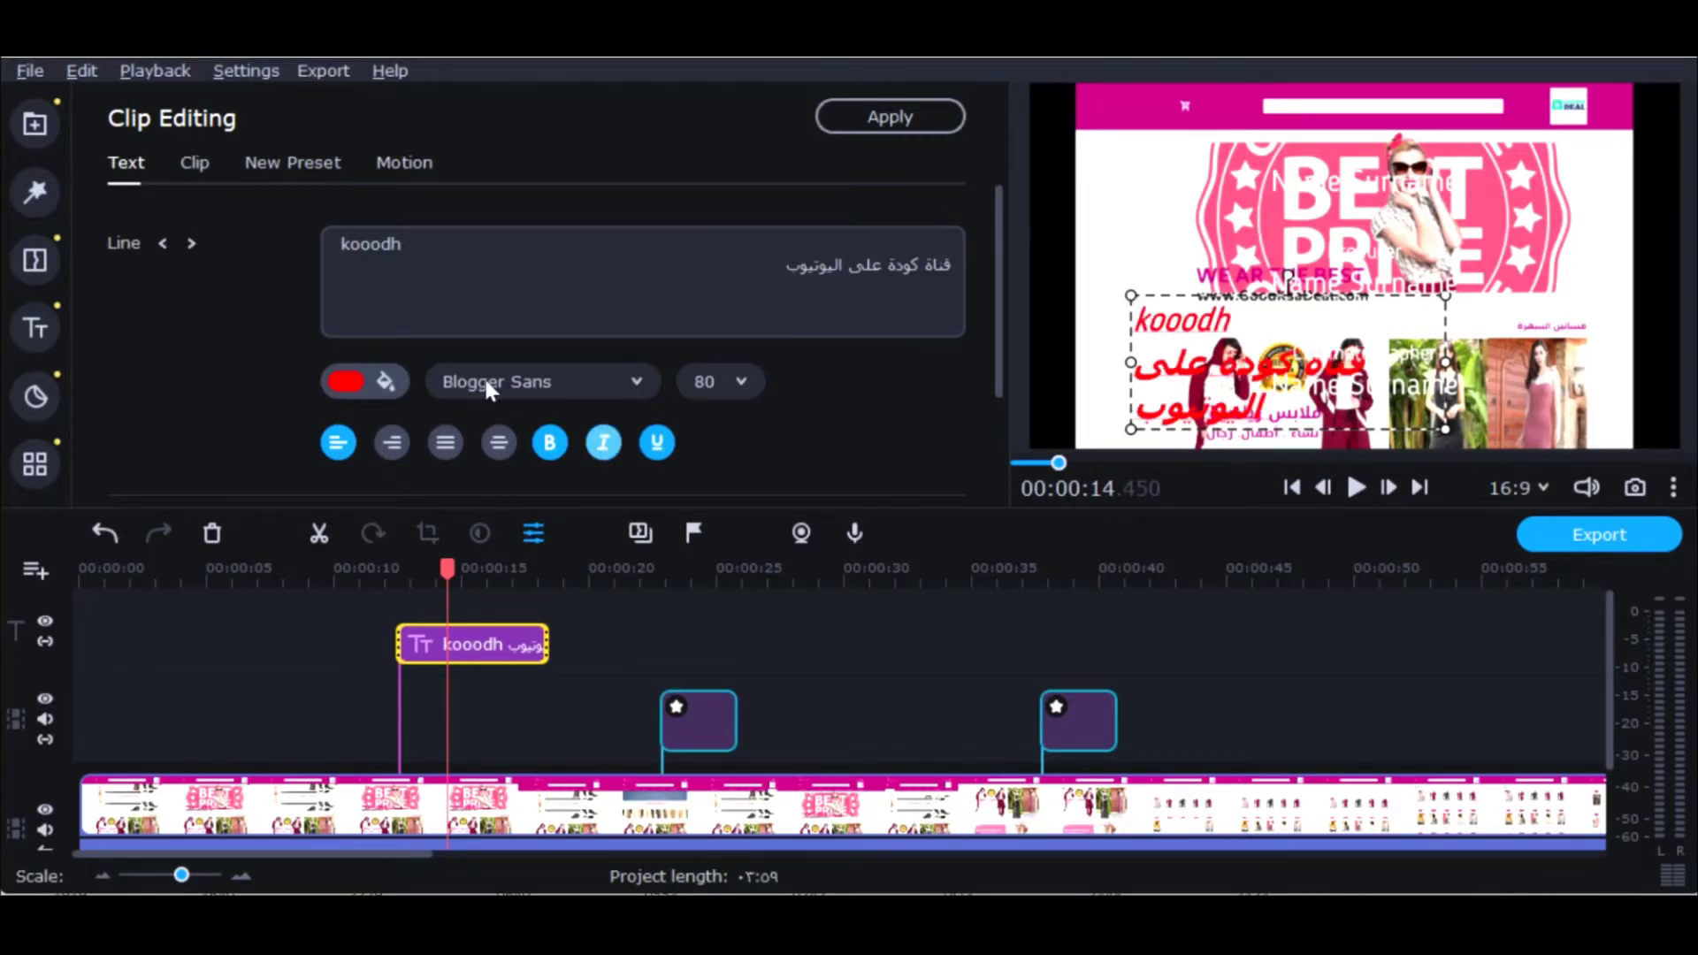
# Step: Look over the title's clip duration and animation speed, its new preset options and its motion tracking settings
pyautogui.click(207, 164)
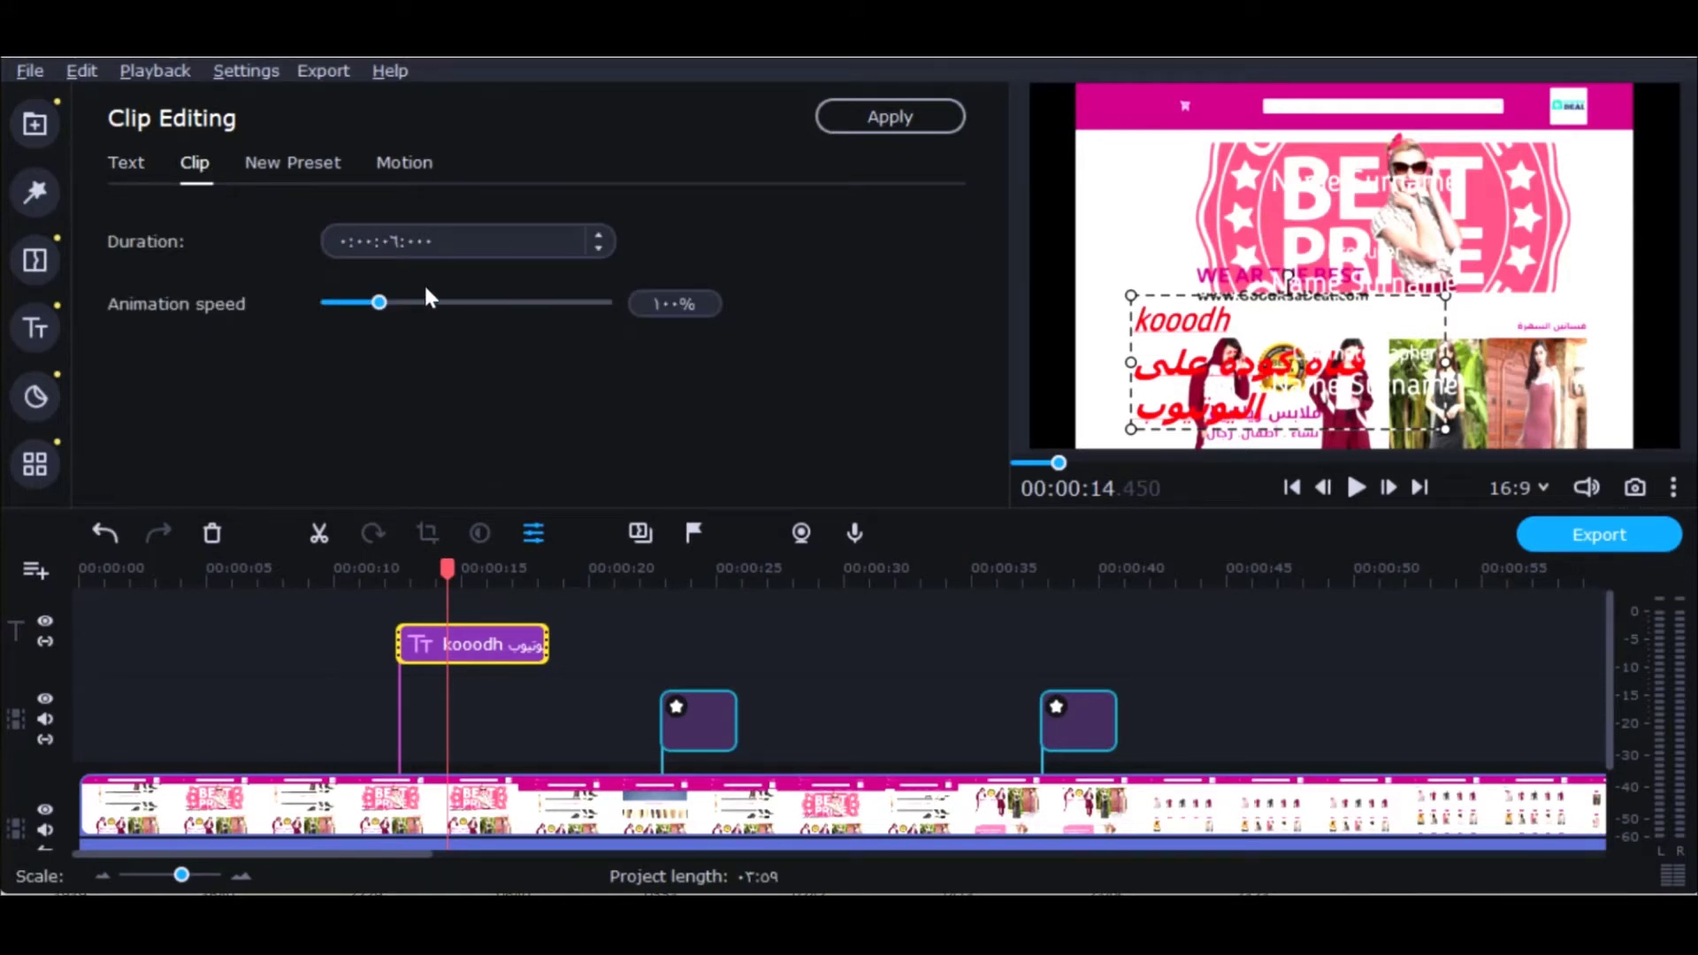
pyautogui.click(288, 165)
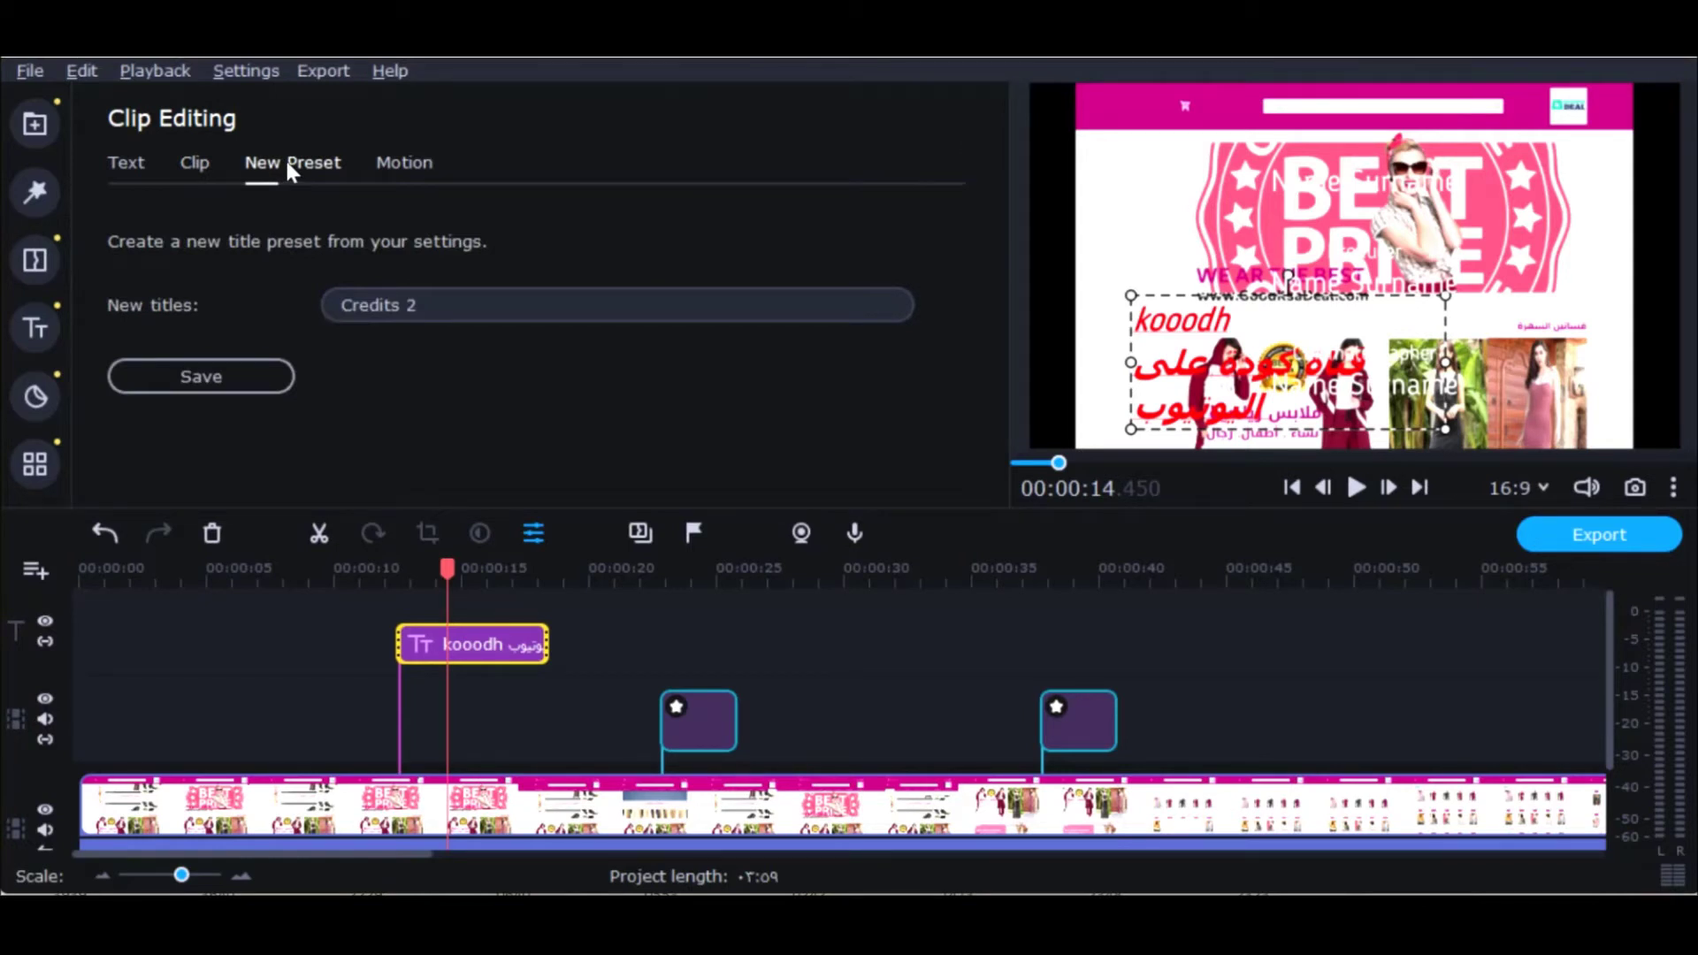
pyautogui.click(405, 163)
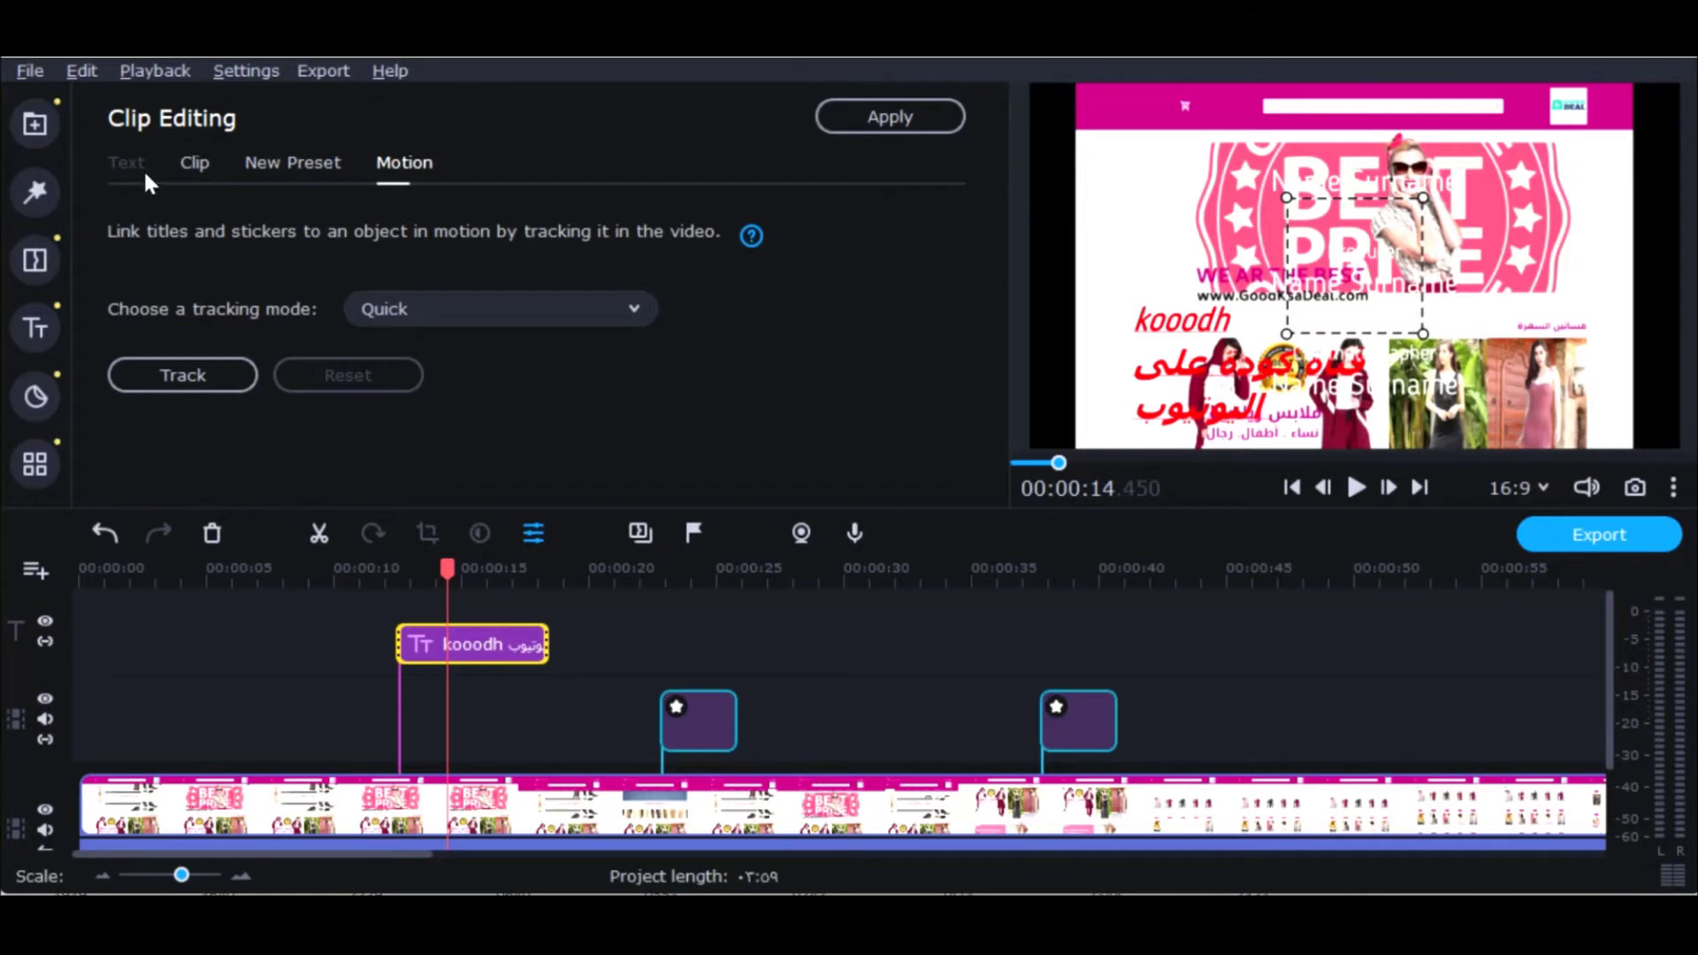
pyautogui.press('Left')
# Step: Apply the title's changes and play the video from about 11 seconds, just before the kooodh title clip
pyautogui.click(892, 119)
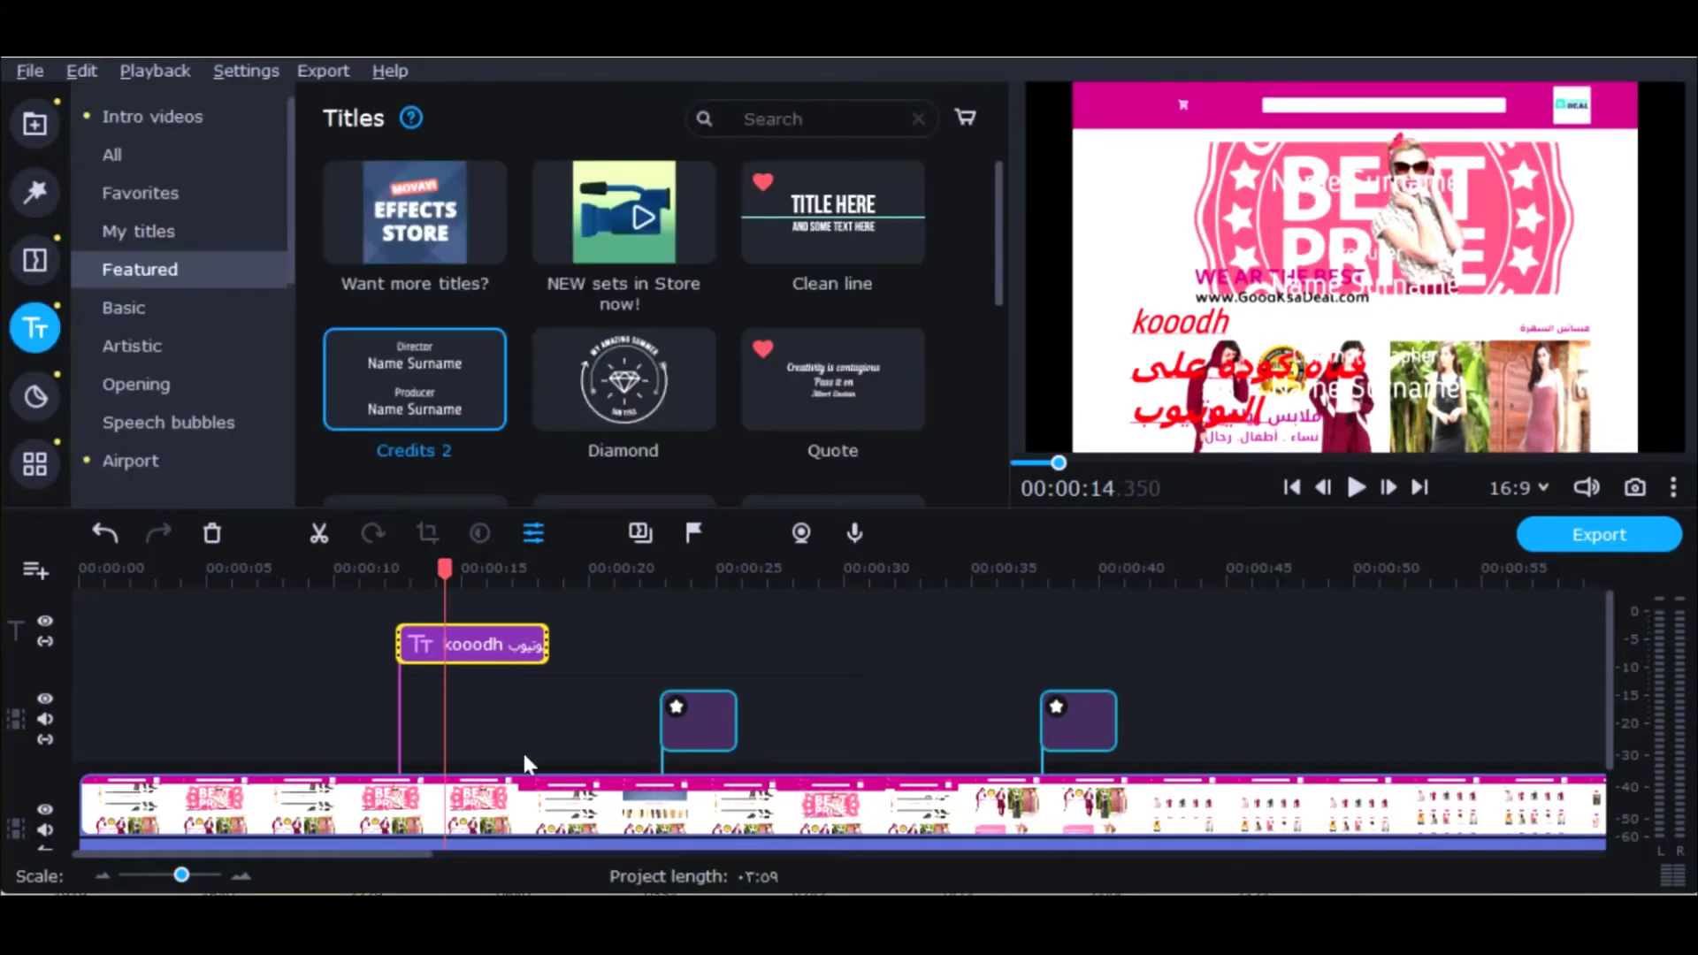
pyautogui.moveTo(442, 579); pyautogui.dragTo(364, 573)
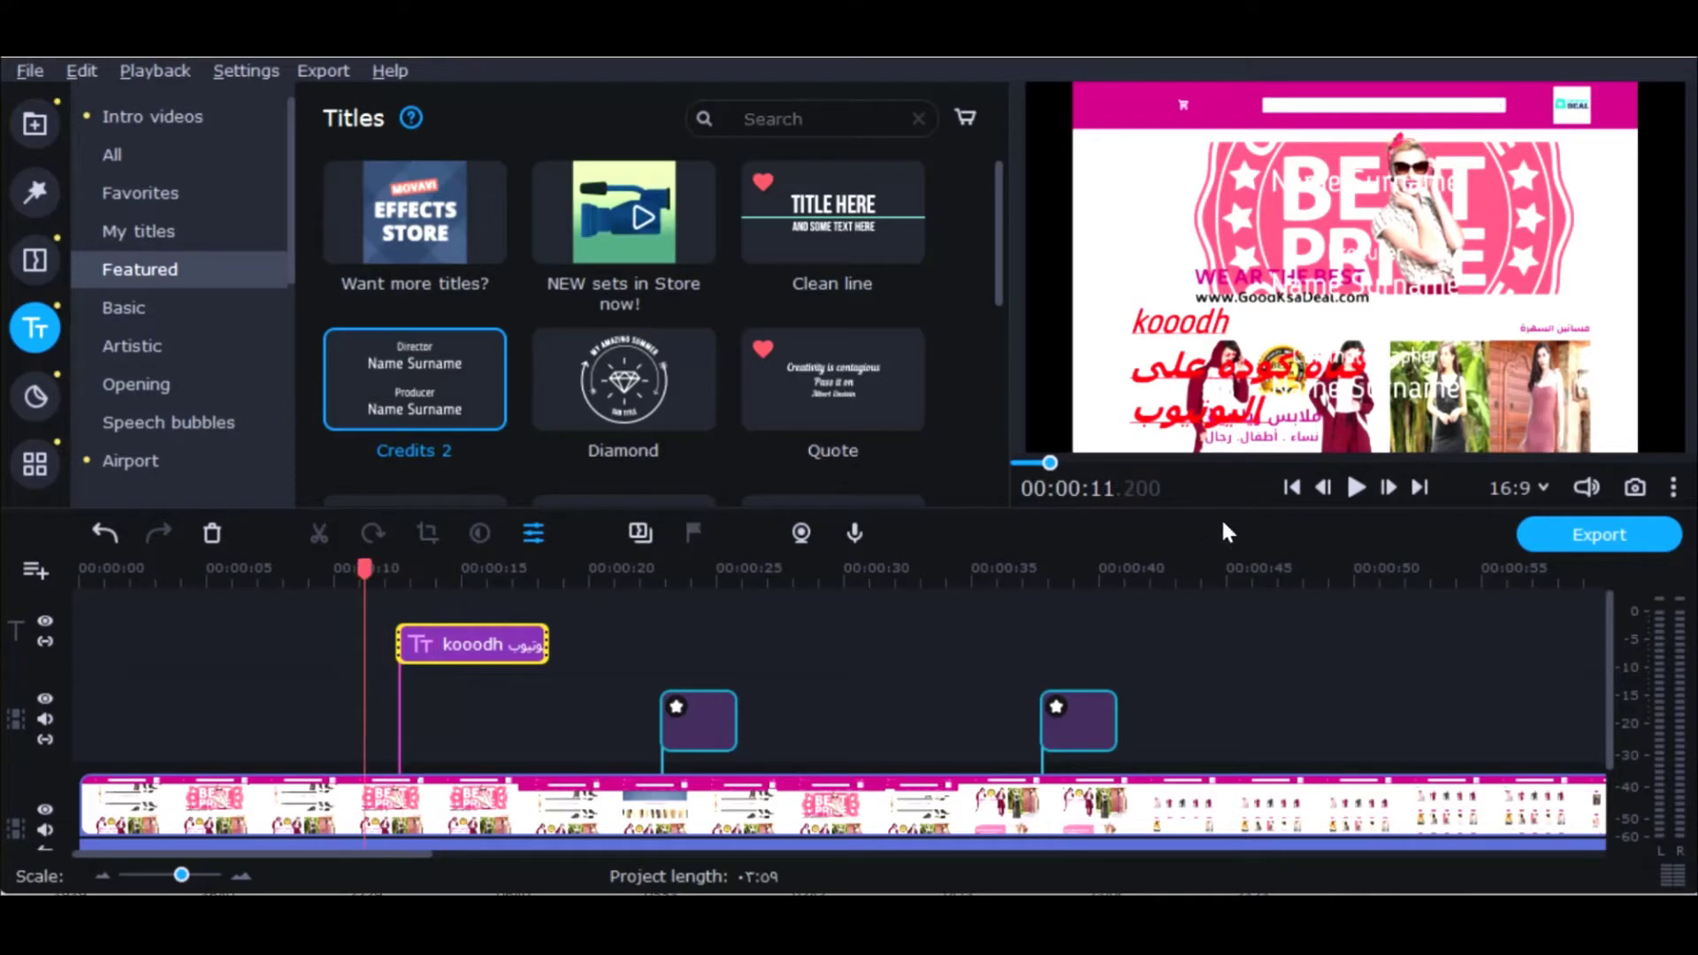
pyautogui.click(1356, 485)
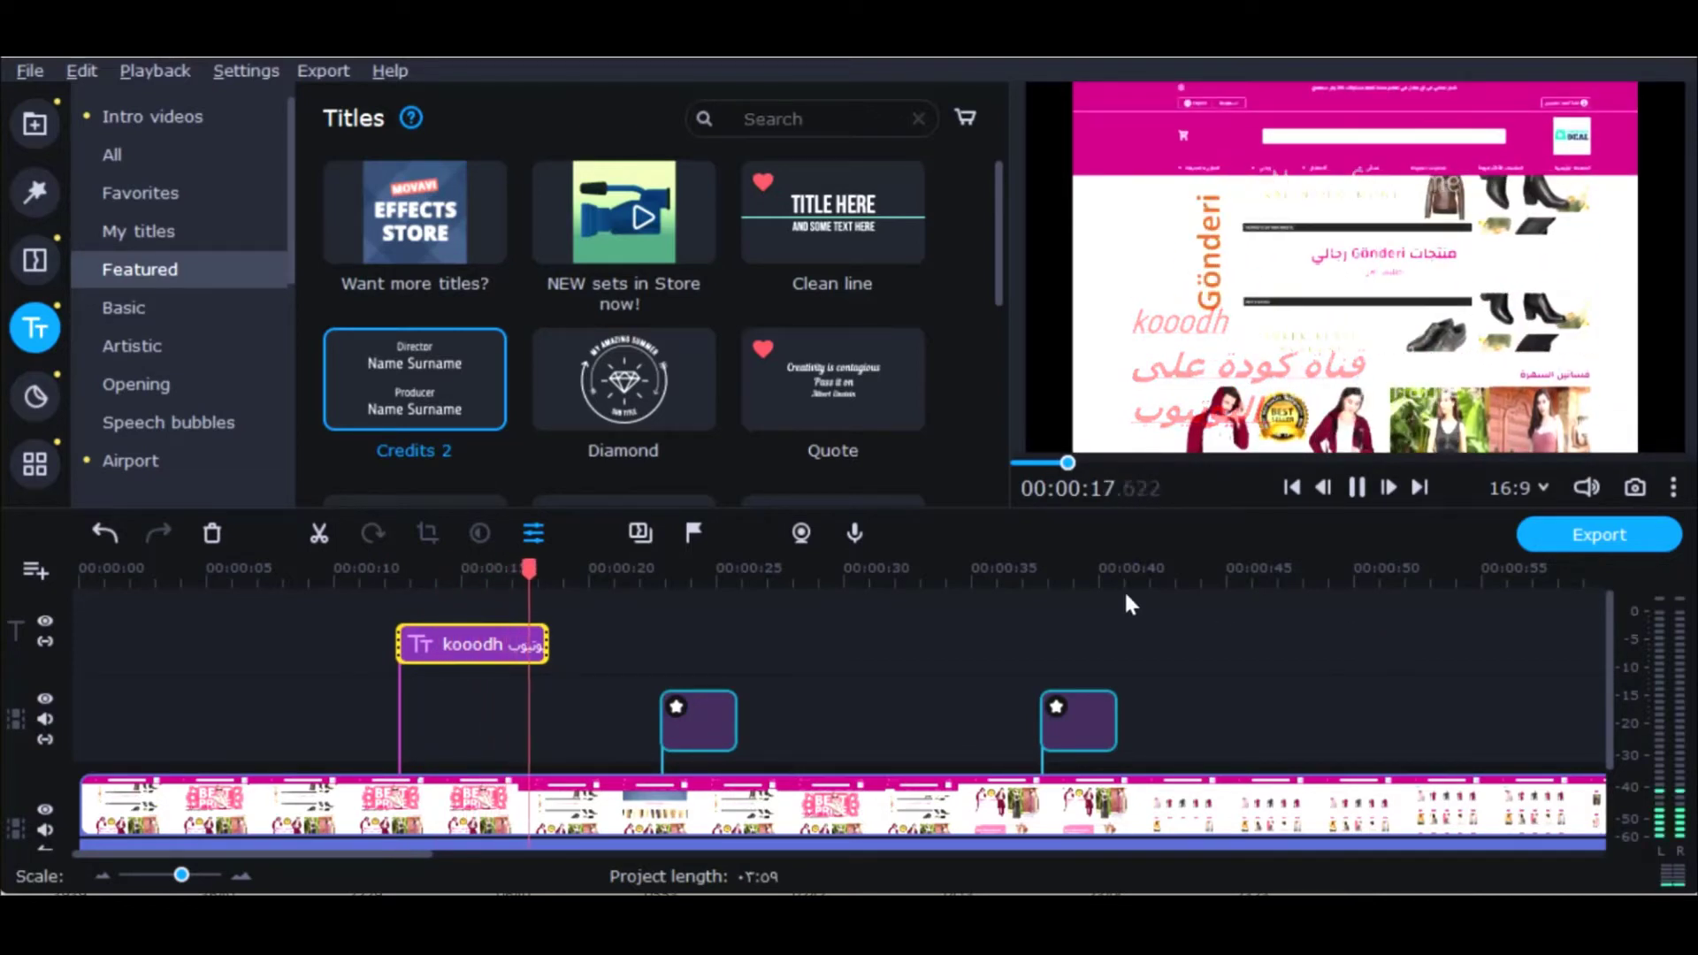
# Step: Preview the Diamond and Studio title presets from the featured titles and add Studio to the favorites
pyautogui.click(633, 383)
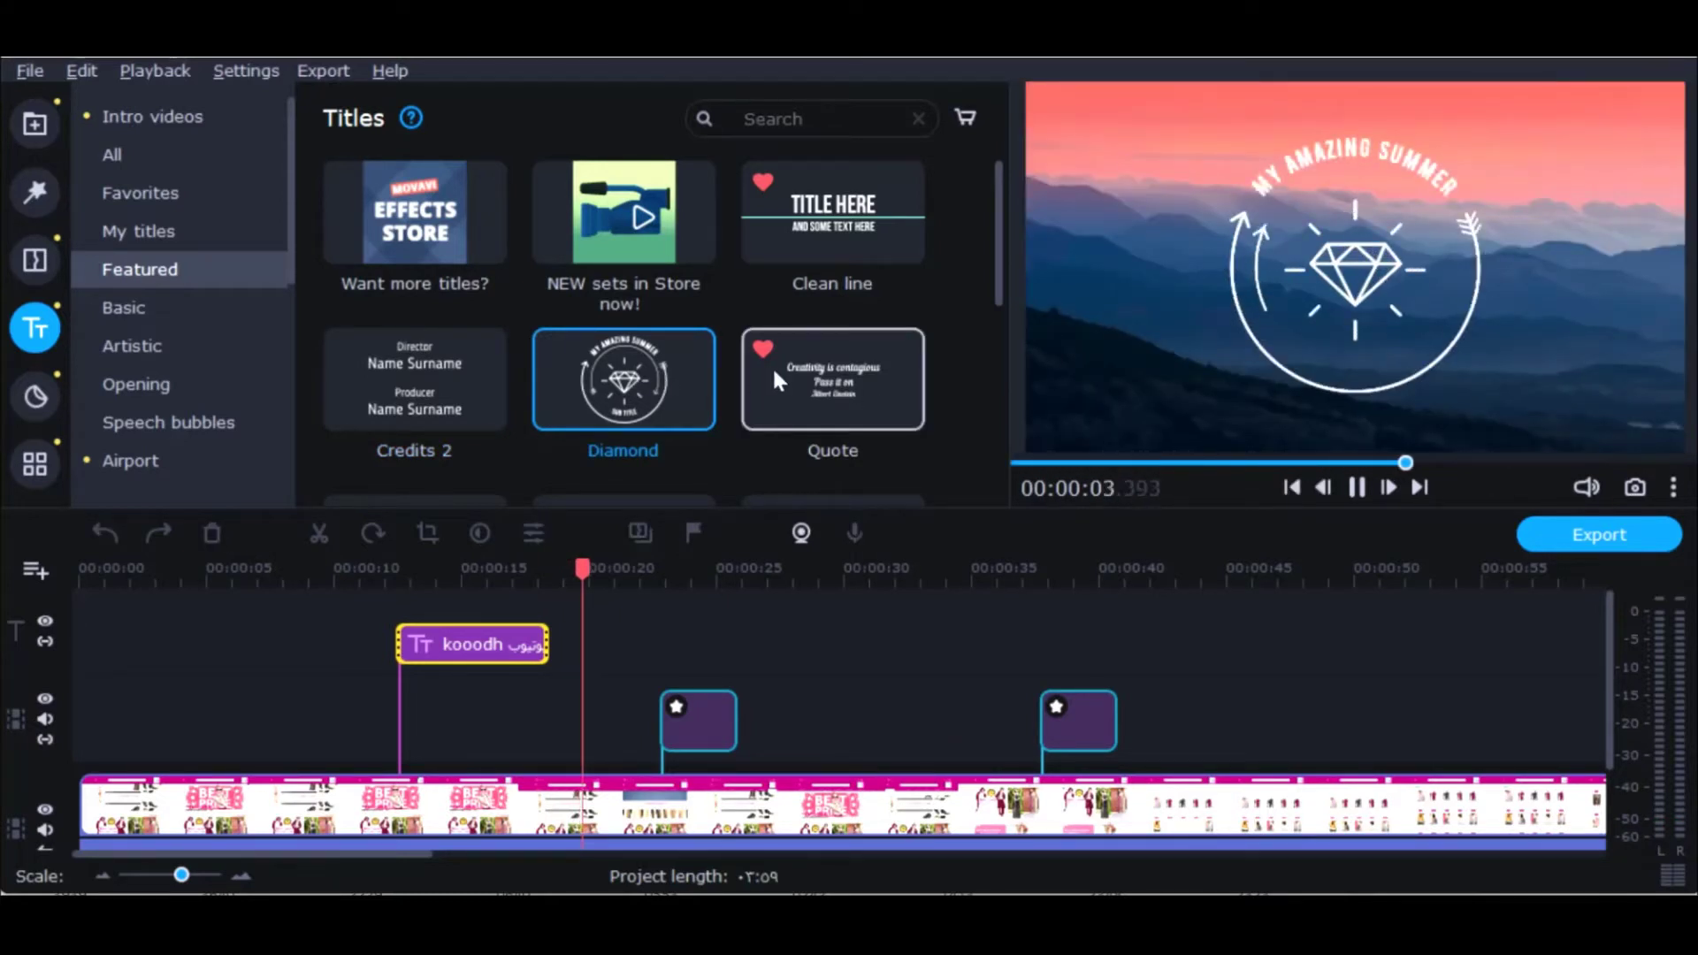
pyautogui.scroll(-2, 775, 374)
pyautogui.scroll(-2, 774, 376)
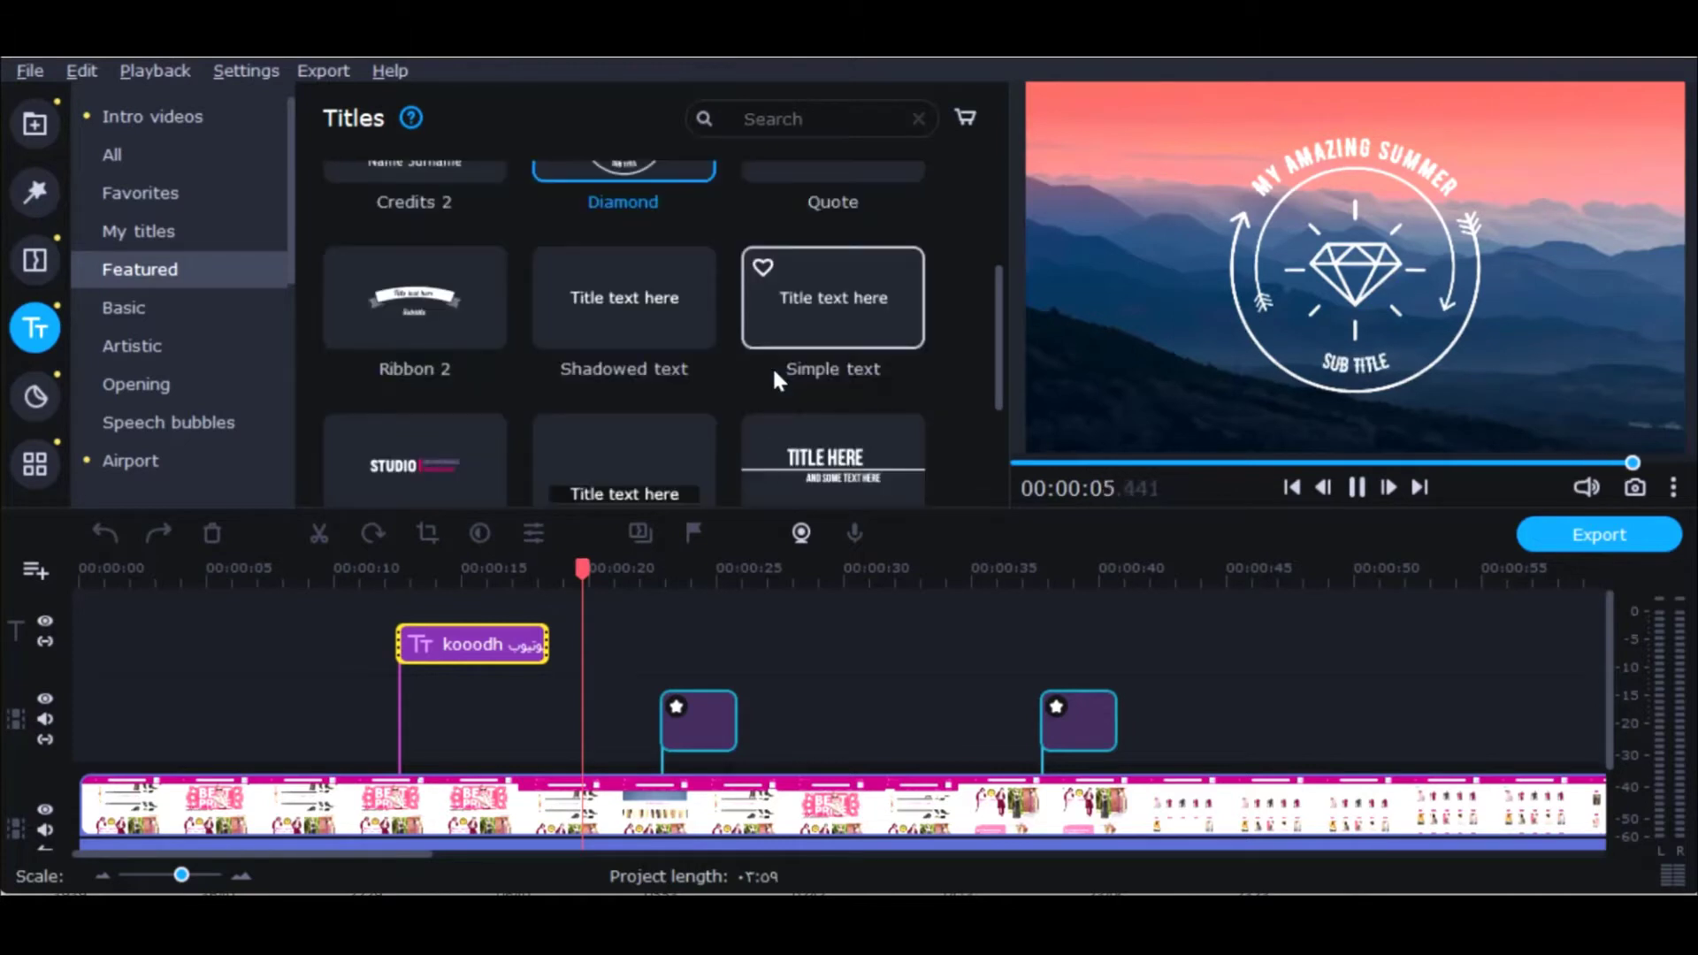
pyautogui.click(453, 380)
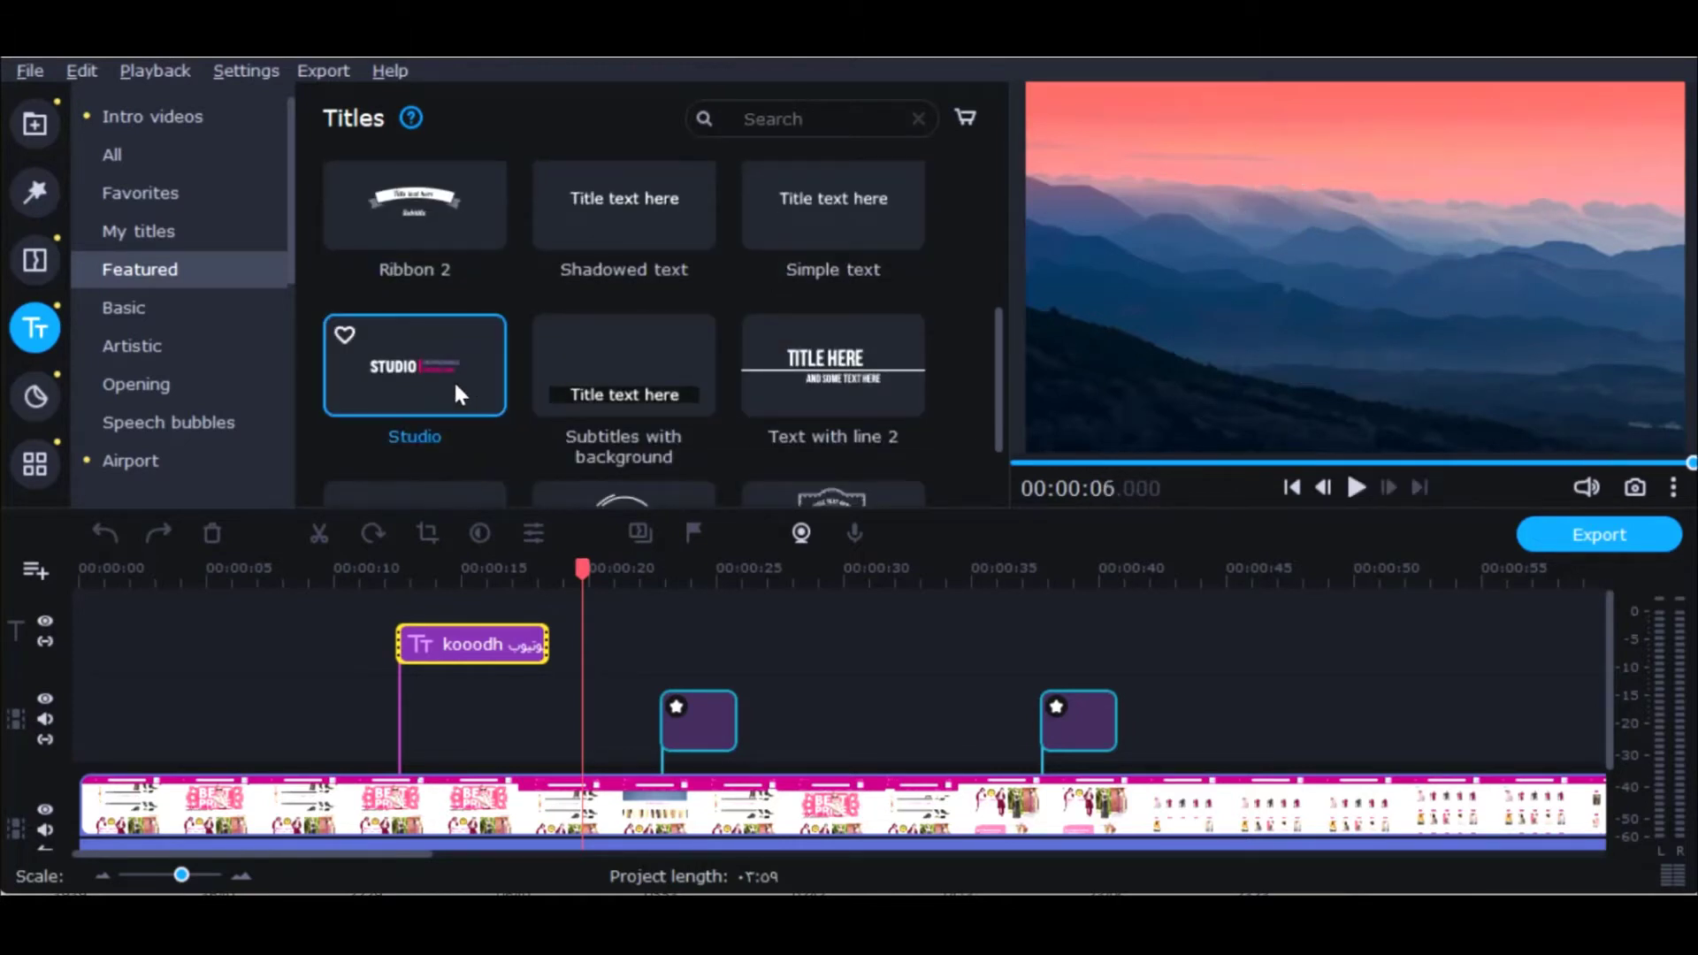
pyautogui.click(345, 334)
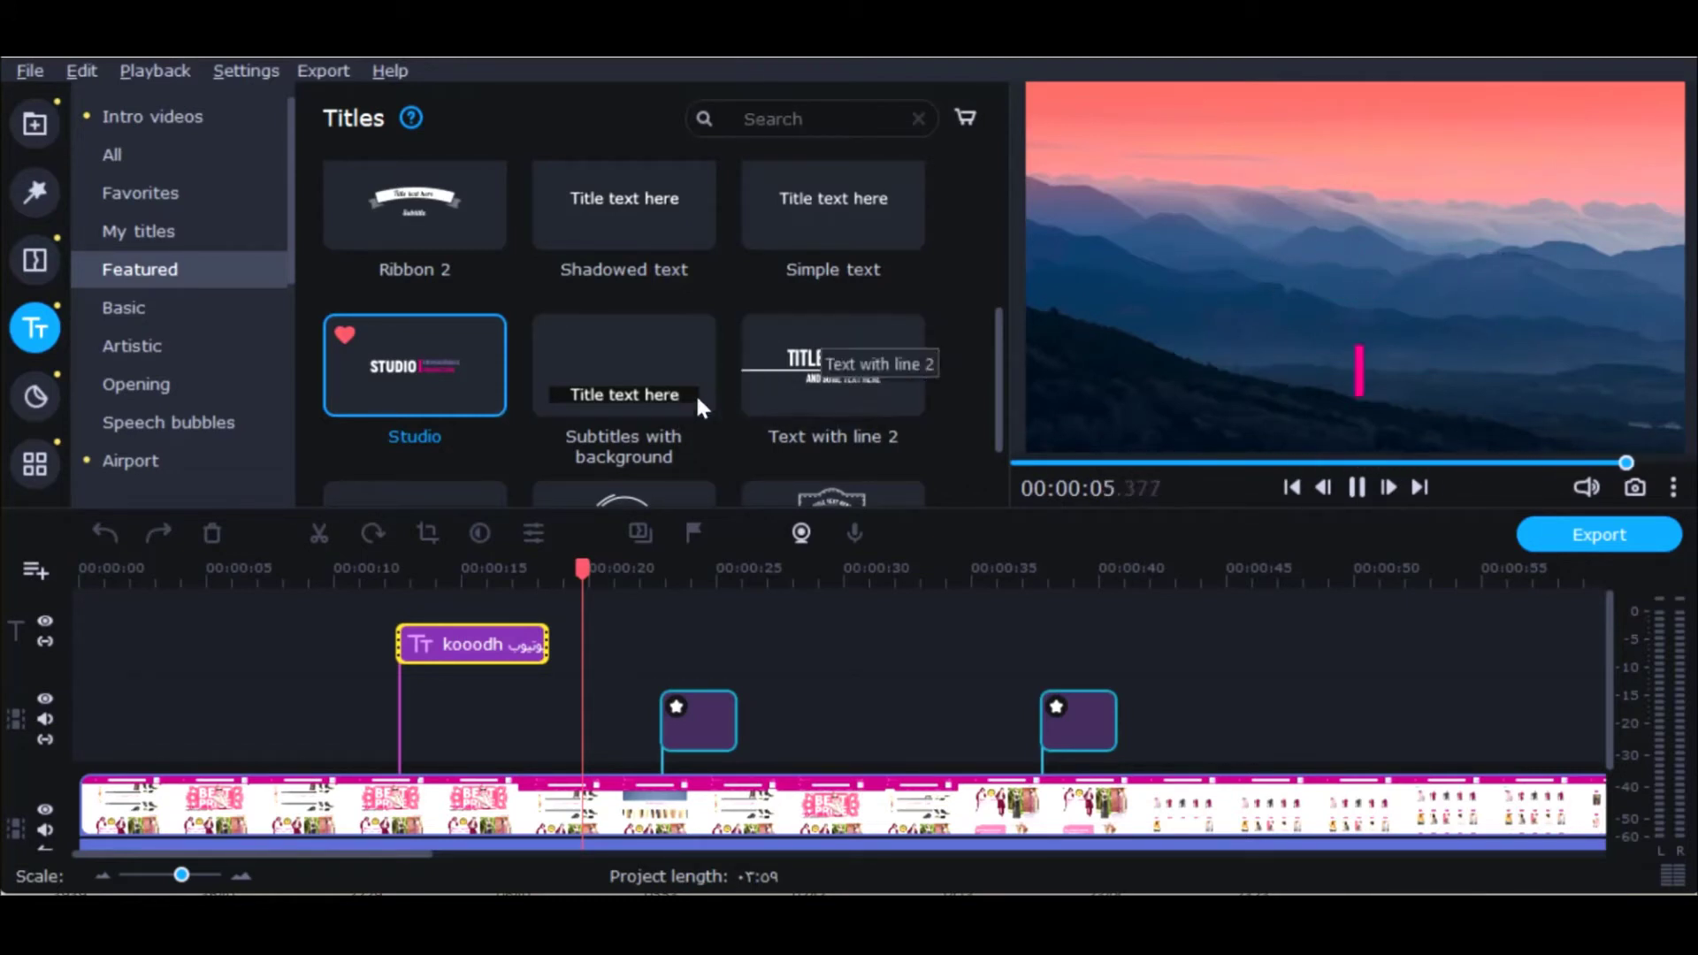
# Step: Preview the Subtitles with background title and look through the remaining featured title presets
pyautogui.click(672, 394)
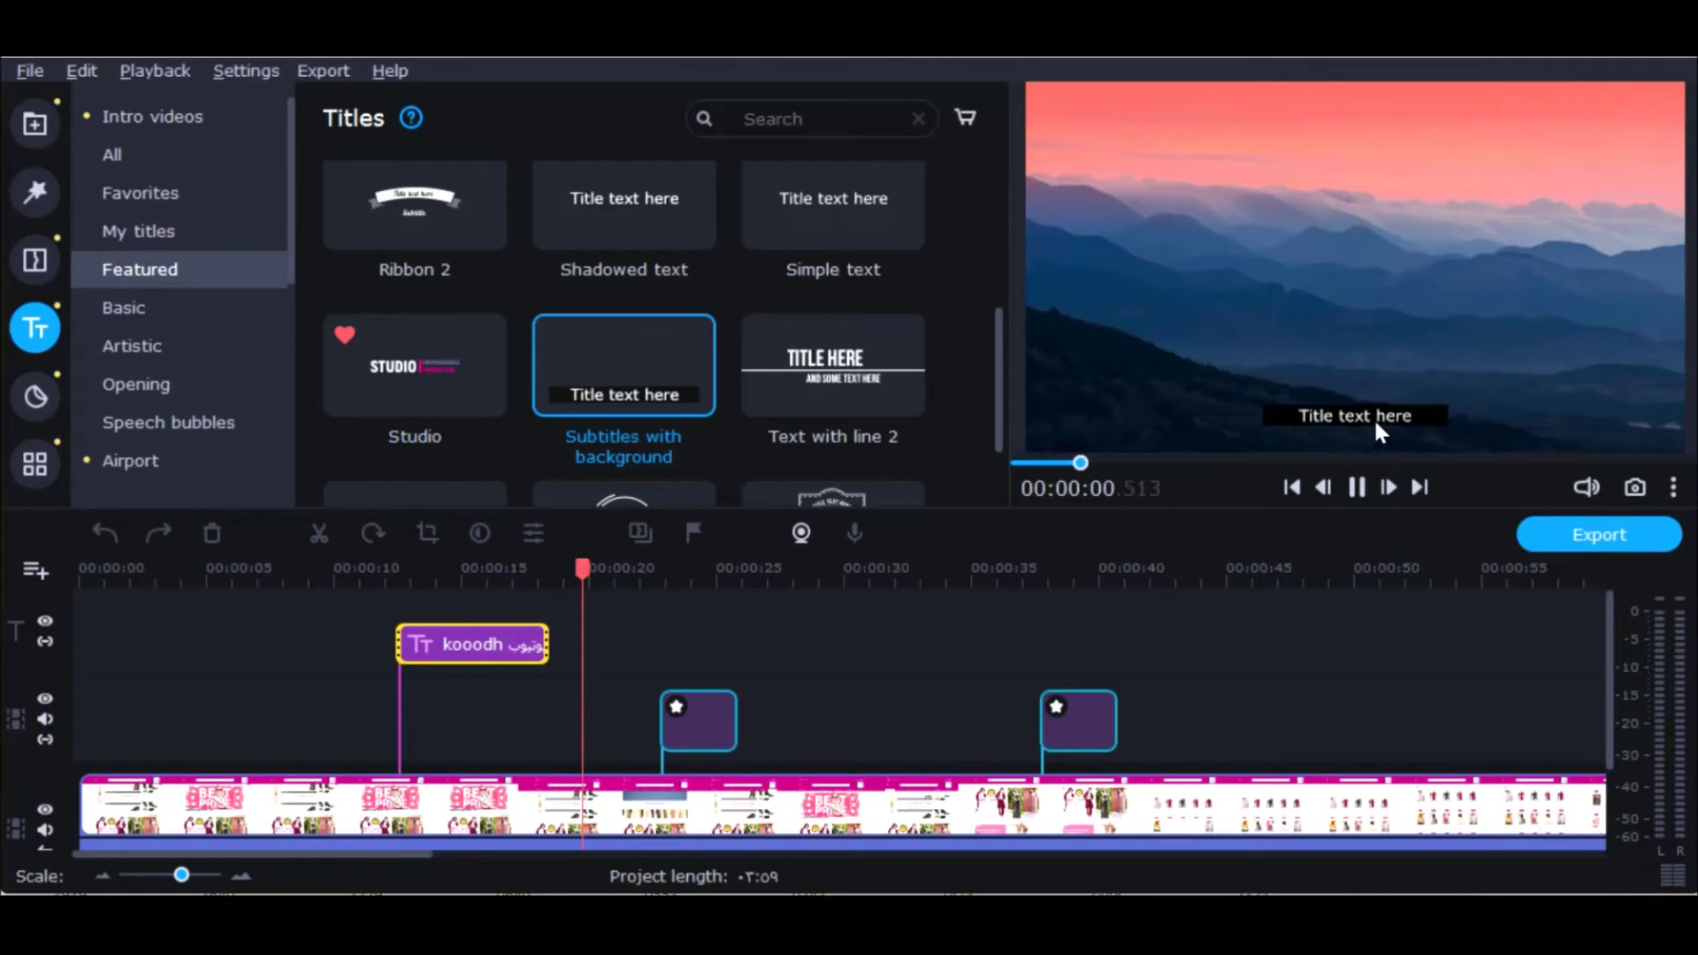
pyautogui.scroll(-1, 789, 386)
pyautogui.scroll(-1, 791, 393)
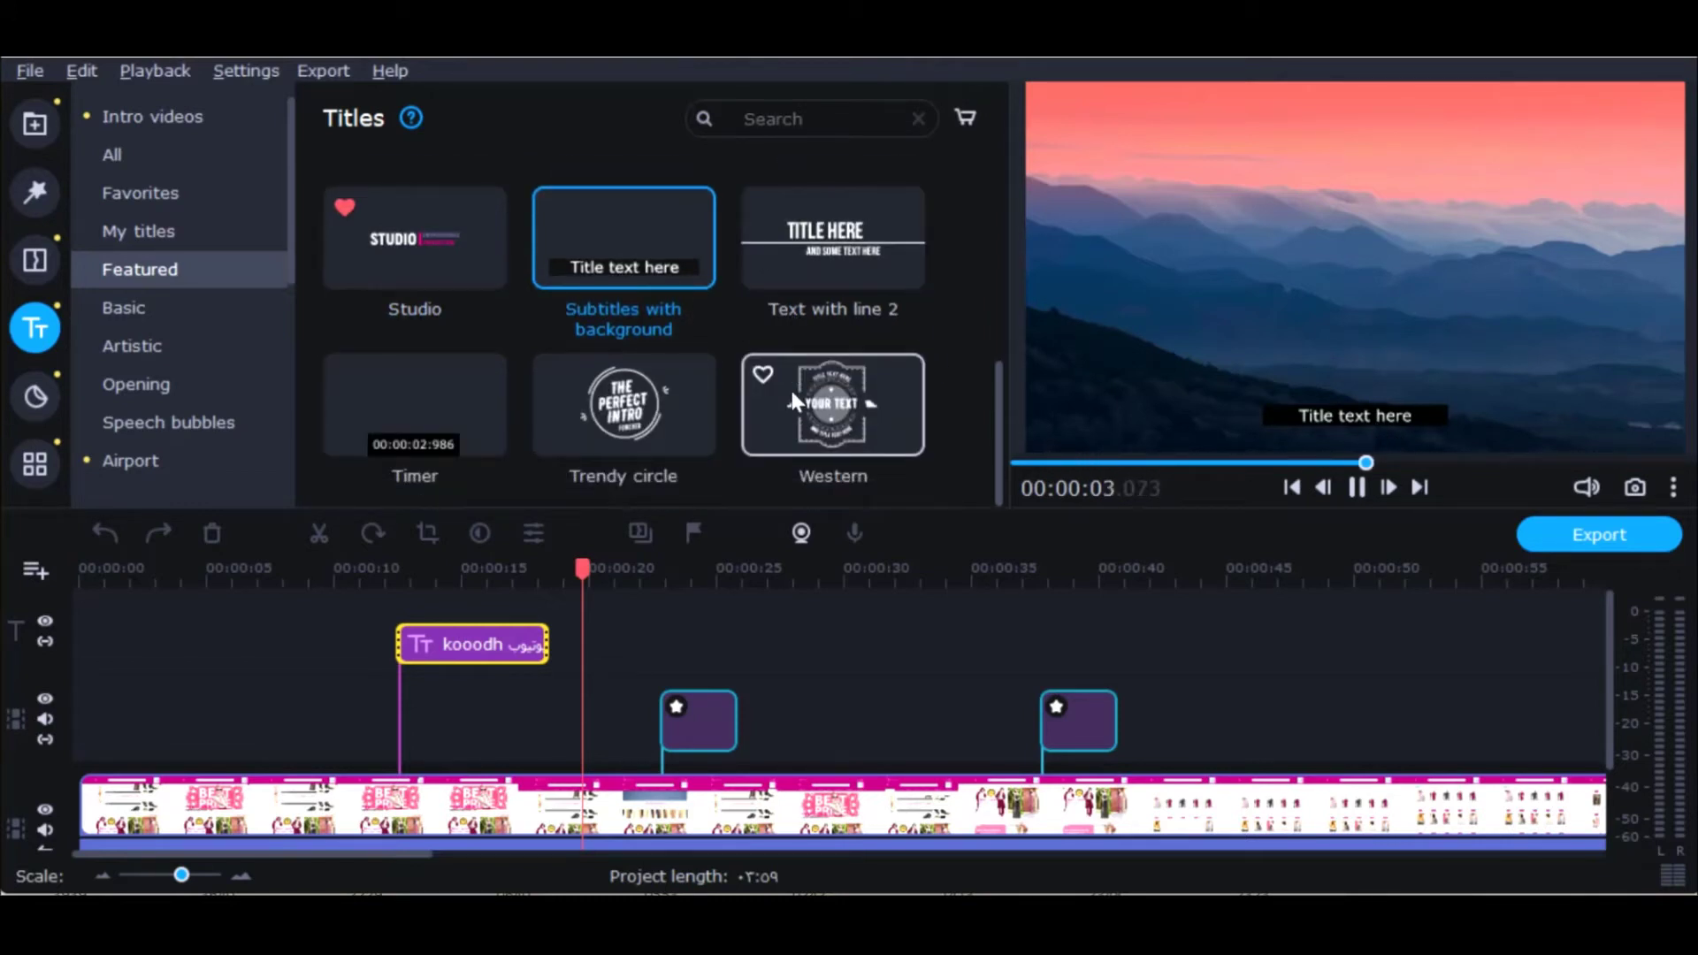
# Step: Place the Typewriter title from the Basic set on the title track and stretch it from about 19.65 to 44.5 seconds
pyautogui.click(125, 310)
pyautogui.scroll(-6, 724, 333)
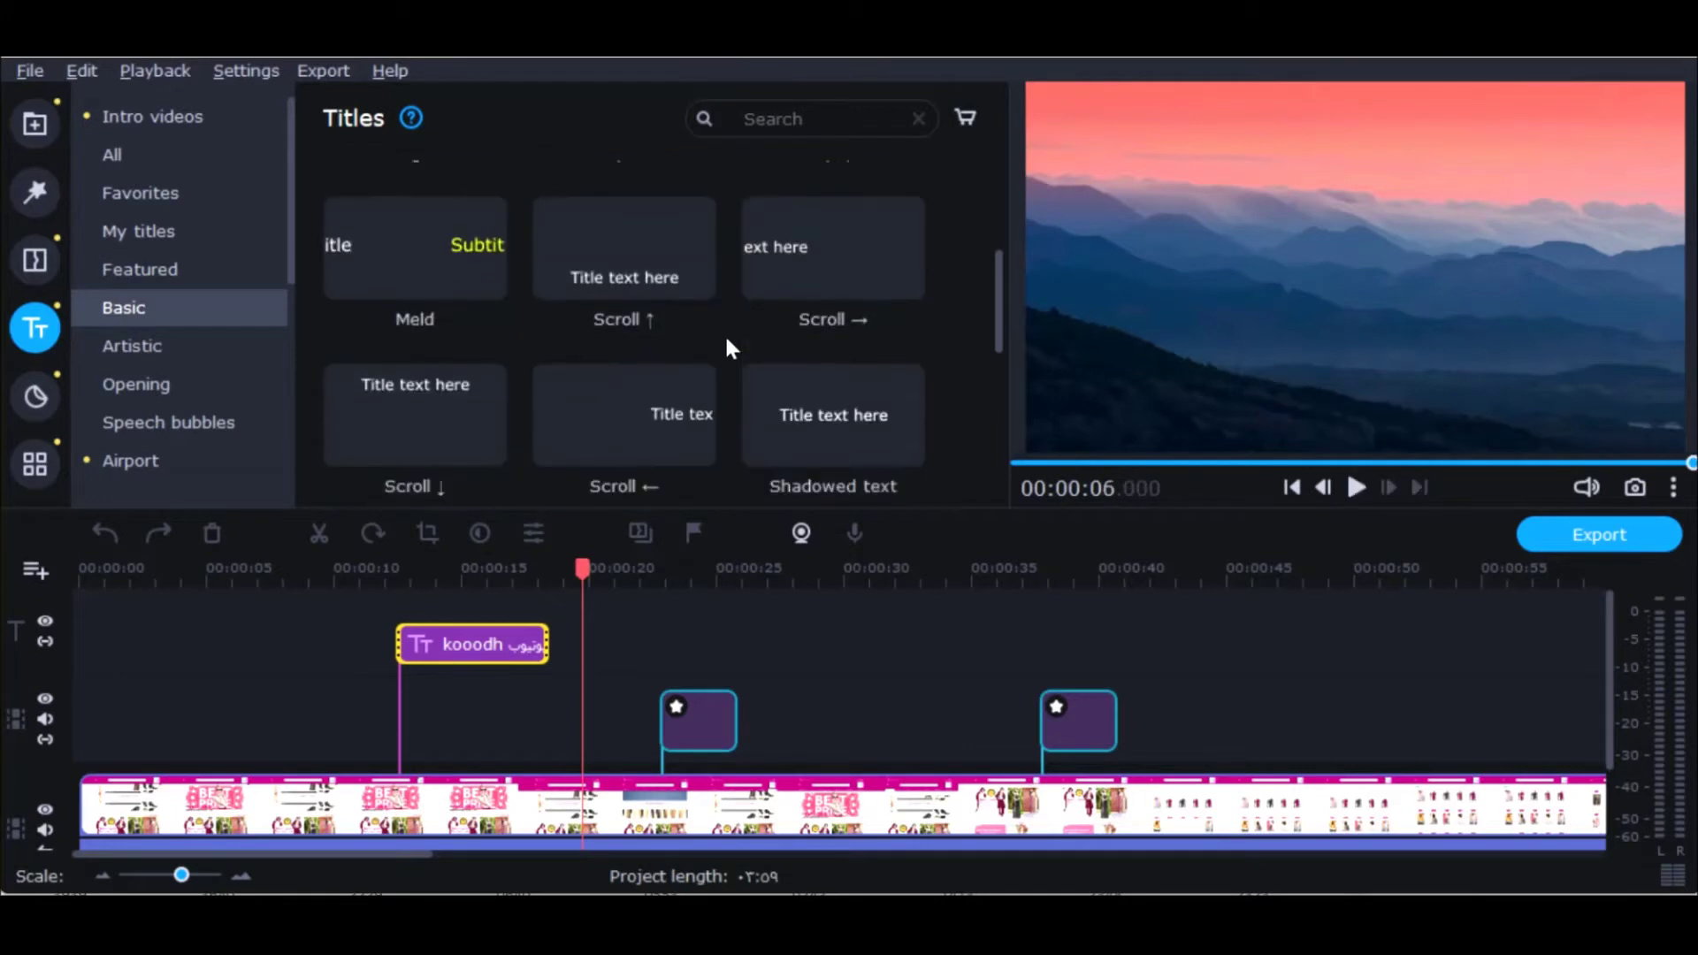
pyautogui.scroll(-3, 724, 333)
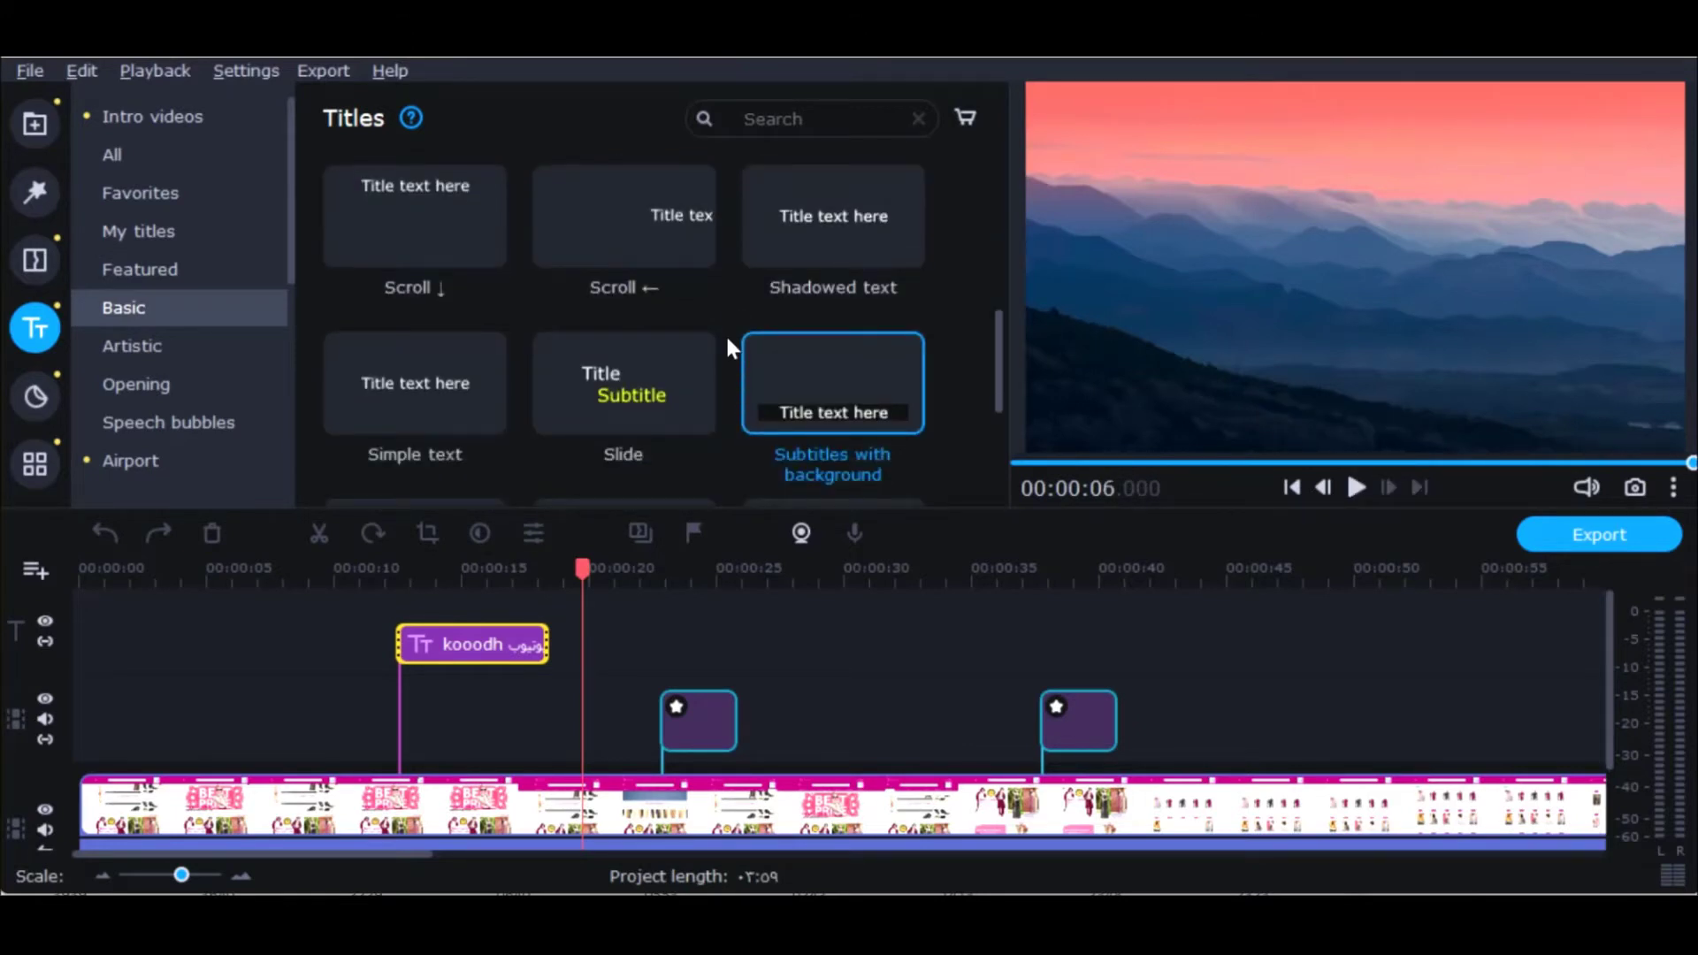
pyautogui.scroll(-2, 726, 332)
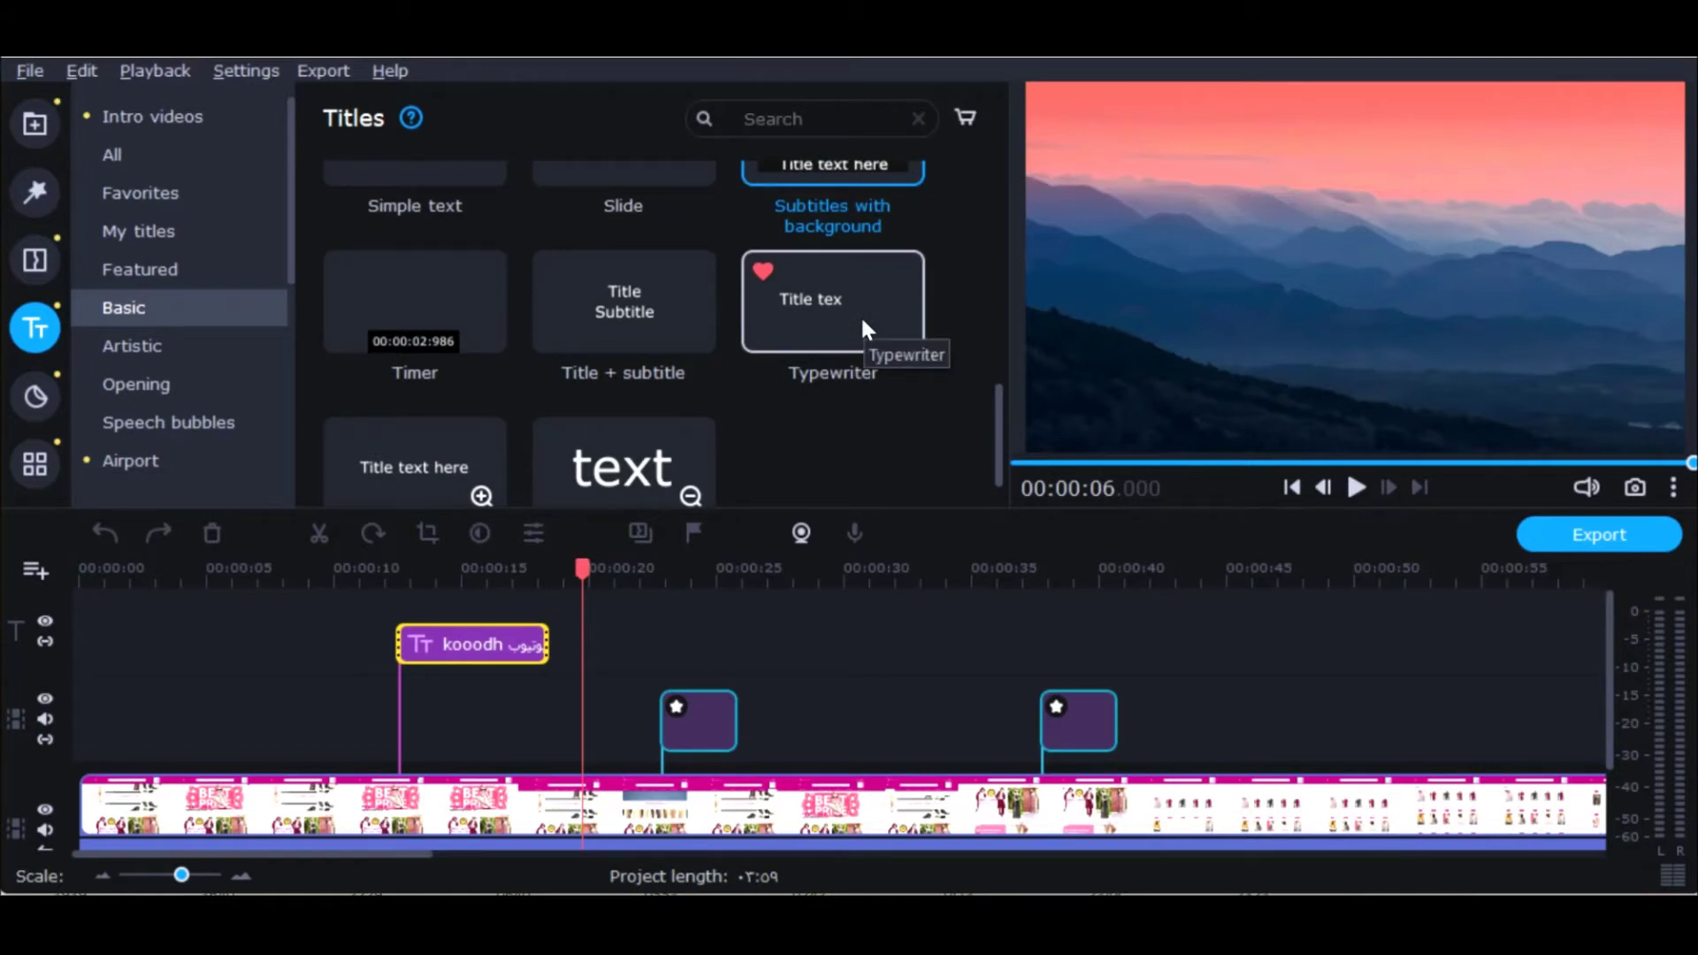
pyautogui.moveTo(861, 315); pyautogui.dragTo(893, 607)
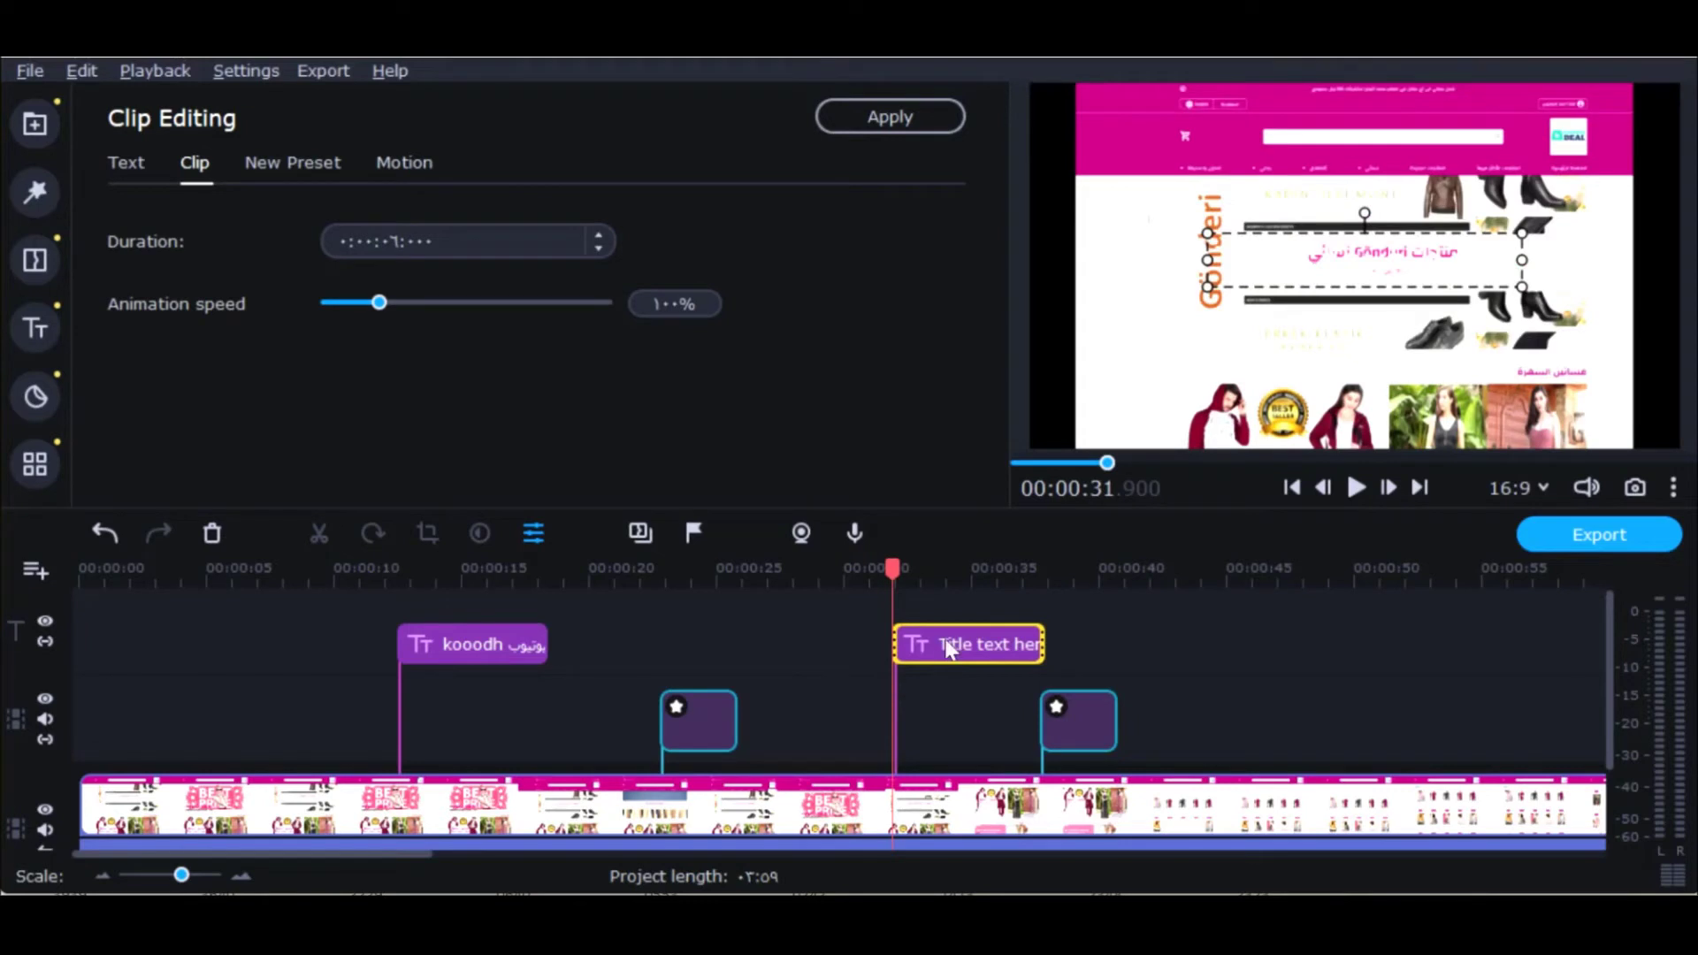
pyautogui.moveTo(892, 645); pyautogui.dragTo(581, 644)
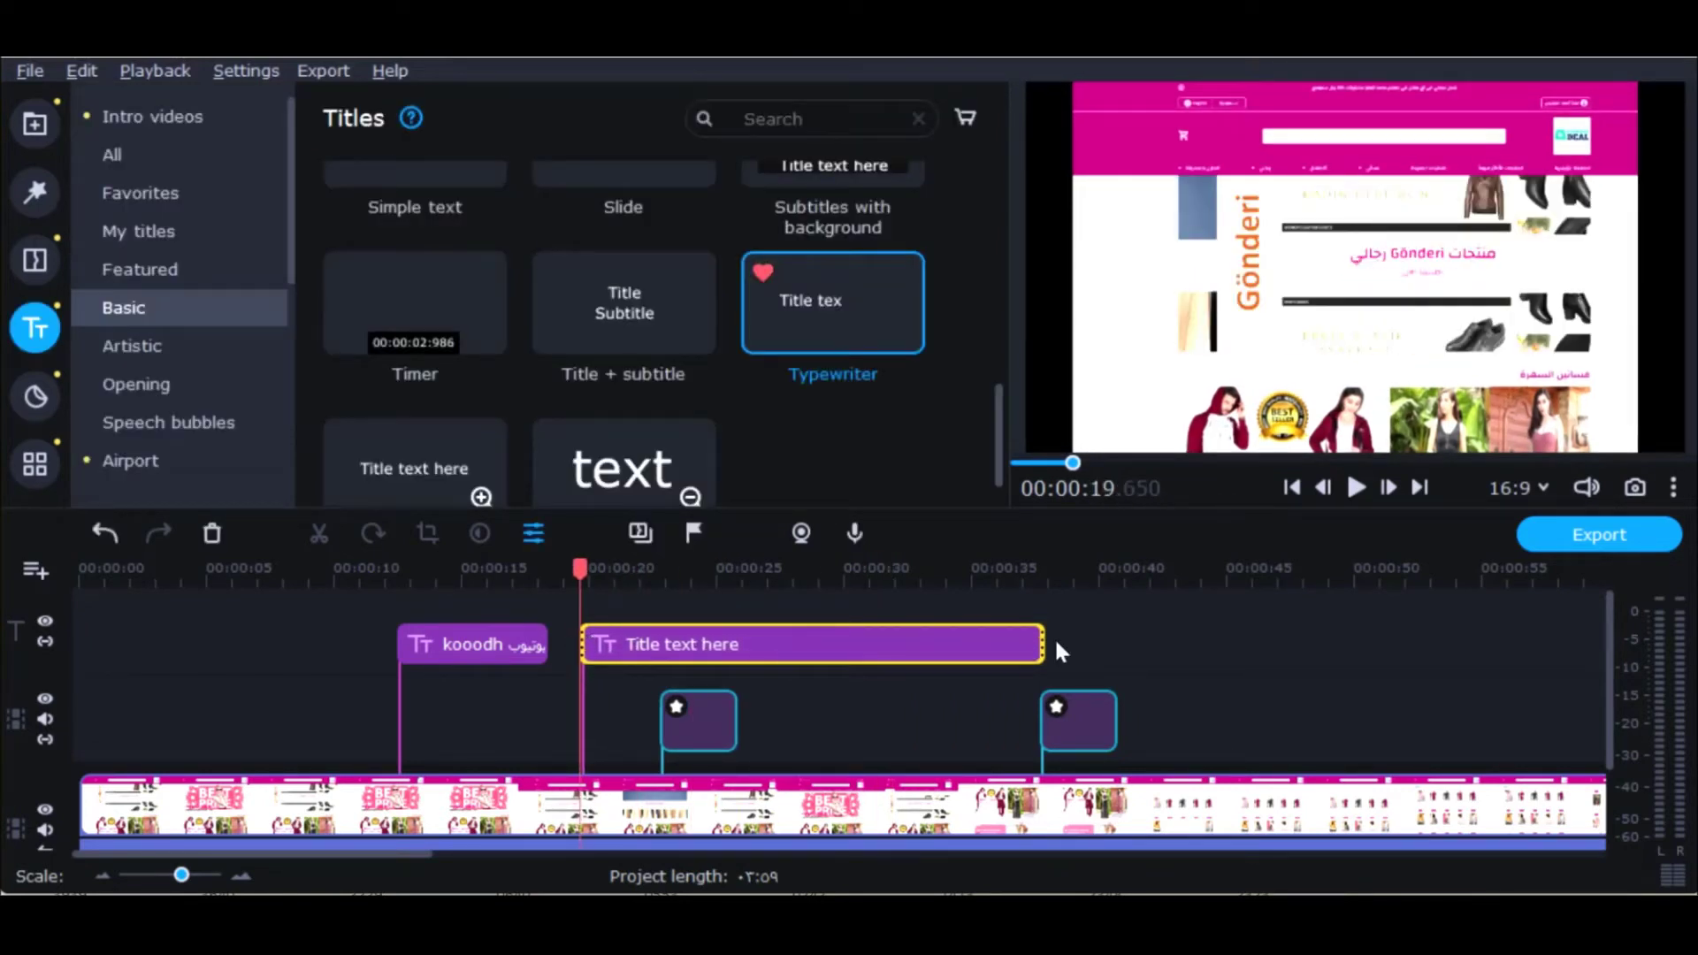
pyautogui.moveTo(1044, 644); pyautogui.dragTo(1213, 644)
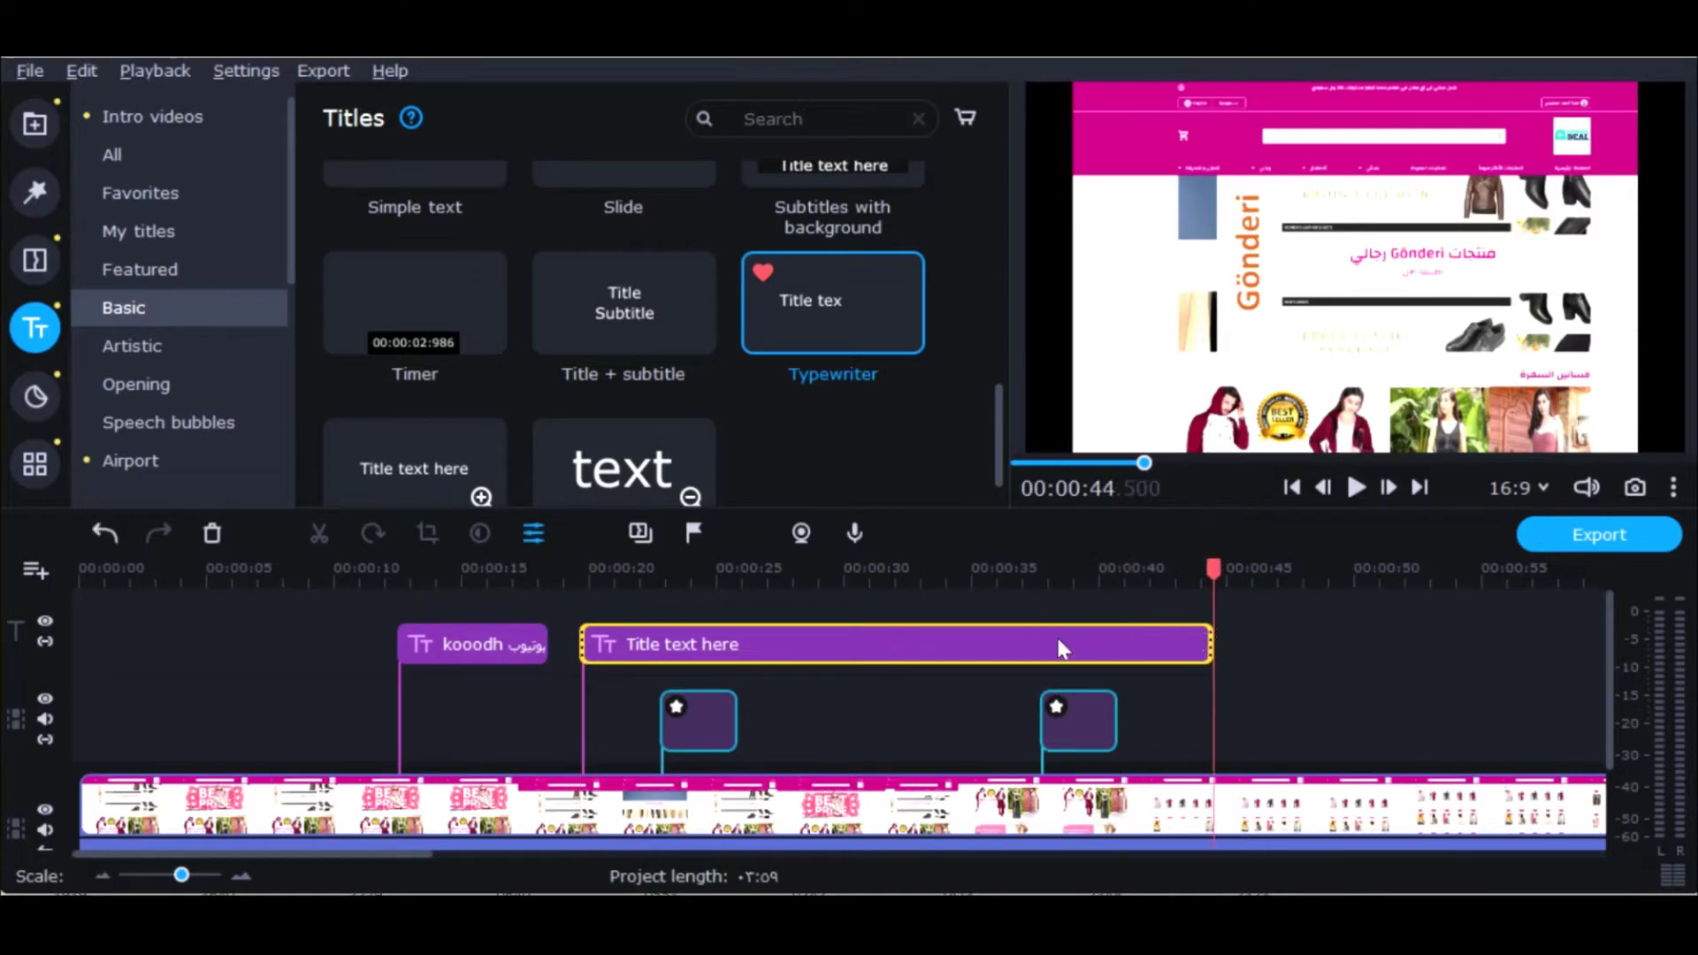
# Step: Open the Typewriter title clip for editing and move its text to the bottom of the video frame
pyautogui.doubleClick(1017, 648)
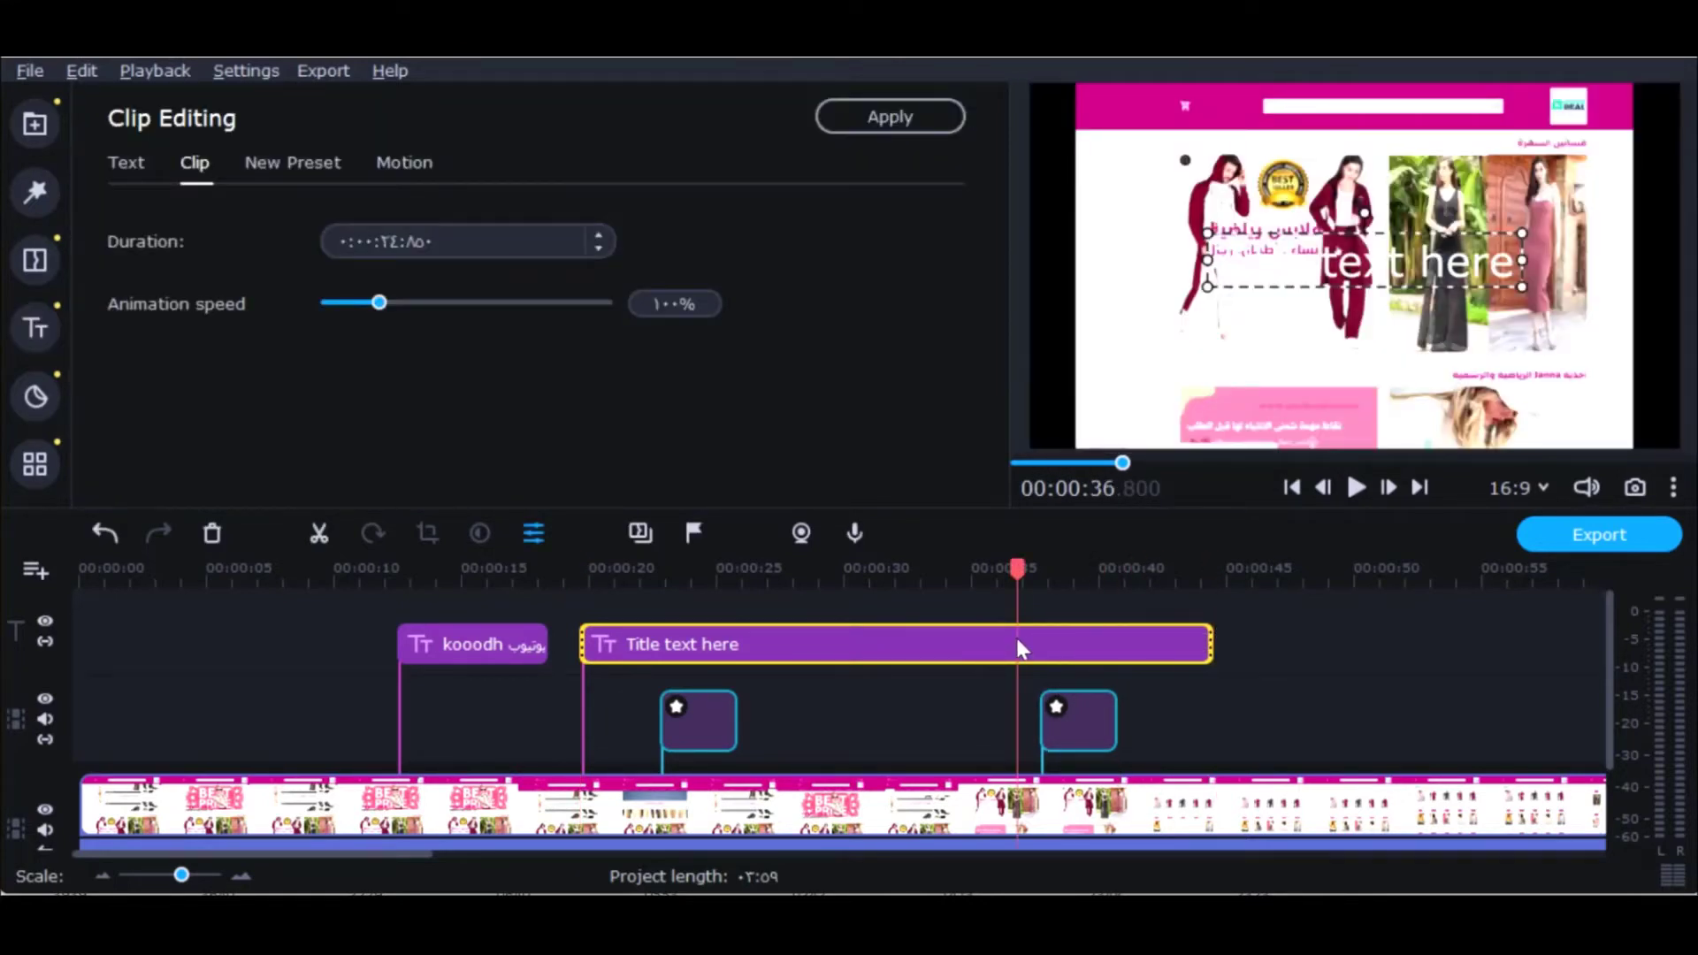
pyautogui.moveTo(1400, 292); pyautogui.dragTo(1299, 441)
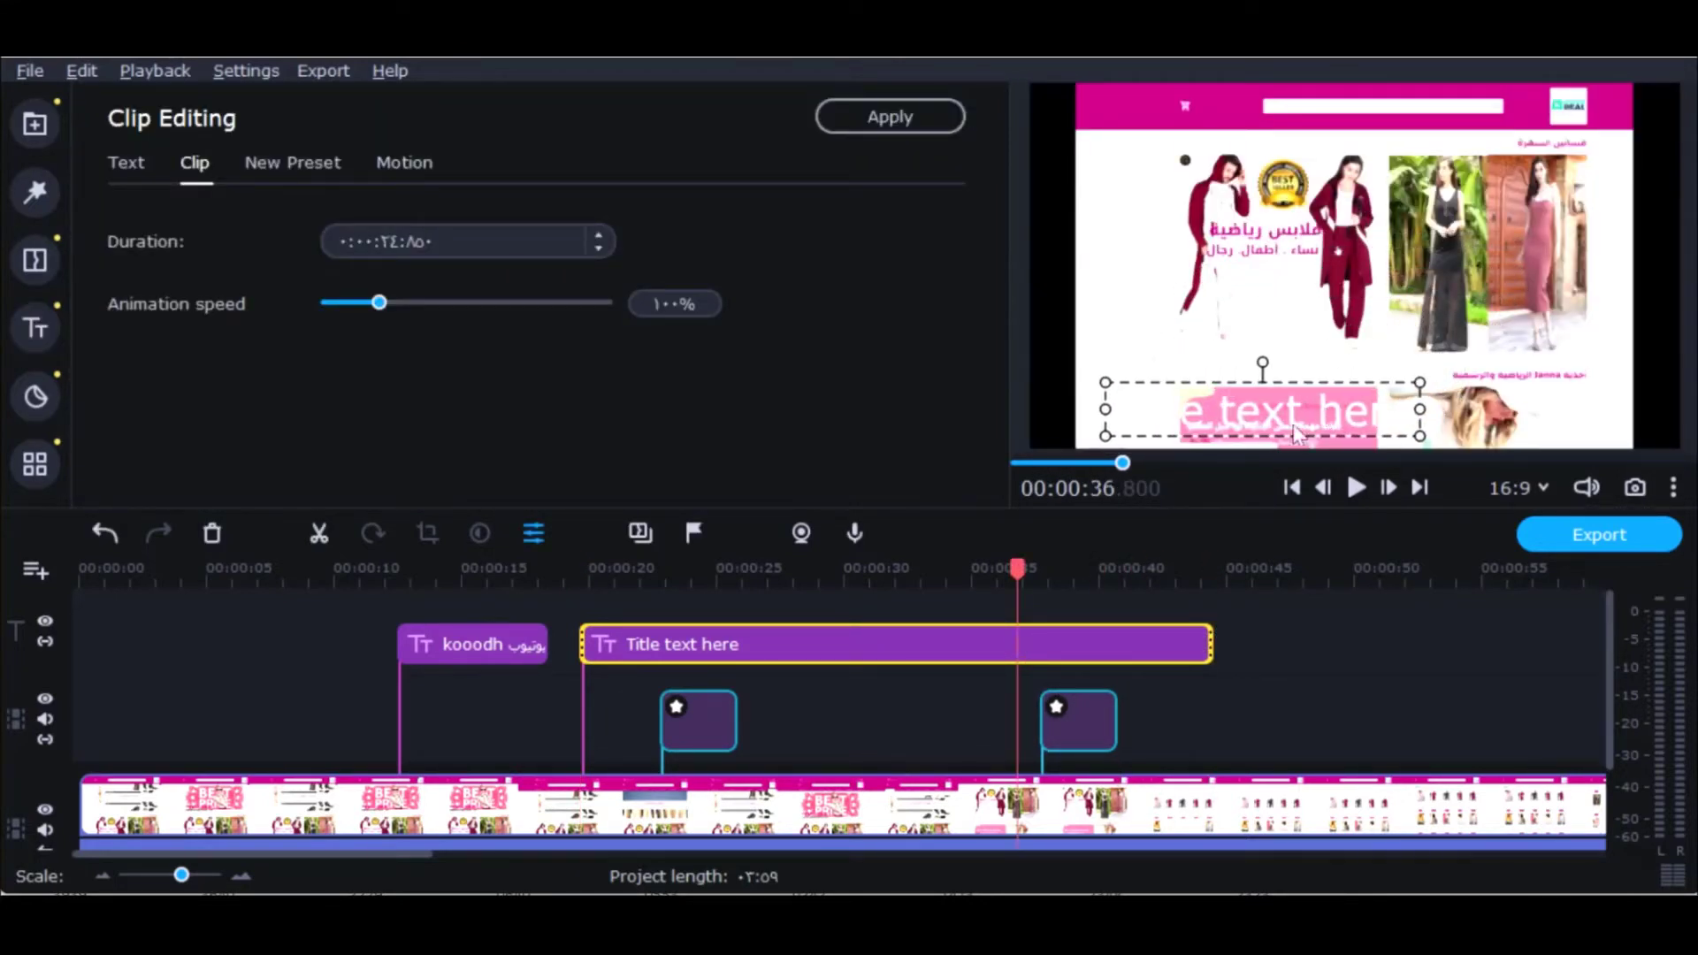
pyautogui.click(846, 653)
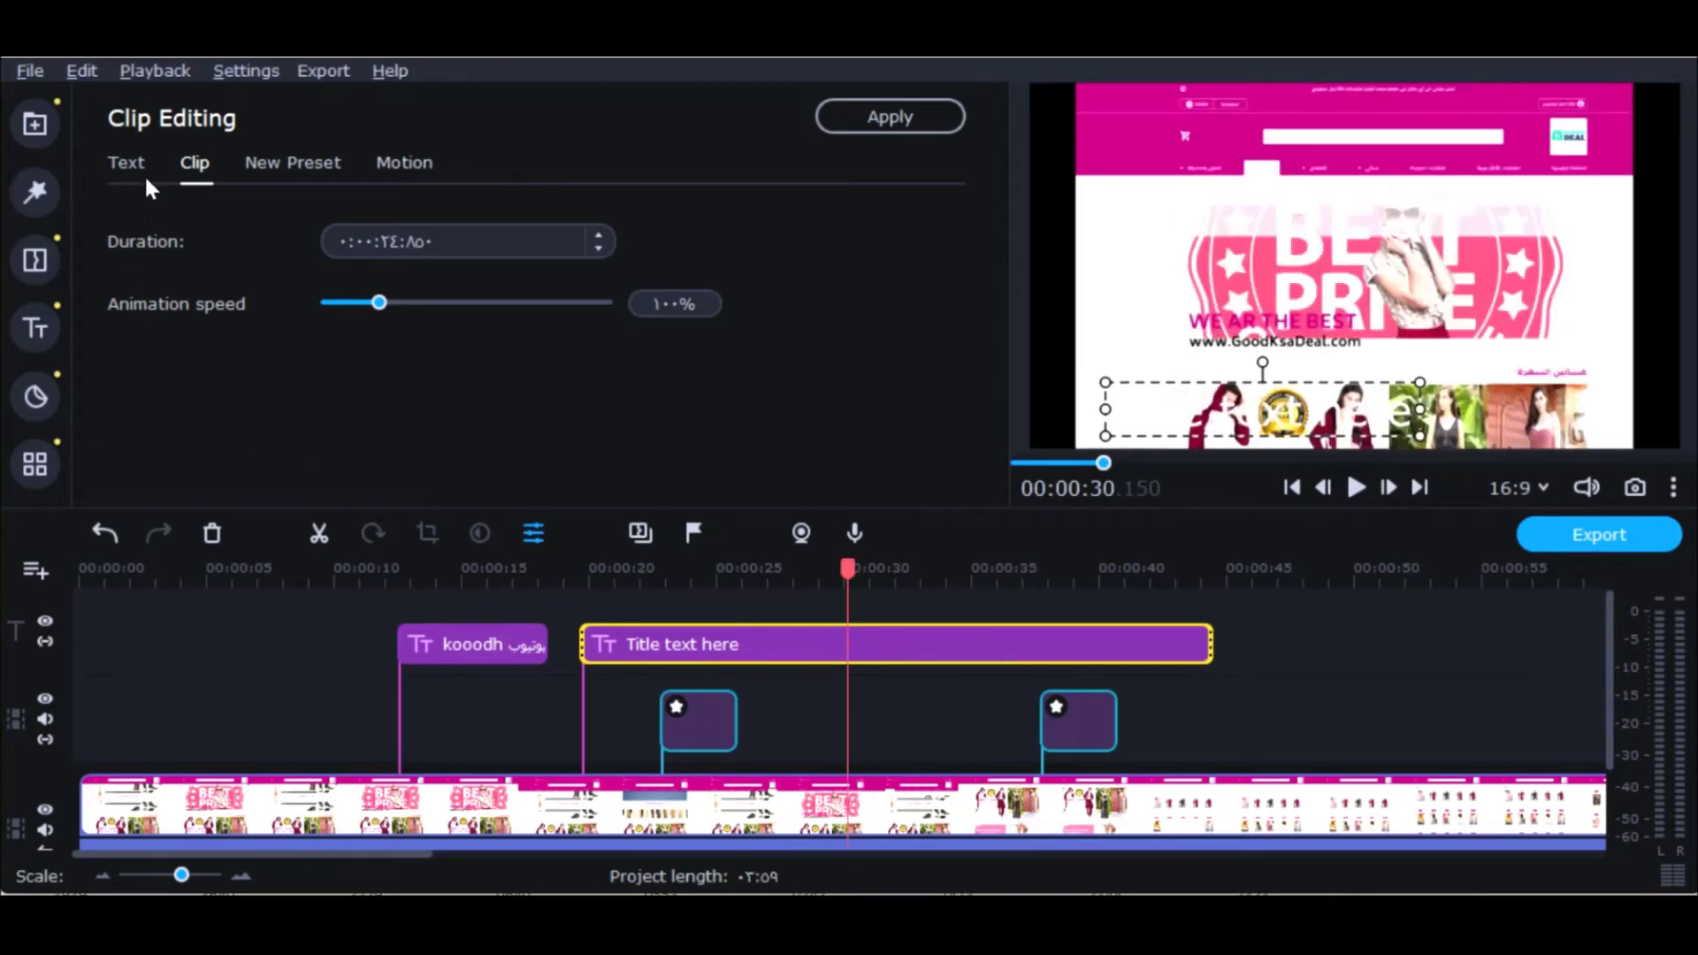
# Step: Give the Typewriter title text a black background, try an outline and turn it off again, and apply the changes
pyautogui.click(124, 162)
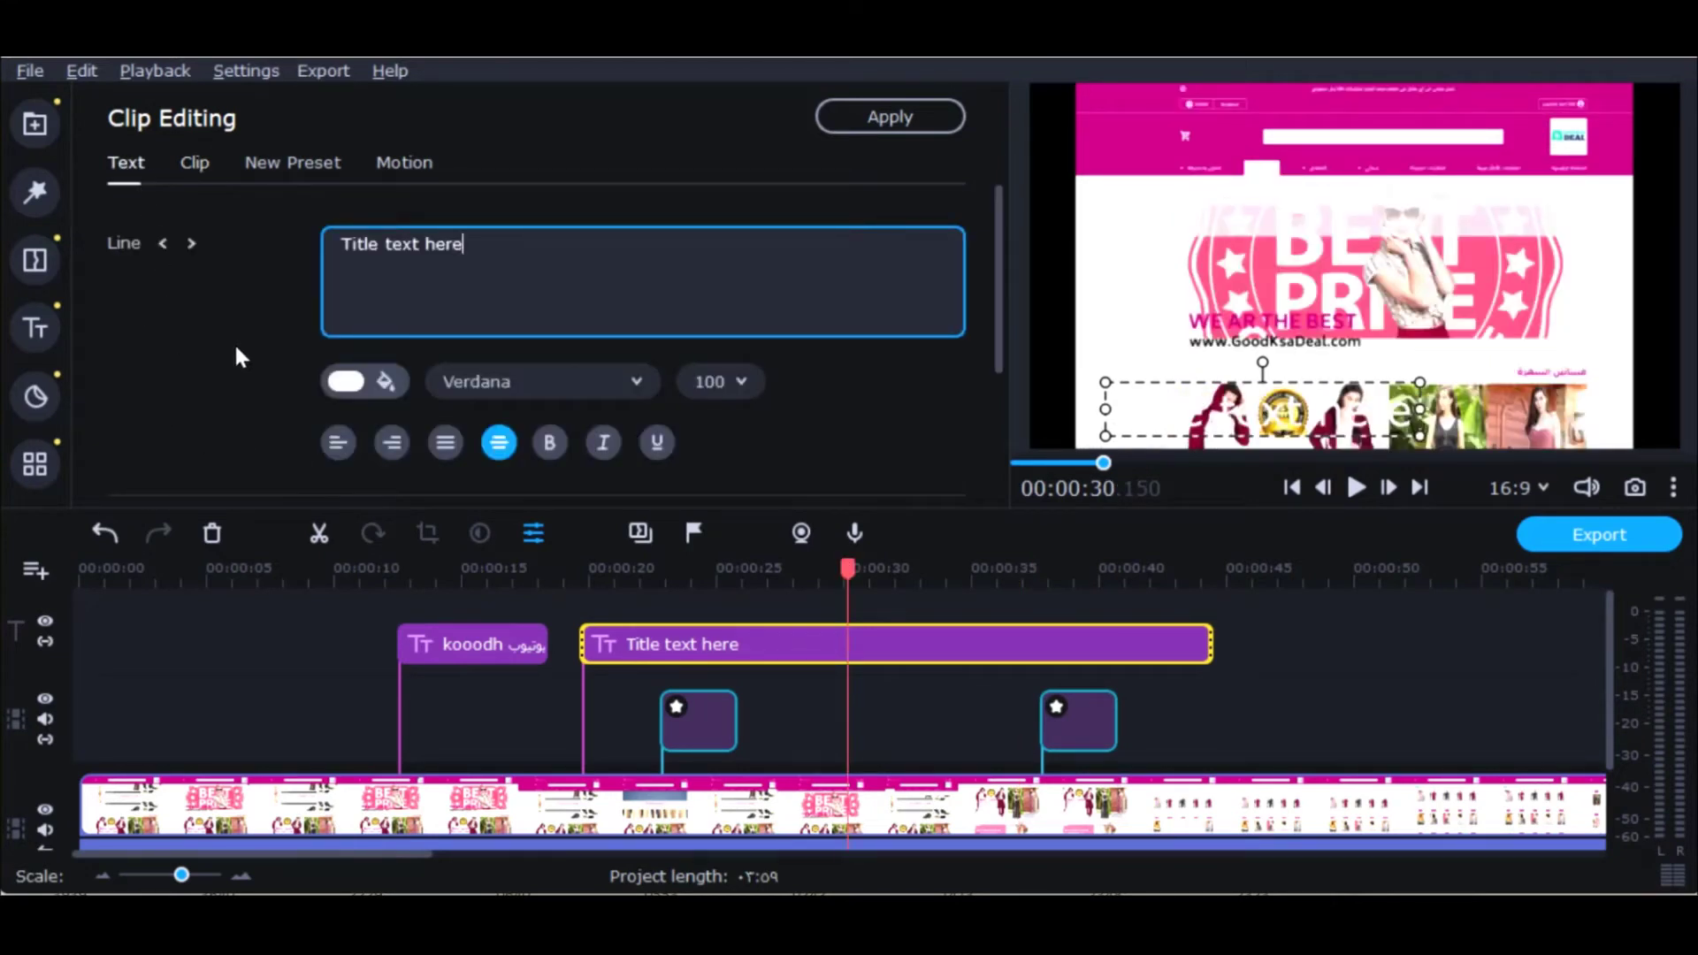
pyautogui.moveTo(996, 283); pyautogui.dragTo(989, 415)
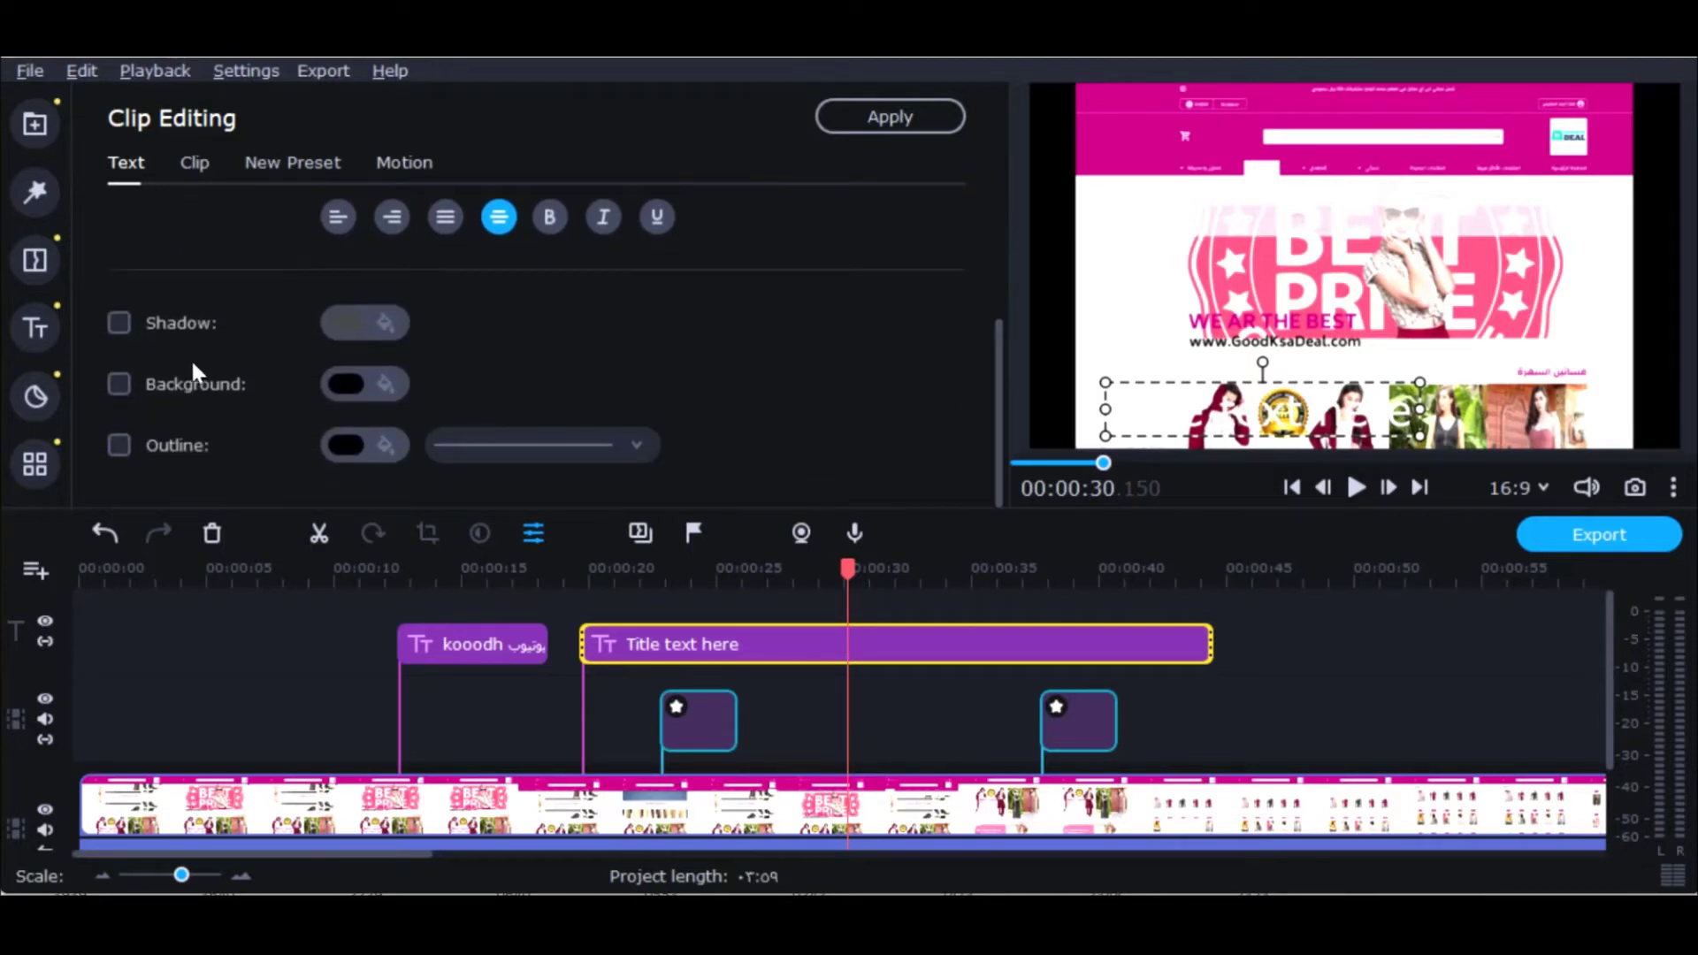
pyautogui.click(121, 386)
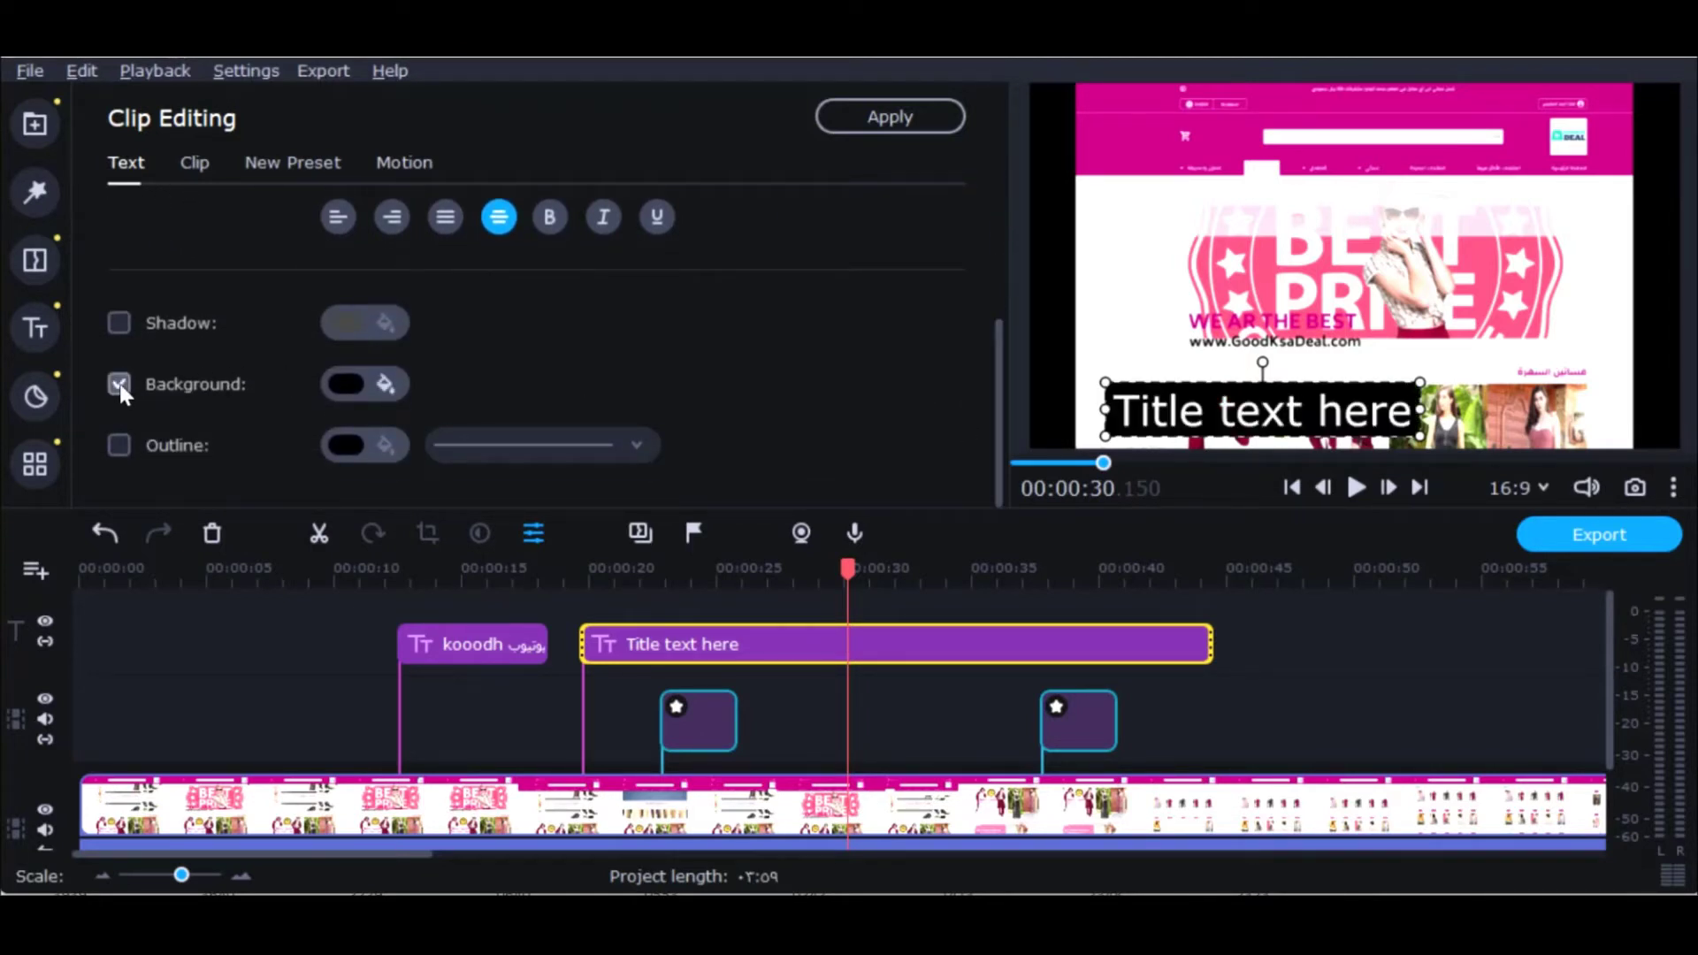
pyautogui.click(345, 383)
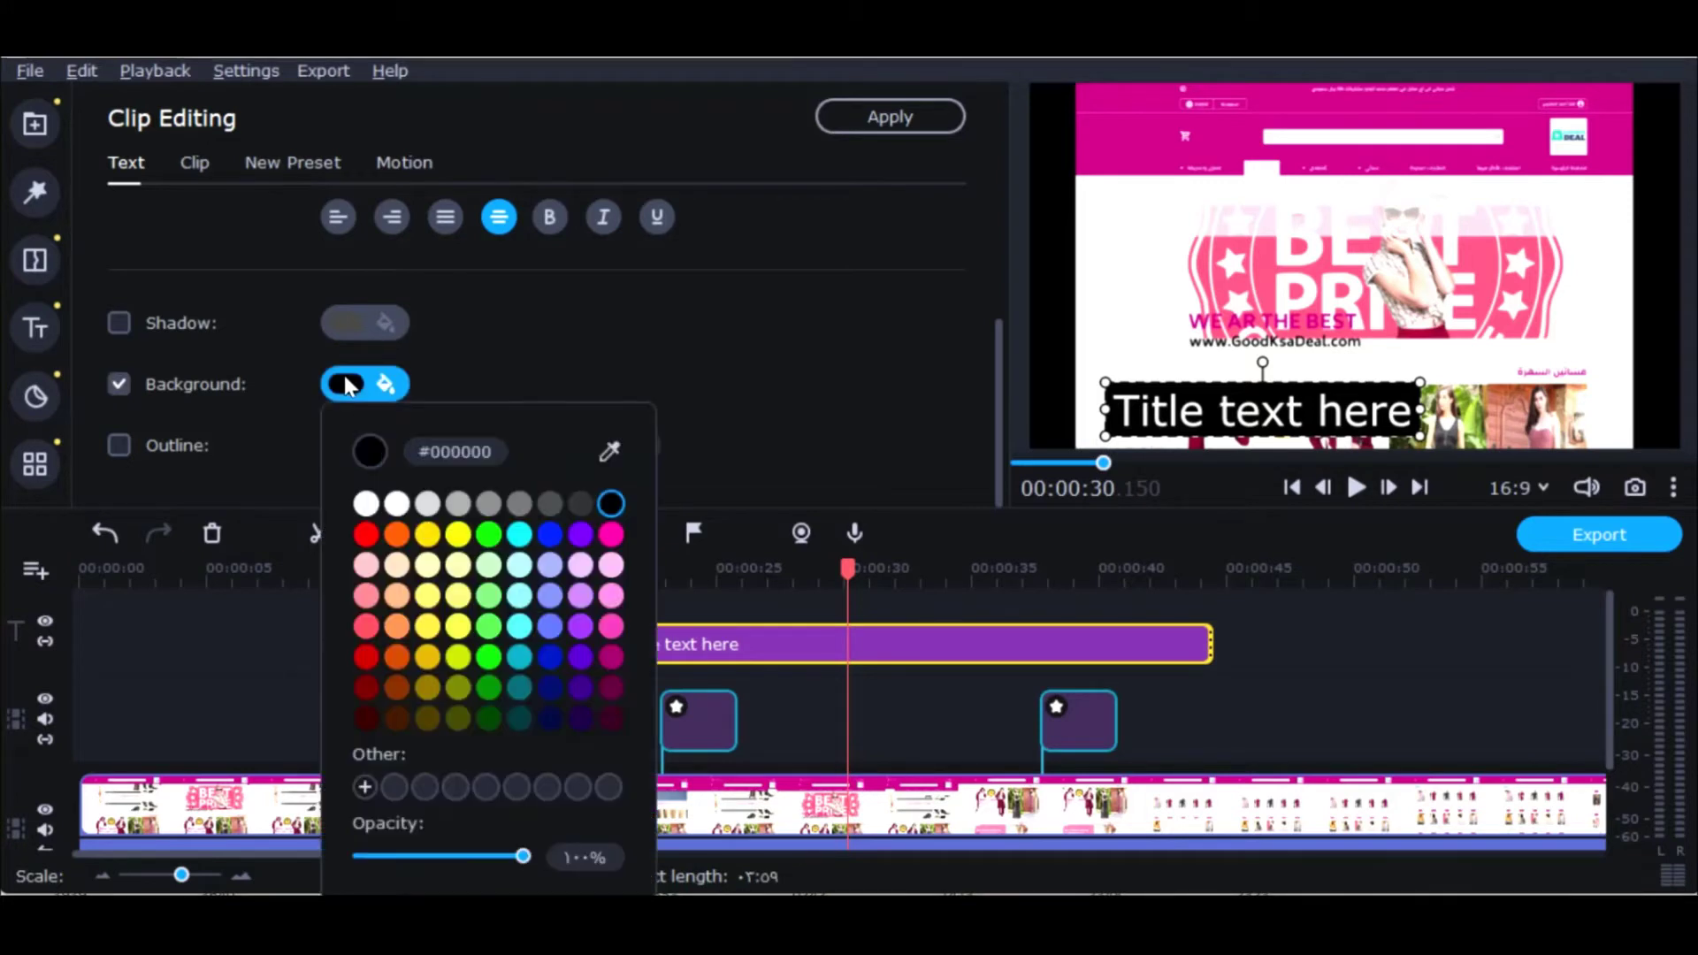
pyautogui.click(119, 446)
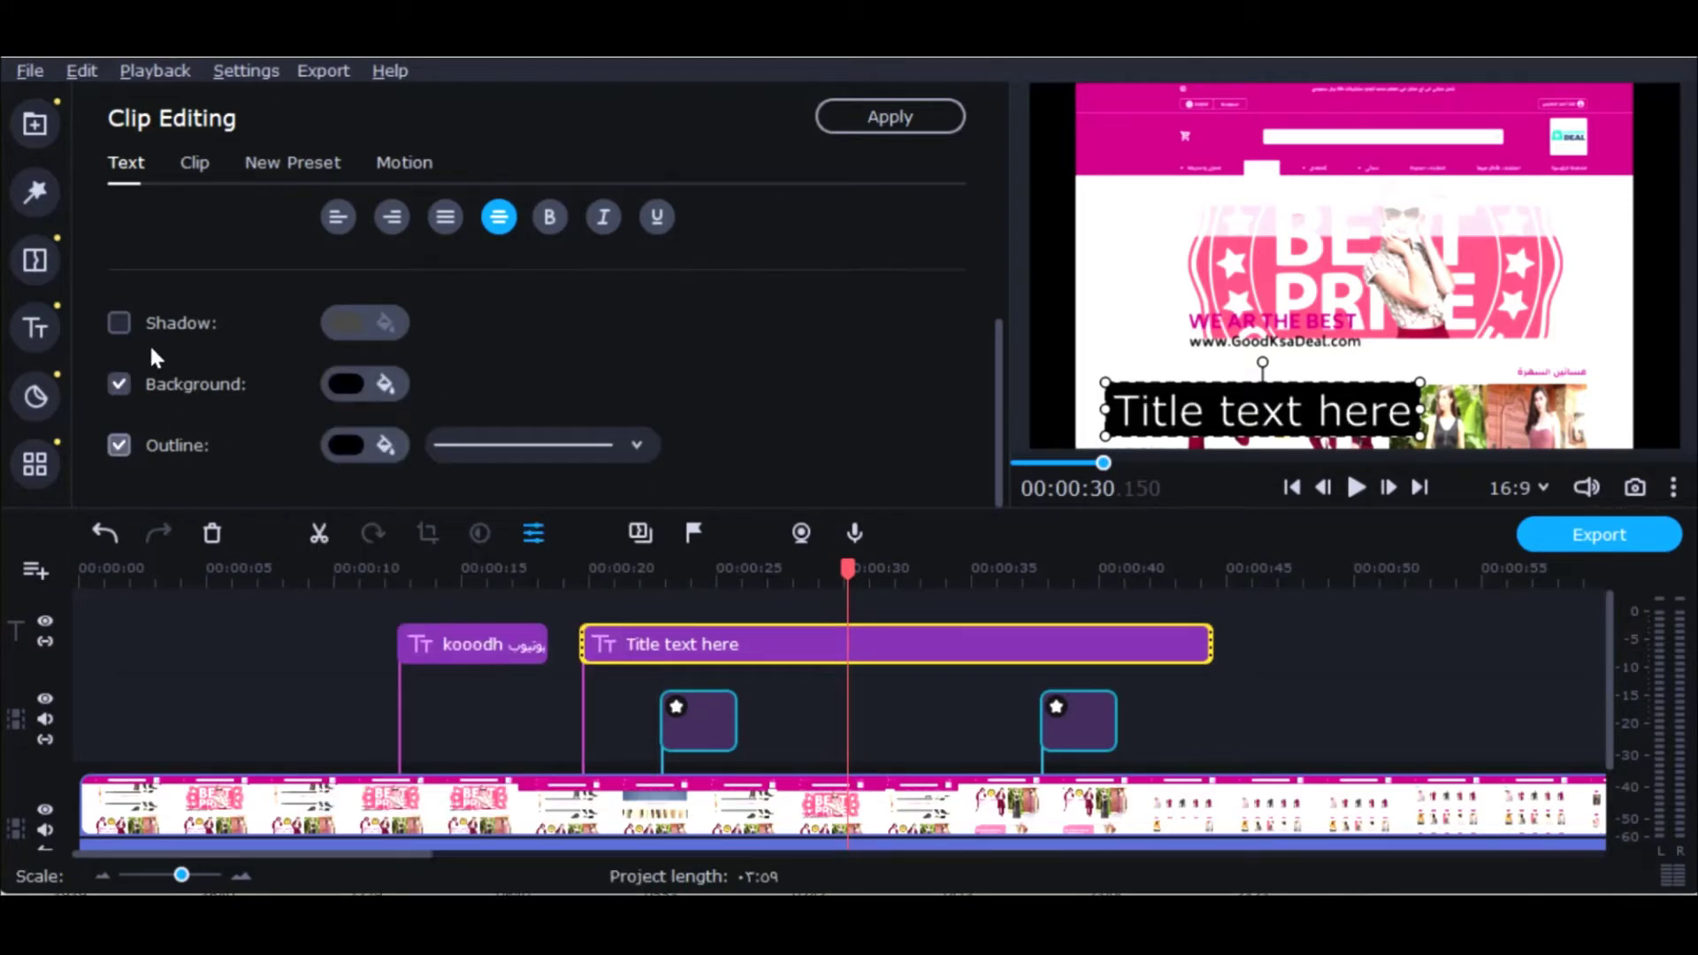
pyautogui.click(119, 444)
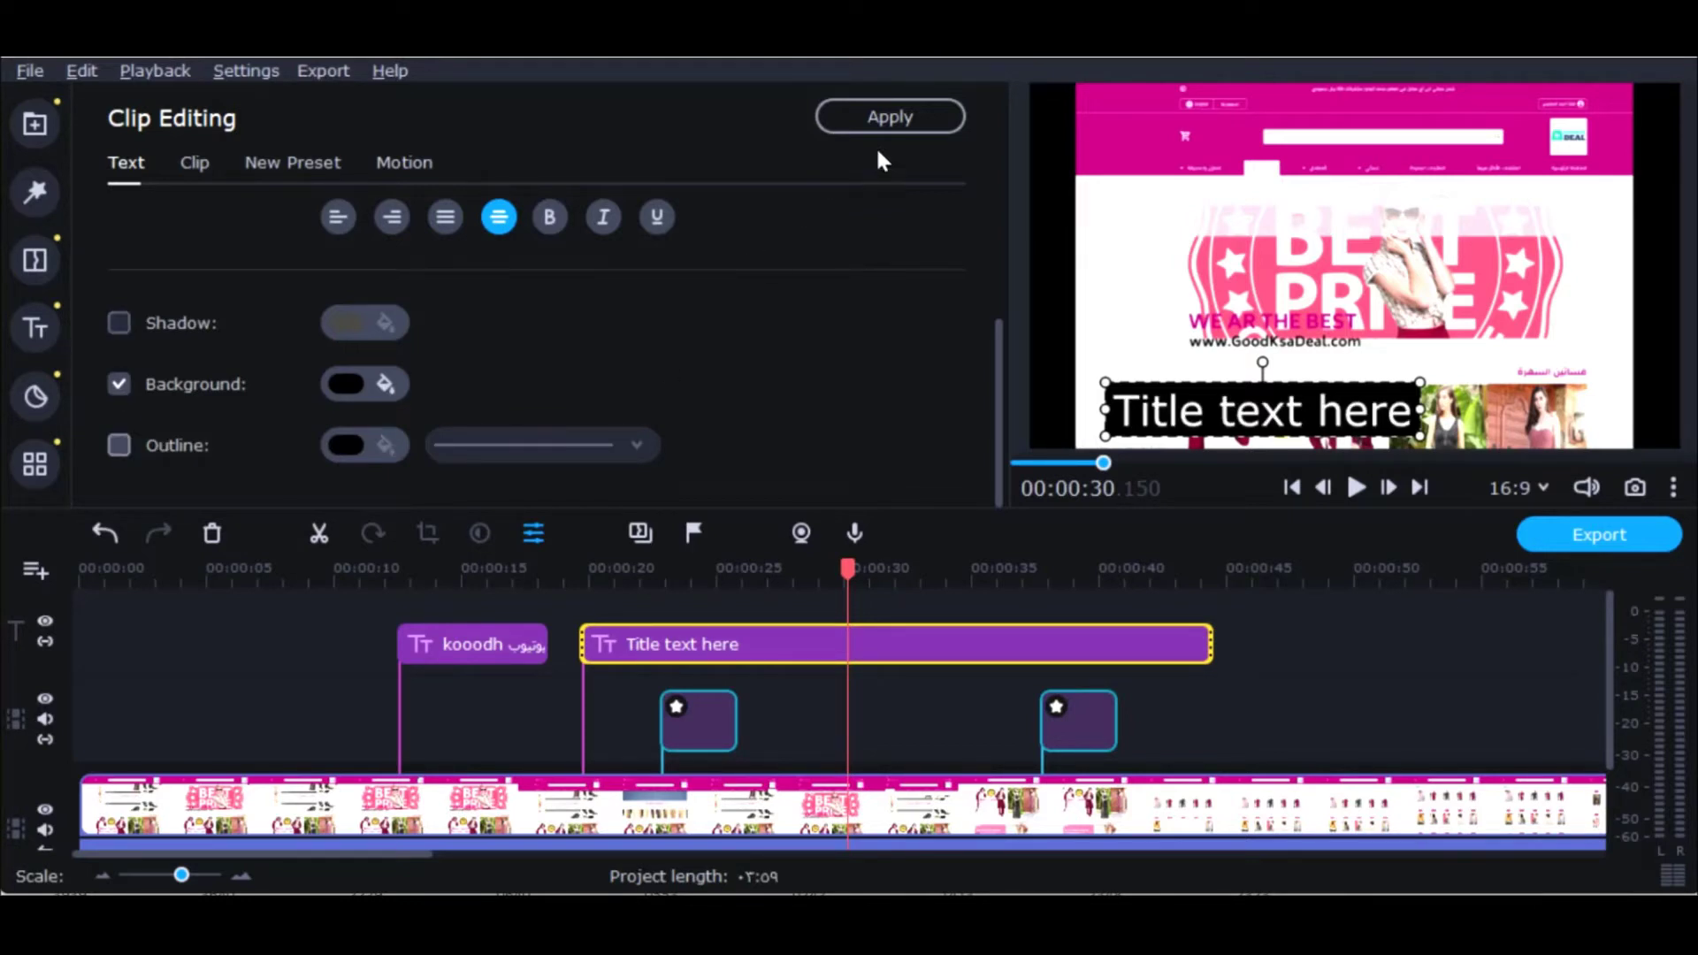
pyautogui.click(903, 128)
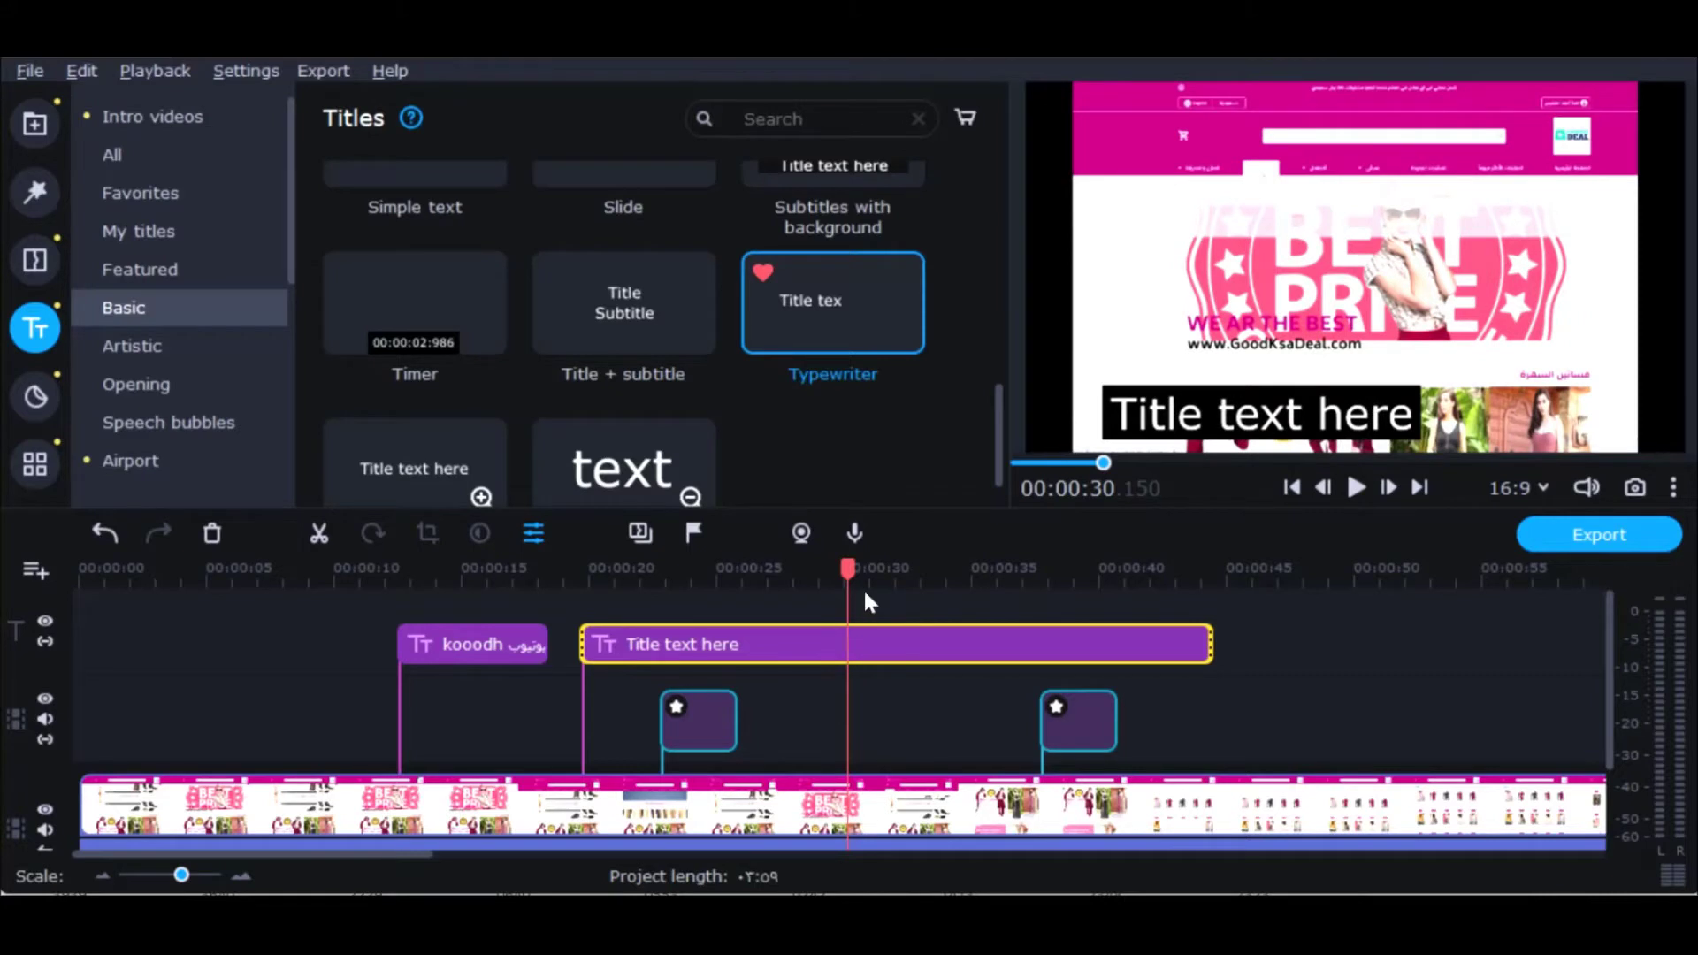
# Step: Play the video from about 19 seconds to preview the Typewriter title, and delete that title clip from the timeline
pyautogui.moveTo(840, 571); pyautogui.dragTo(571, 570)
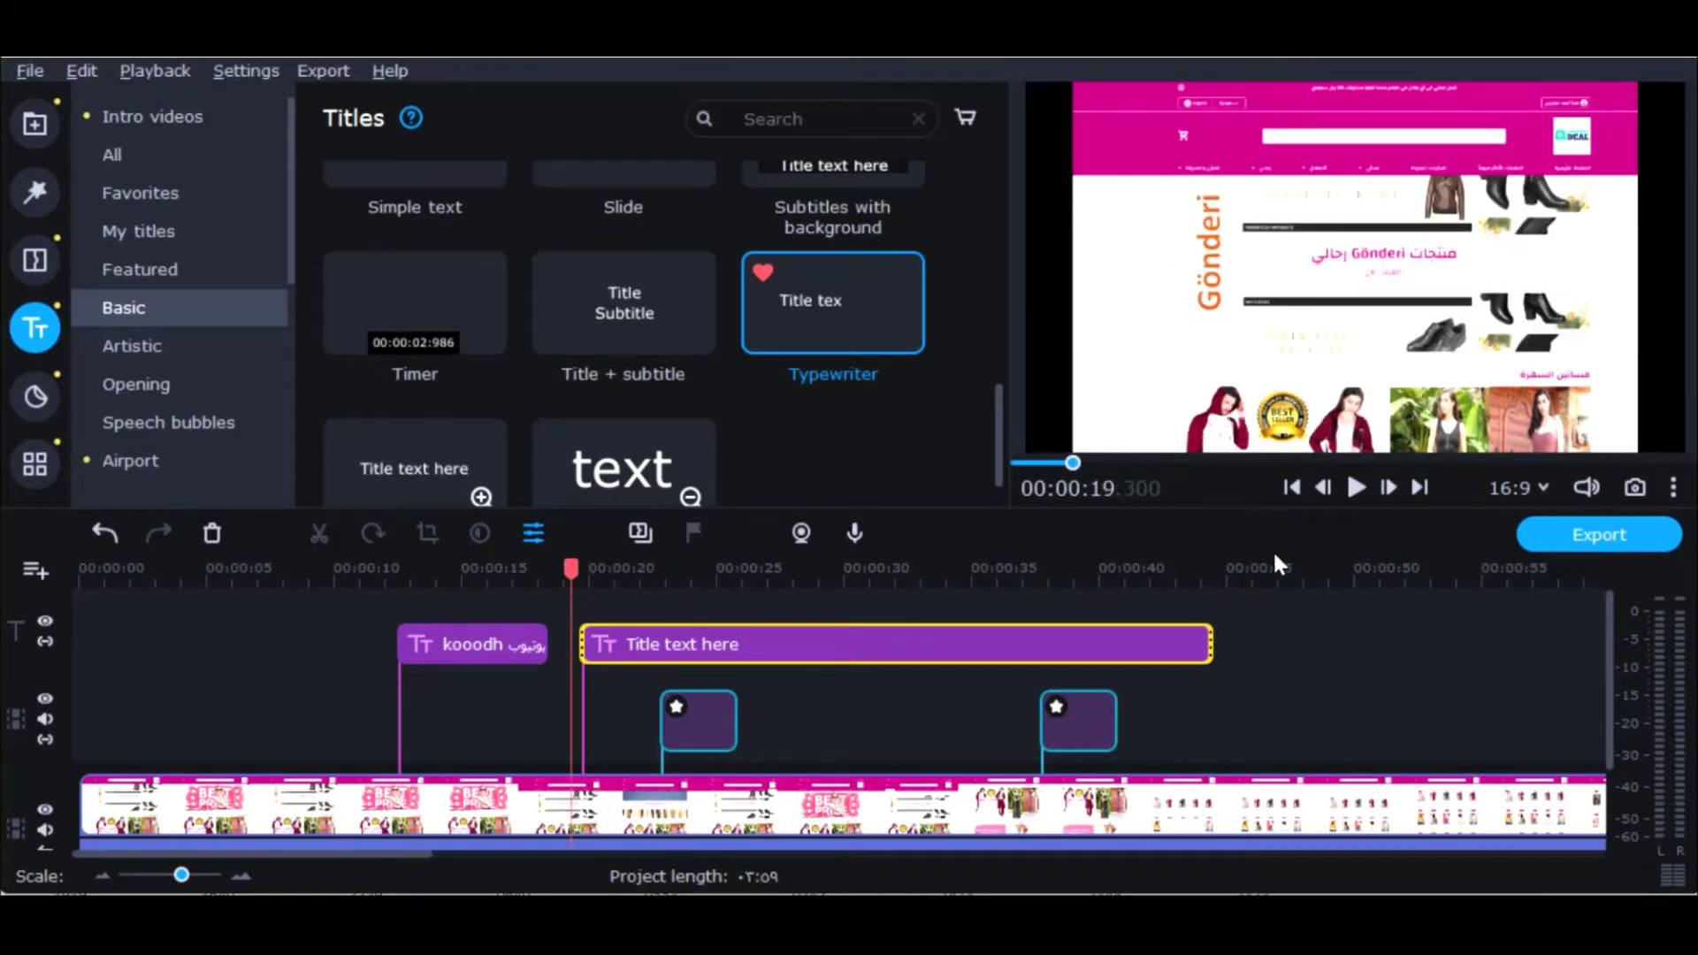
pyautogui.click(1357, 485)
pyautogui.moveTo(663, 660); pyautogui.dragTo(661, 648)
pyautogui.click(213, 534)
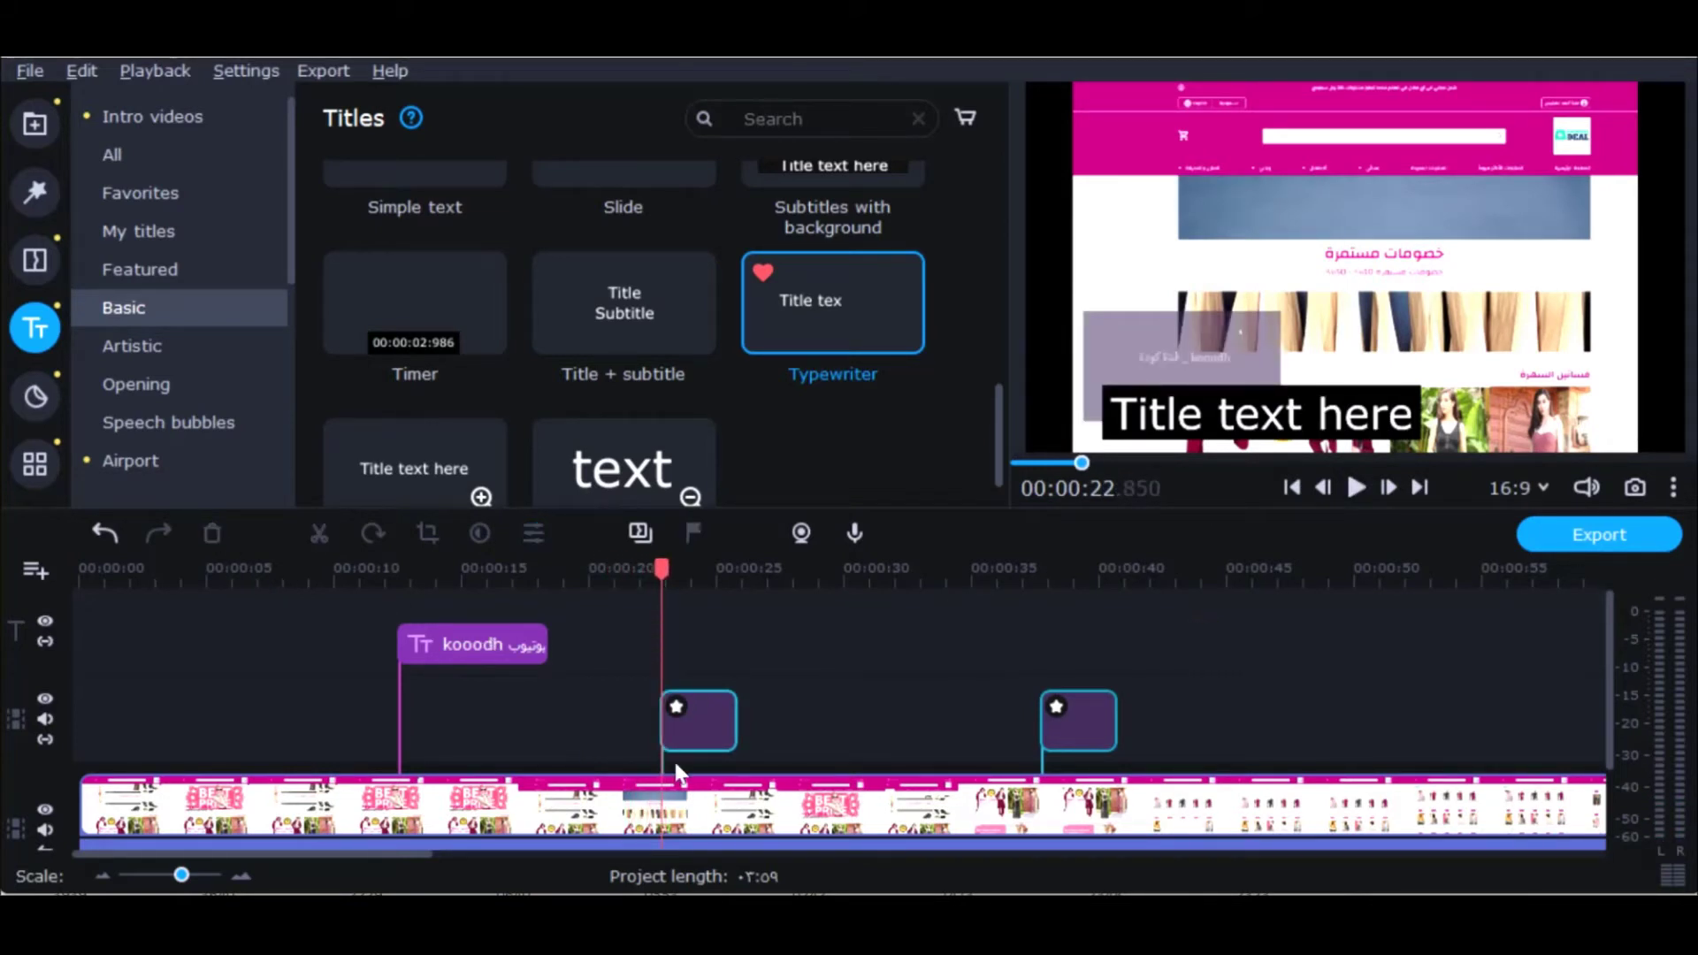
pyautogui.click(485, 640)
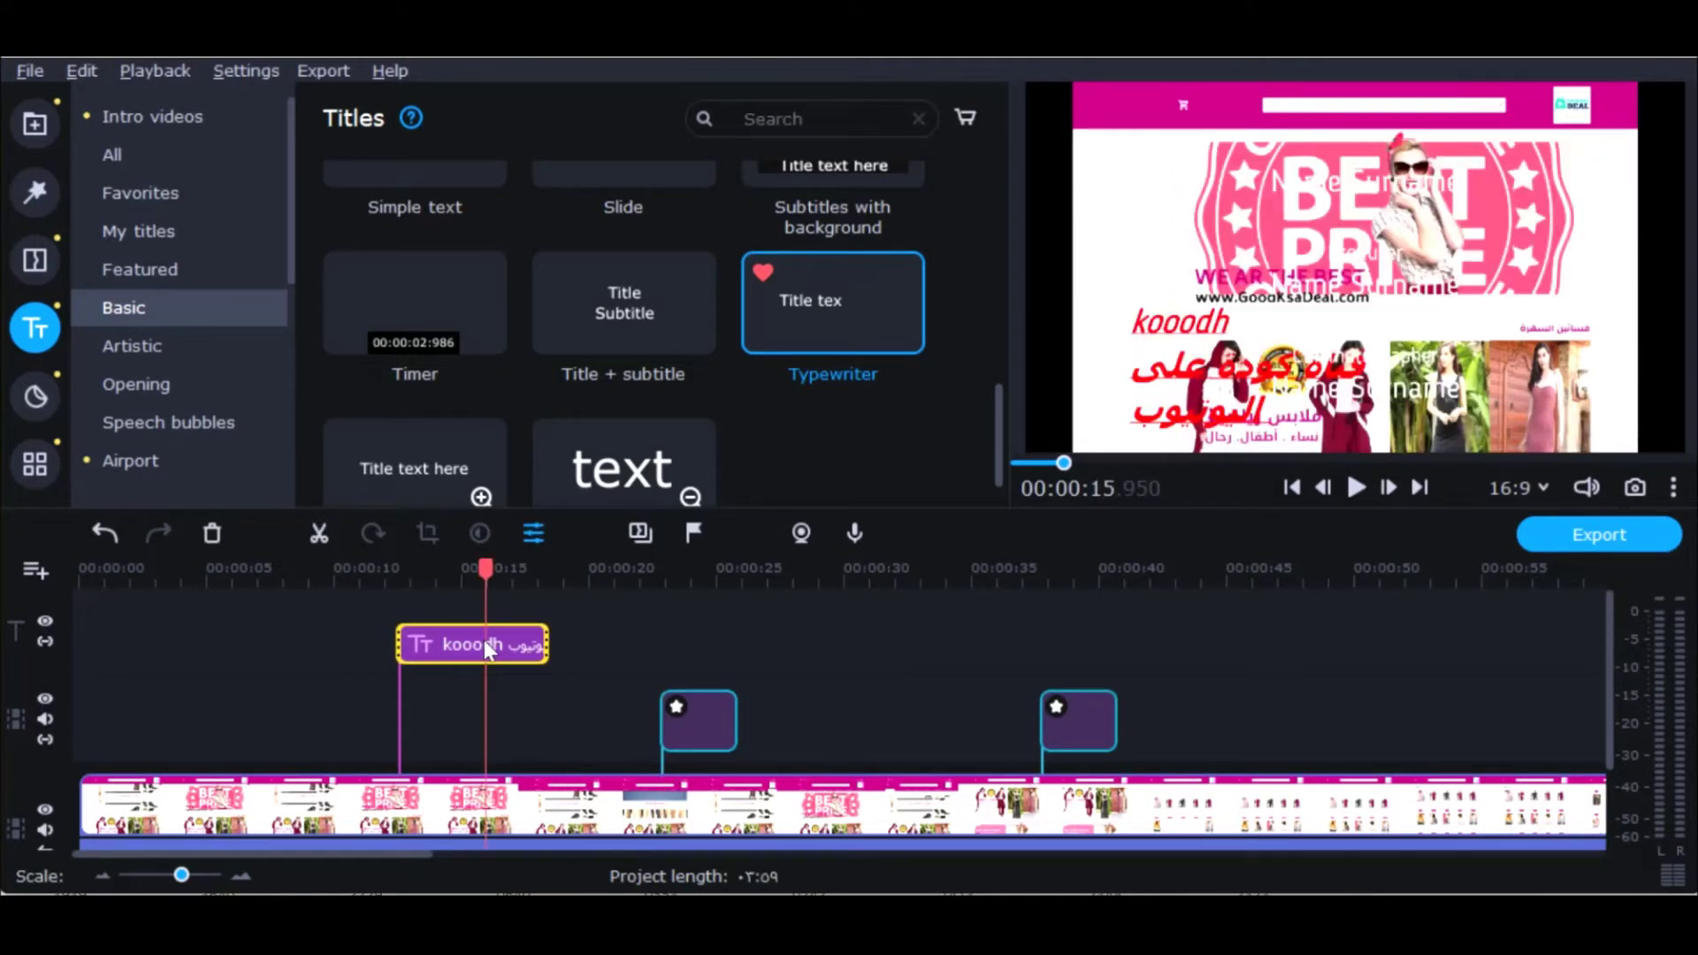
pyautogui.rightClick(484, 640)
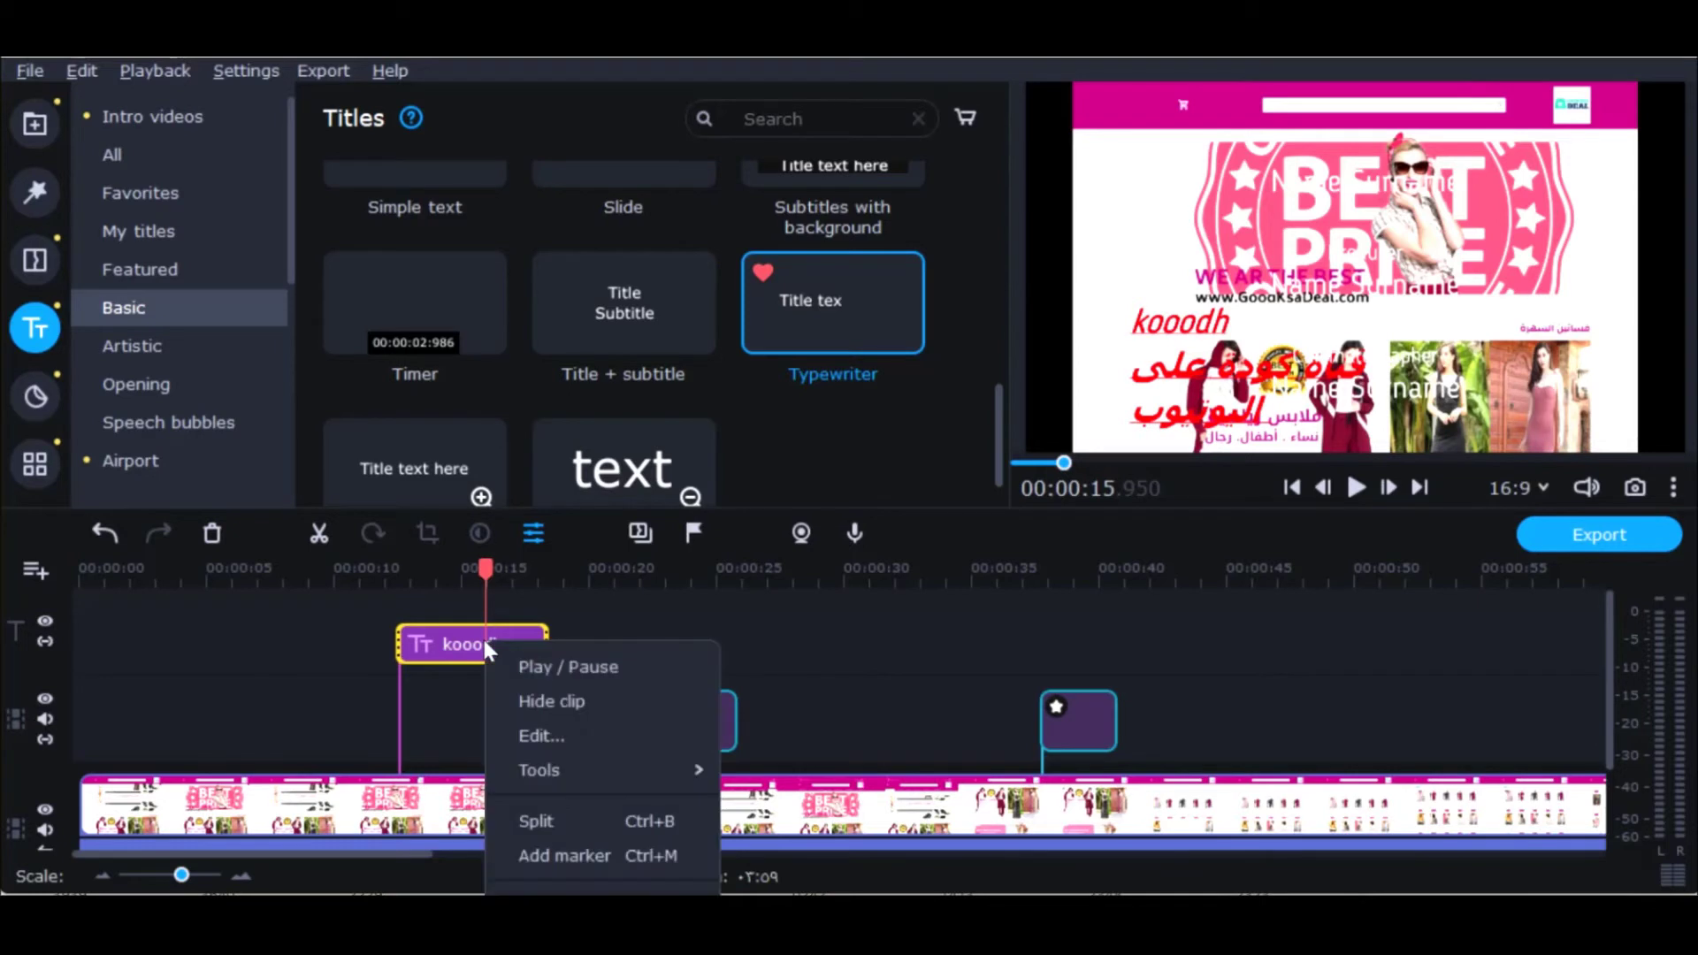
pyautogui.click(1501, 730)
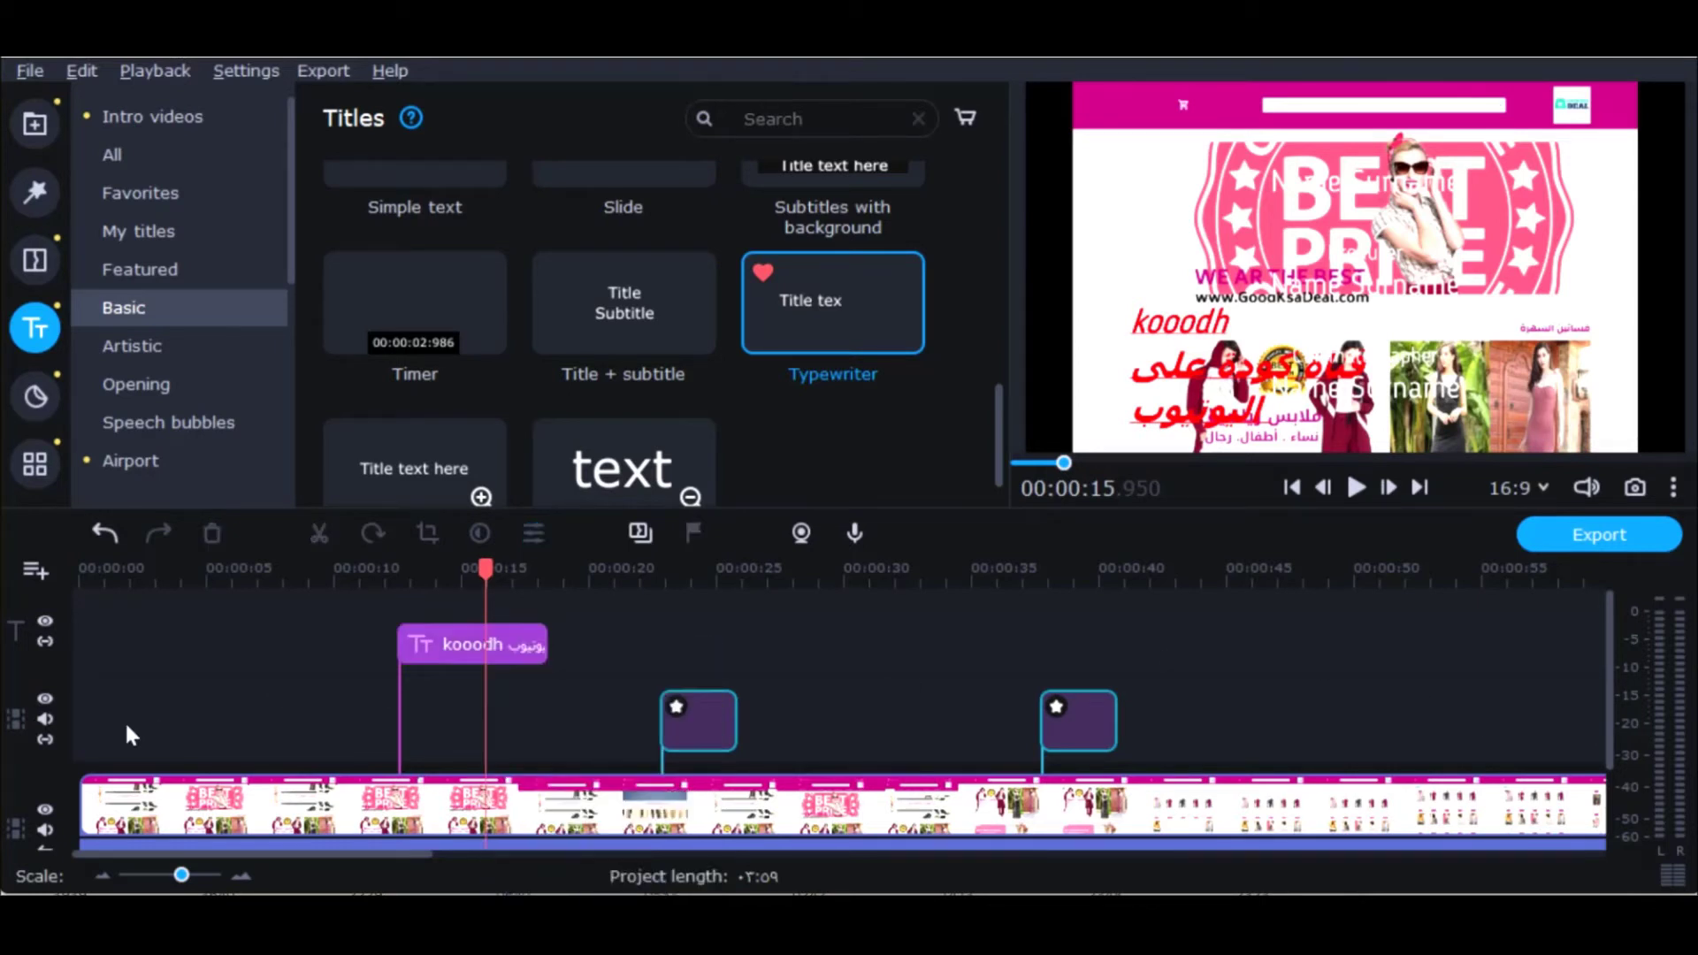
# Step: Browse the Artistic, Opening, Speech bubbles and Airport title sets and preview the Friendship title
pyautogui.click(141, 348)
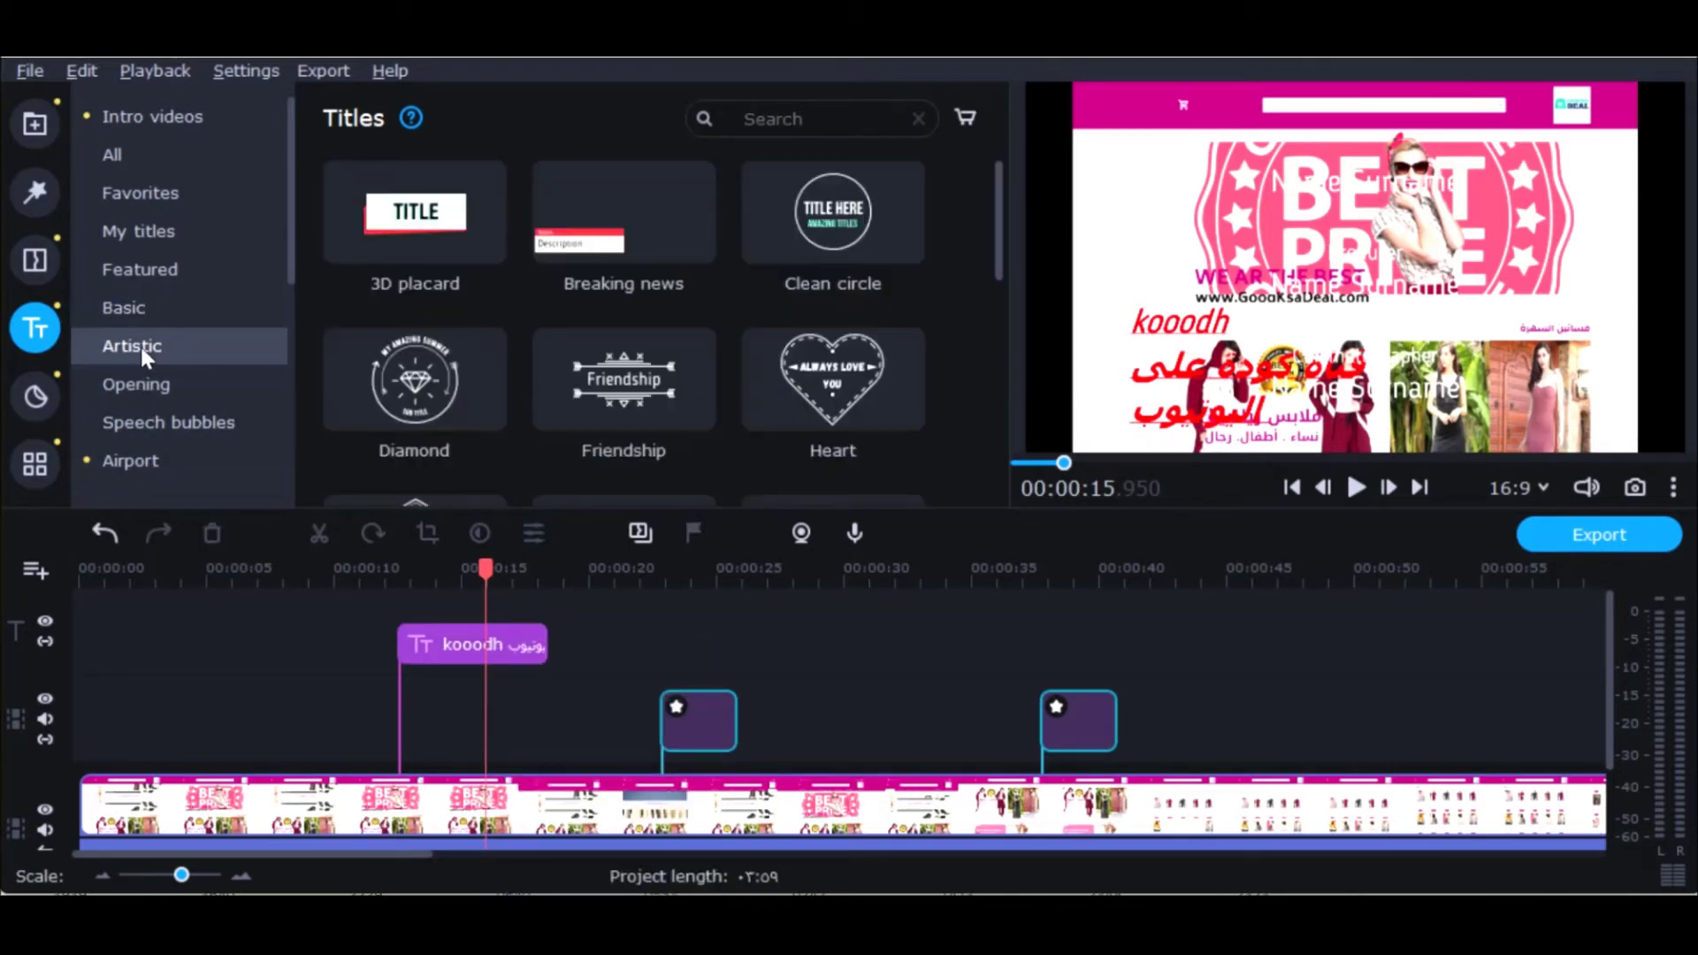
pyautogui.scroll(-1, 634, 278)
pyautogui.click(637, 287)
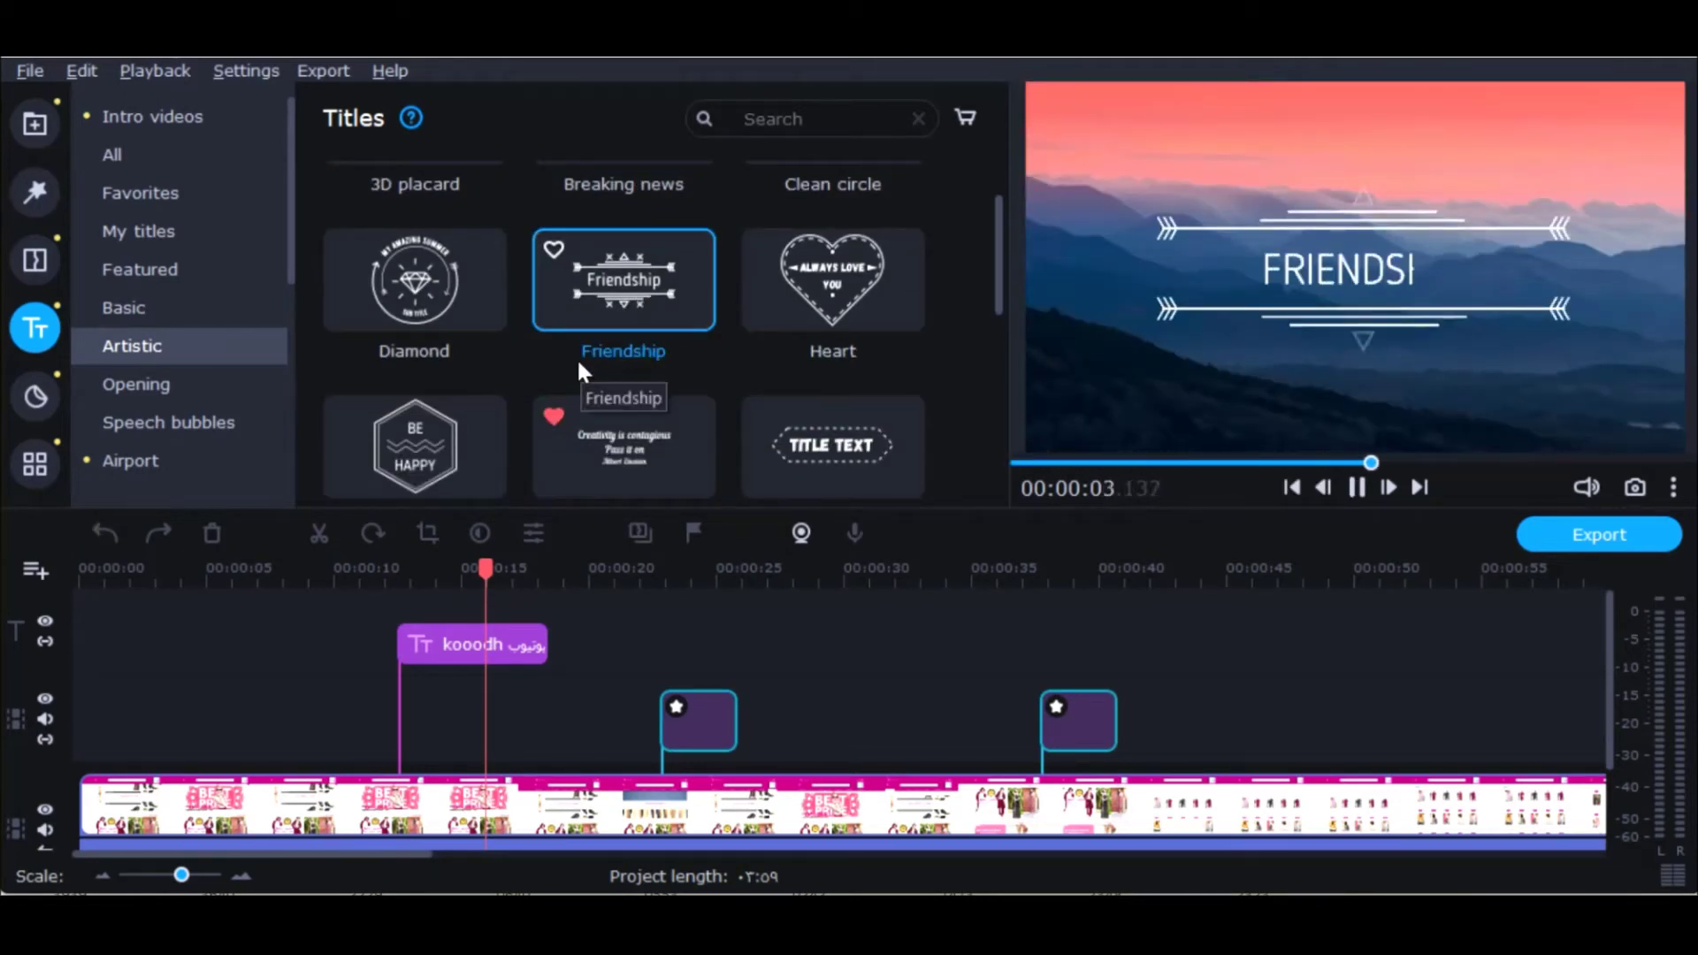
pyautogui.scroll(-4, 578, 364)
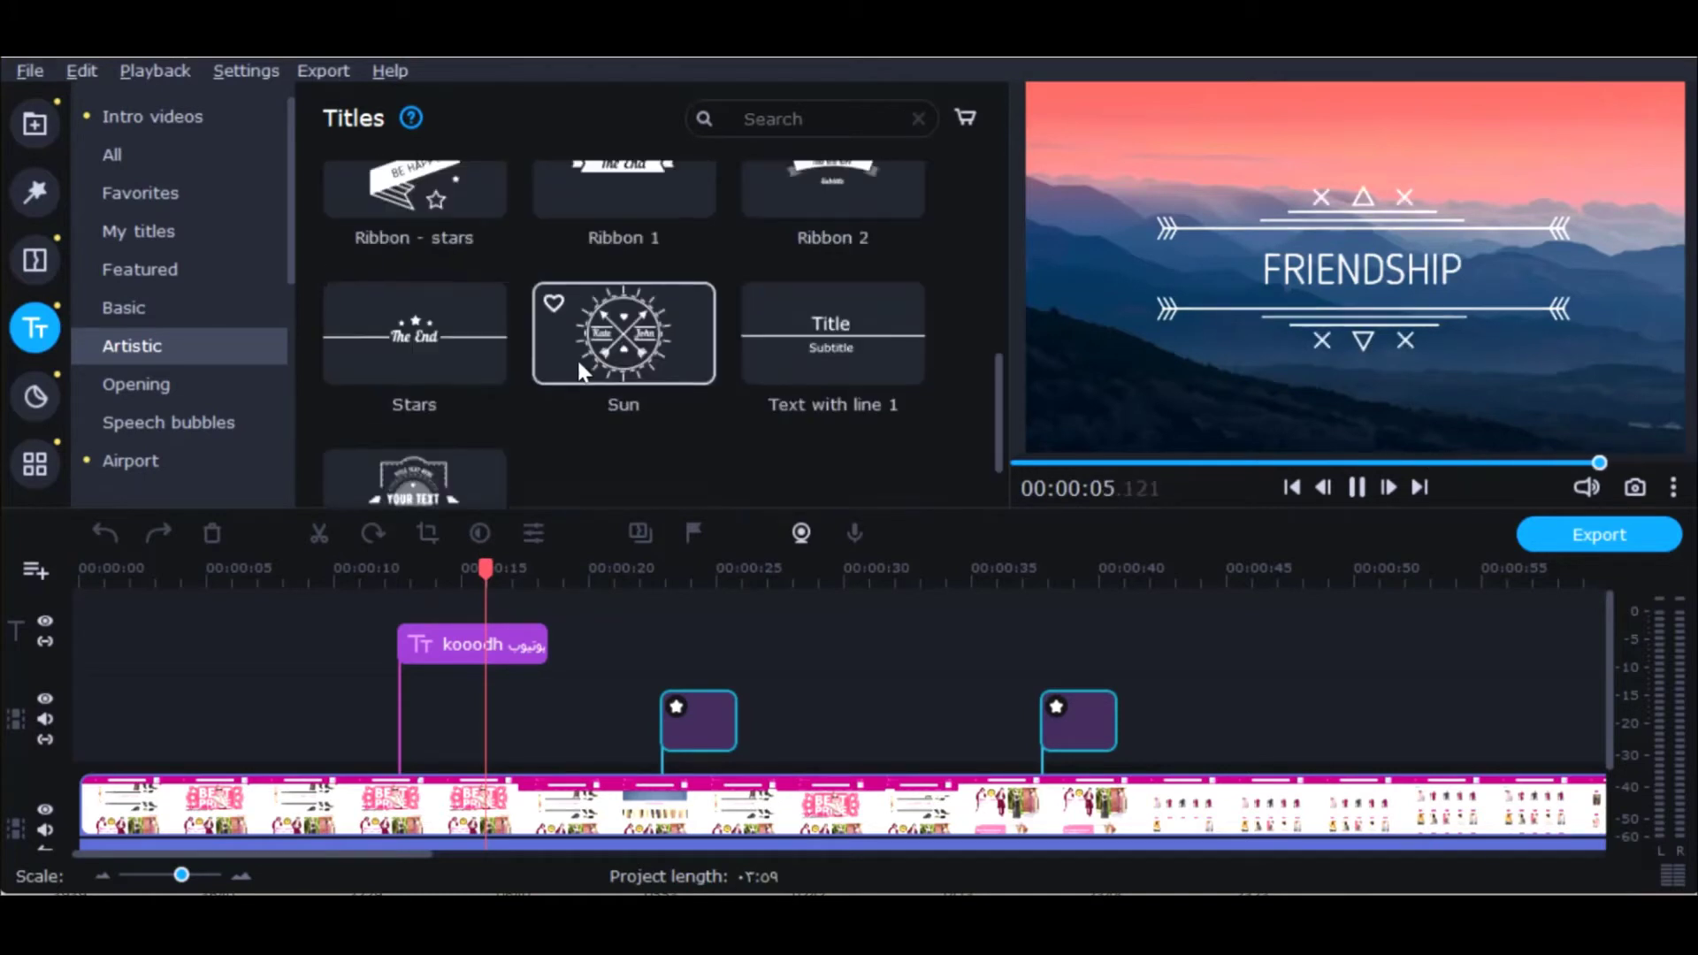
pyautogui.click(180, 388)
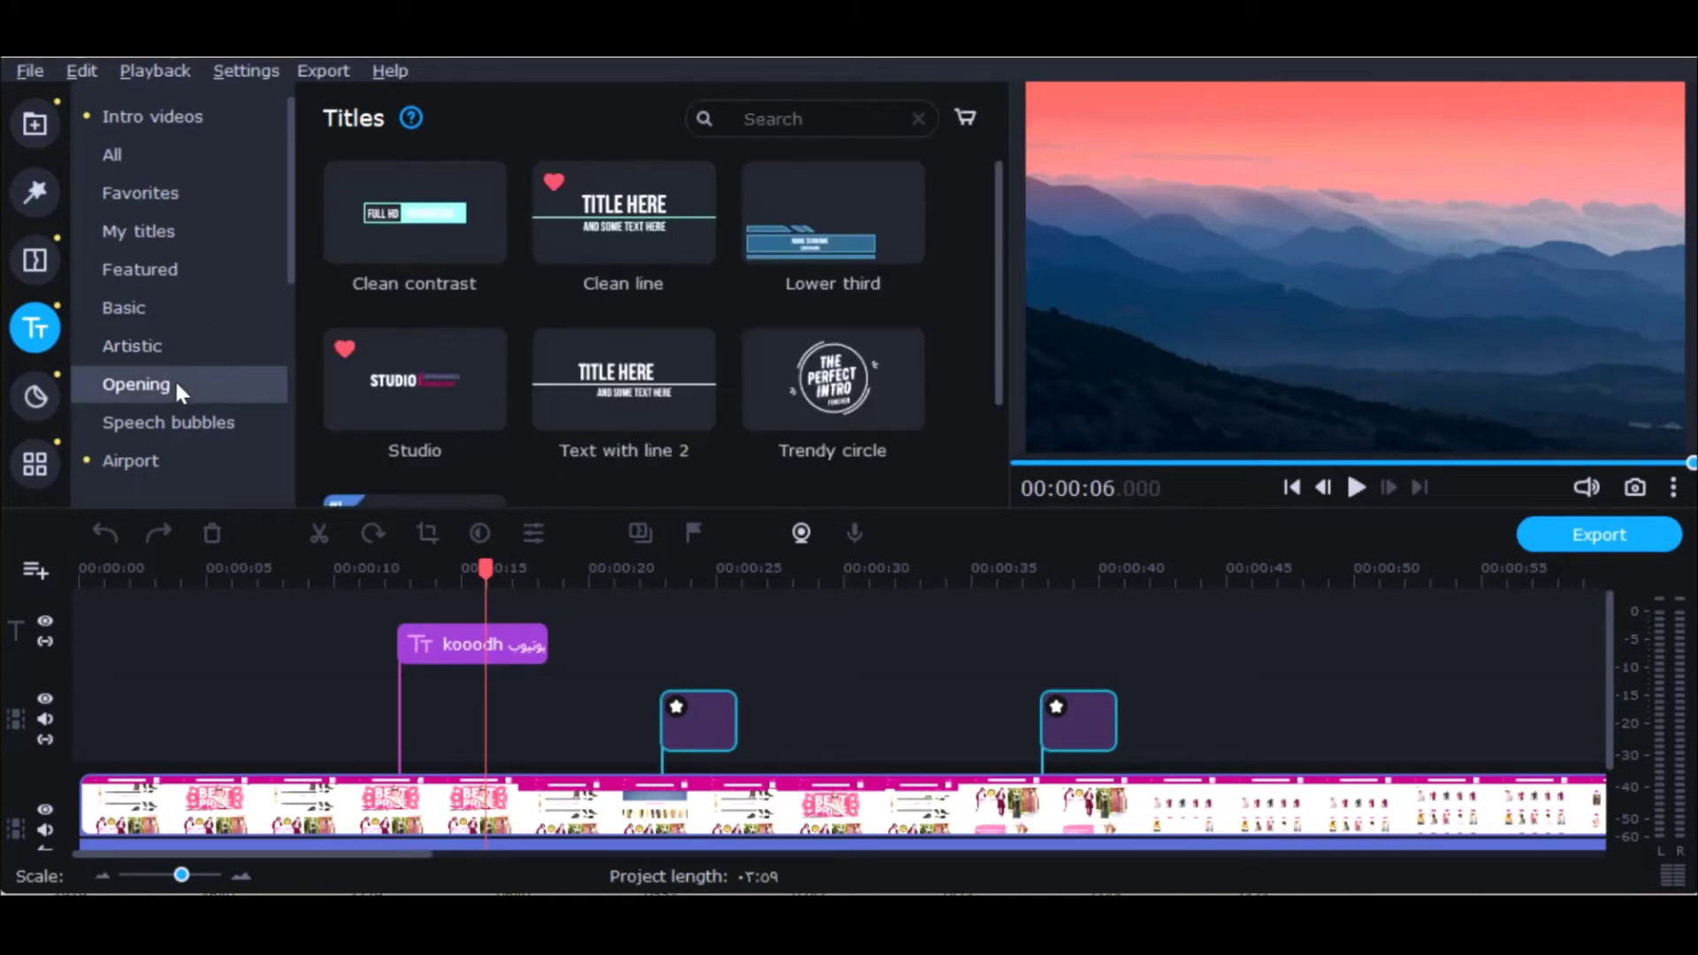
pyautogui.click(160, 428)
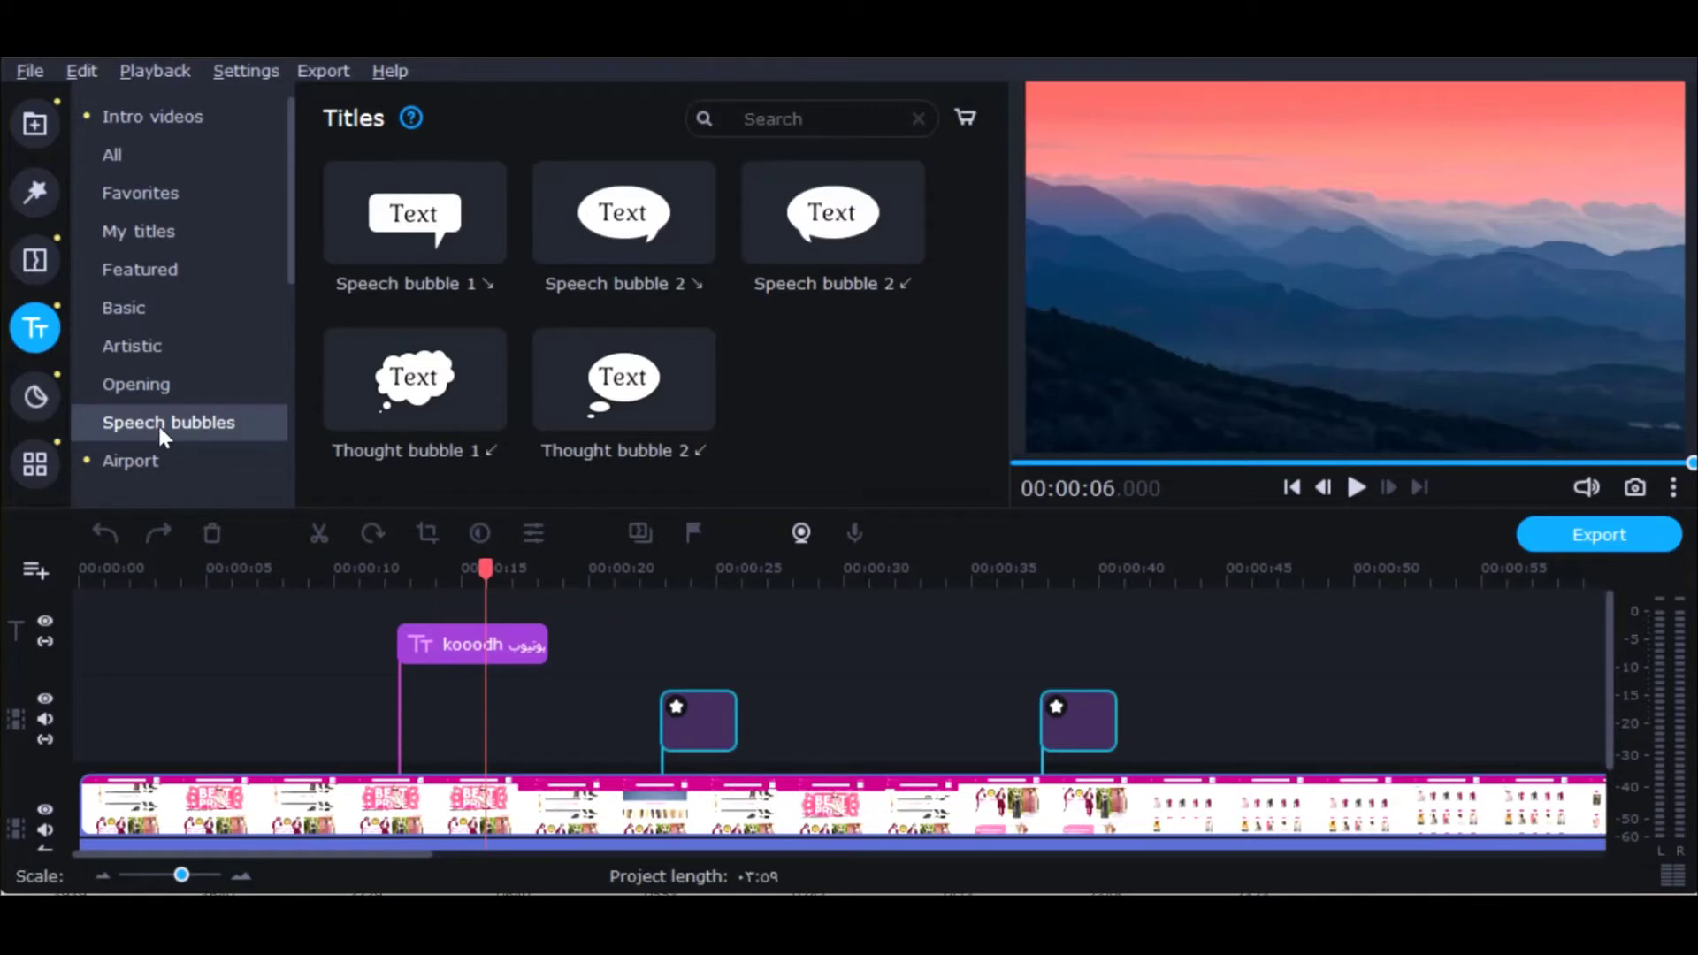
pyautogui.click(142, 462)
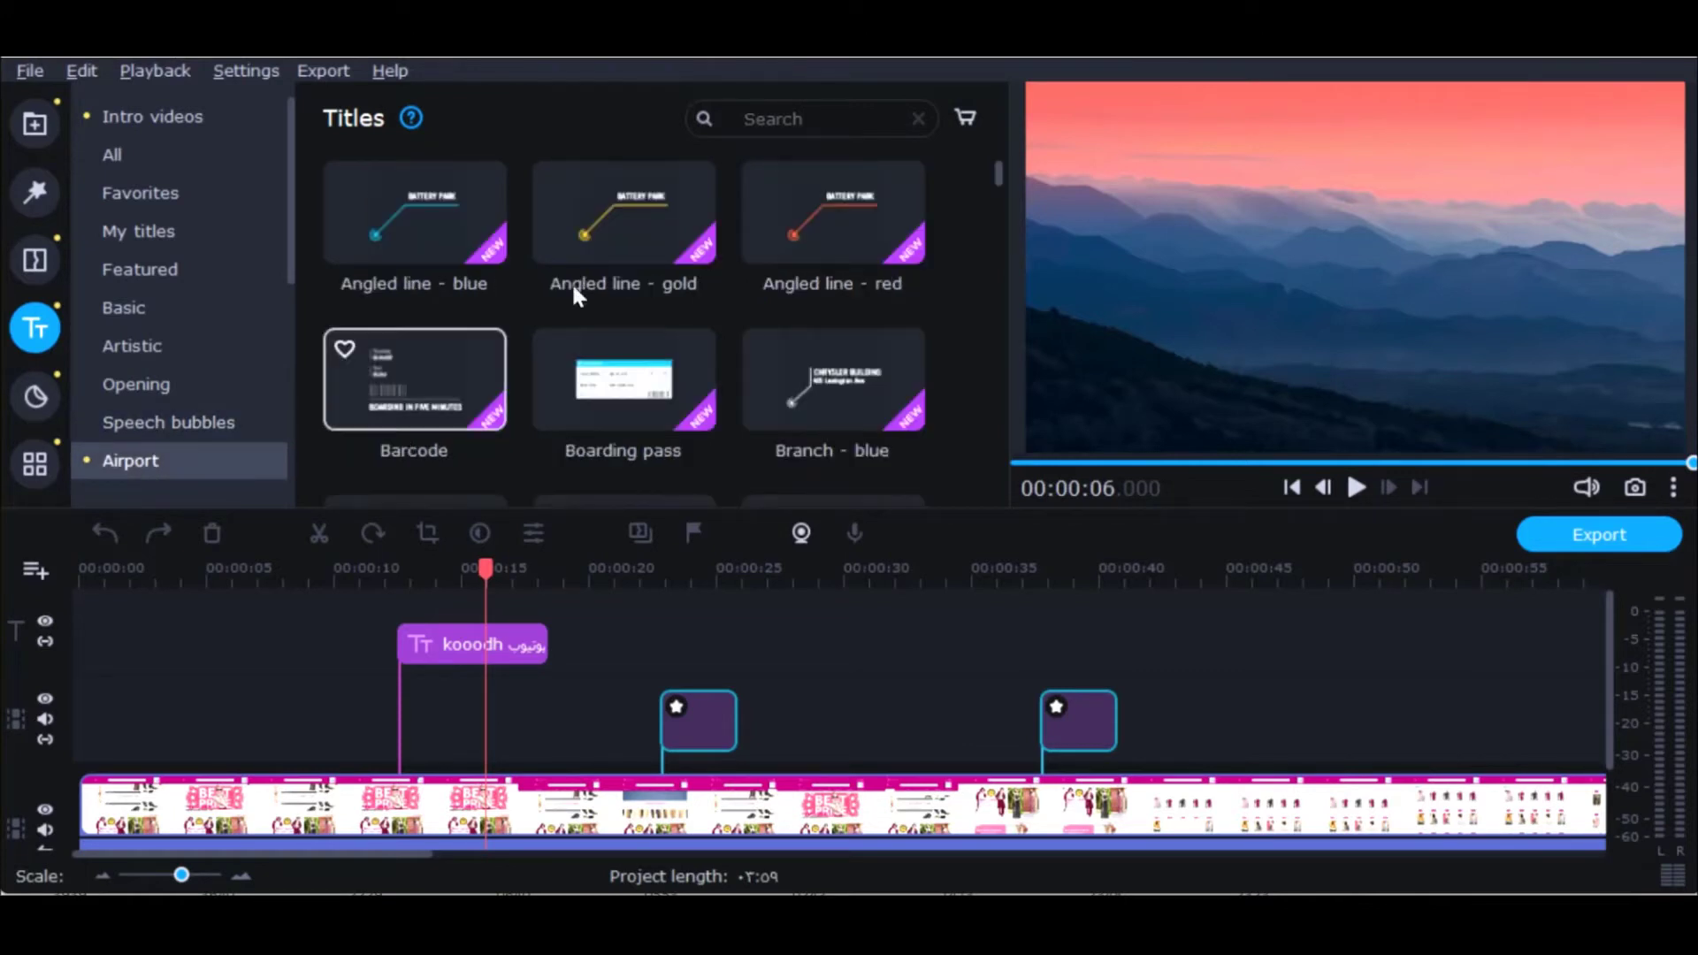
# Step: Preview the Angled line - red title from the Airport set and place it on the title track at about 48.35 seconds
pyautogui.click(809, 219)
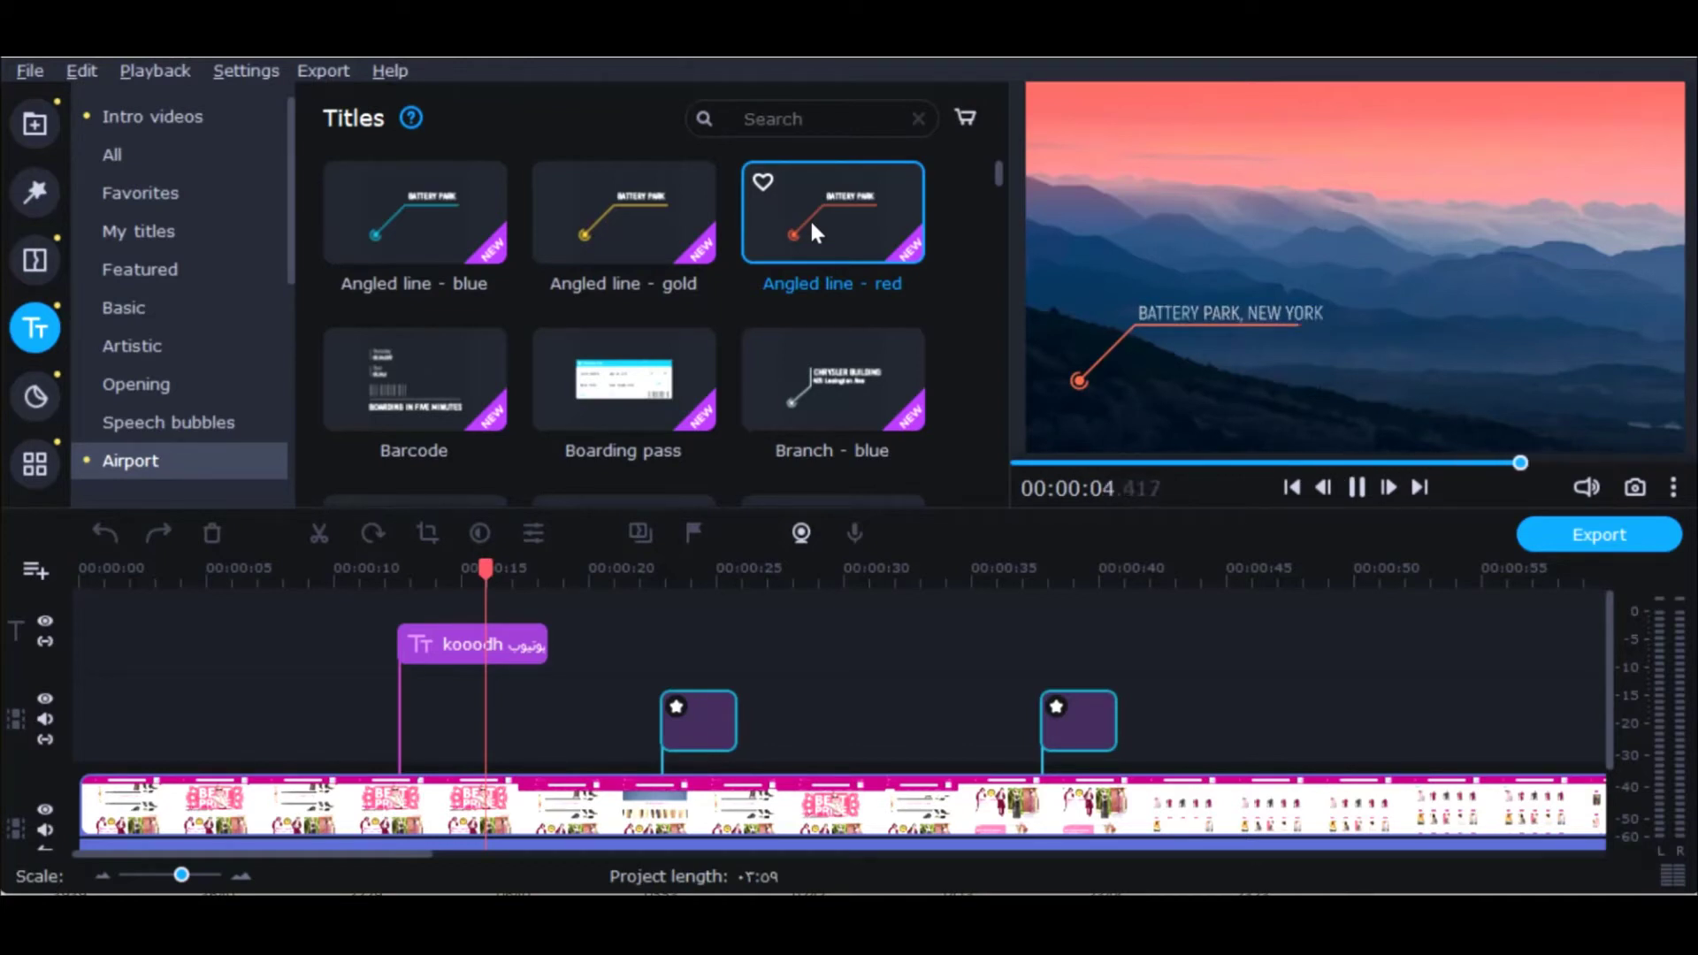
pyautogui.moveTo(811, 225); pyautogui.dragTo(1310, 628)
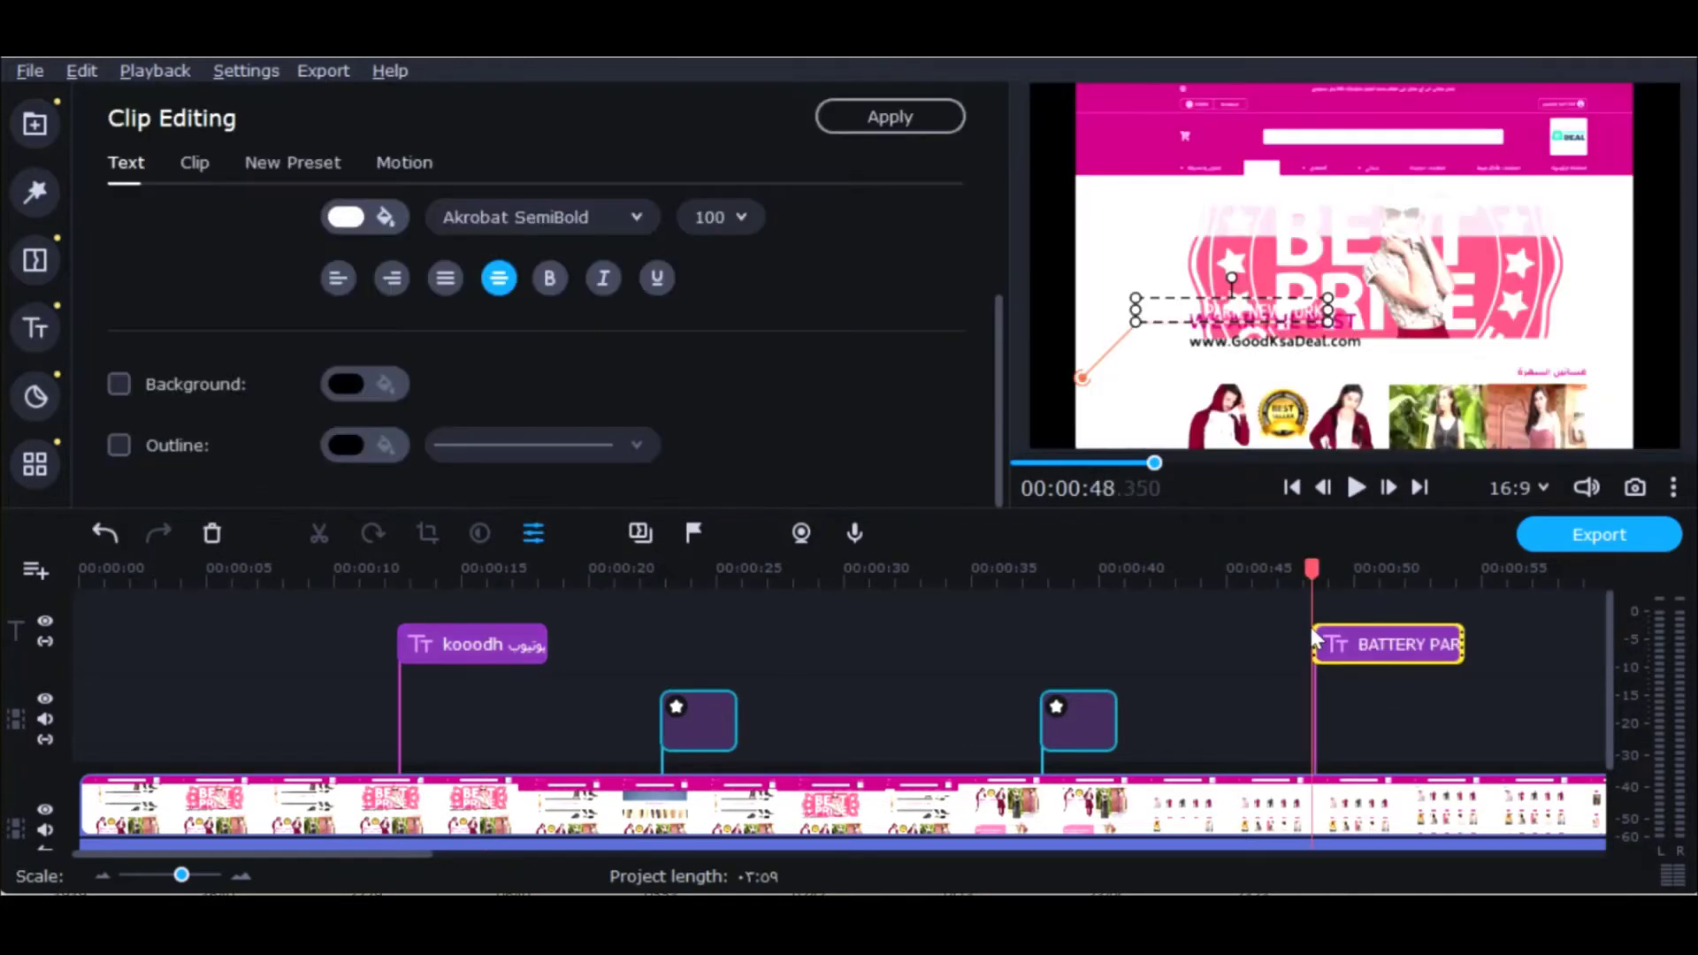
pyautogui.click(1366, 647)
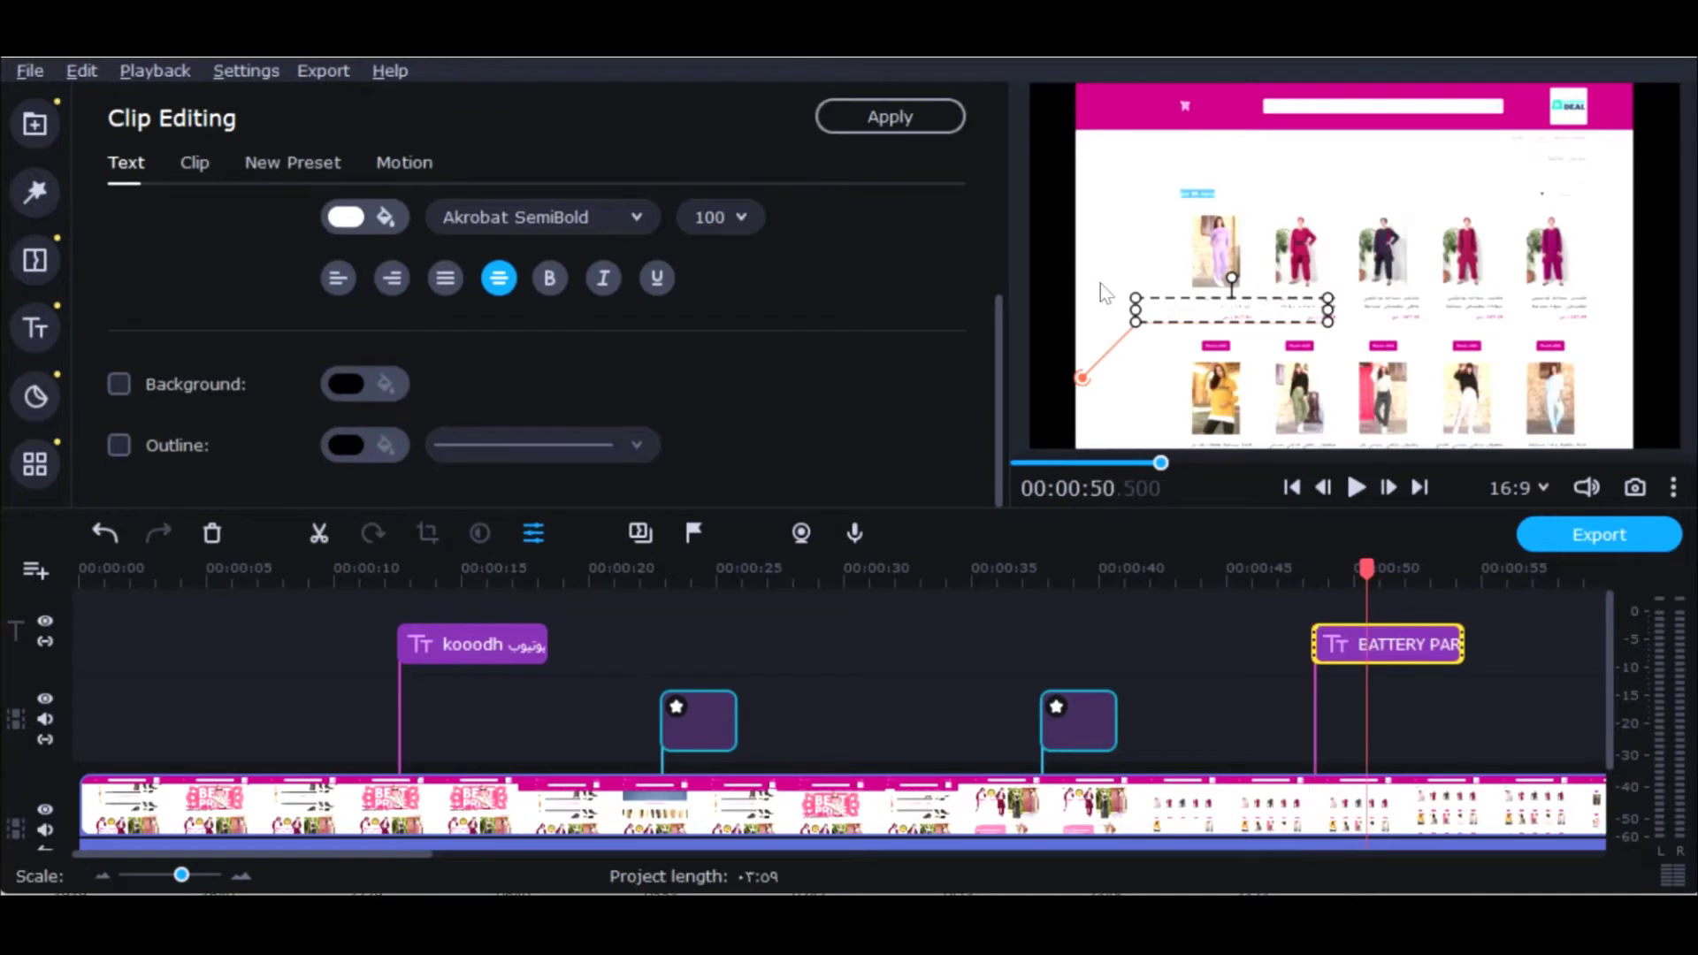
# Step: Replace the angled line title's text with sample Arabic text, and reposition and resize its red line in the video frame
pyautogui.doubleClick(1167, 315)
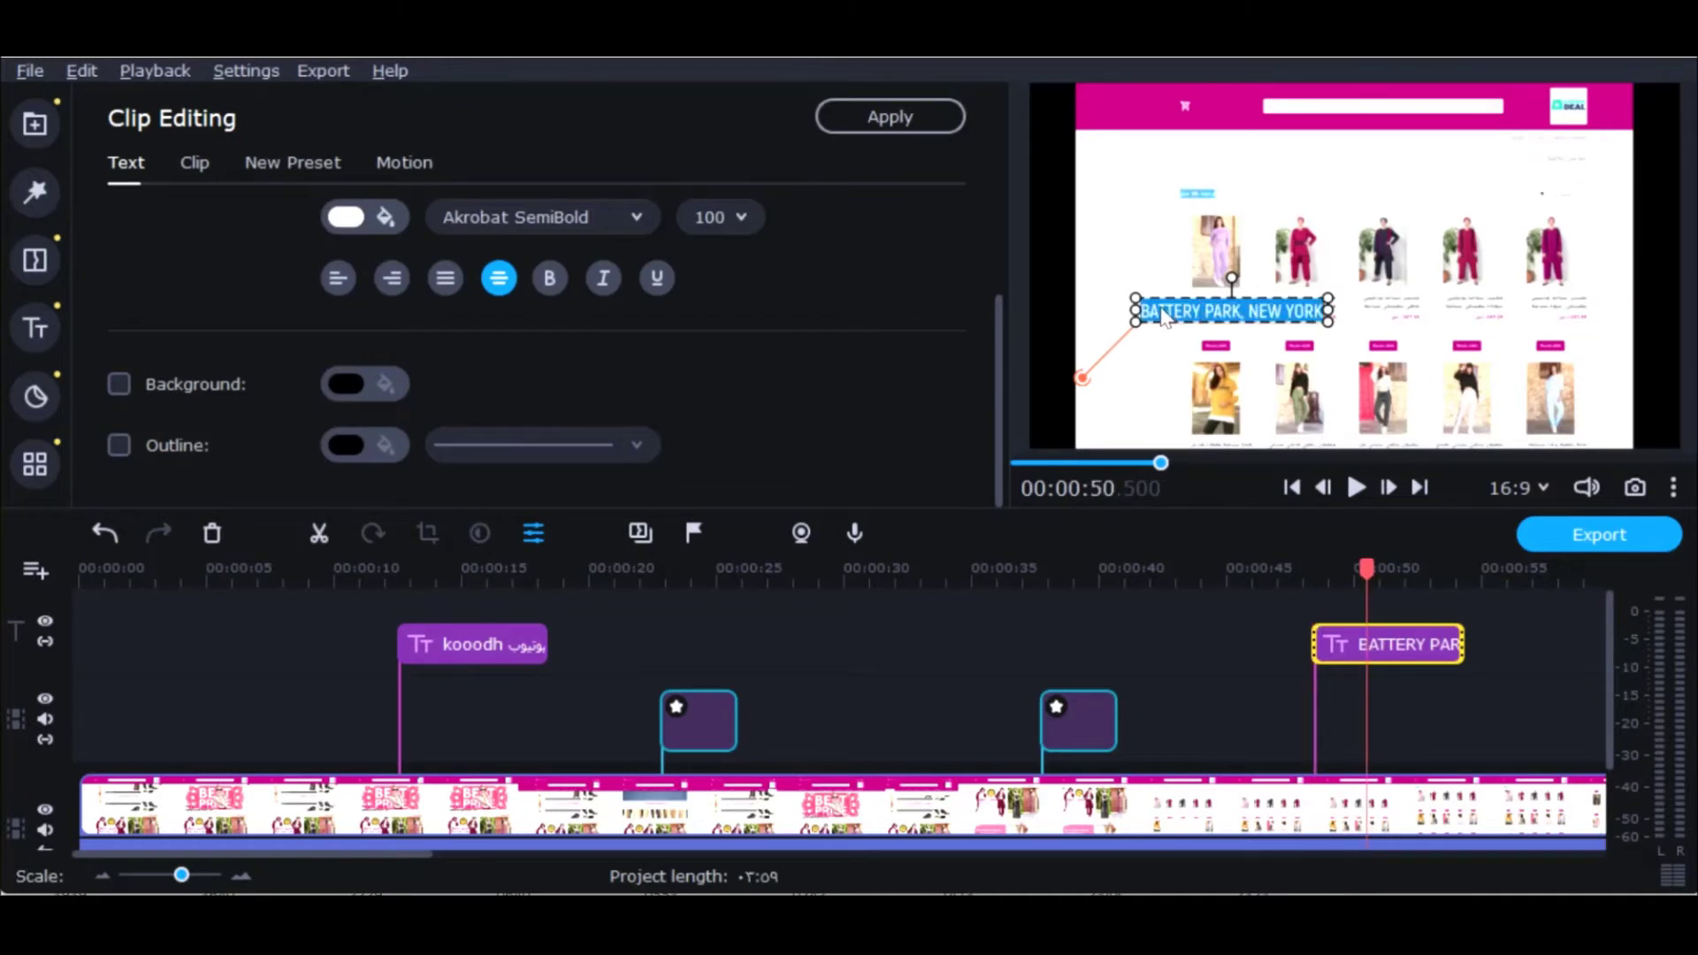
pyautogui.press('BackSpace')
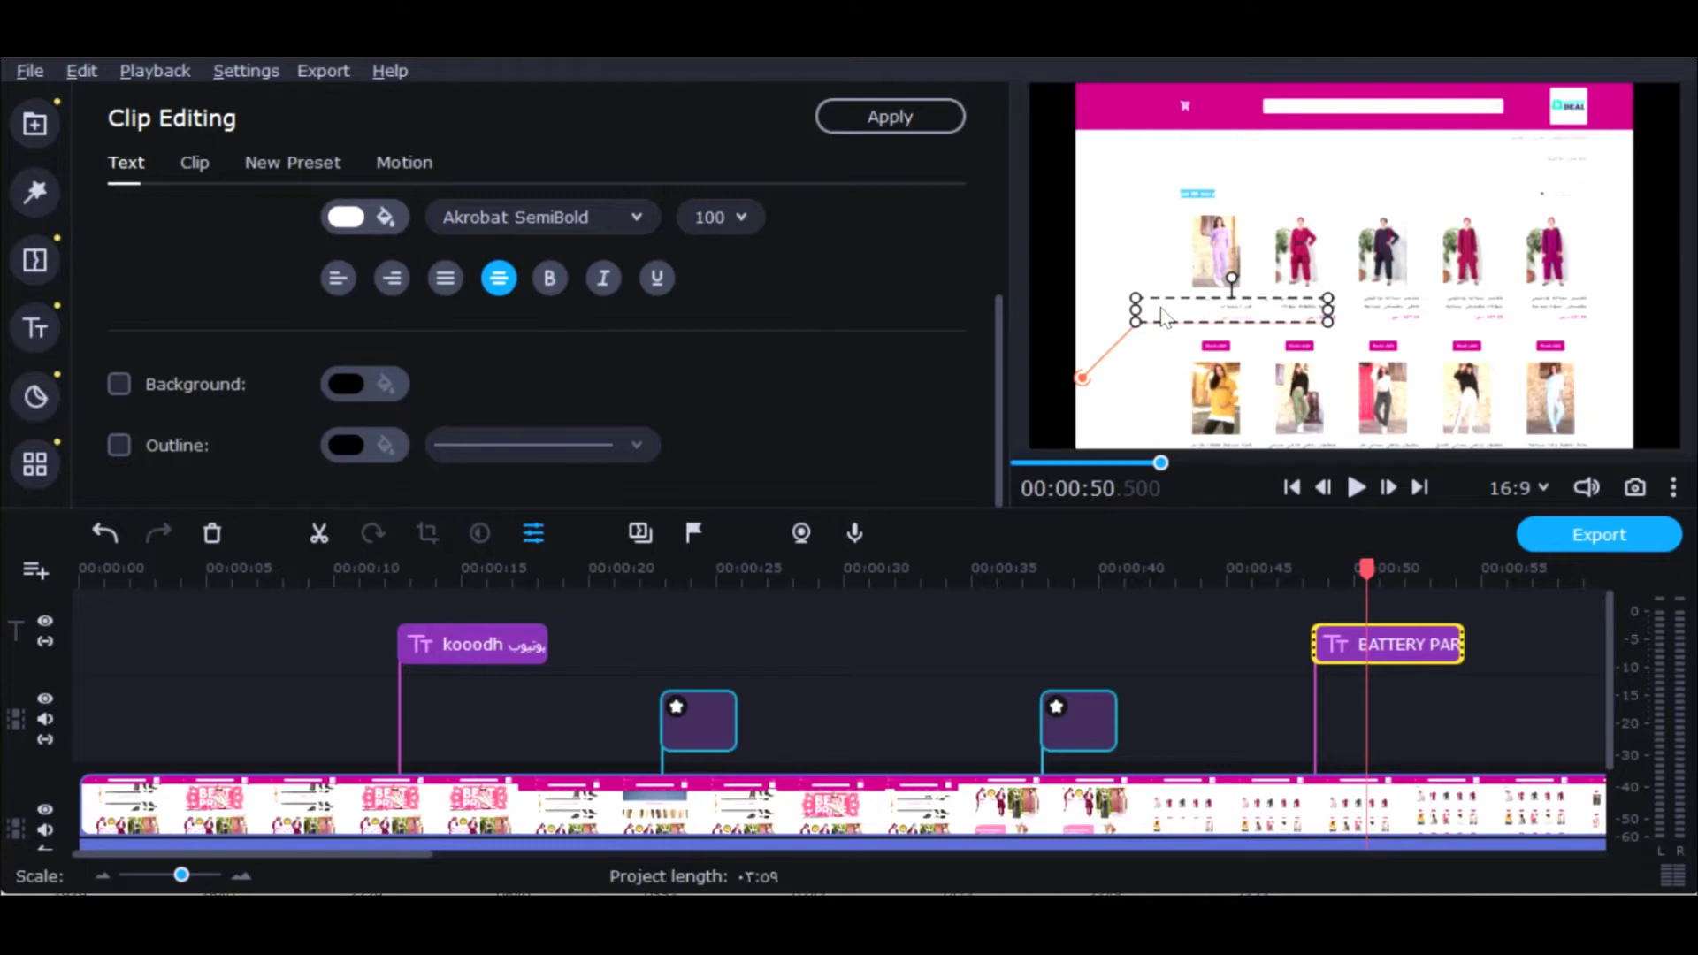
pyautogui.moveTo(1090, 387); pyautogui.dragTo(1190, 400)
pyautogui.moveTo(1293, 333); pyautogui.dragTo(1259, 282)
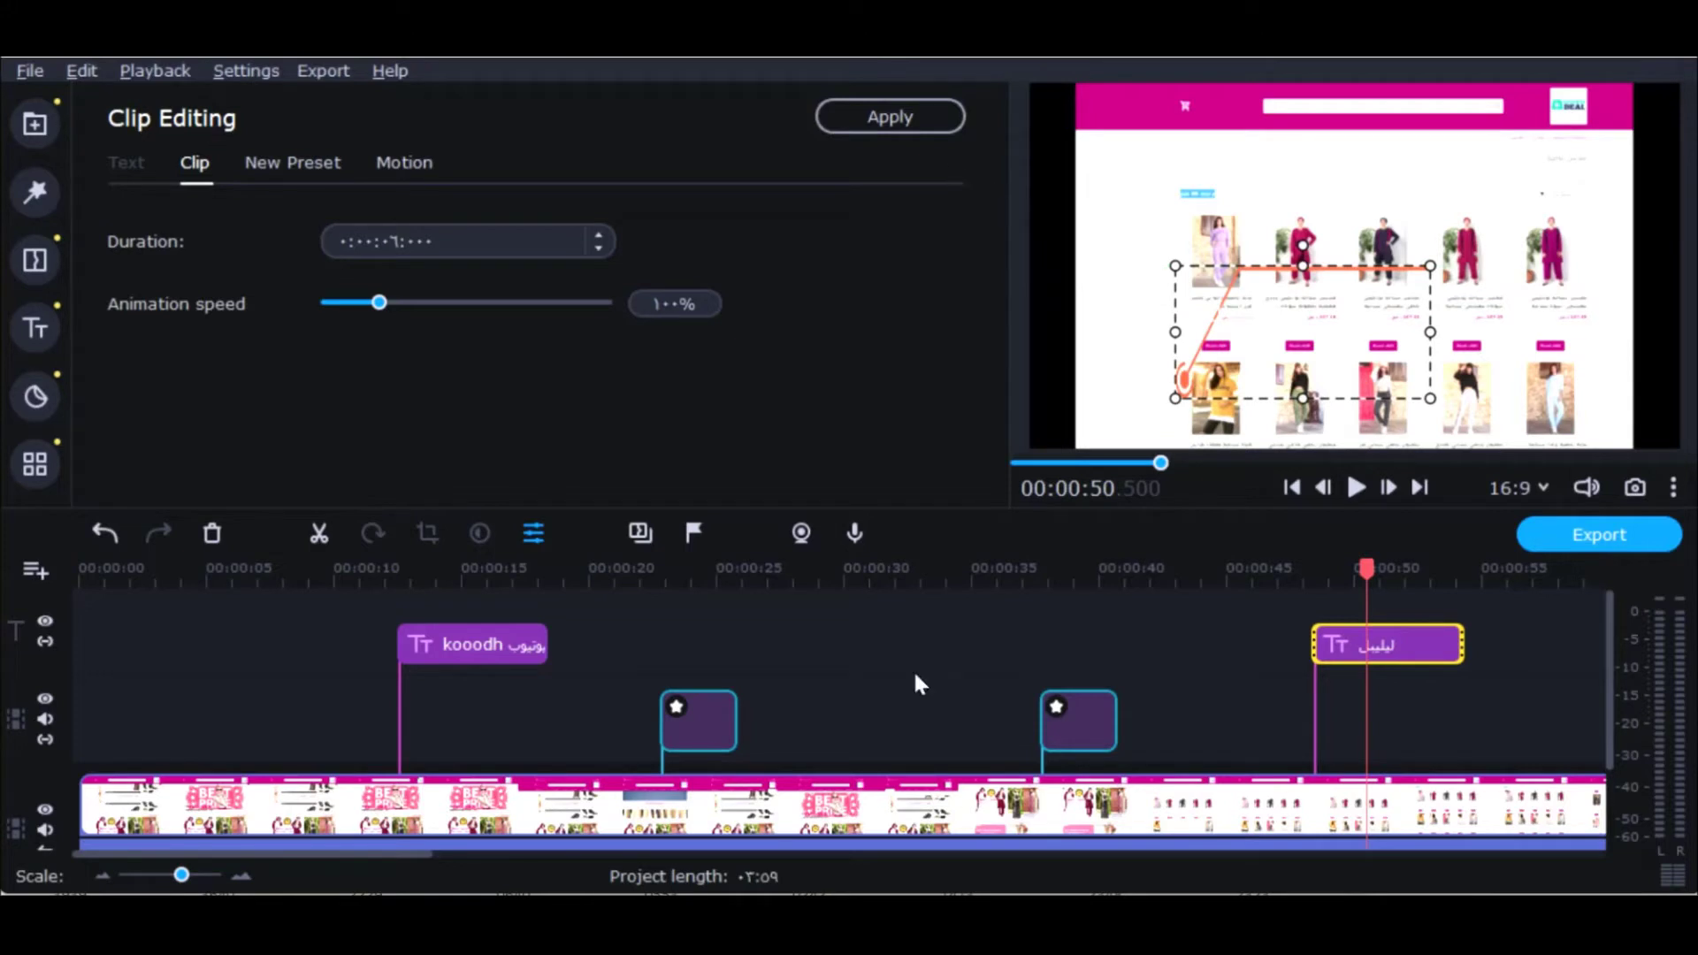
# Step: Delete the angled line title clip from the timeline and return to the title collection
pyautogui.click(1421, 657)
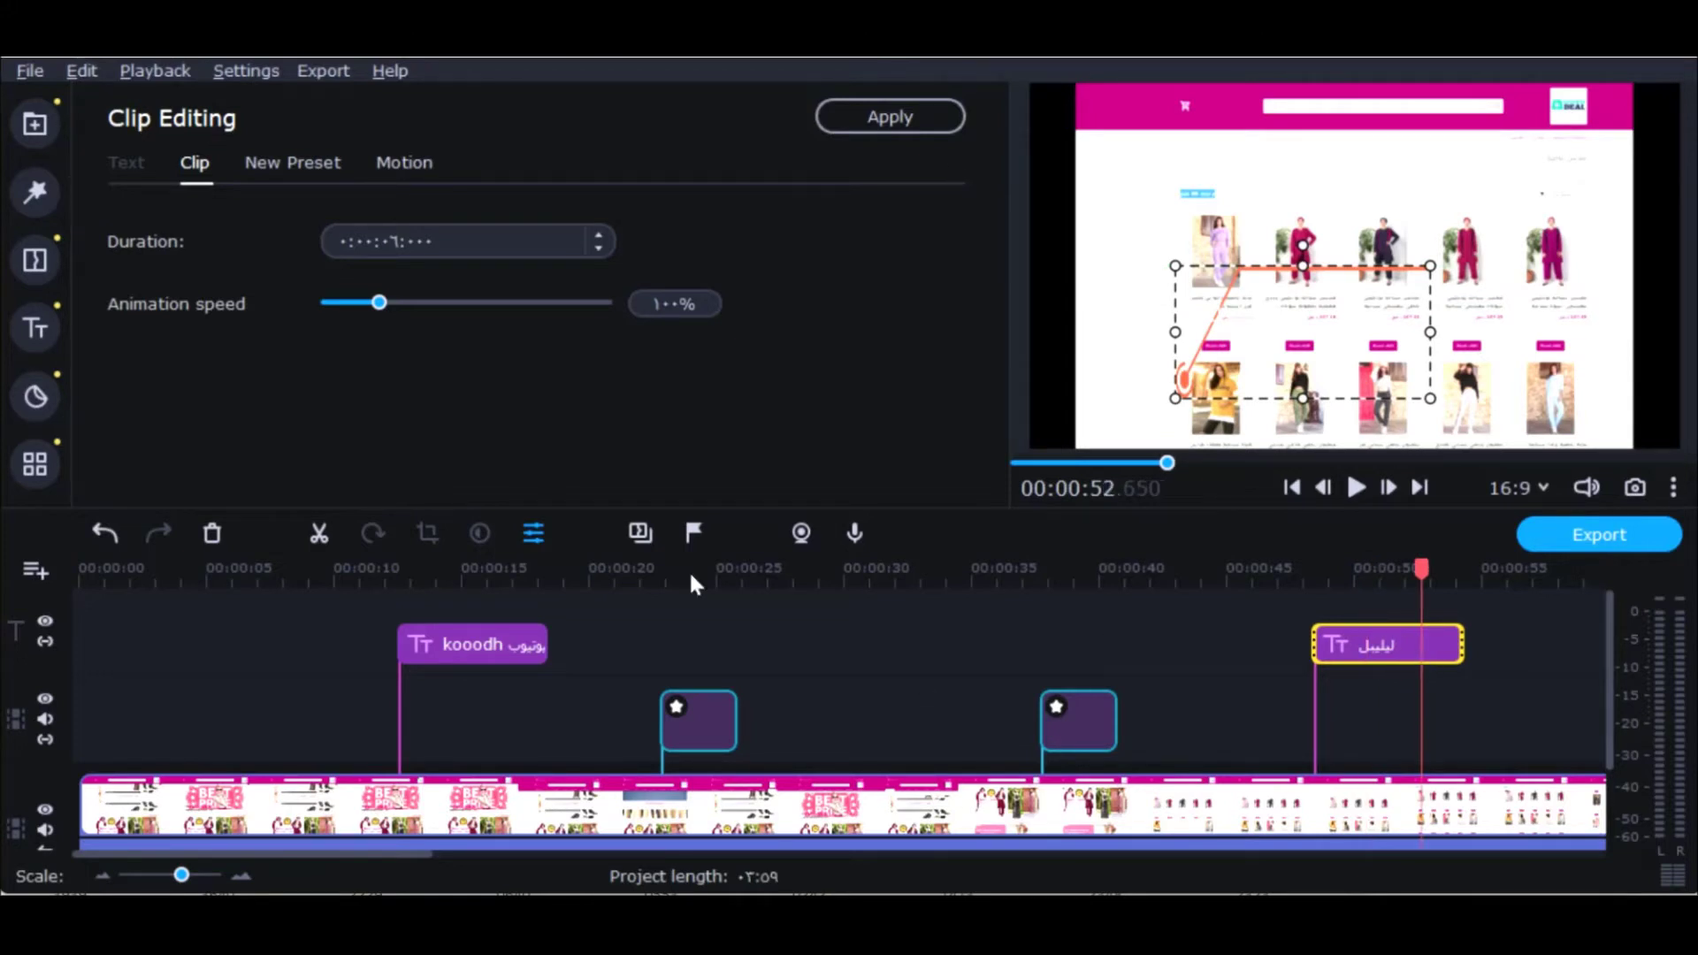
pyautogui.click(213, 533)
pyautogui.click(37, 327)
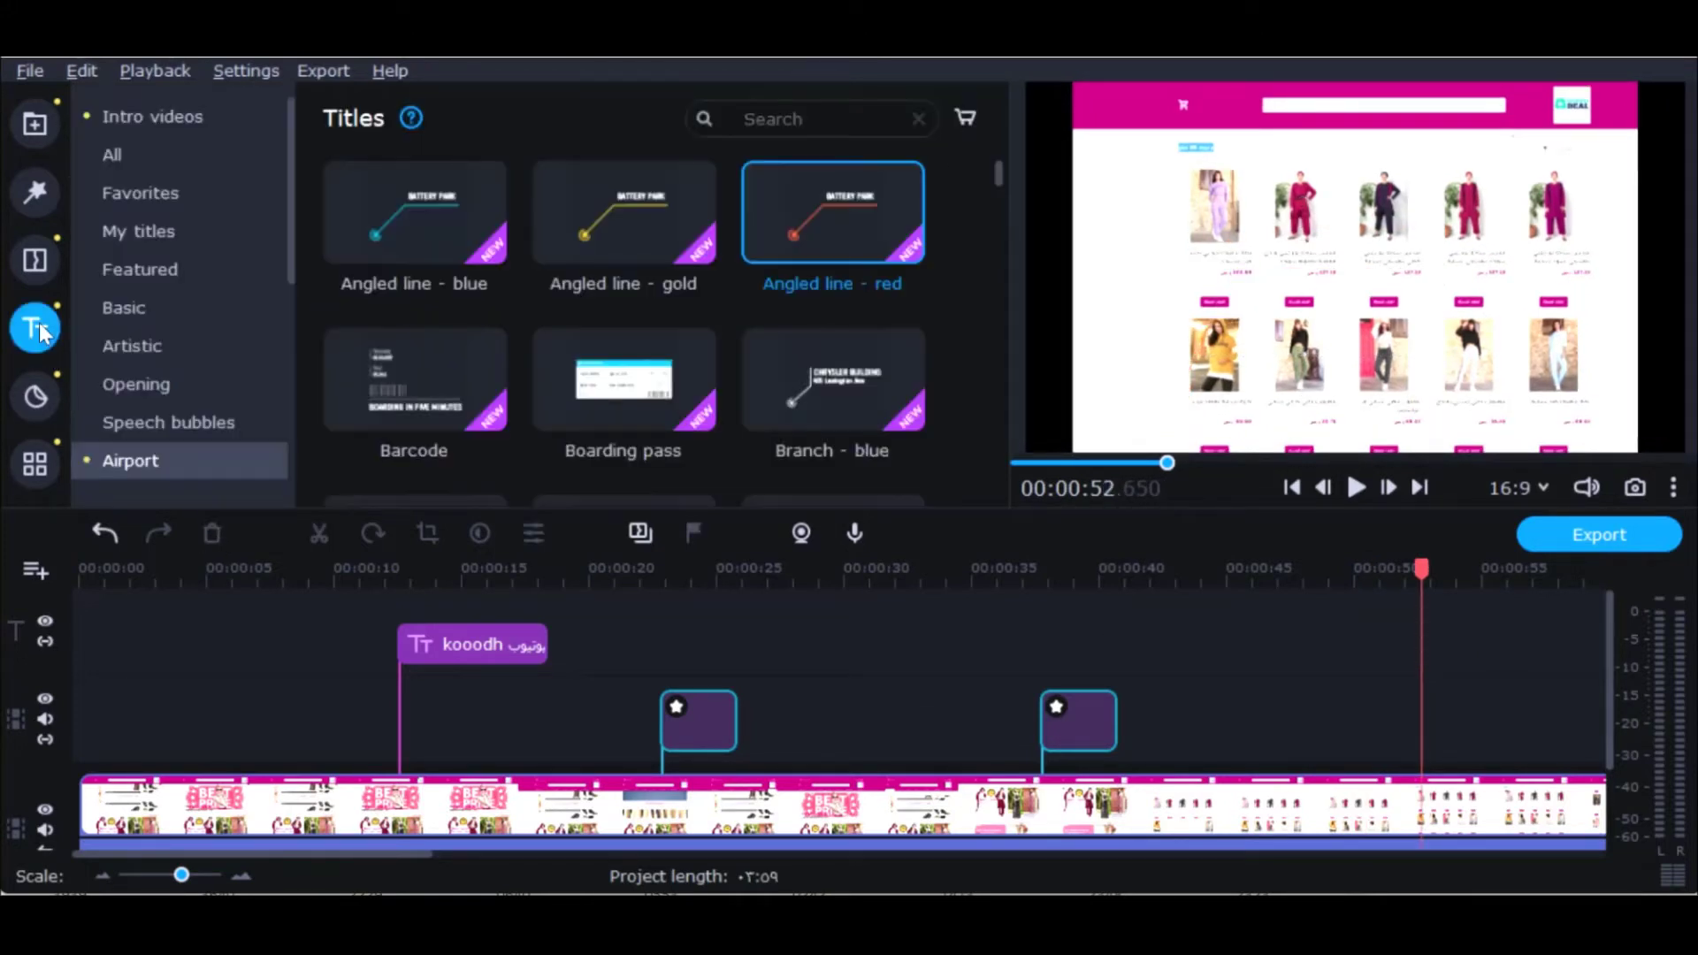
# Step: Place the Thumbs up sticker on the title track at about 43.15 seconds, shrink it and move it to the upper left of the video frame
pyautogui.click(36, 396)
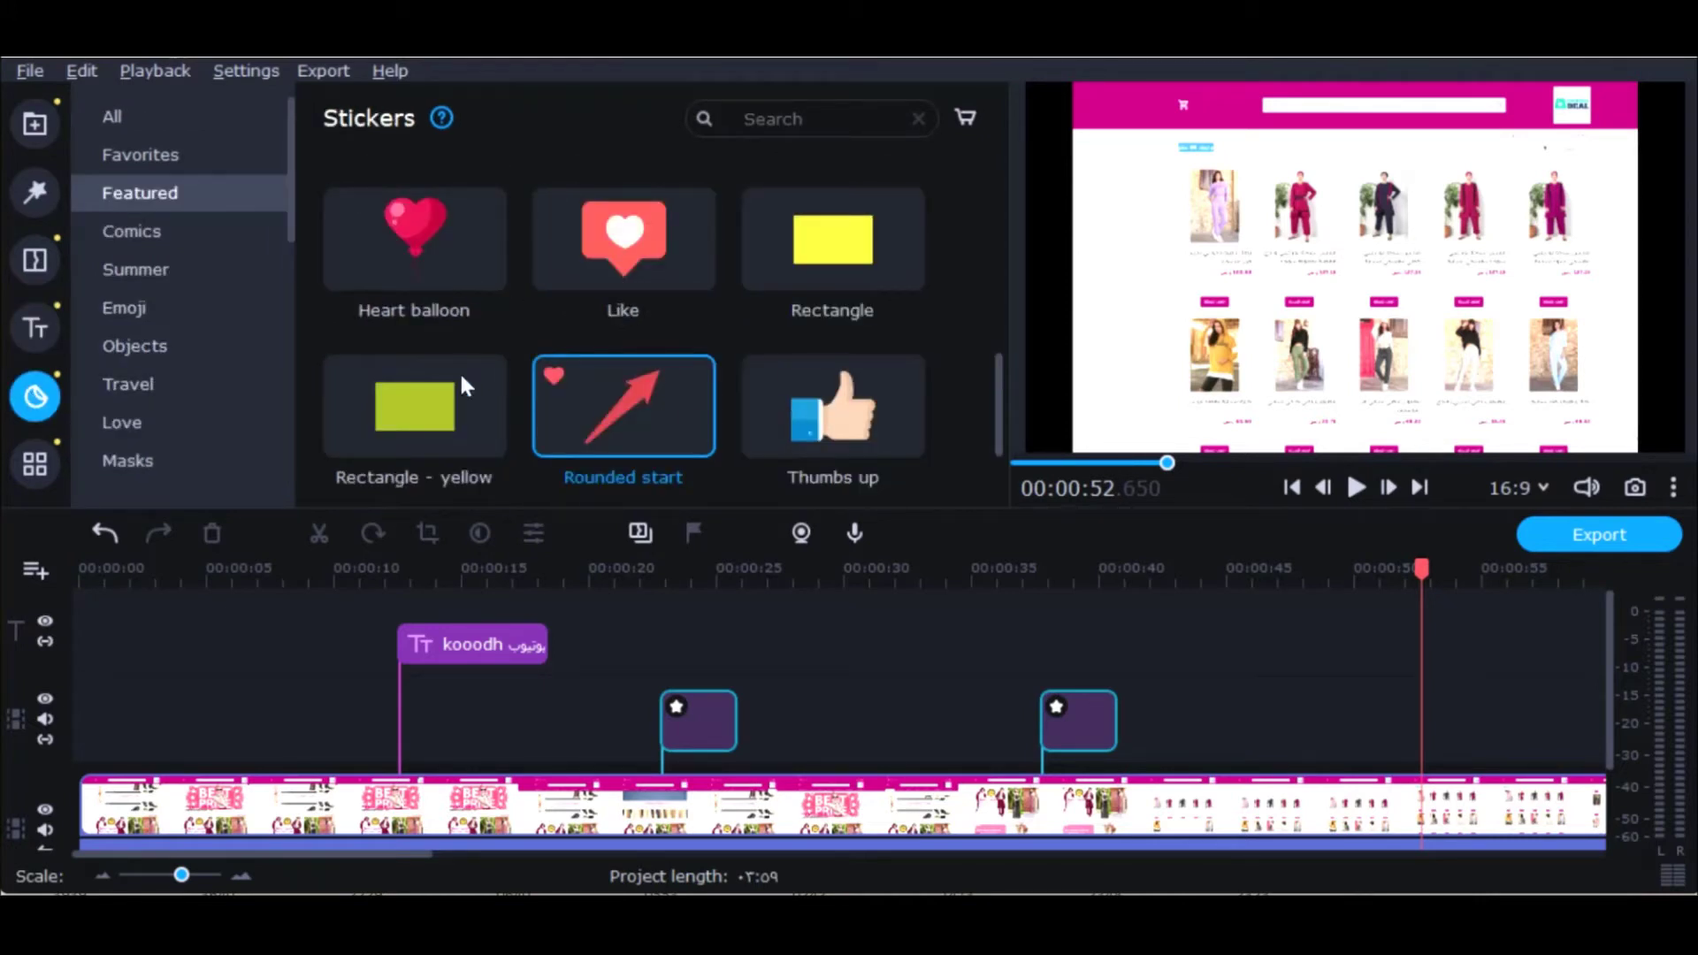
pyautogui.moveTo(815, 408); pyautogui.dragTo(1177, 602)
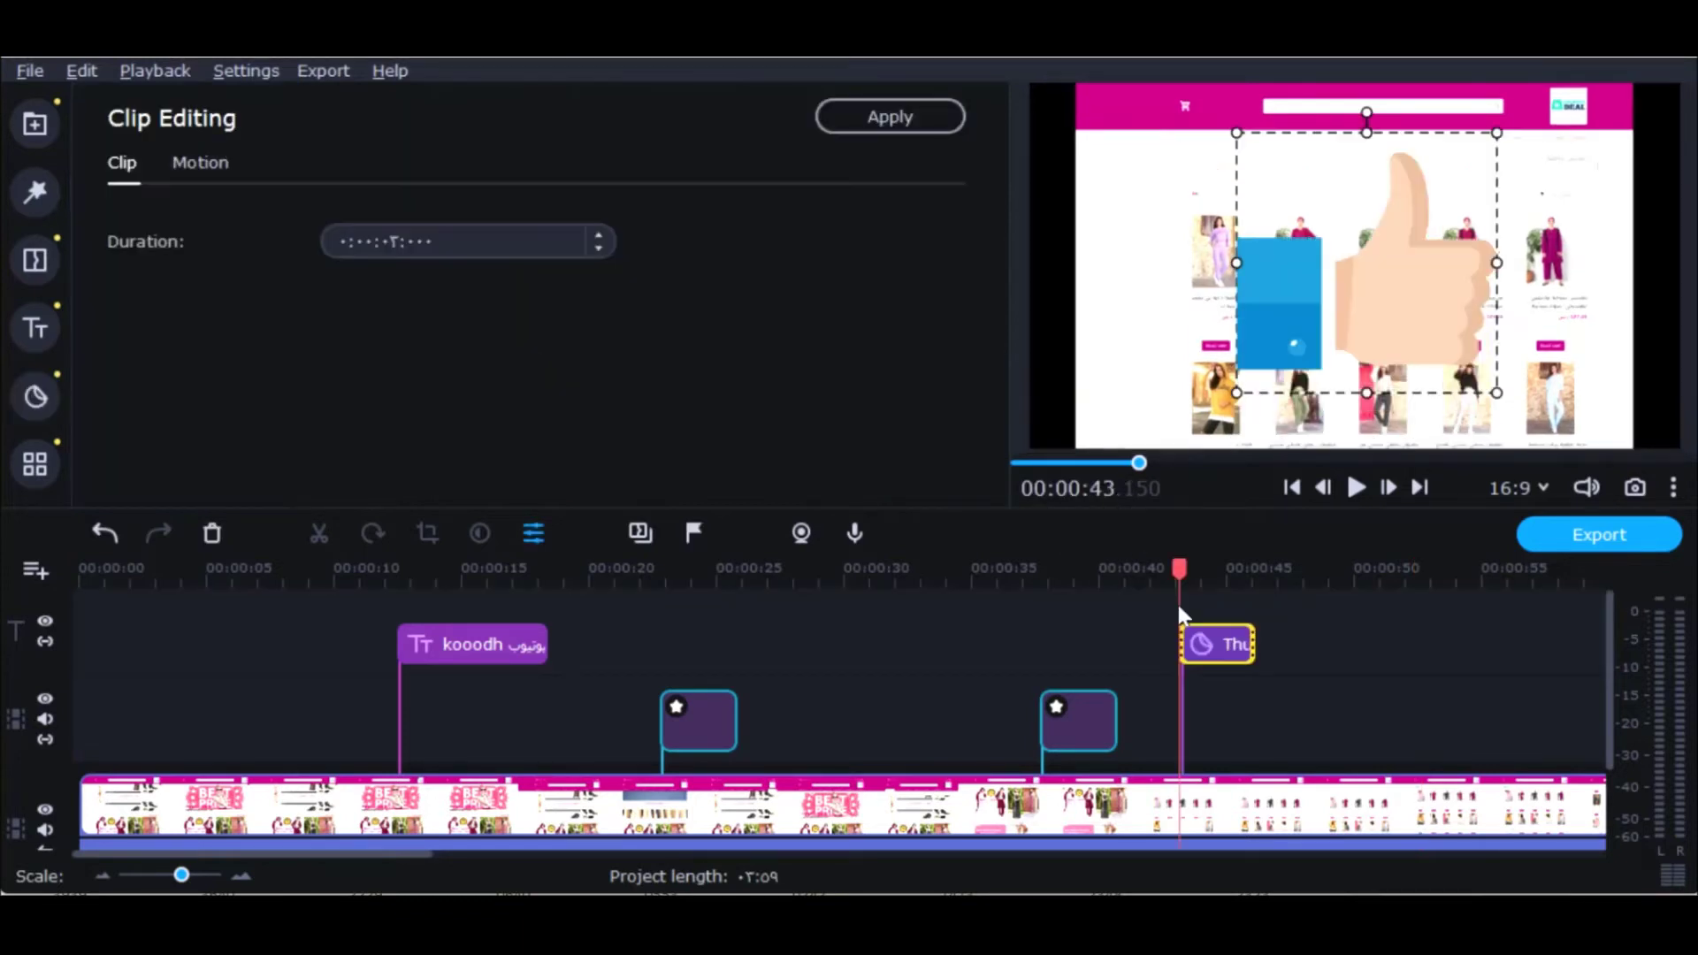
pyautogui.moveTo(1235, 389); pyautogui.dragTo(1372, 254)
pyautogui.moveTo(1425, 190); pyautogui.dragTo(1130, 201)
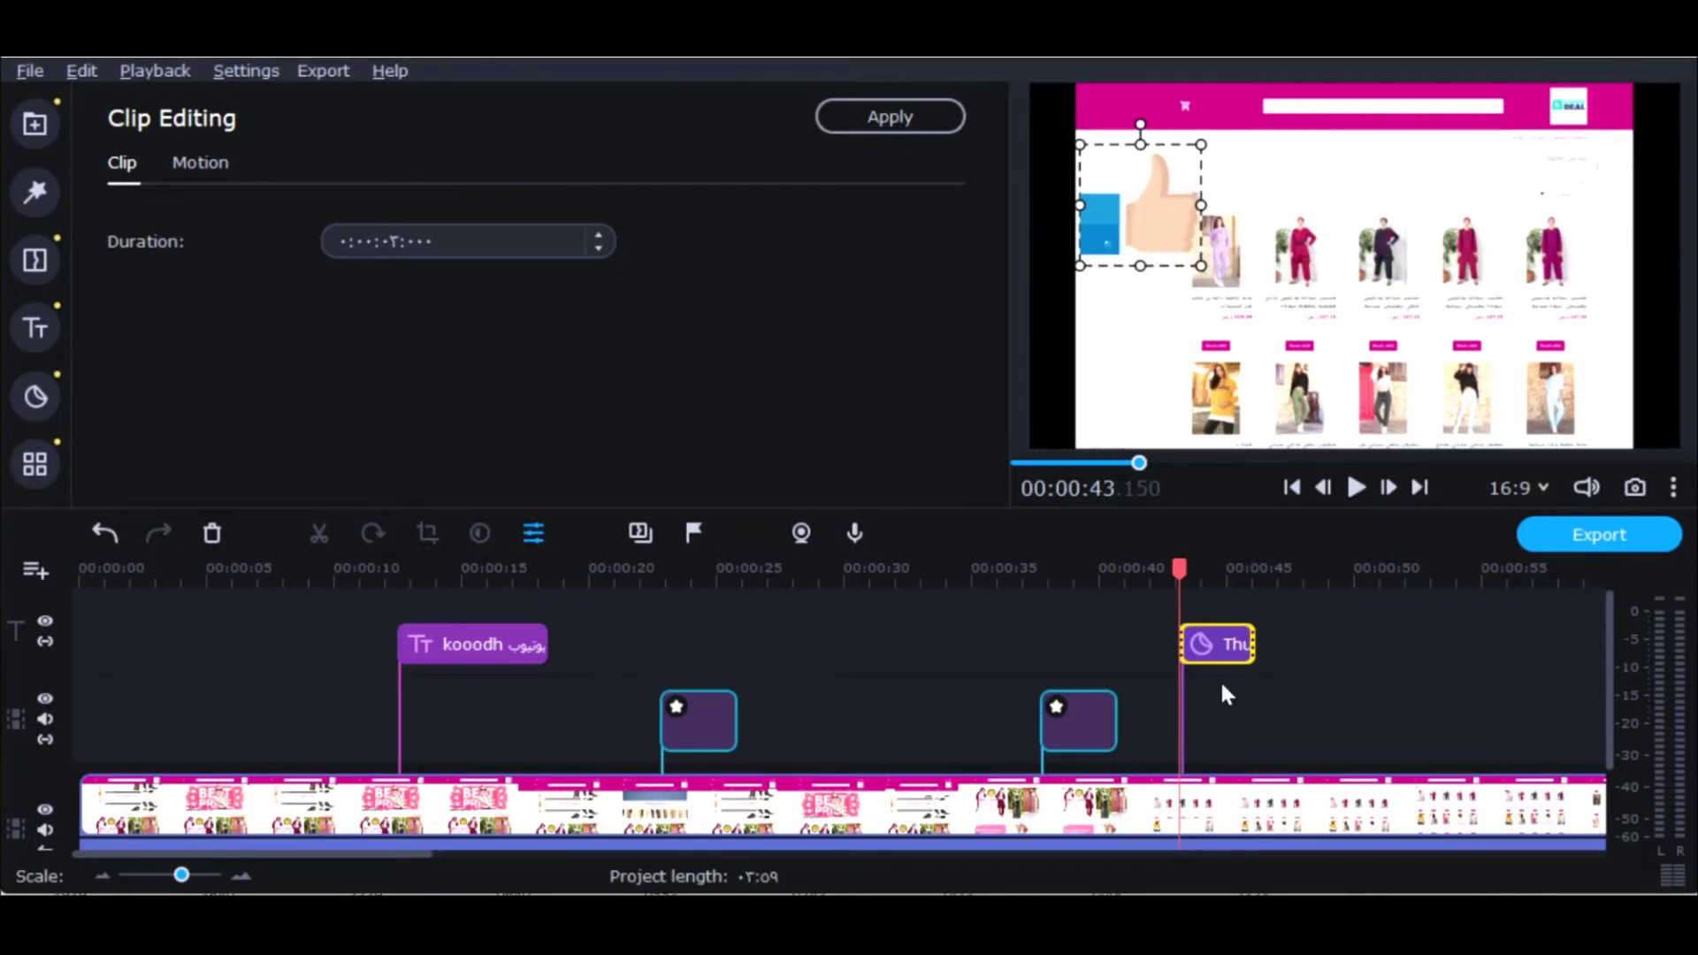
# Step: Place the Rectangle - yellow sticker from the Featured set on the title track at about 32.1 seconds
pyautogui.click(35, 396)
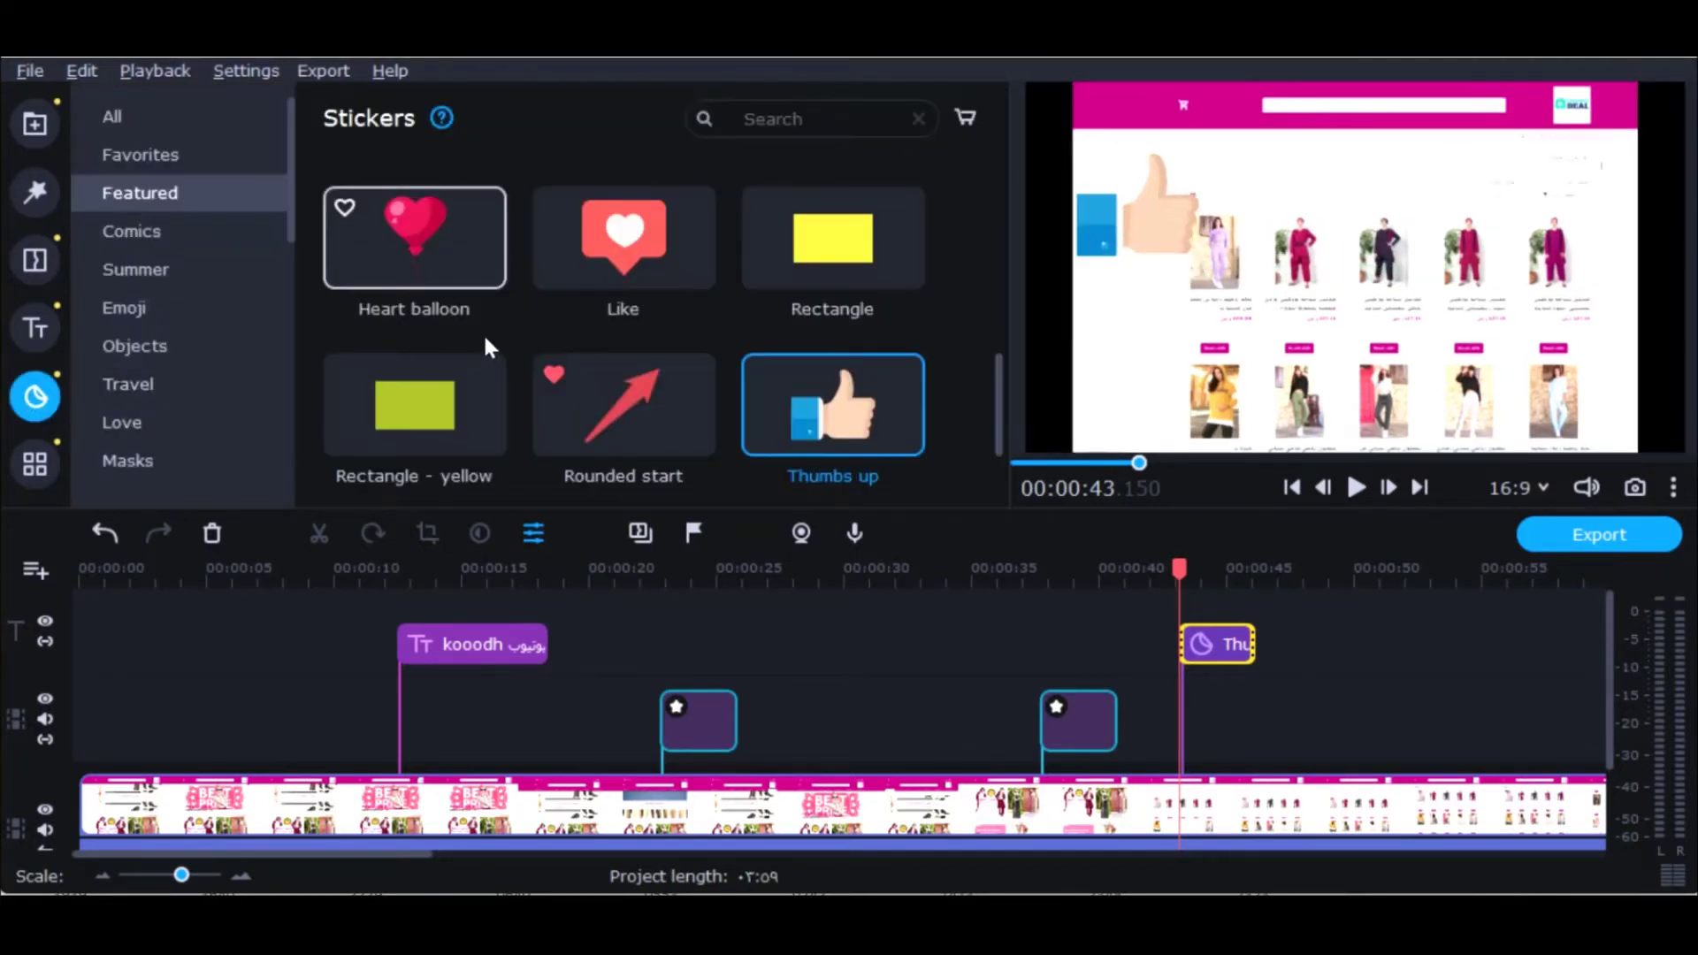
pyautogui.scroll(-2, 485, 341)
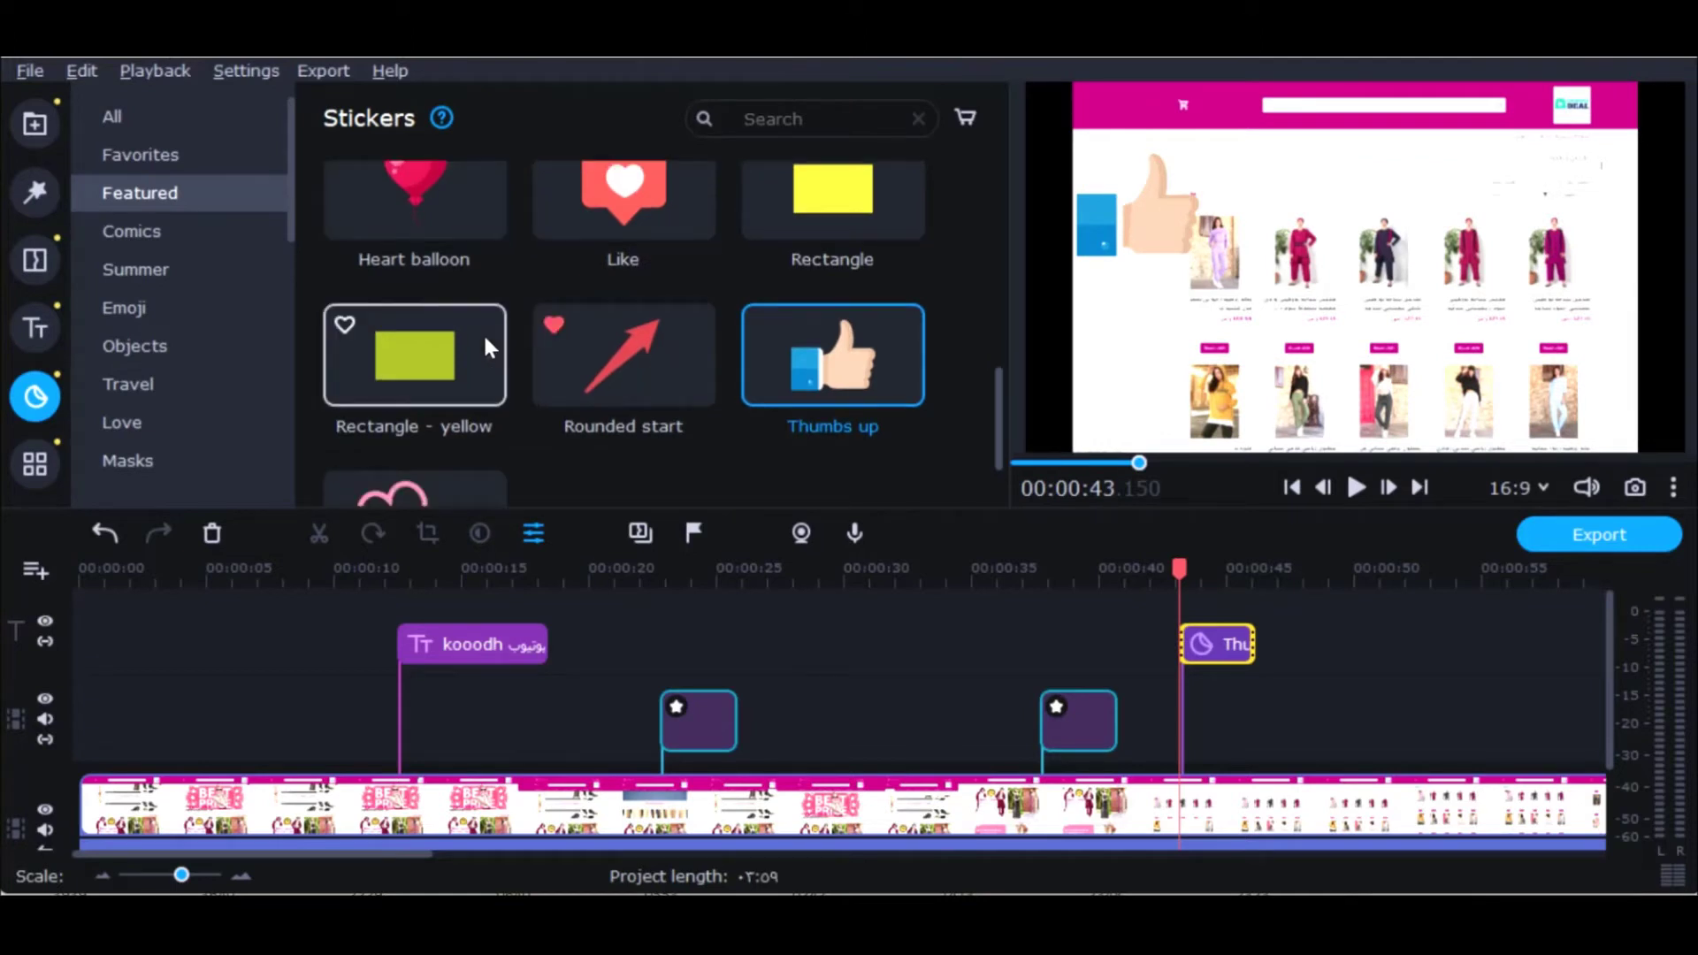
pyautogui.moveTo(417, 301); pyautogui.dragTo(895, 607)
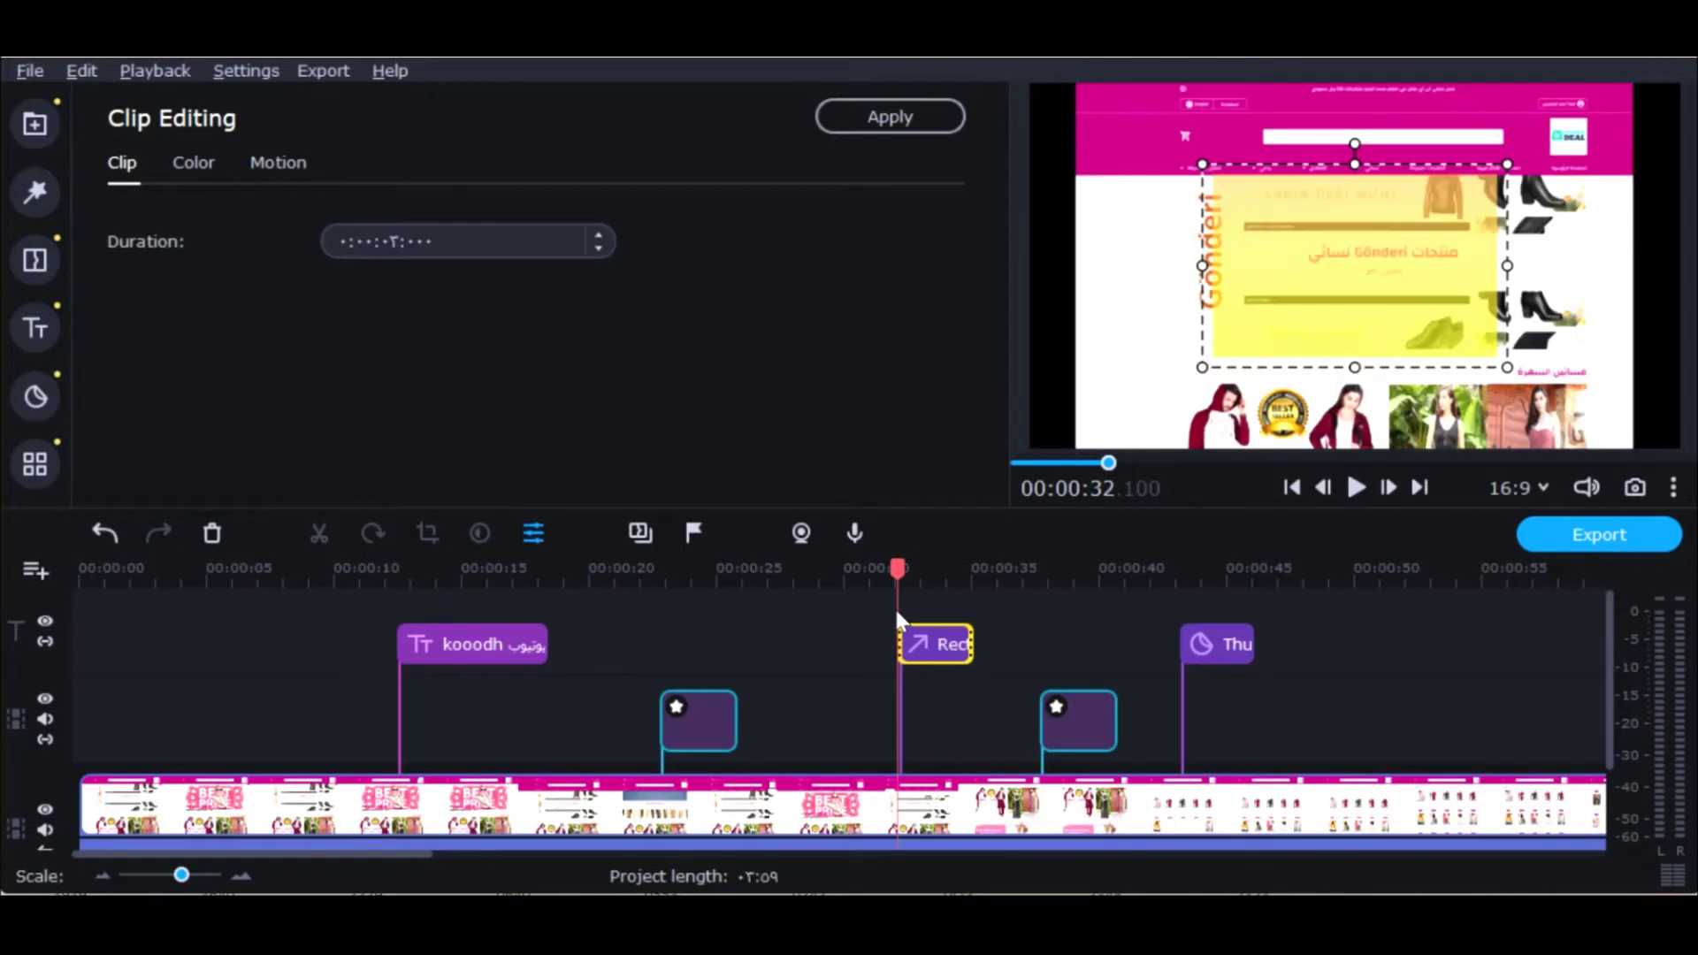
# Step: Shrink the yellow rectangle and move it to the lower left of the video frame, and preview it from about 31.6 seconds
pyautogui.moveTo(1201, 369); pyautogui.dragTo(1355, 267)
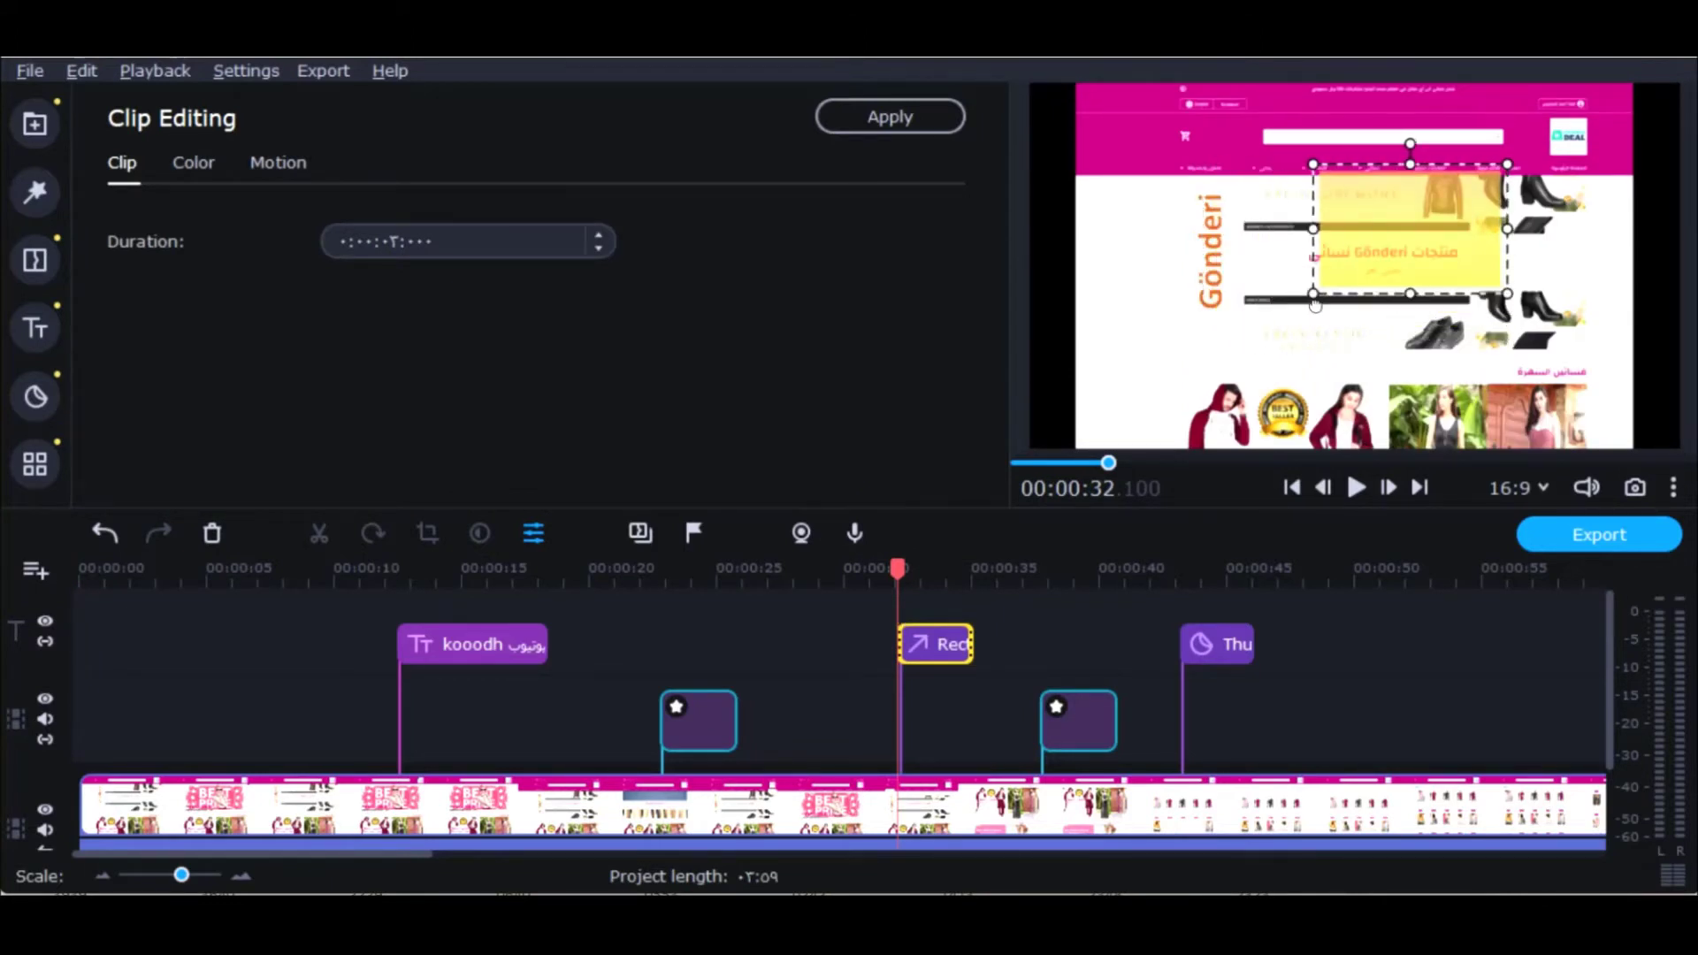
pyautogui.moveTo(1412, 213); pyautogui.dragTo(1215, 397)
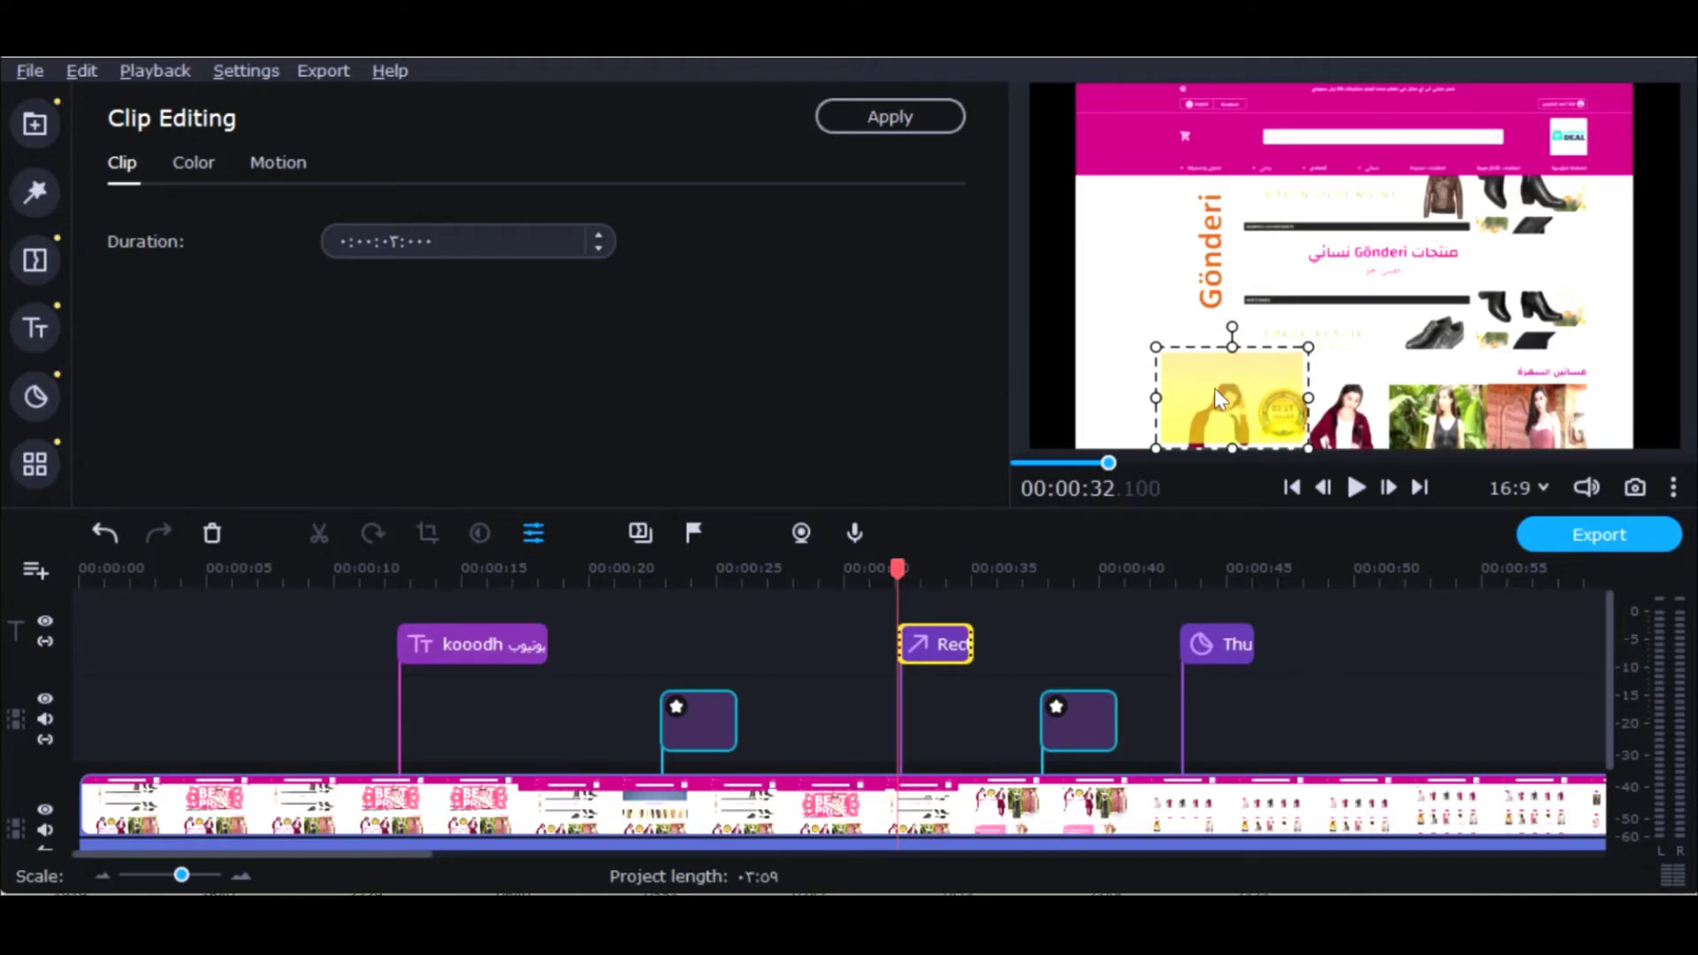
pyautogui.click(888, 794)
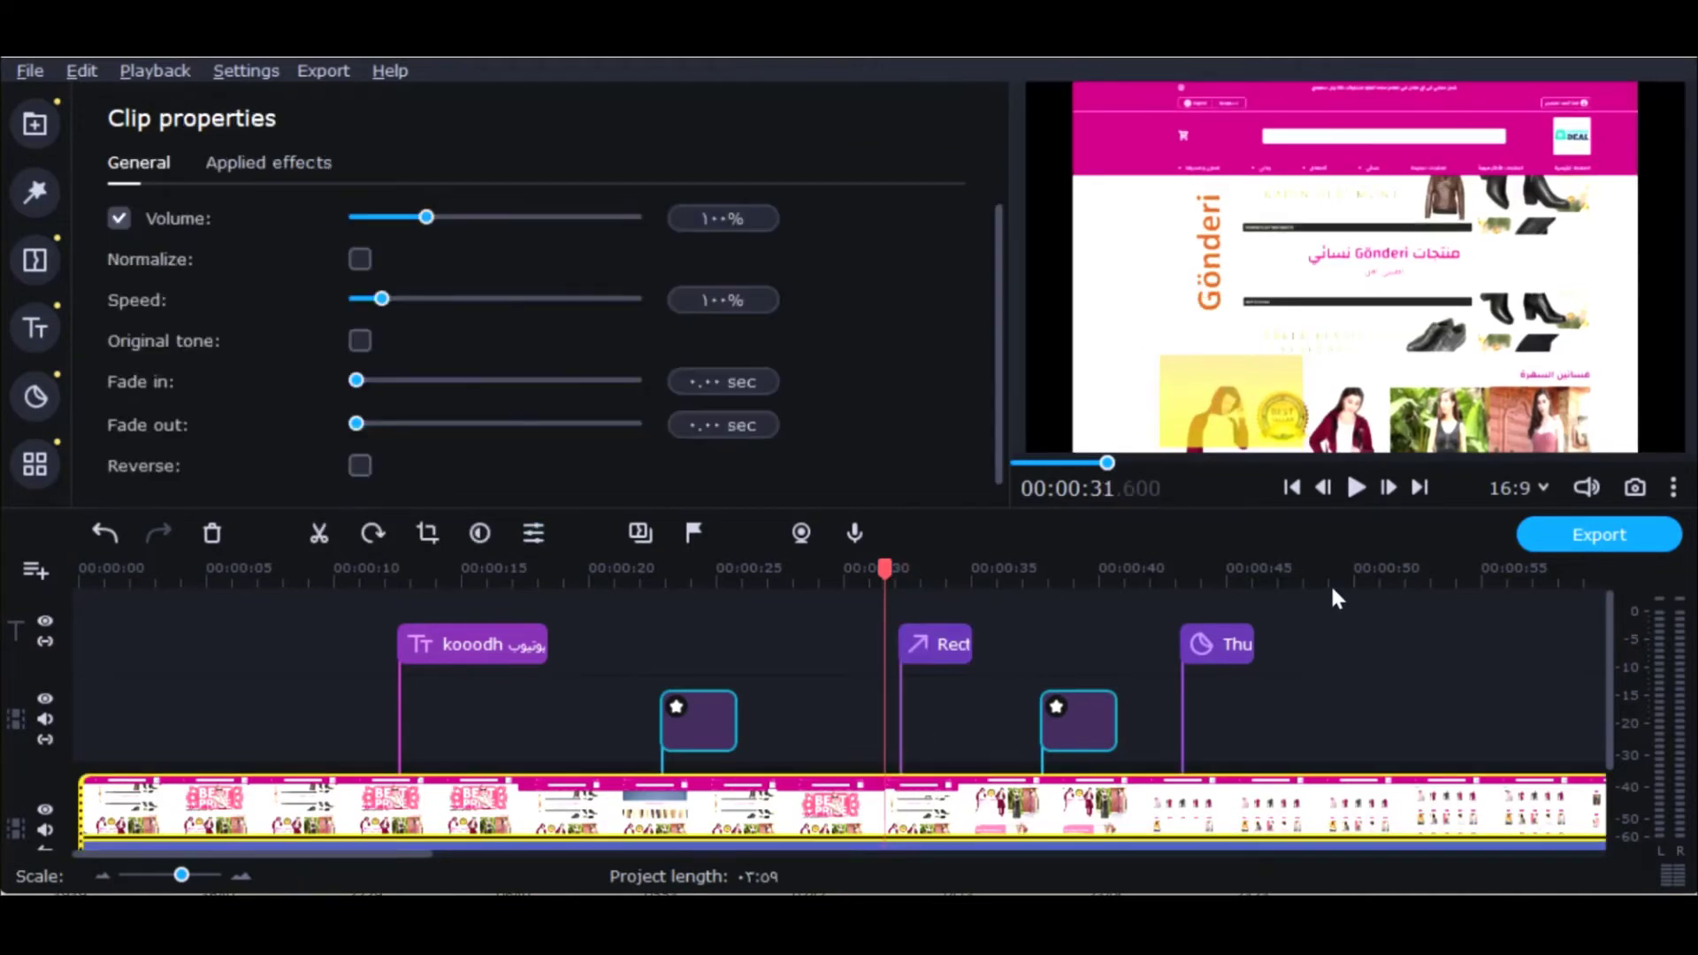
pyautogui.click(1356, 488)
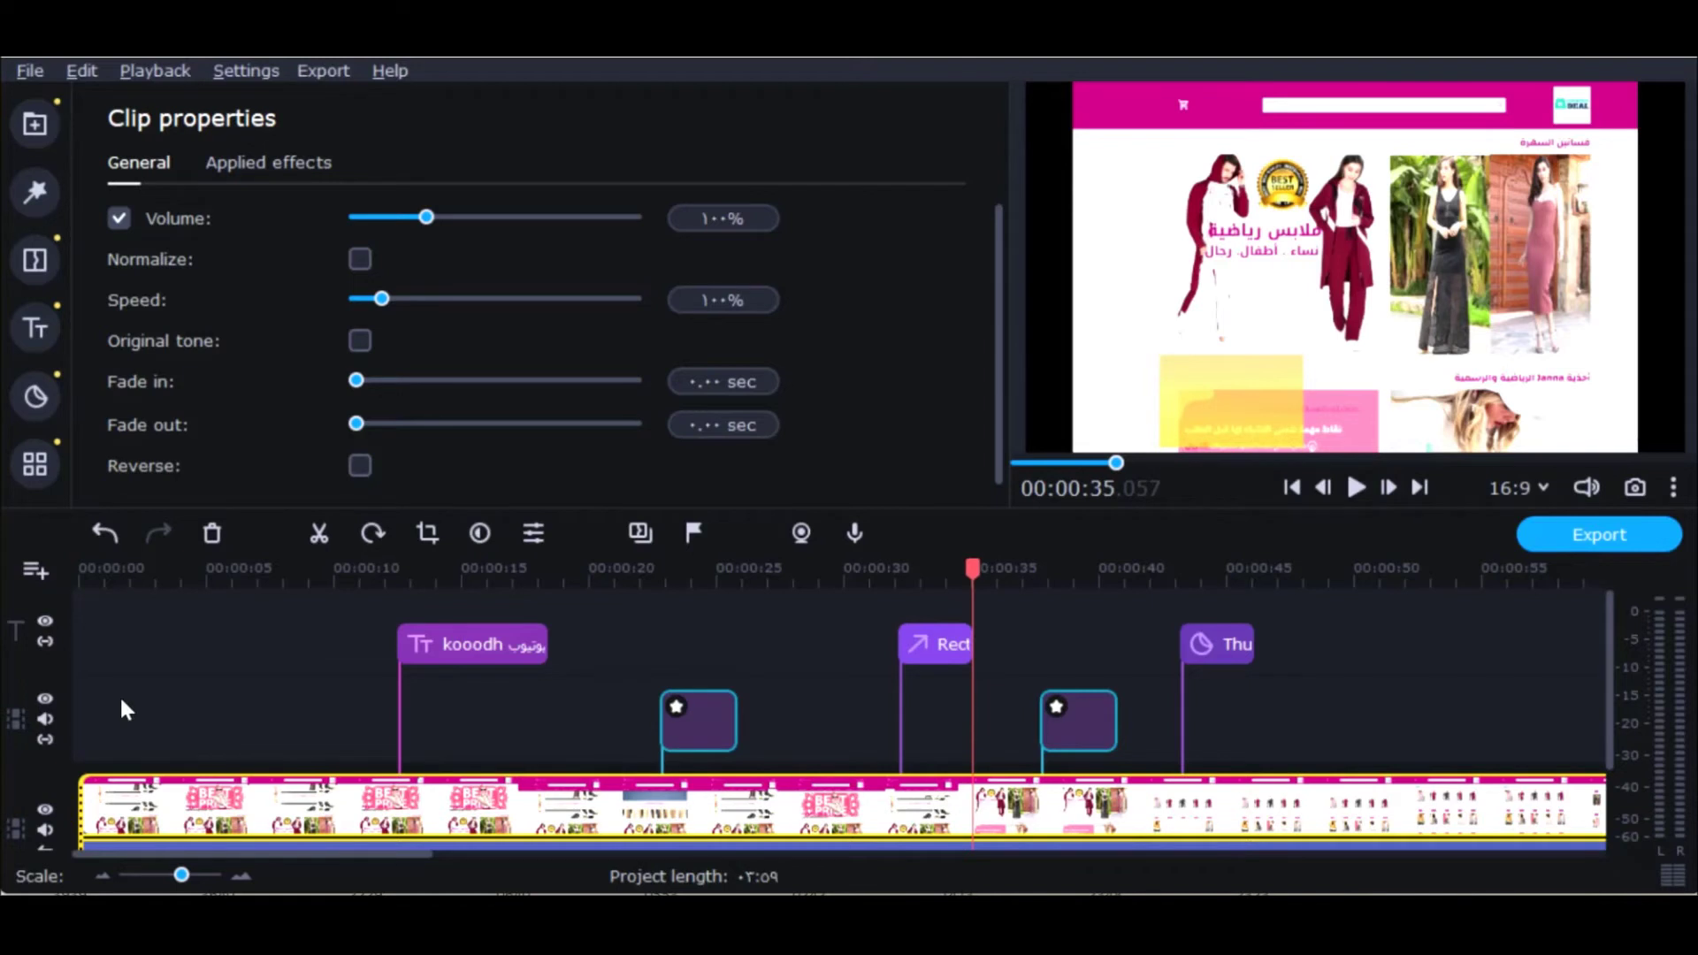
# Step: Browse the Summer, Emoji, Objects, Travel, Love, Masks and Featured sticker sets
pyautogui.click(34, 405)
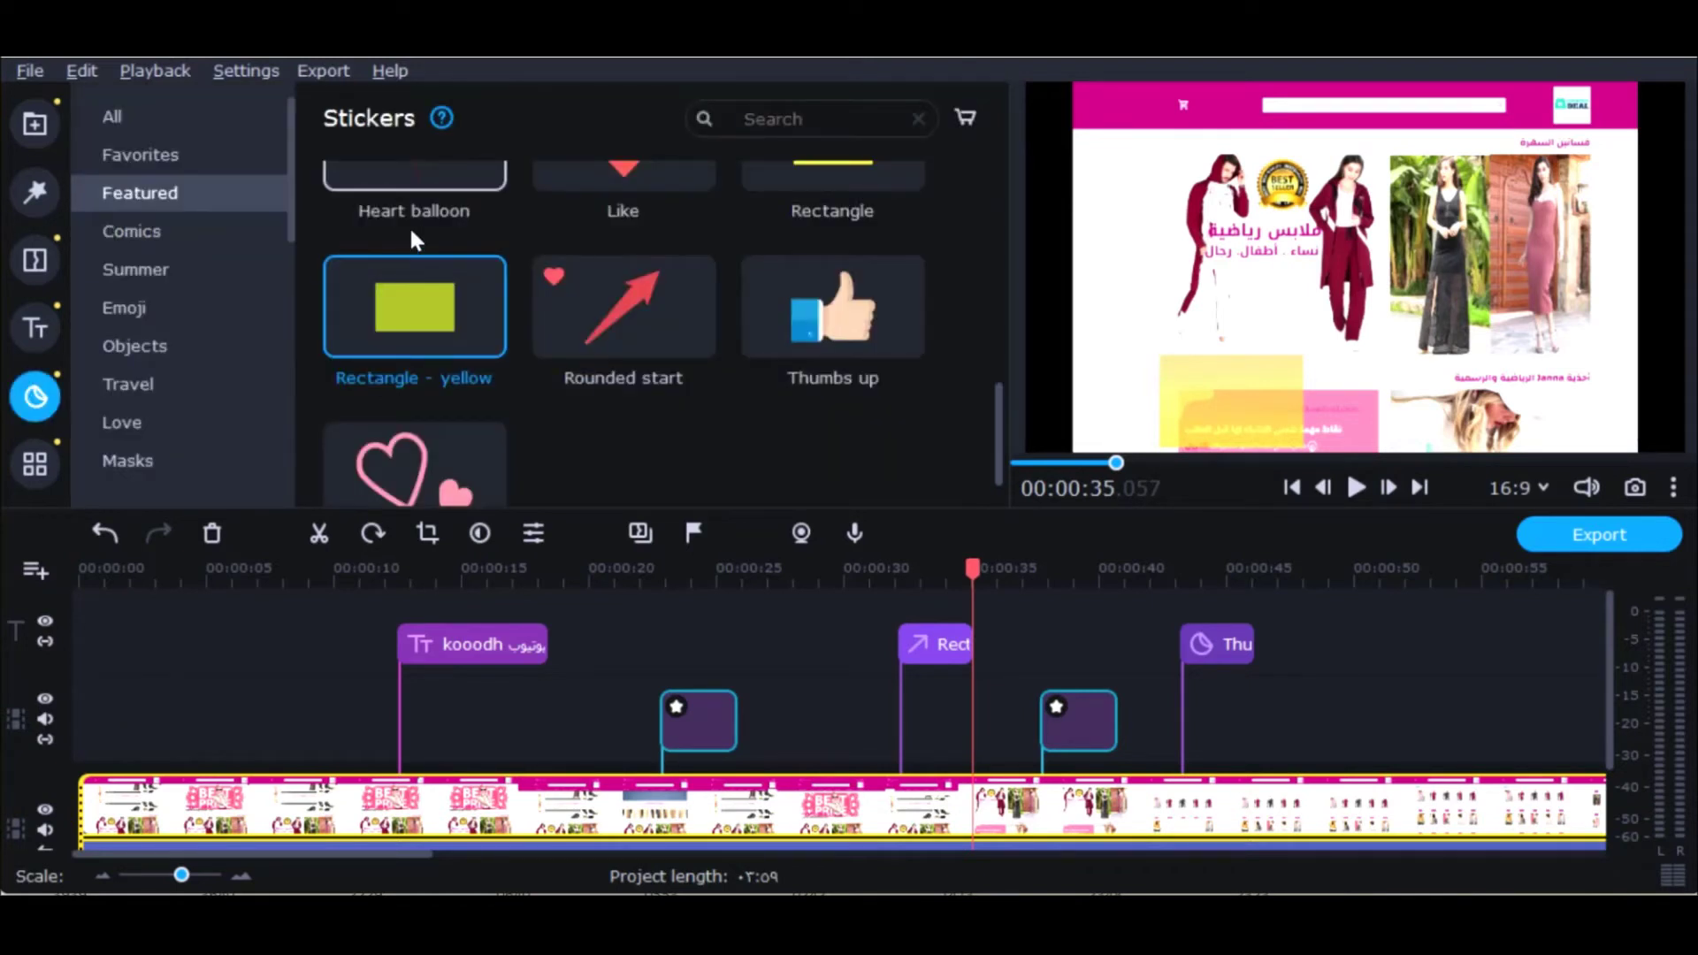
pyautogui.click(159, 274)
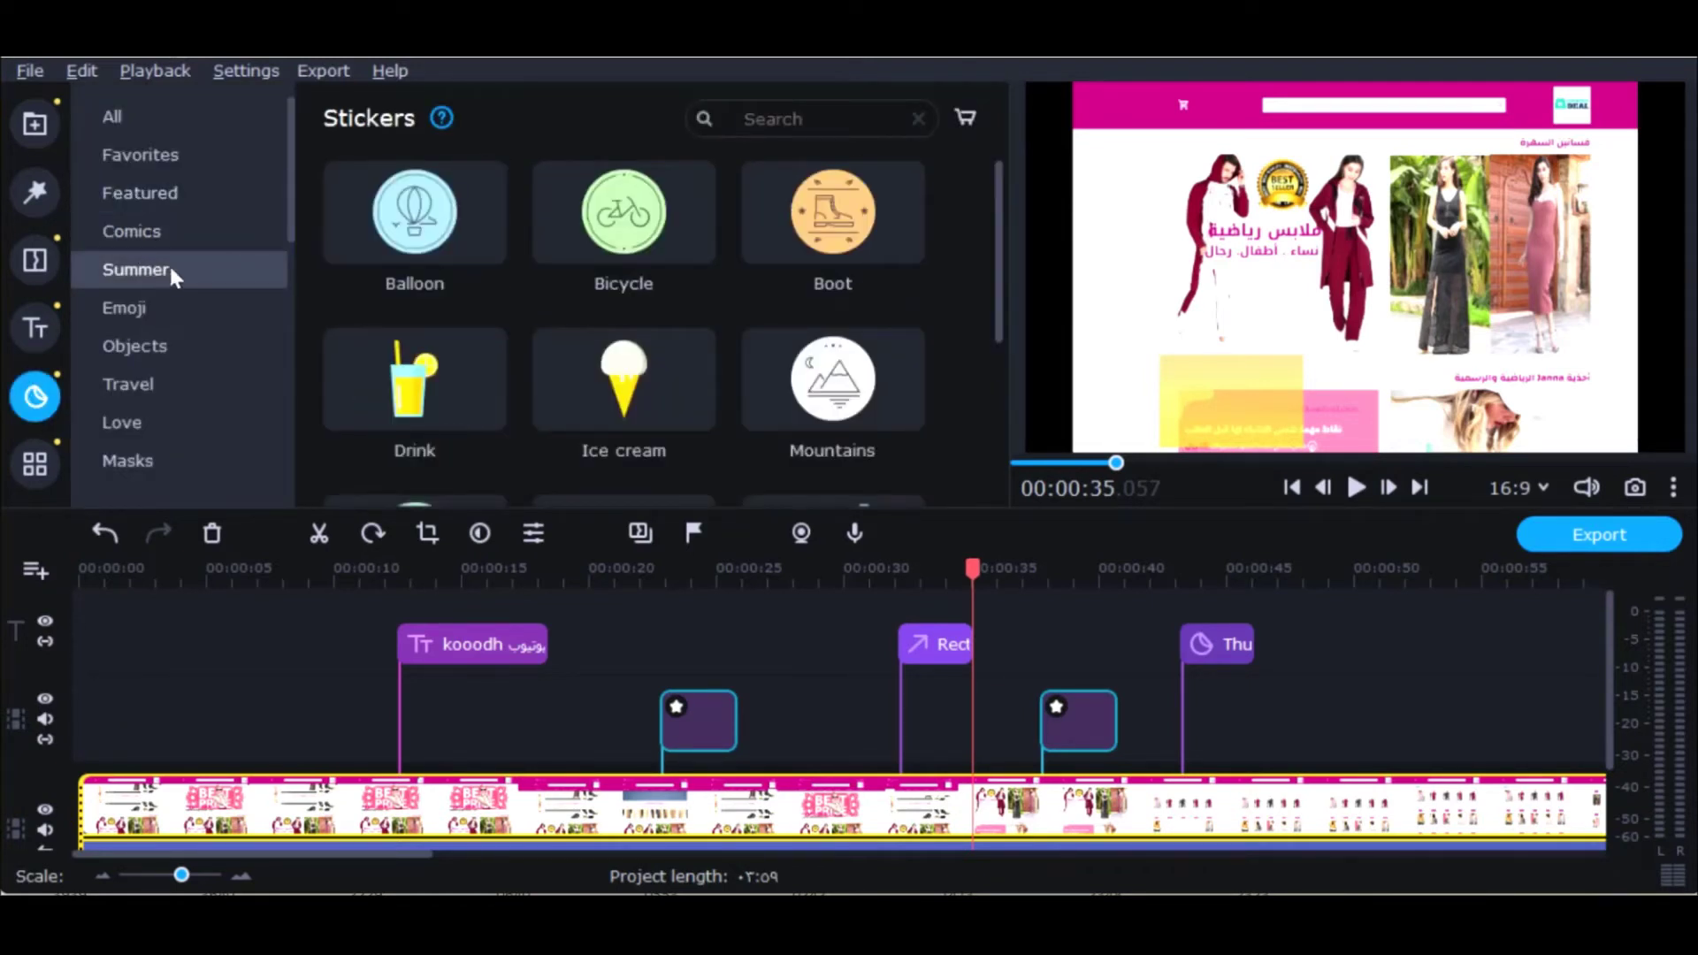
pyautogui.click(134, 311)
pyautogui.click(137, 344)
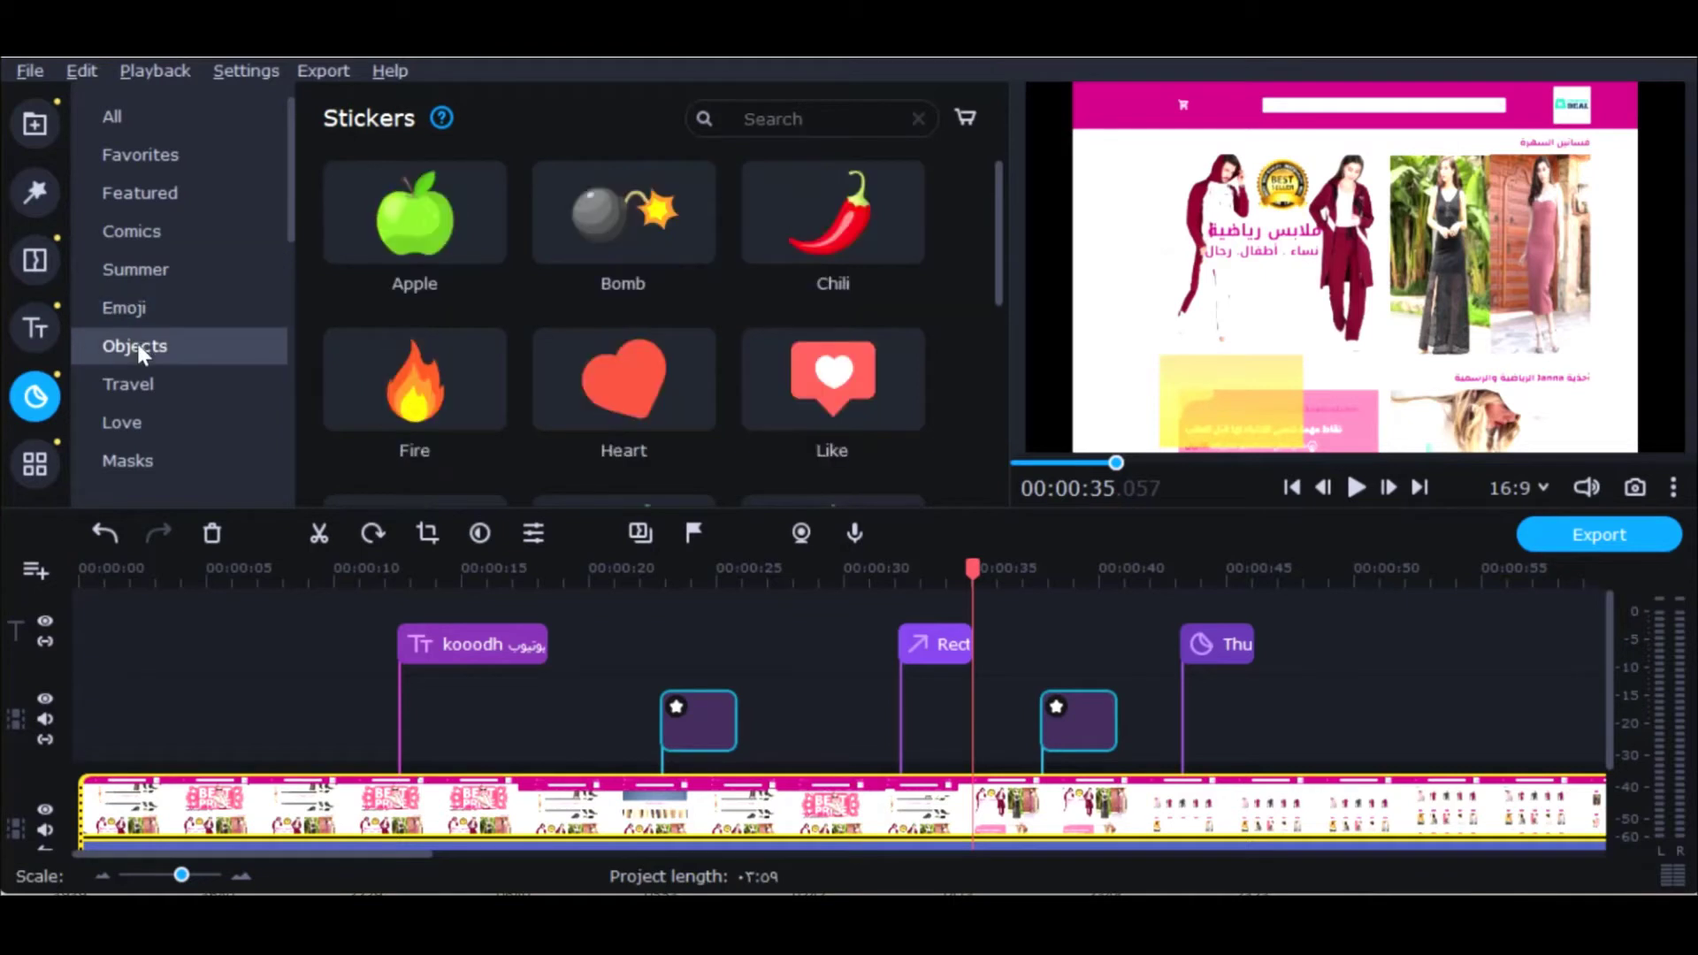
pyautogui.click(136, 378)
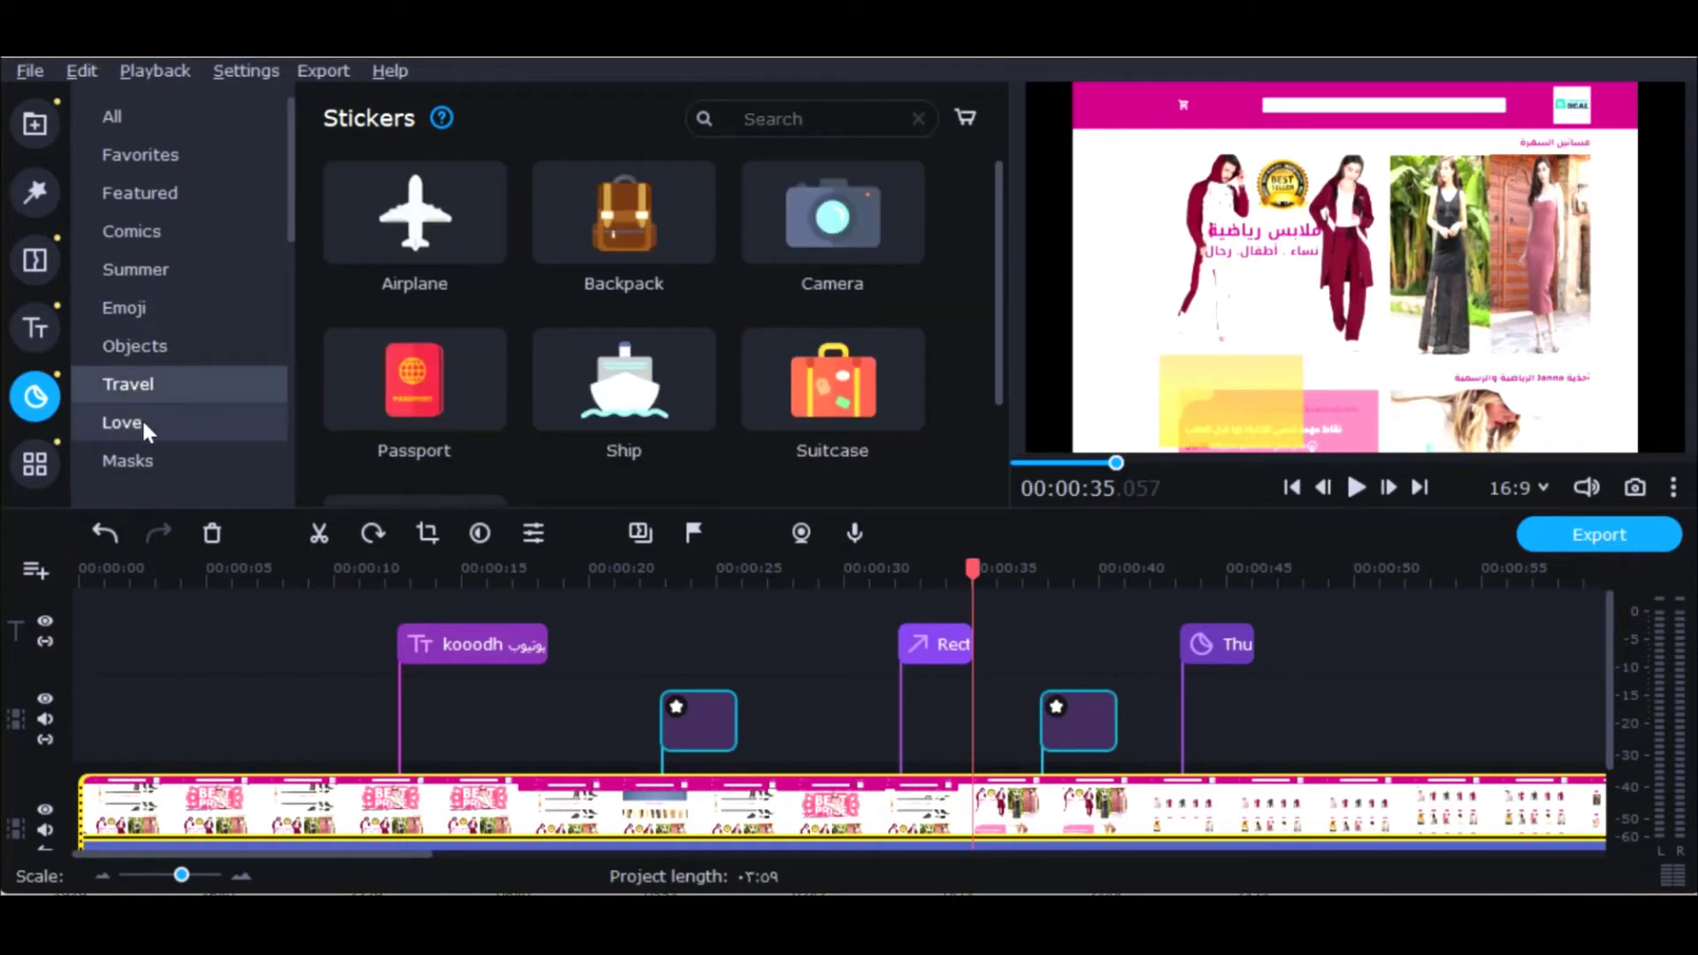
pyautogui.click(143, 425)
pyautogui.click(143, 460)
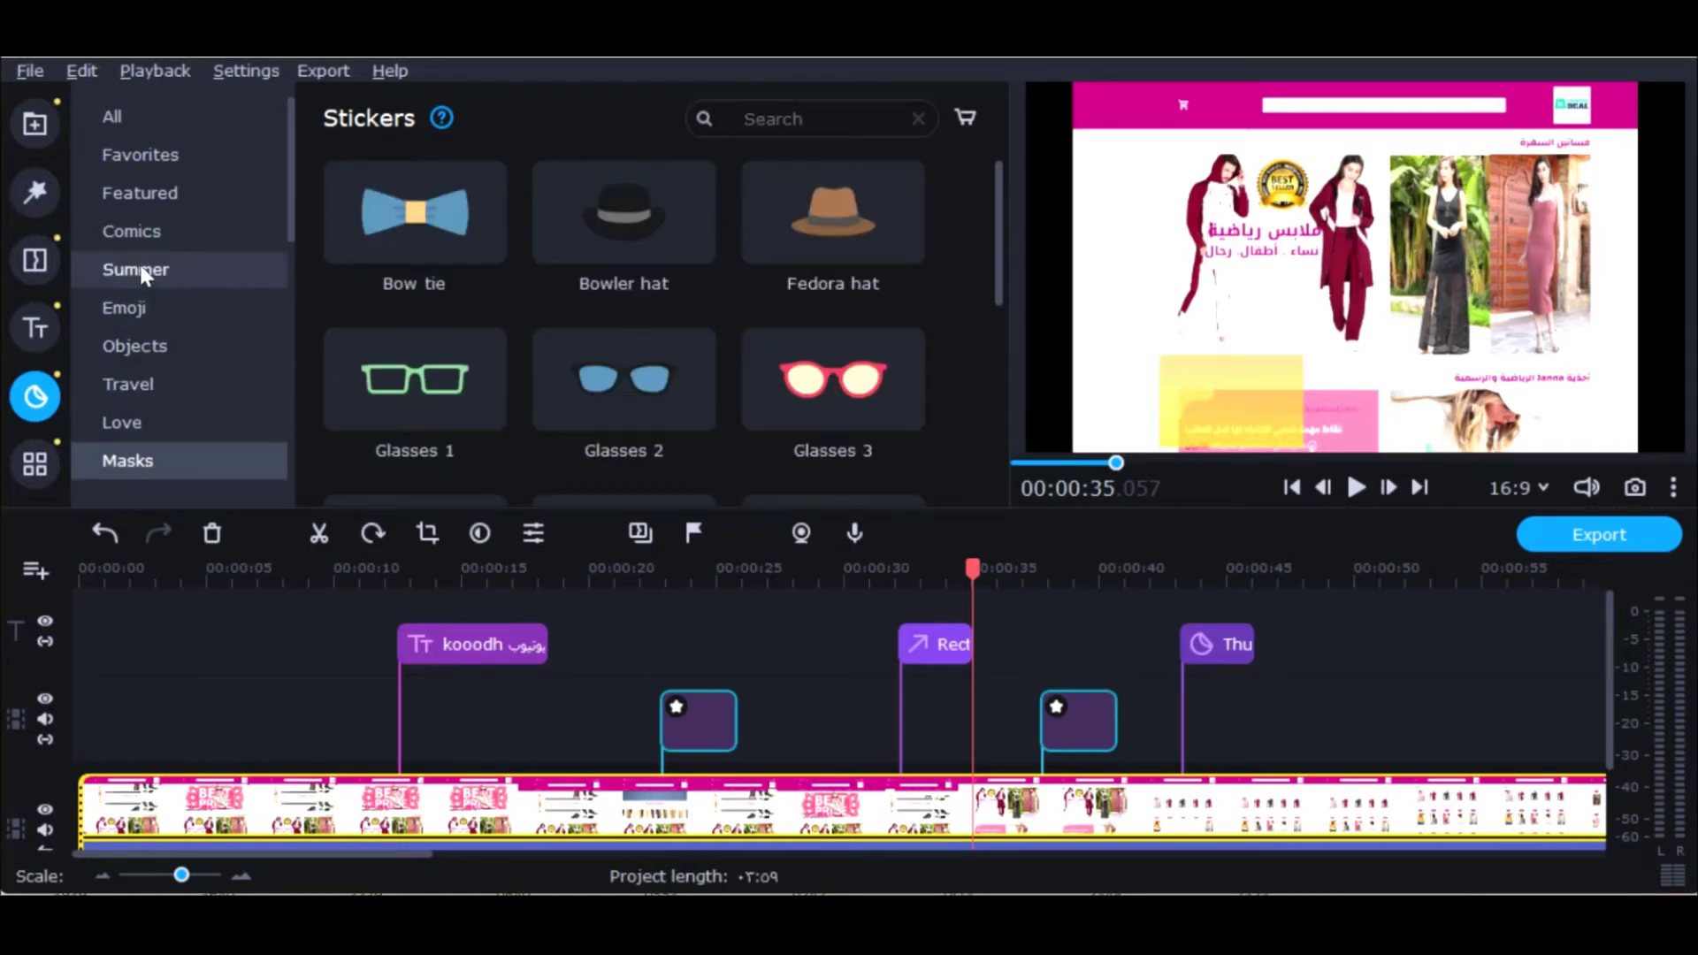
pyautogui.click(142, 194)
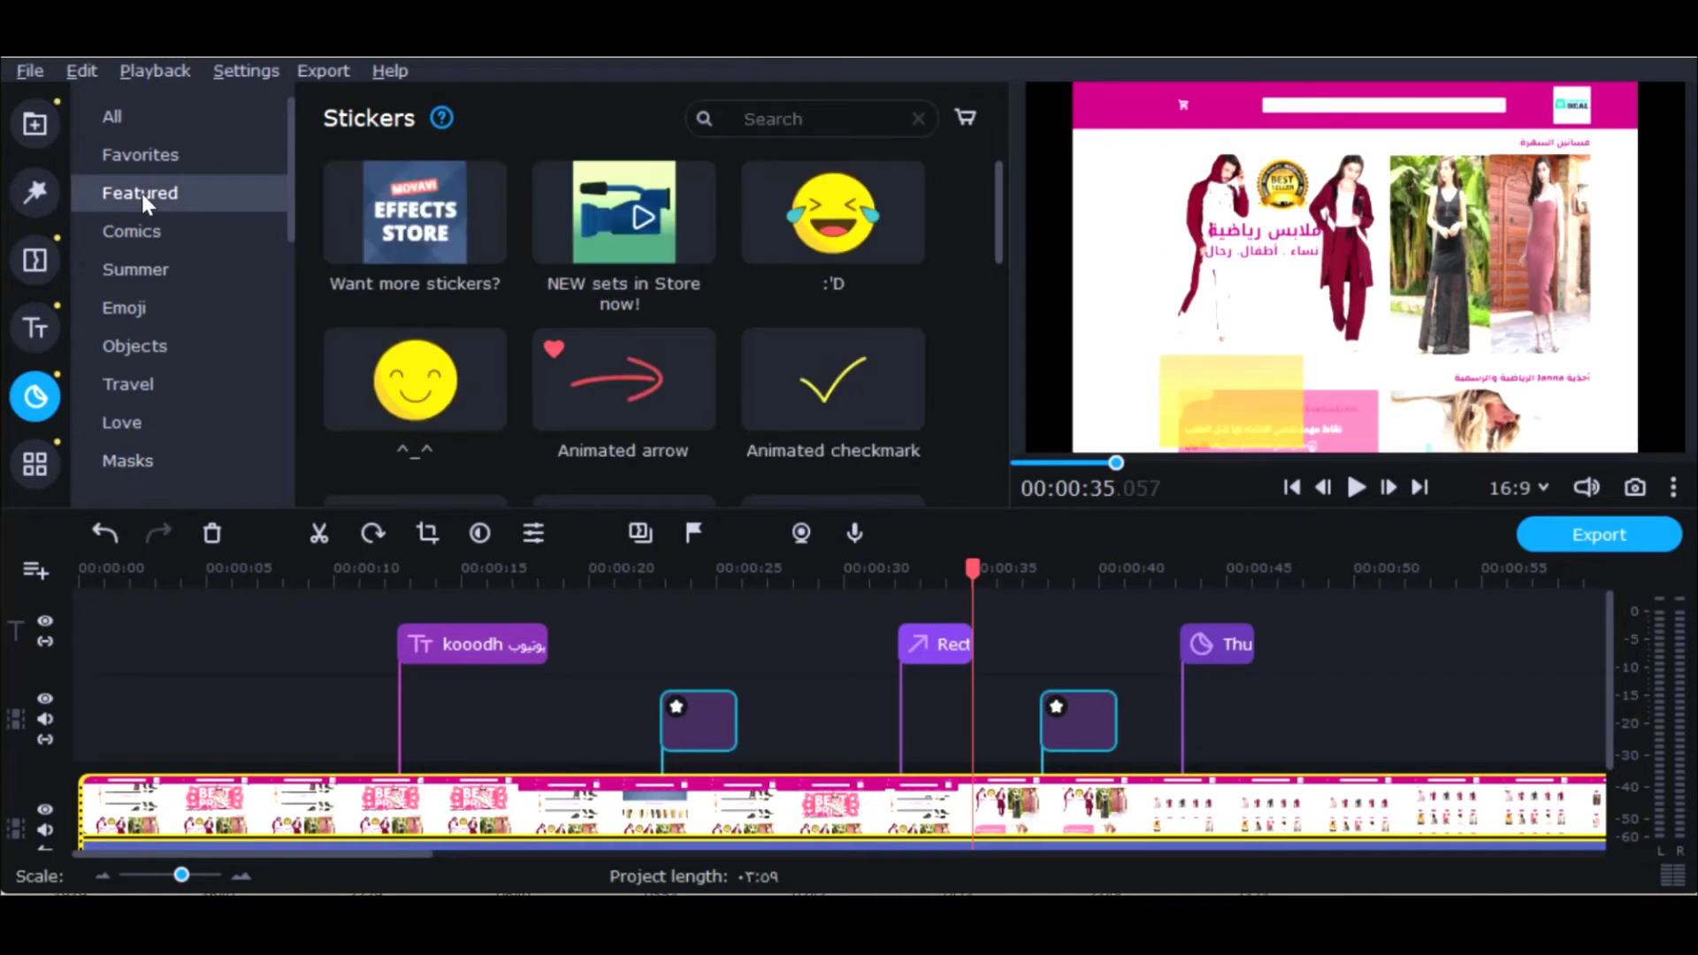
# Step: Place the OMG sticker from the Comics set on the title track at about 50.05 seconds
pyautogui.click(132, 230)
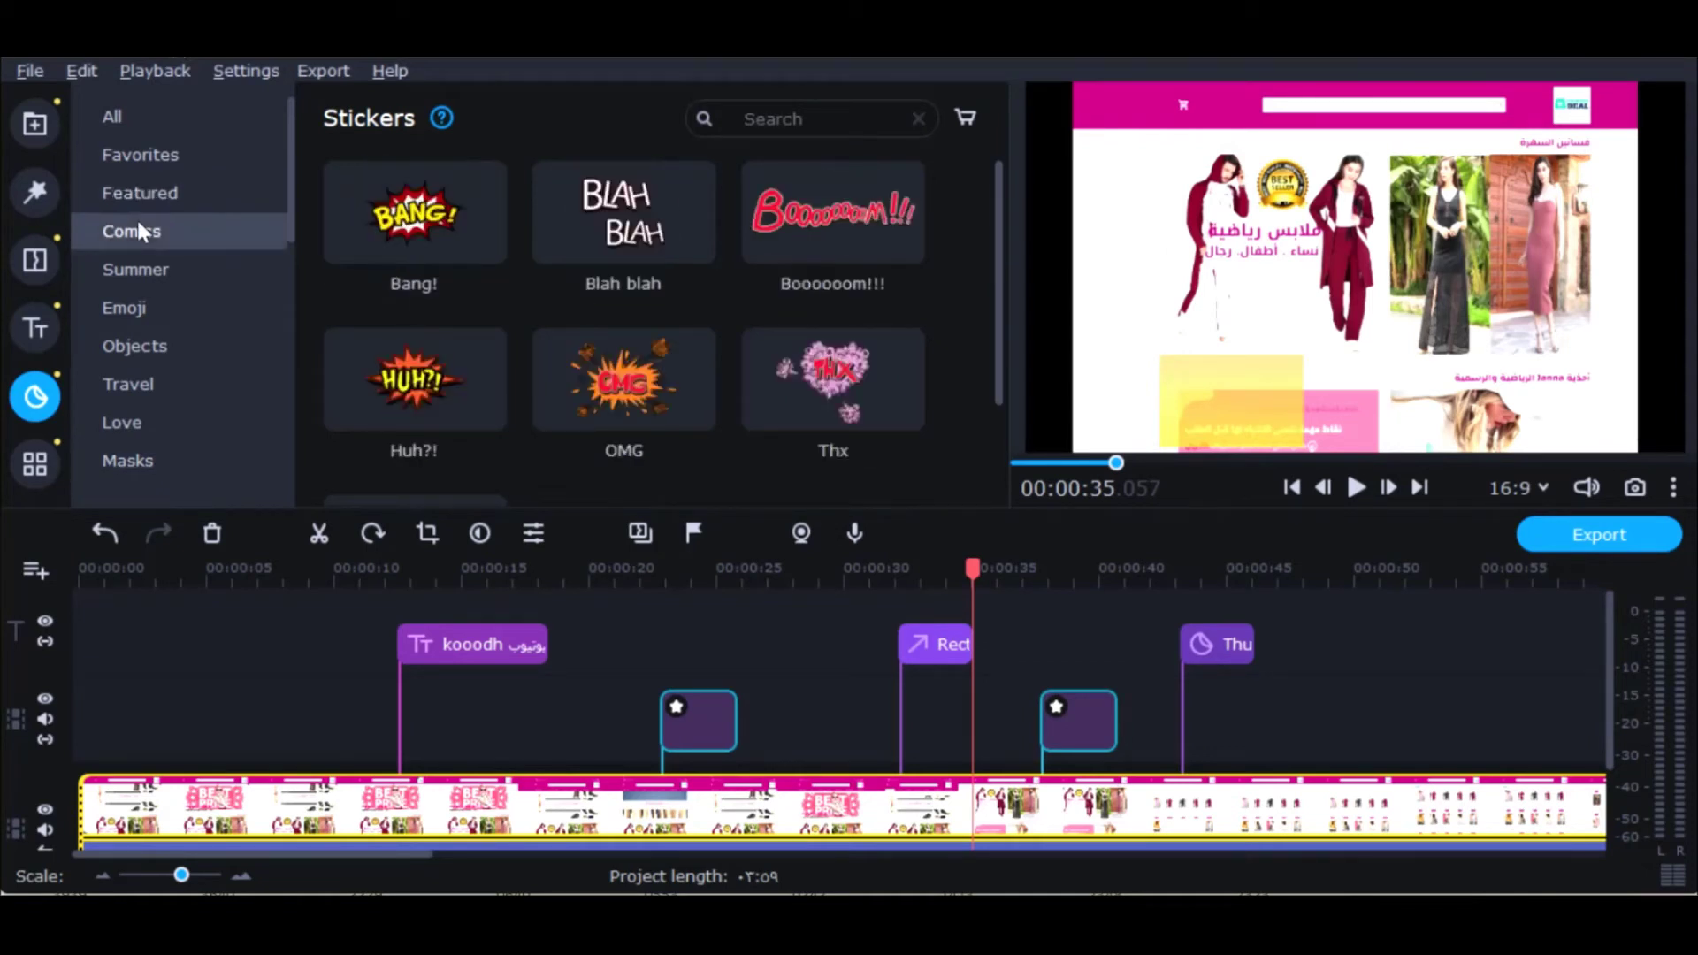
pyautogui.moveTo(598, 371); pyautogui.dragTo(1353, 623)
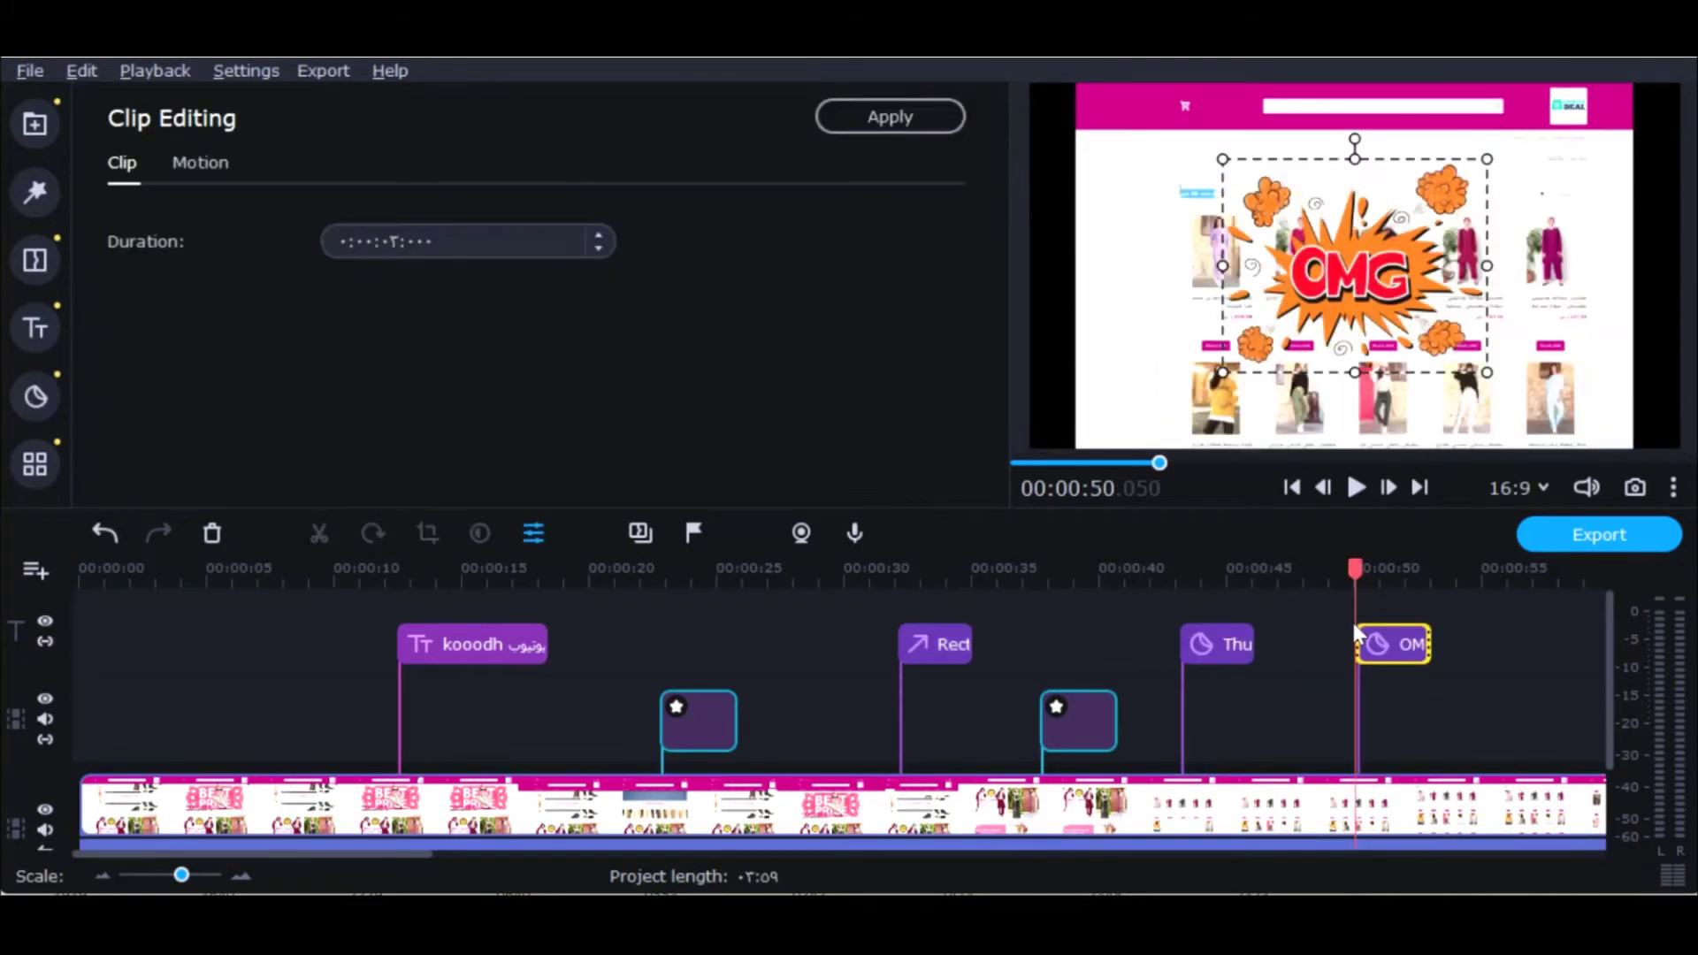
# Step: Play the video through the start of the OMG sticker from about 50 to 51 seconds
pyautogui.click(1318, 783)
pyautogui.click(1358, 489)
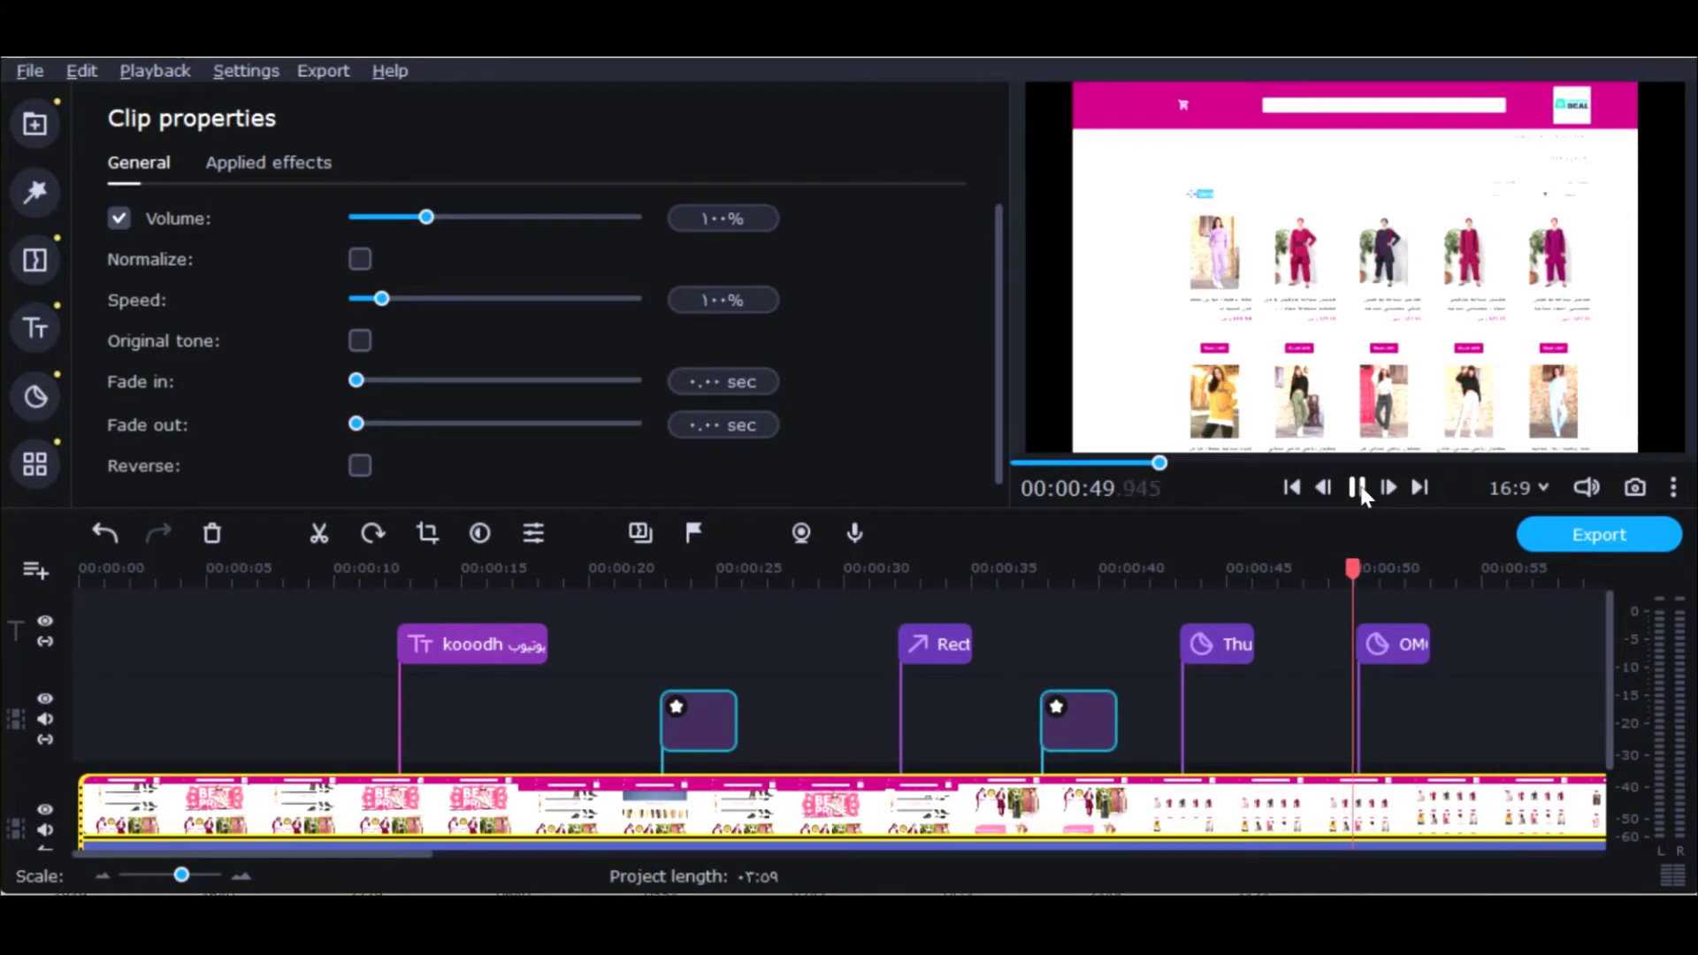
pyautogui.click(1357, 488)
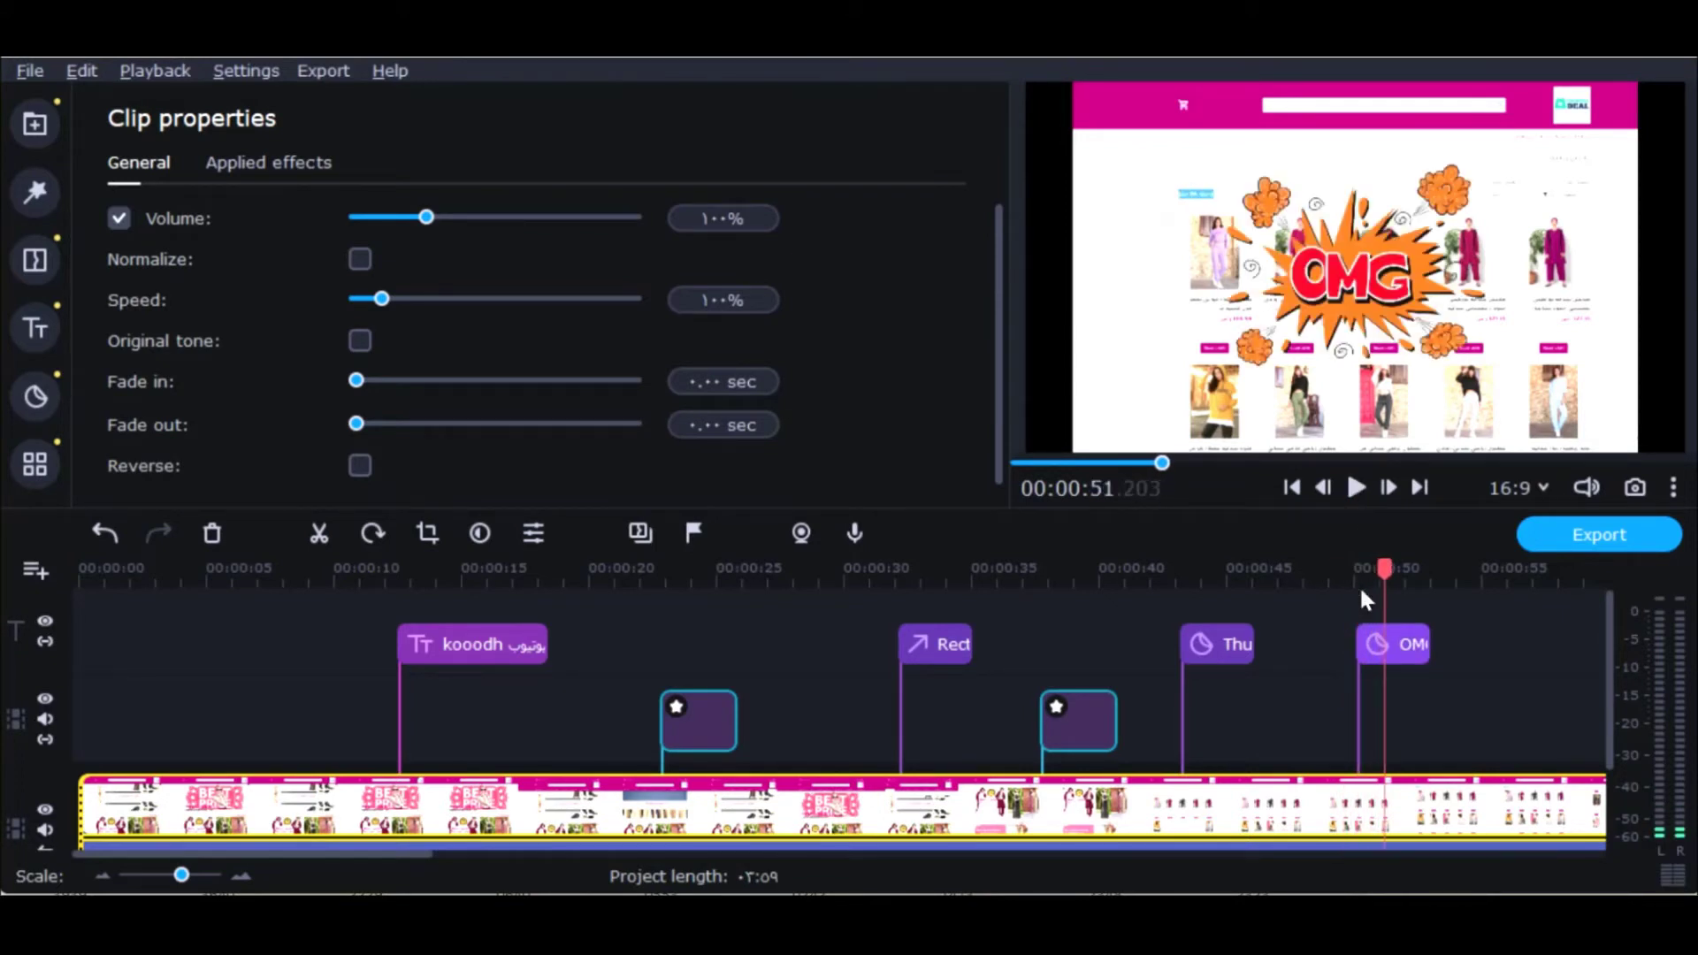
# Step: Check the OMG sticker's duration and motion tracking settings, and delete the sticker from the title track
pyautogui.click(1413, 644)
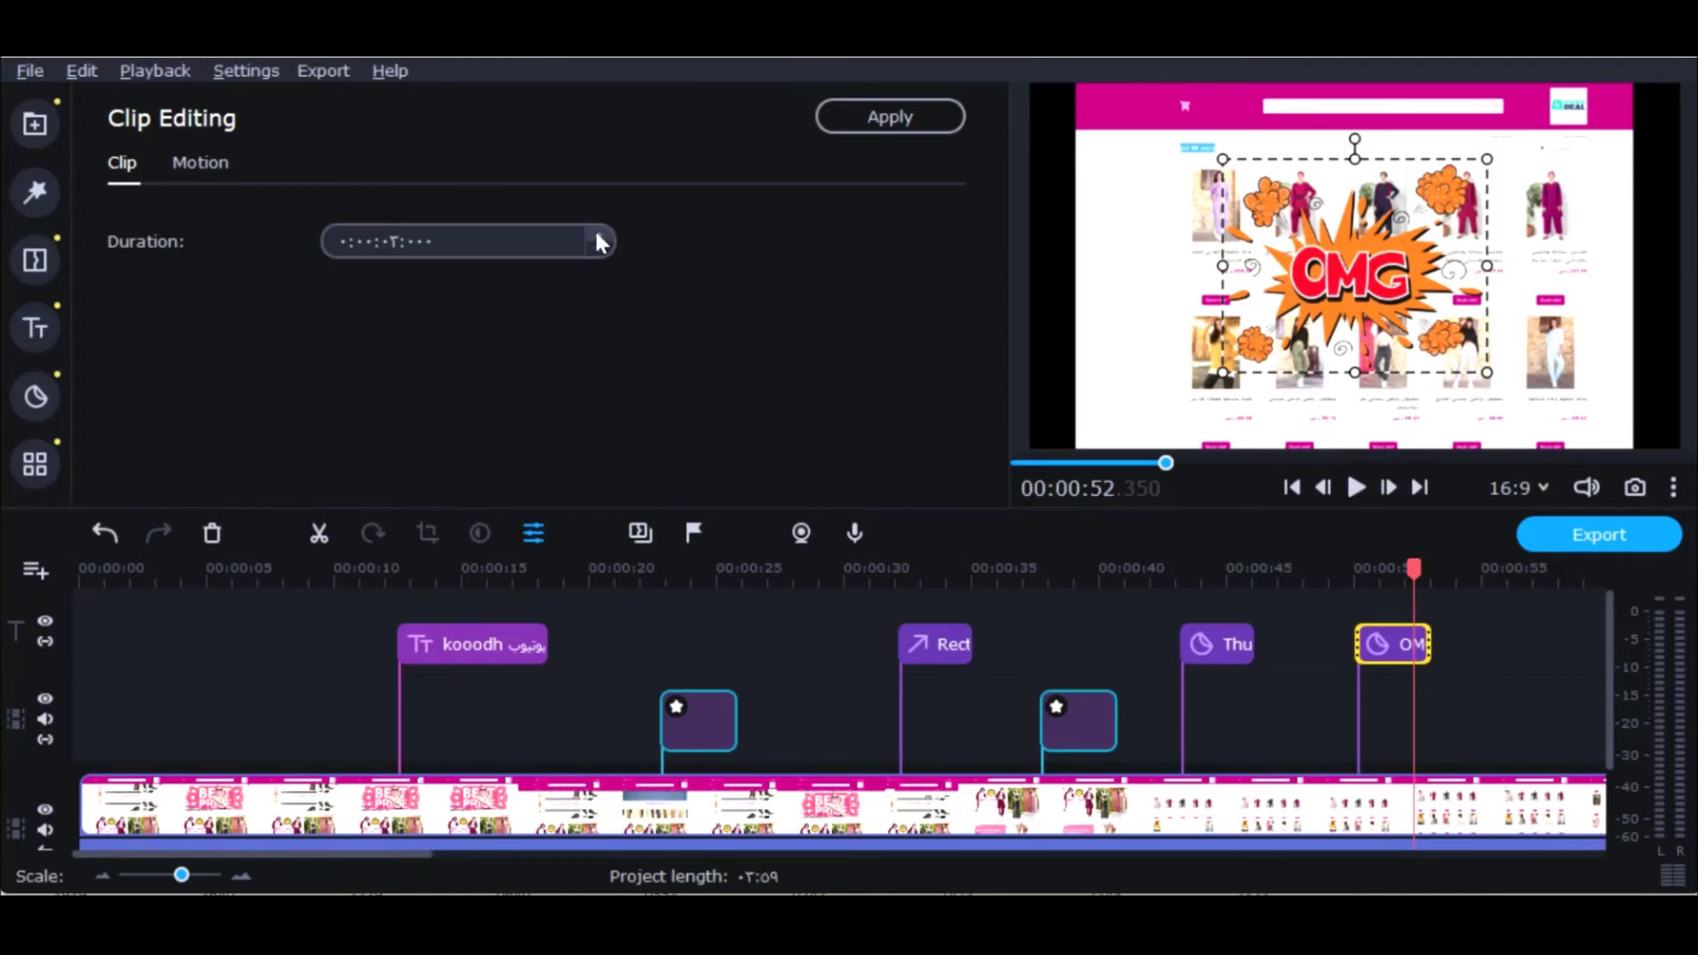
pyautogui.click(218, 164)
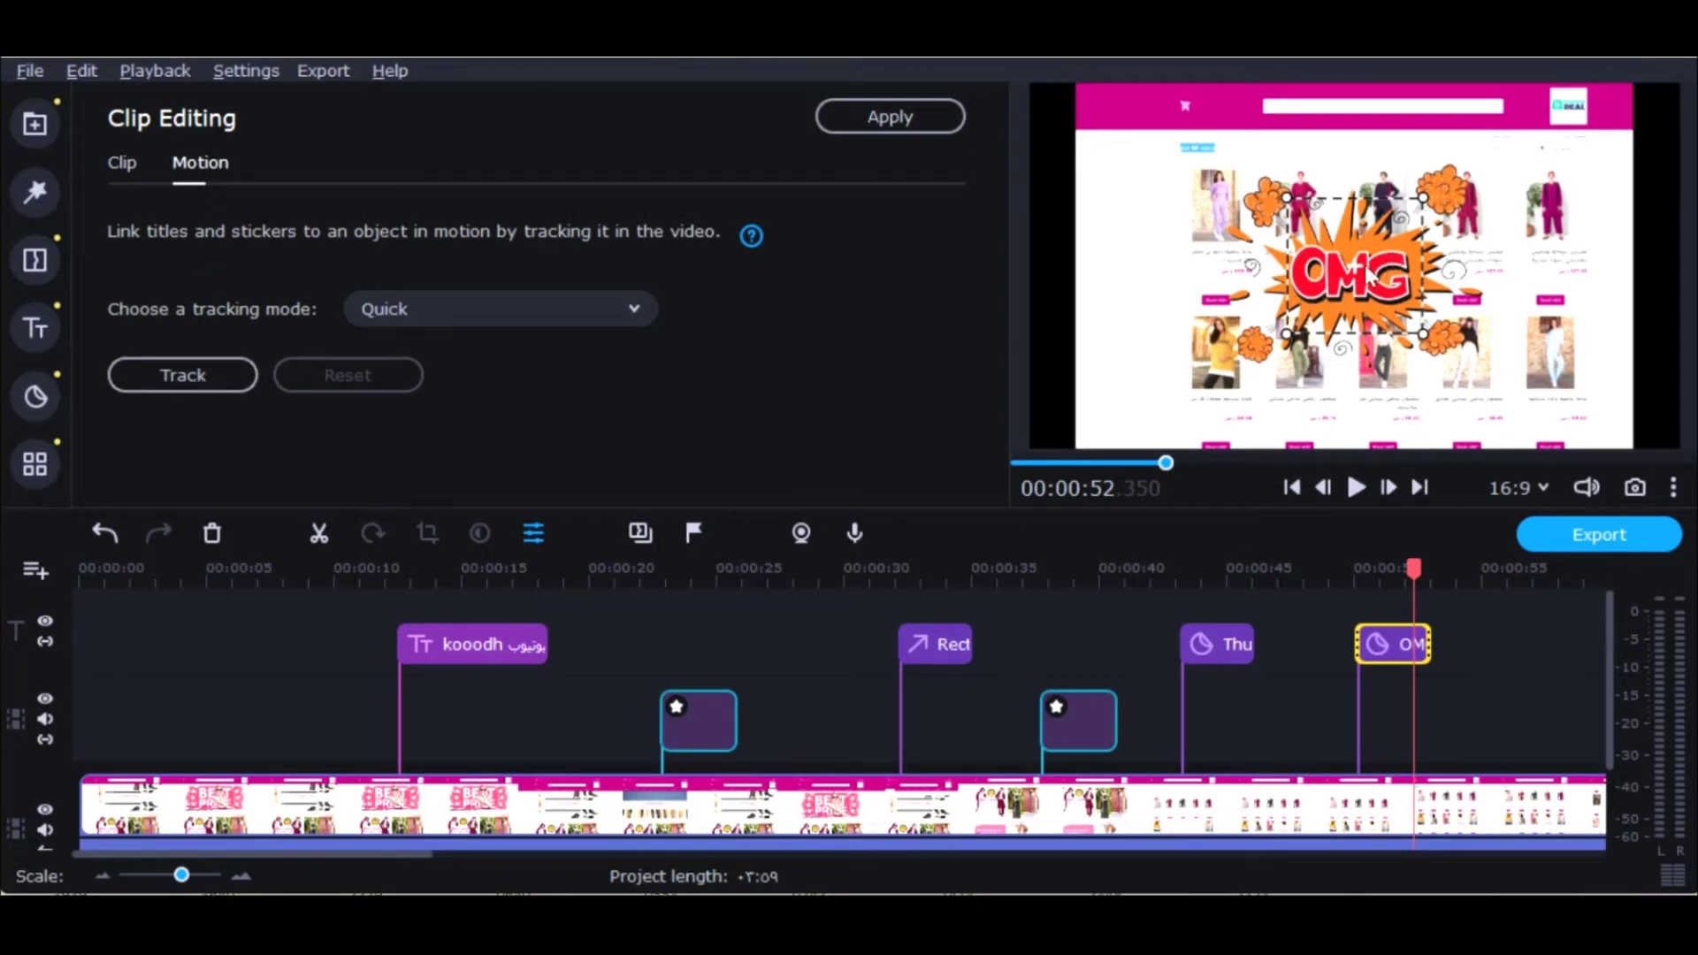
pyautogui.click(884, 118)
pyautogui.click(1387, 656)
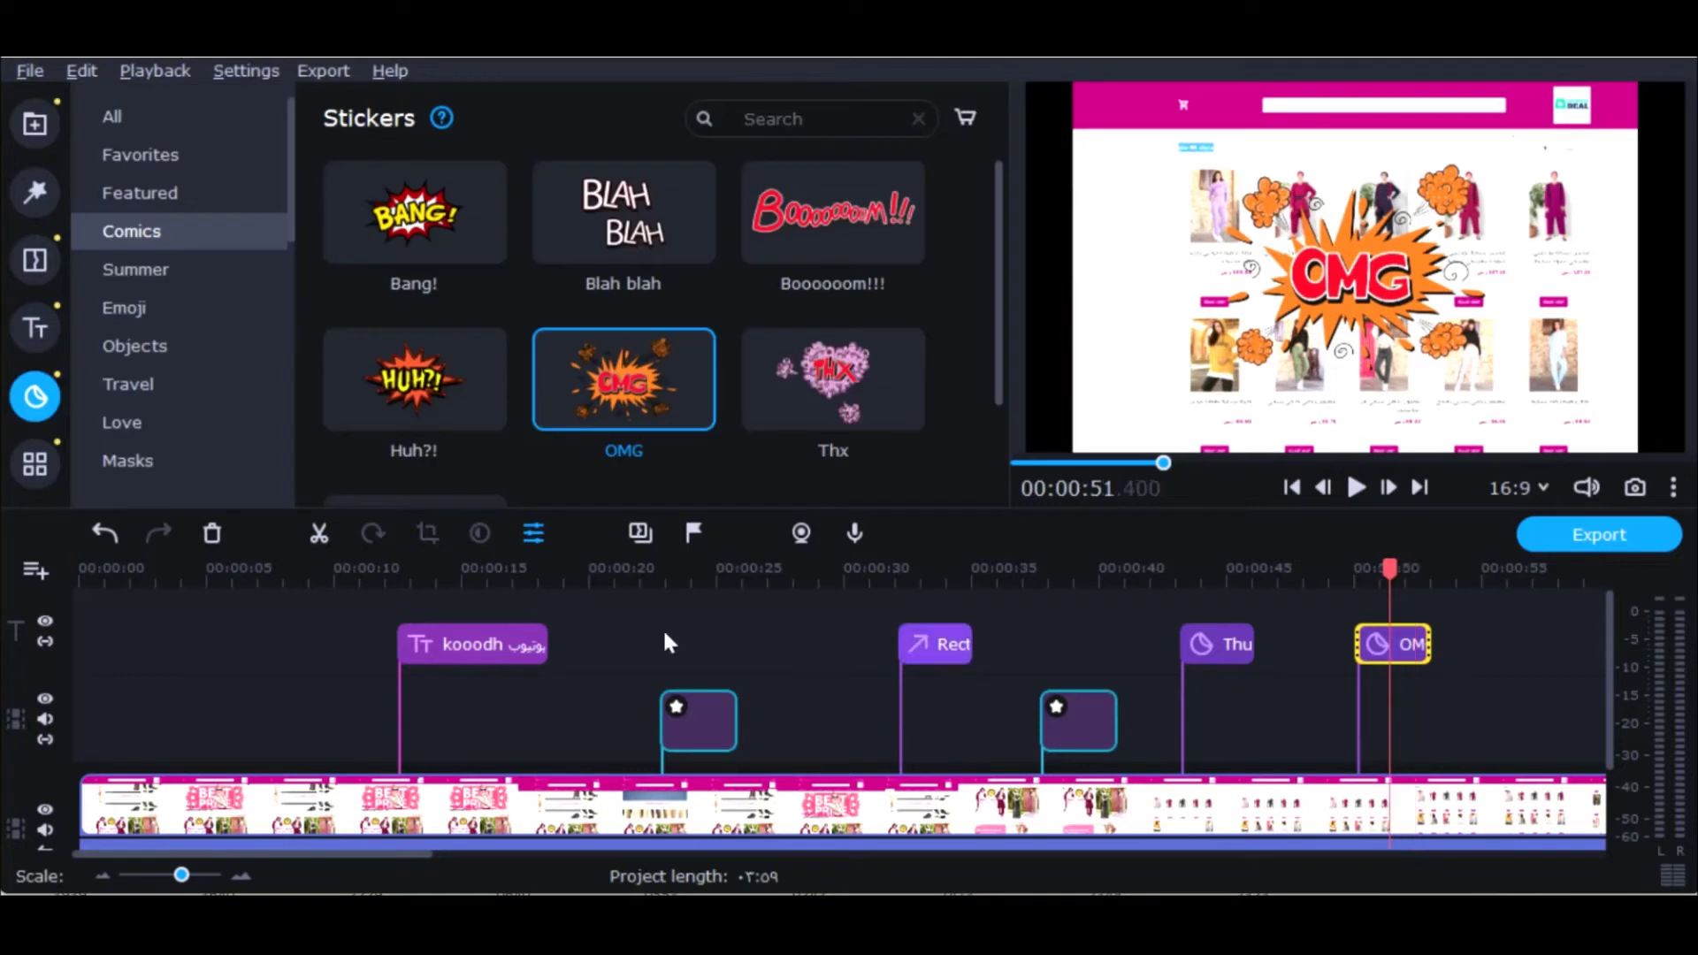
pyautogui.click(227, 536)
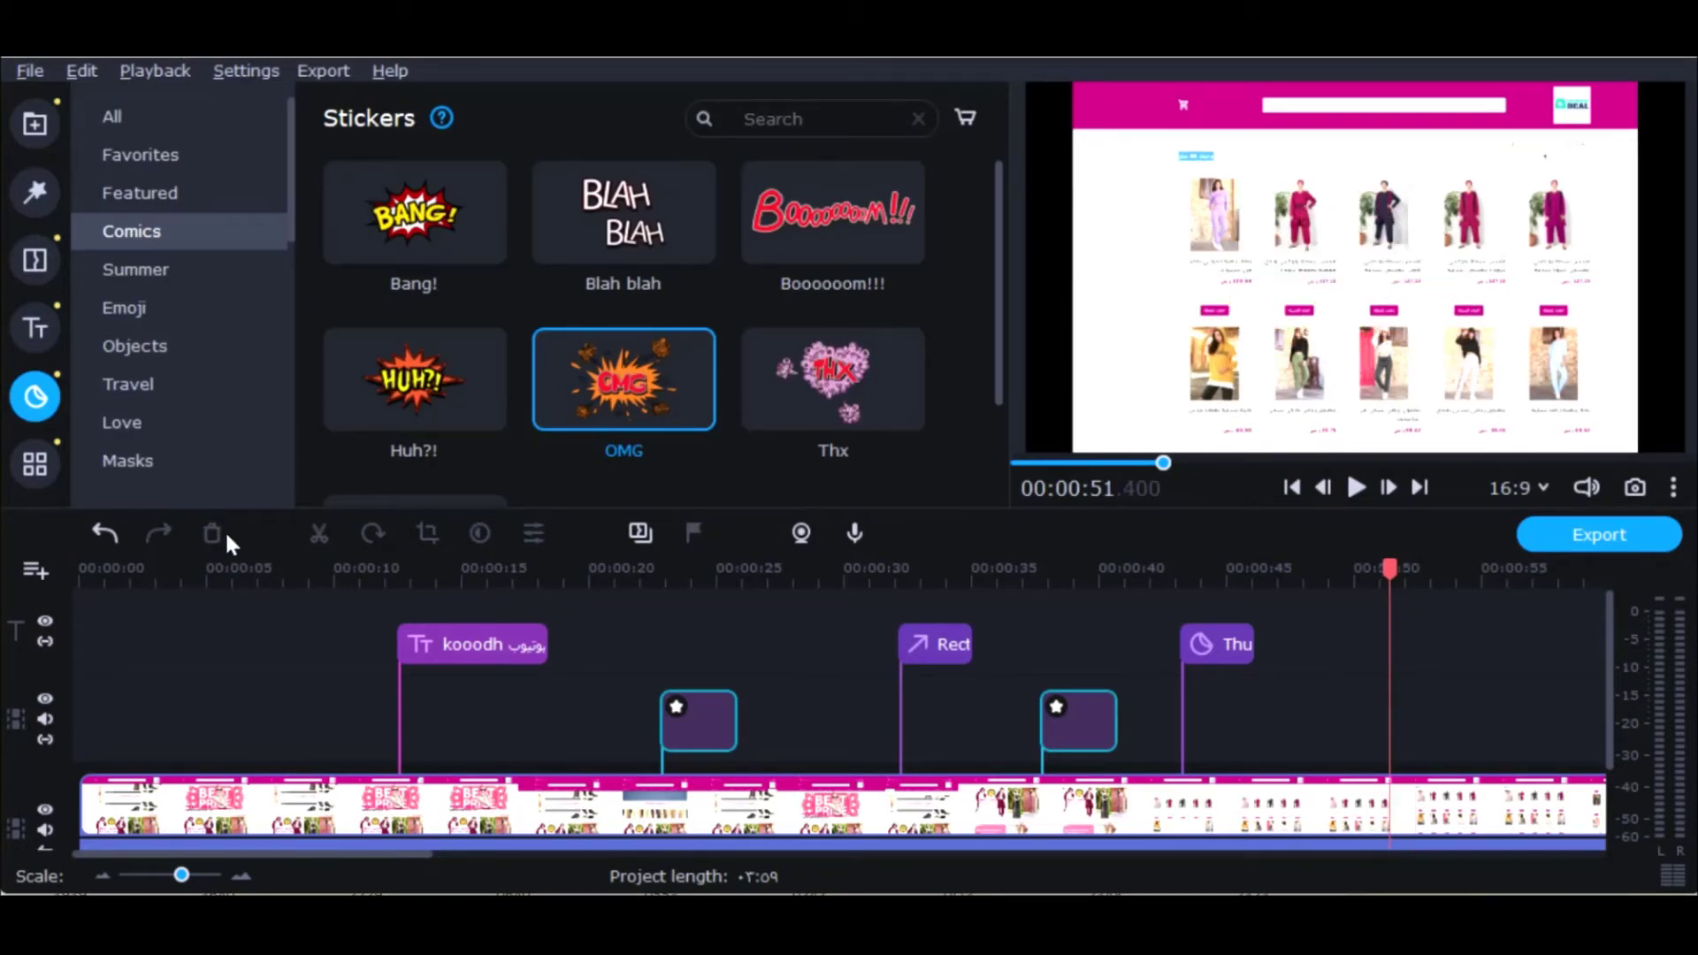
# Step: Browse the Emoji, Objects, Travel, Love and Masks sticker sets
pyautogui.click(171, 310)
pyautogui.click(157, 337)
pyautogui.click(156, 382)
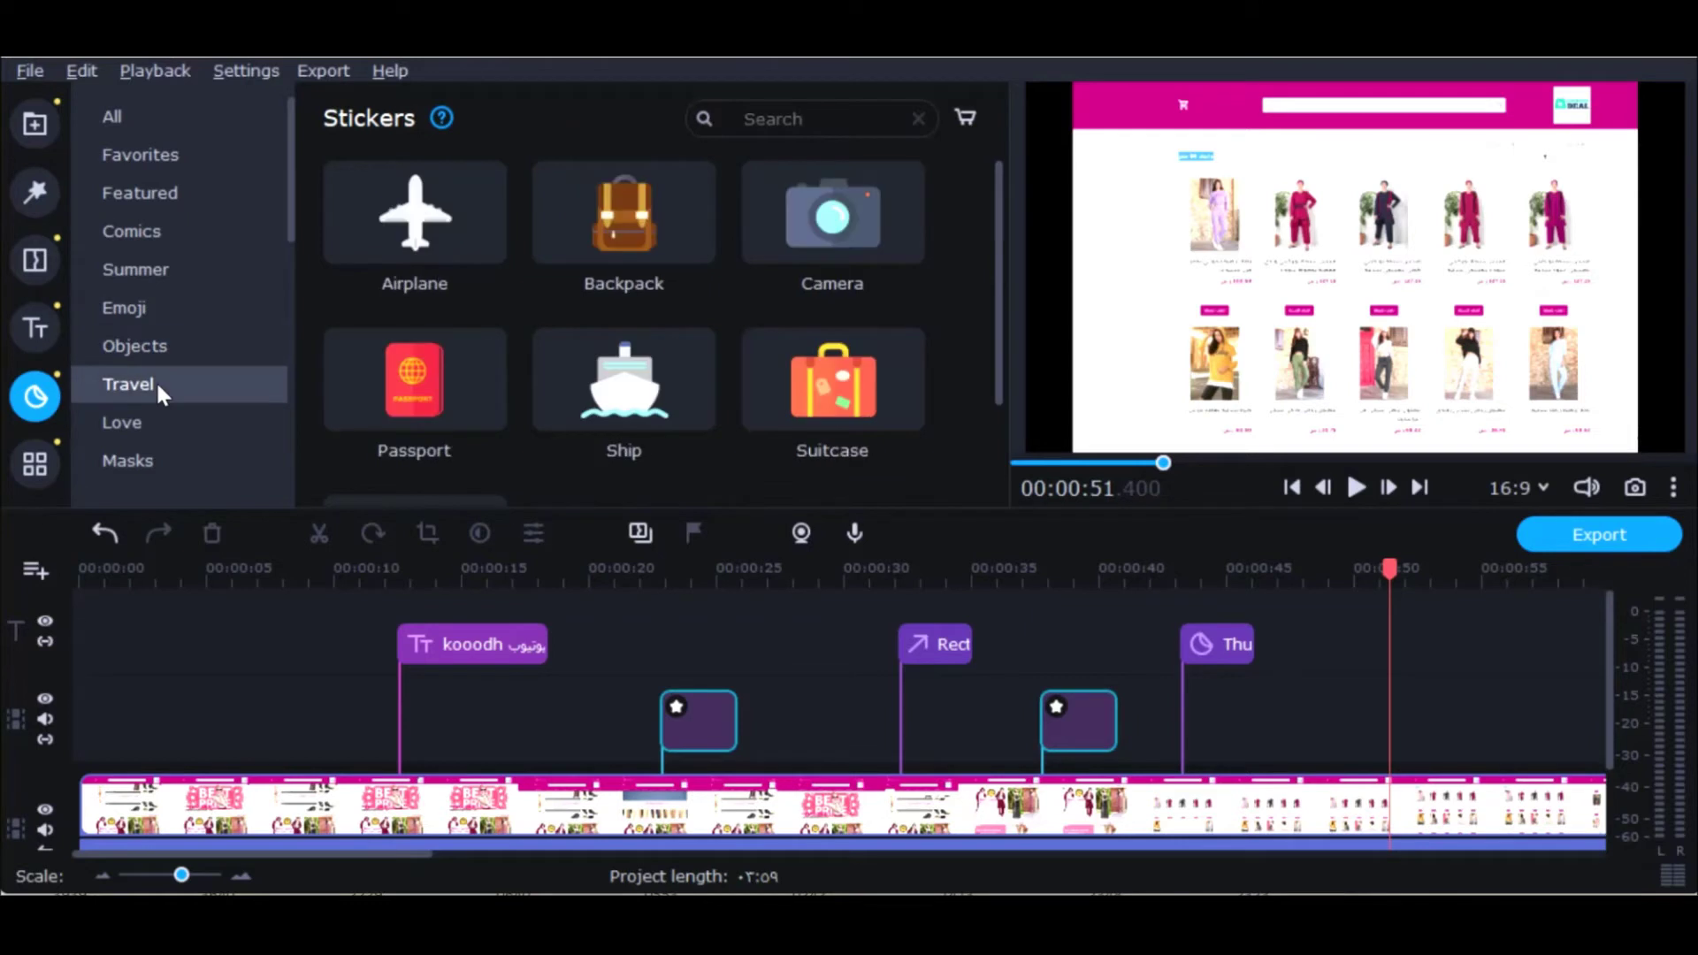
pyautogui.scroll(-1, 490, 267)
pyautogui.scroll(-1, 490, 267)
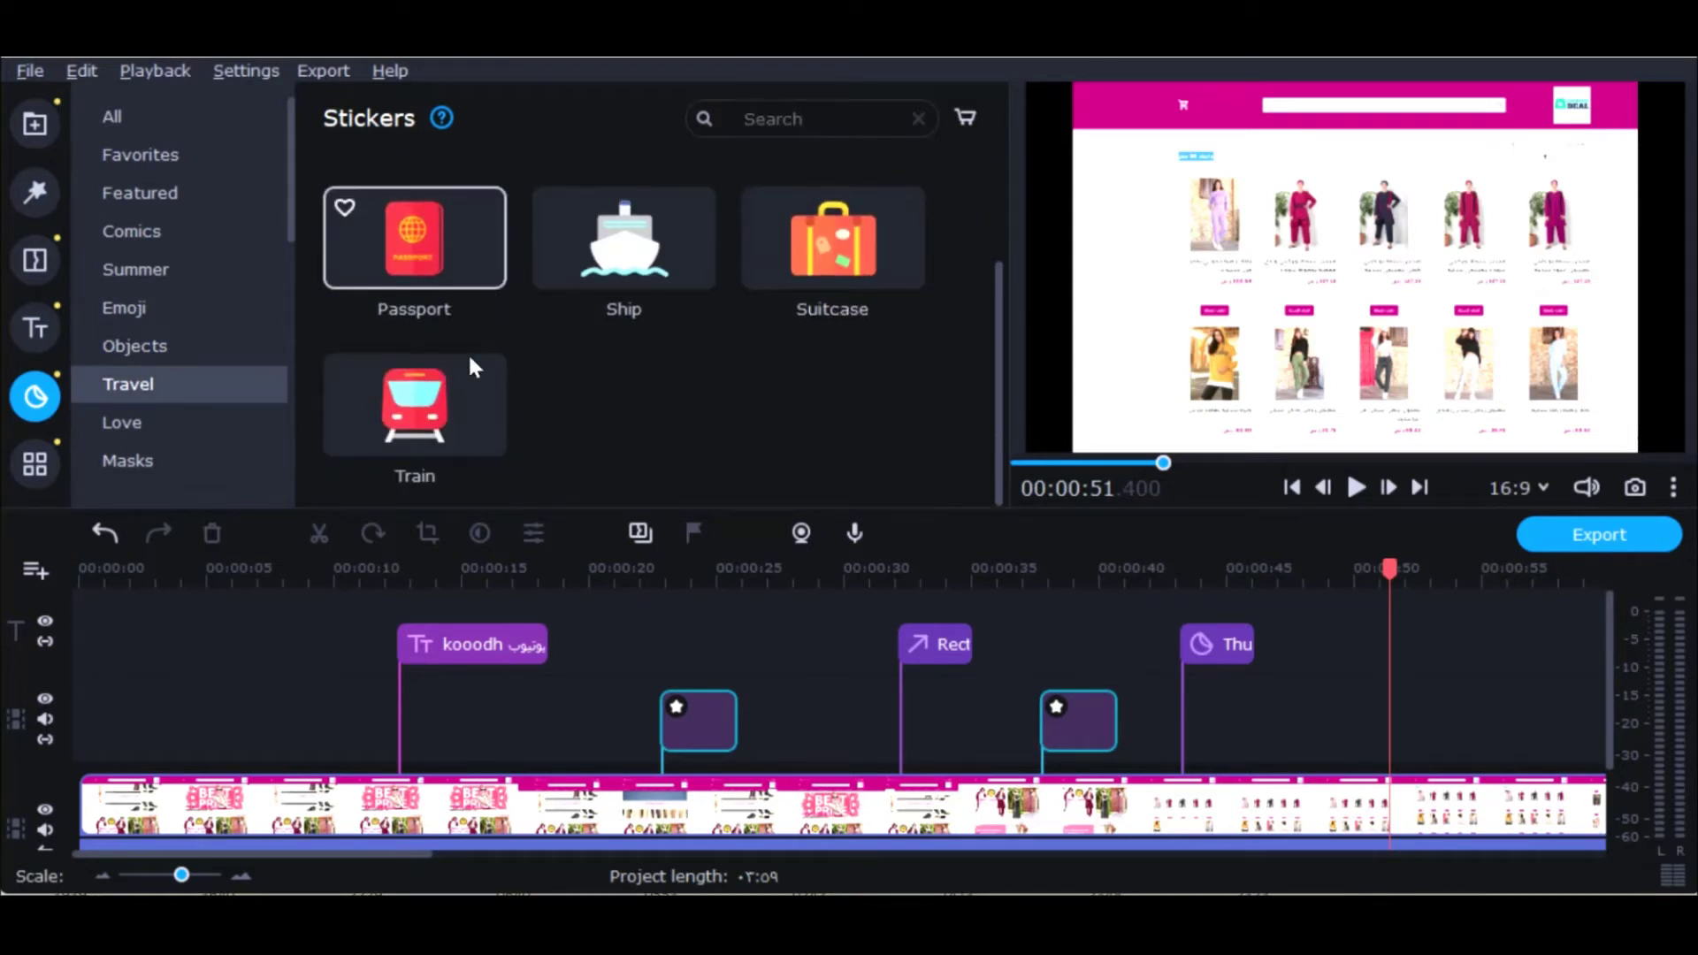
pyautogui.click(152, 422)
pyautogui.scroll(-10, 544, 302)
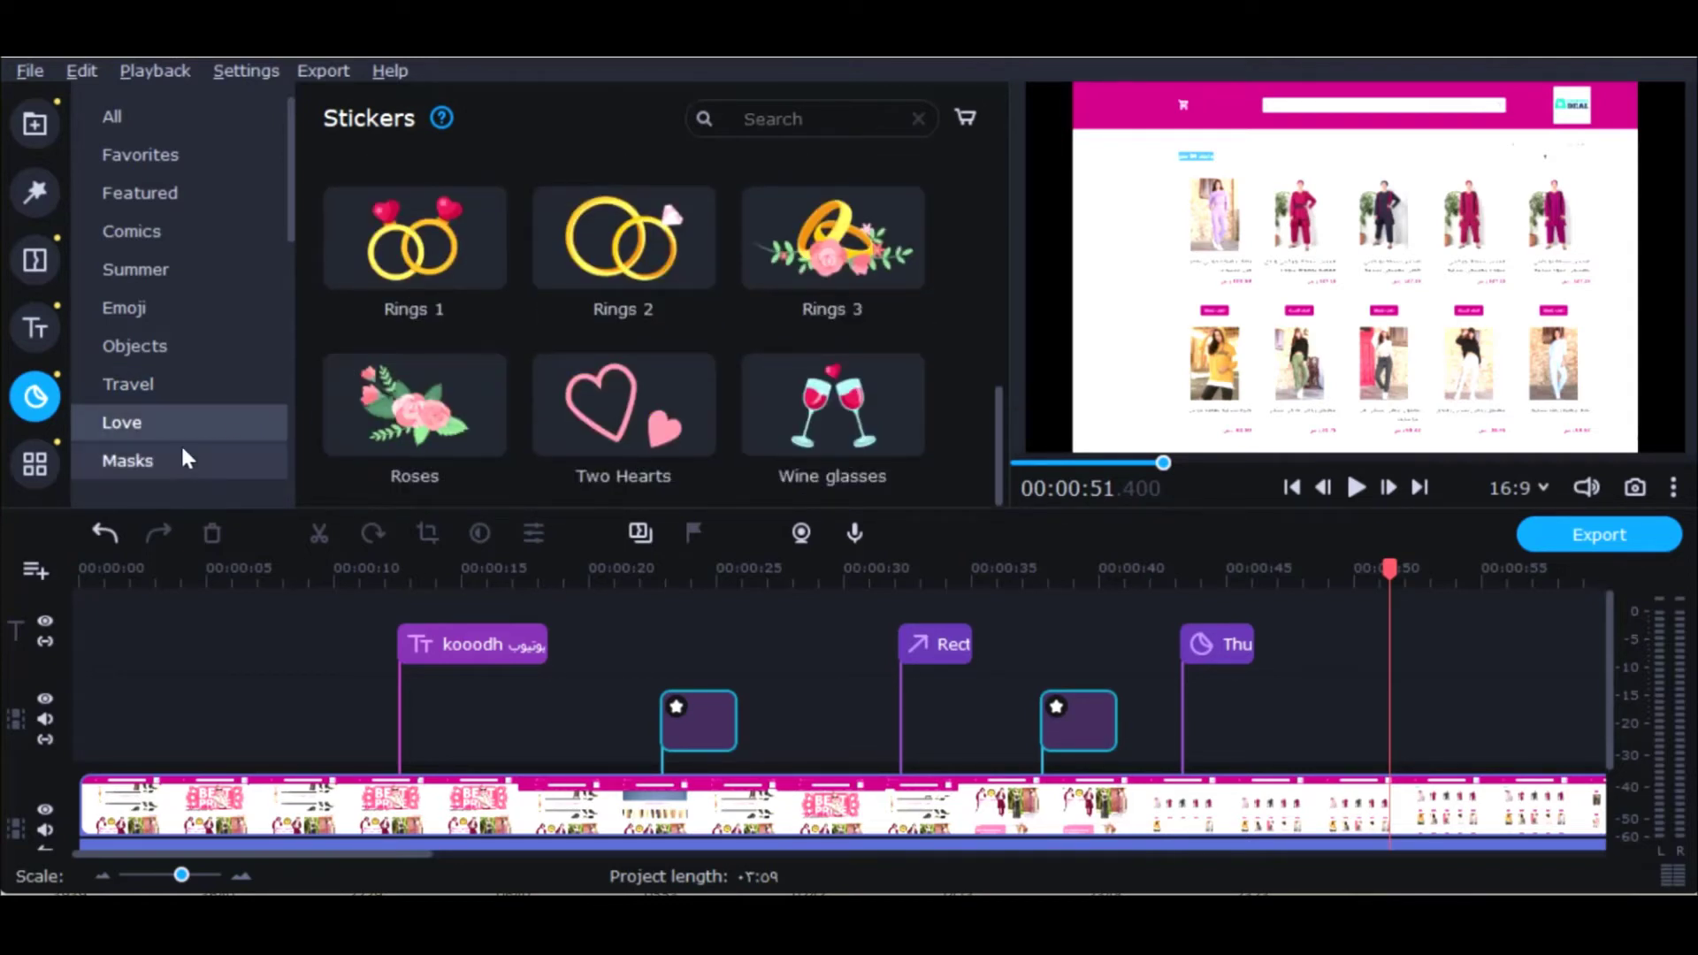
pyautogui.click(213, 455)
pyautogui.scroll(-4, 635, 267)
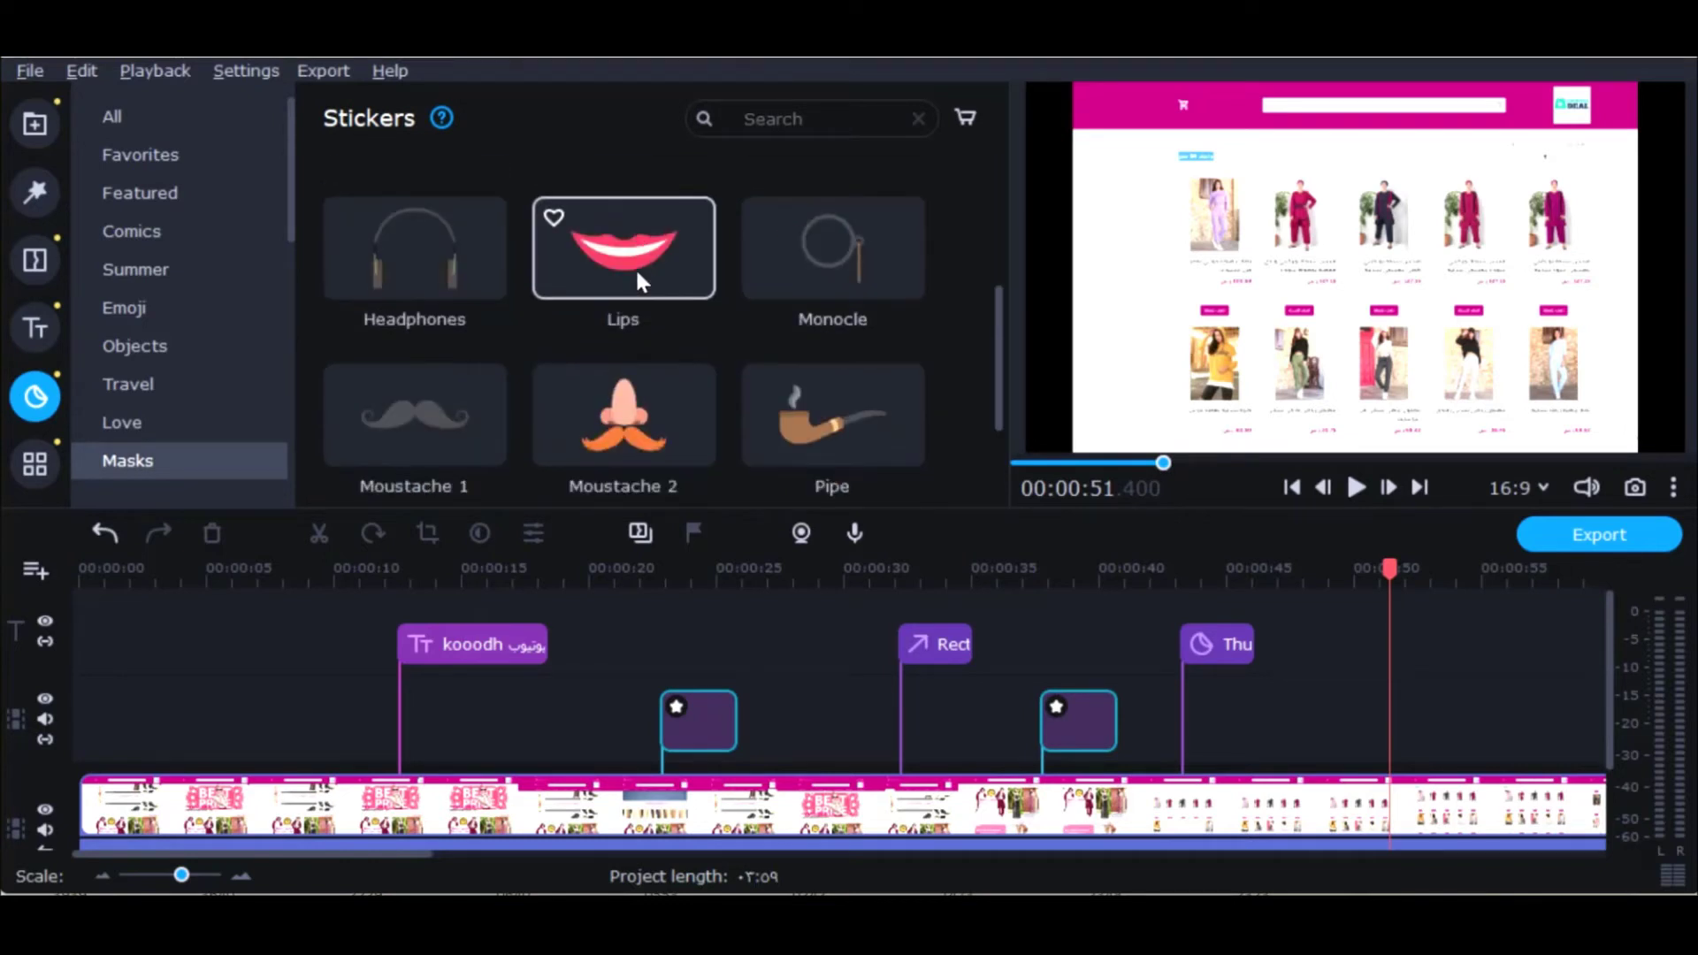
pyautogui.scroll(-2, 628, 333)
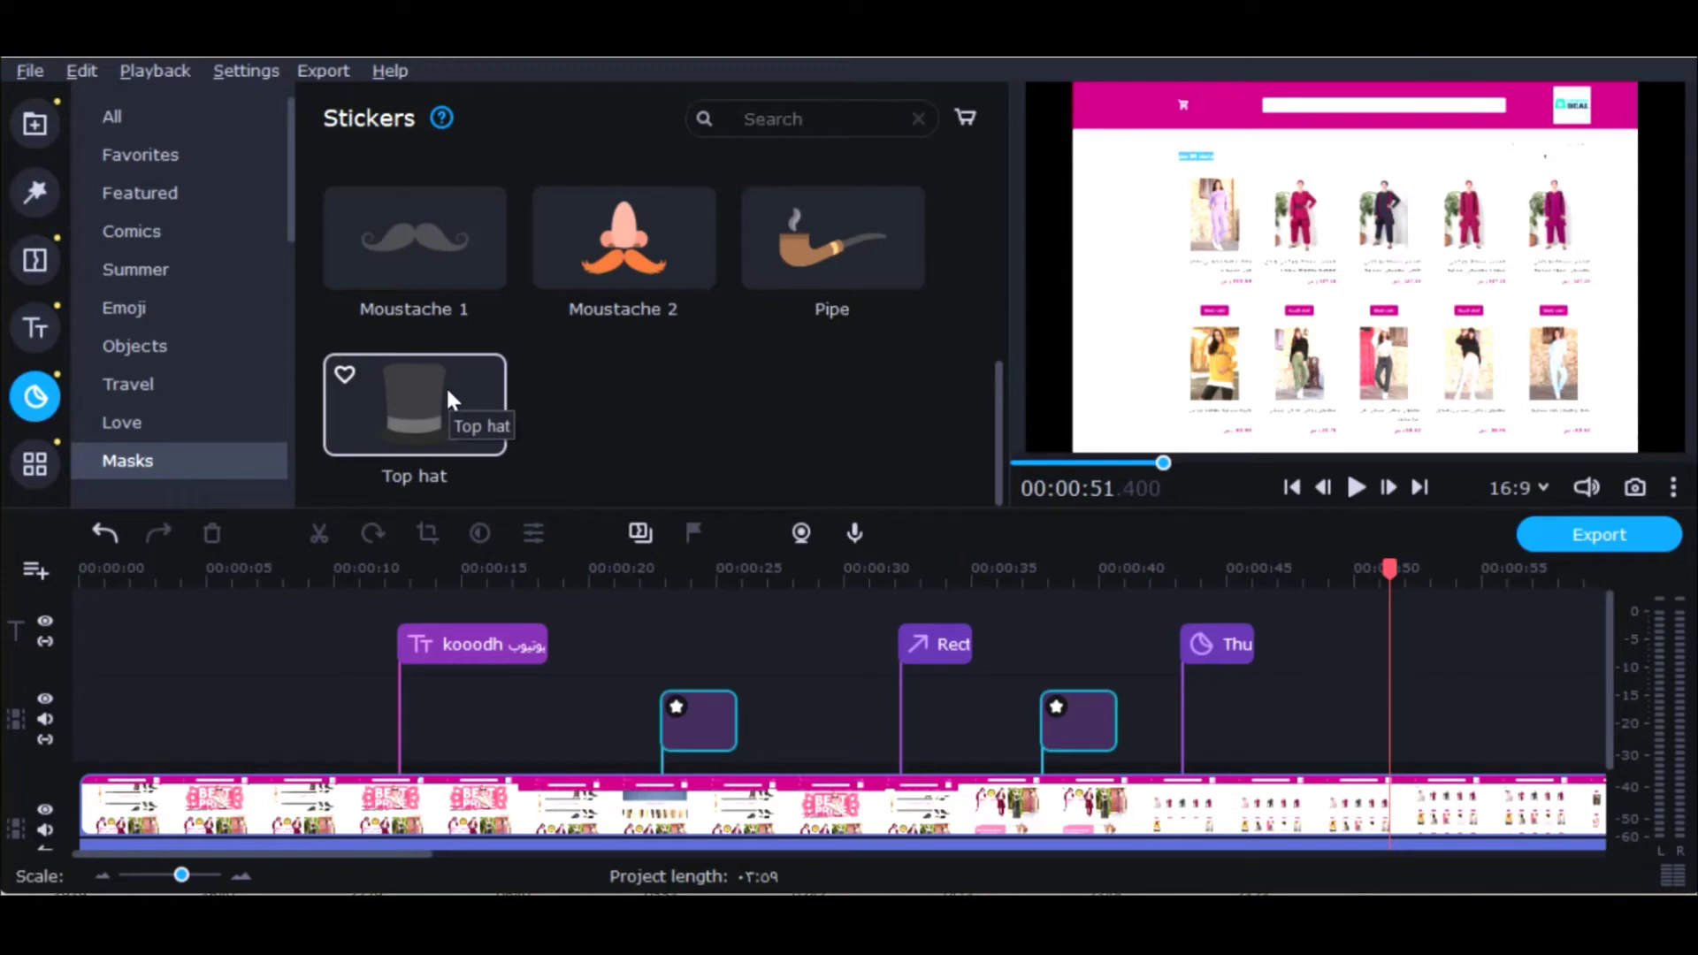
pyautogui.click(573, 807)
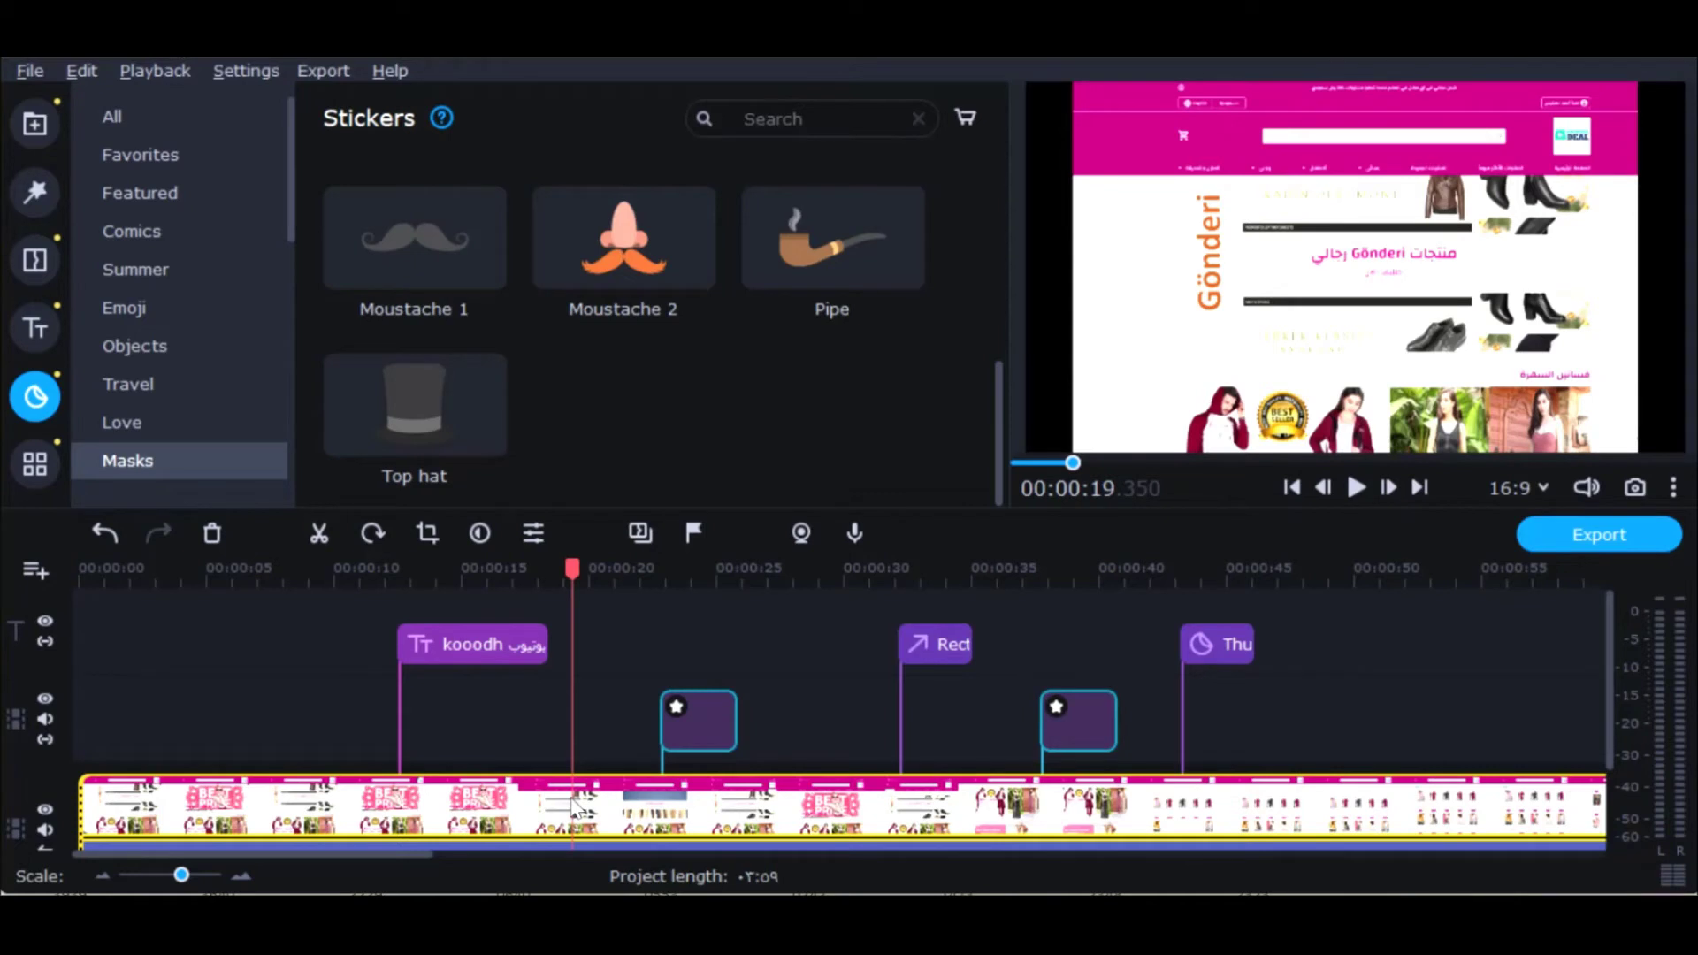
pyautogui.scroll(-10, 573, 807)
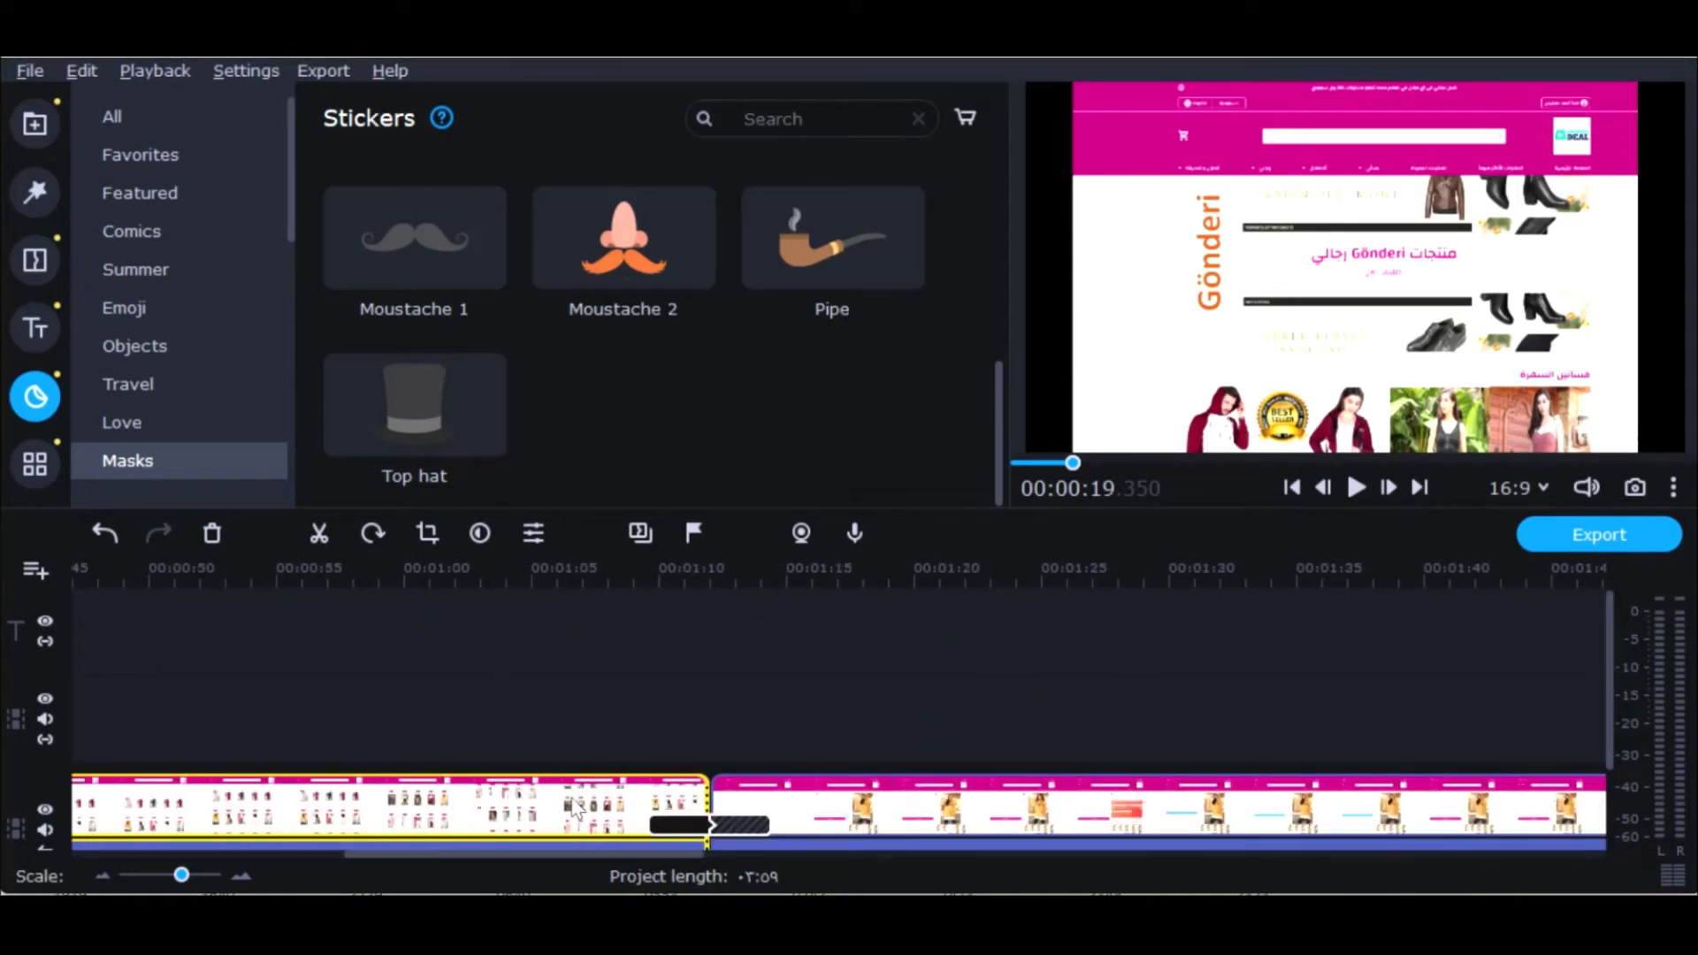
pyautogui.scroll(2, 670, 820)
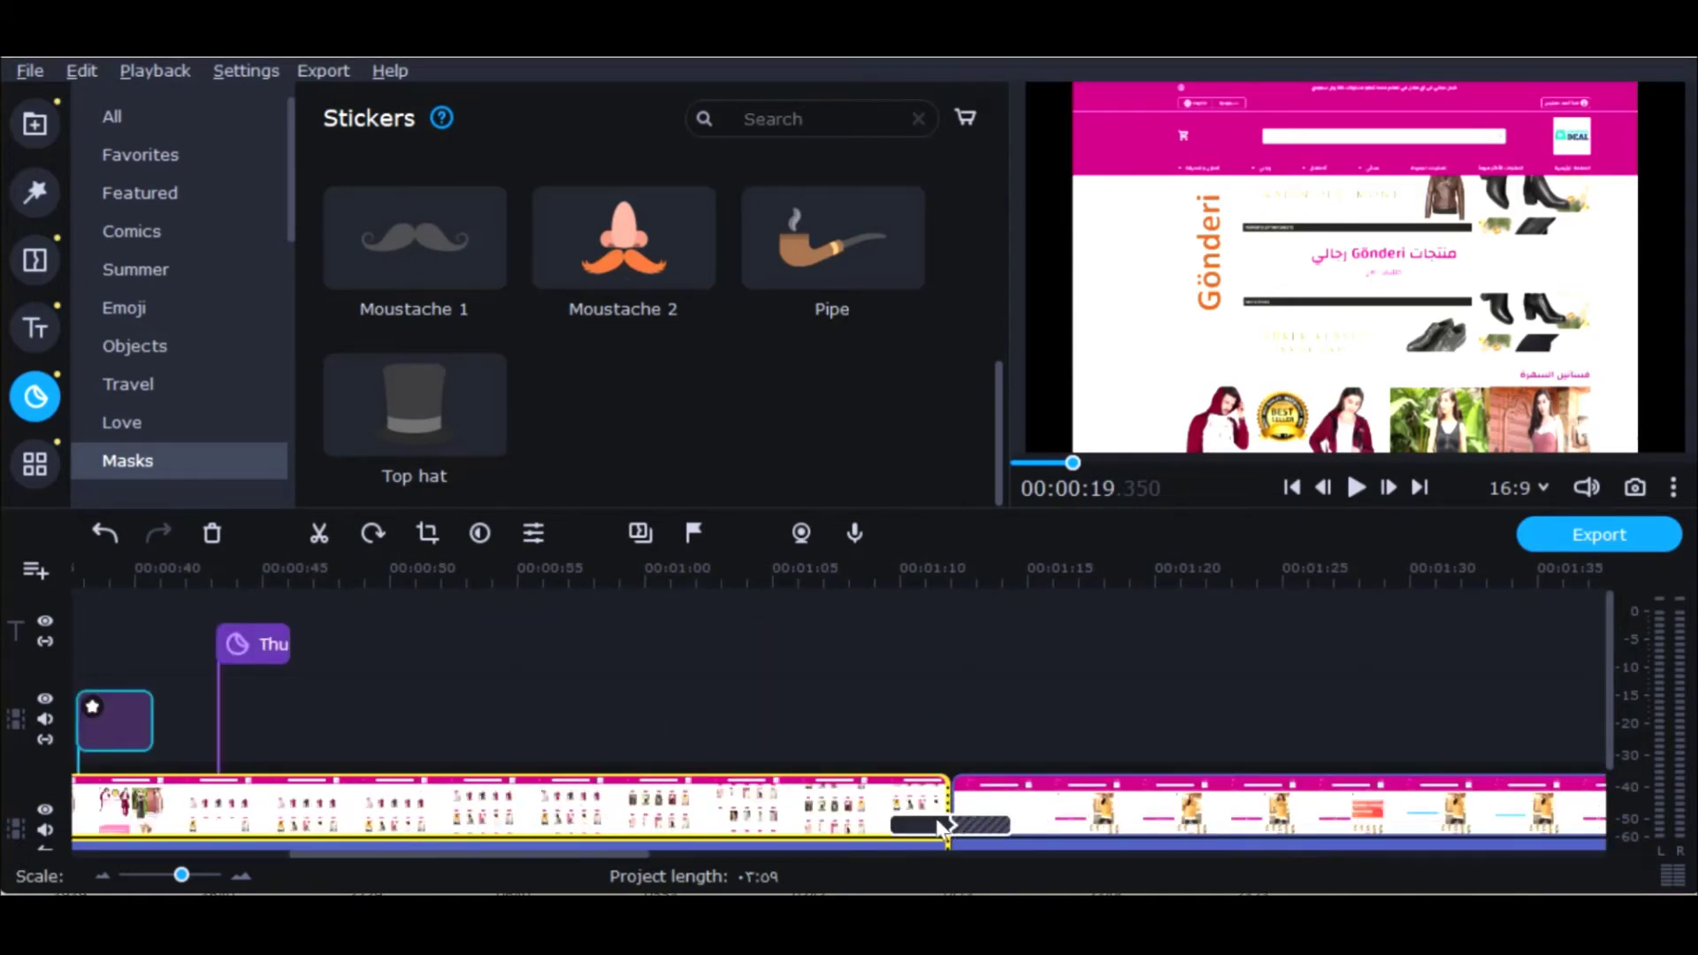
pyautogui.scroll(9, 796, 809)
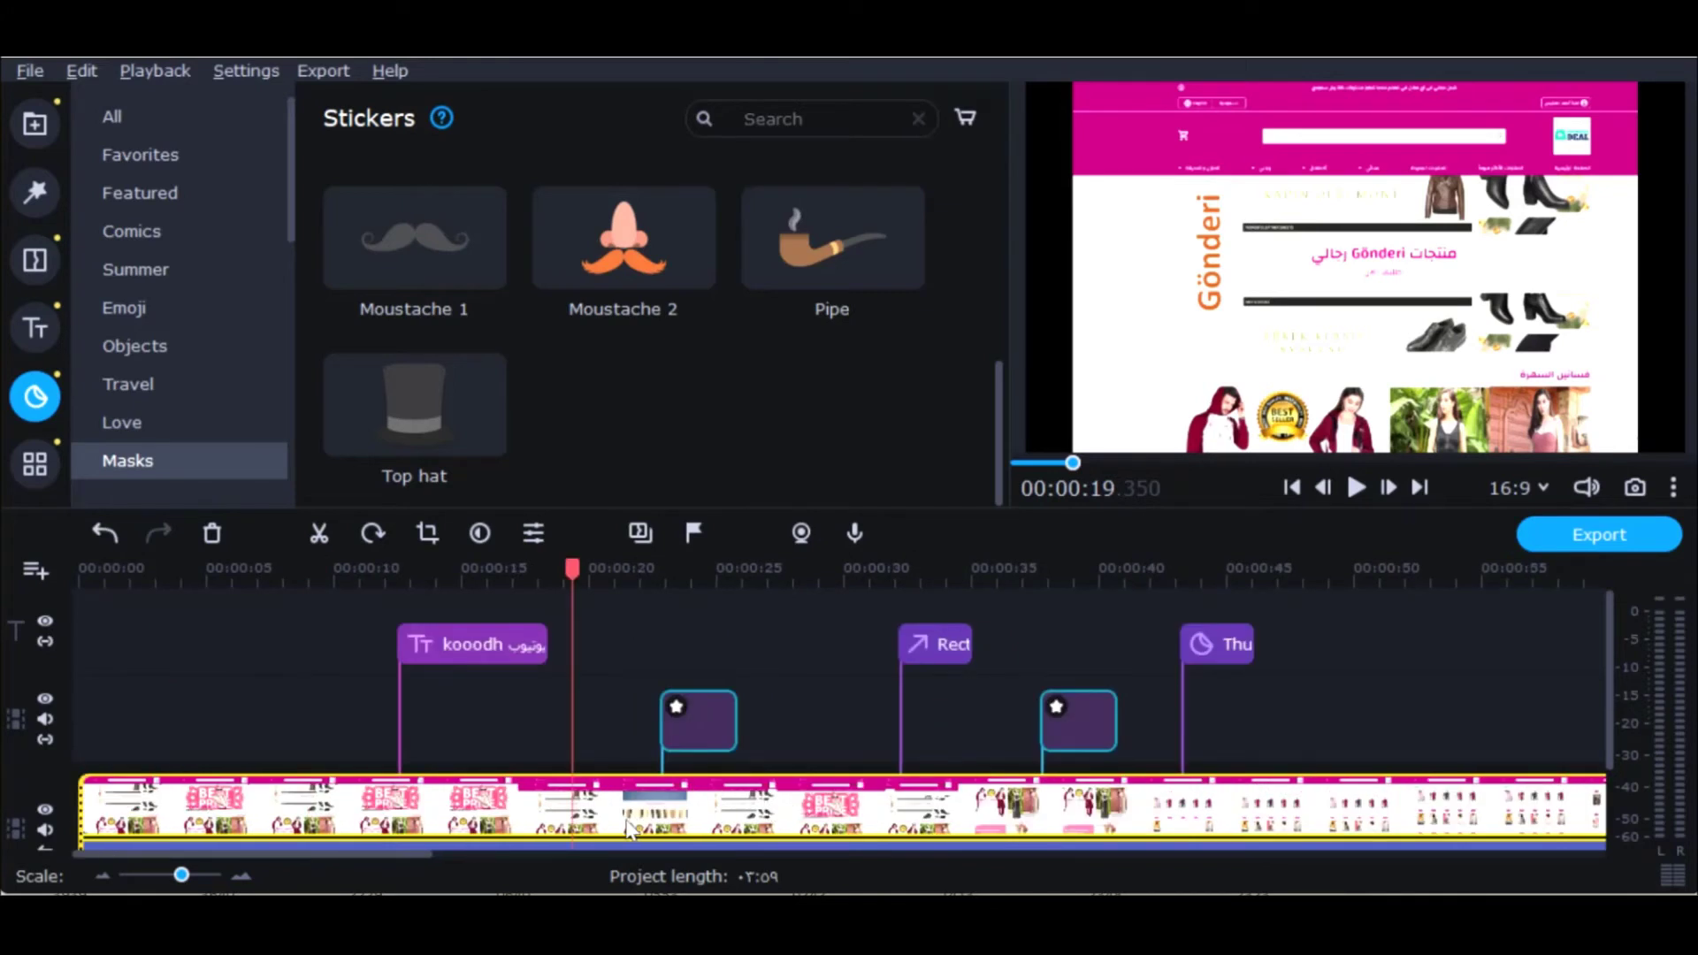
# Step: Examine the available video and audio editing tools with the first video clip selected at about 10 seconds
pyautogui.click(335, 812)
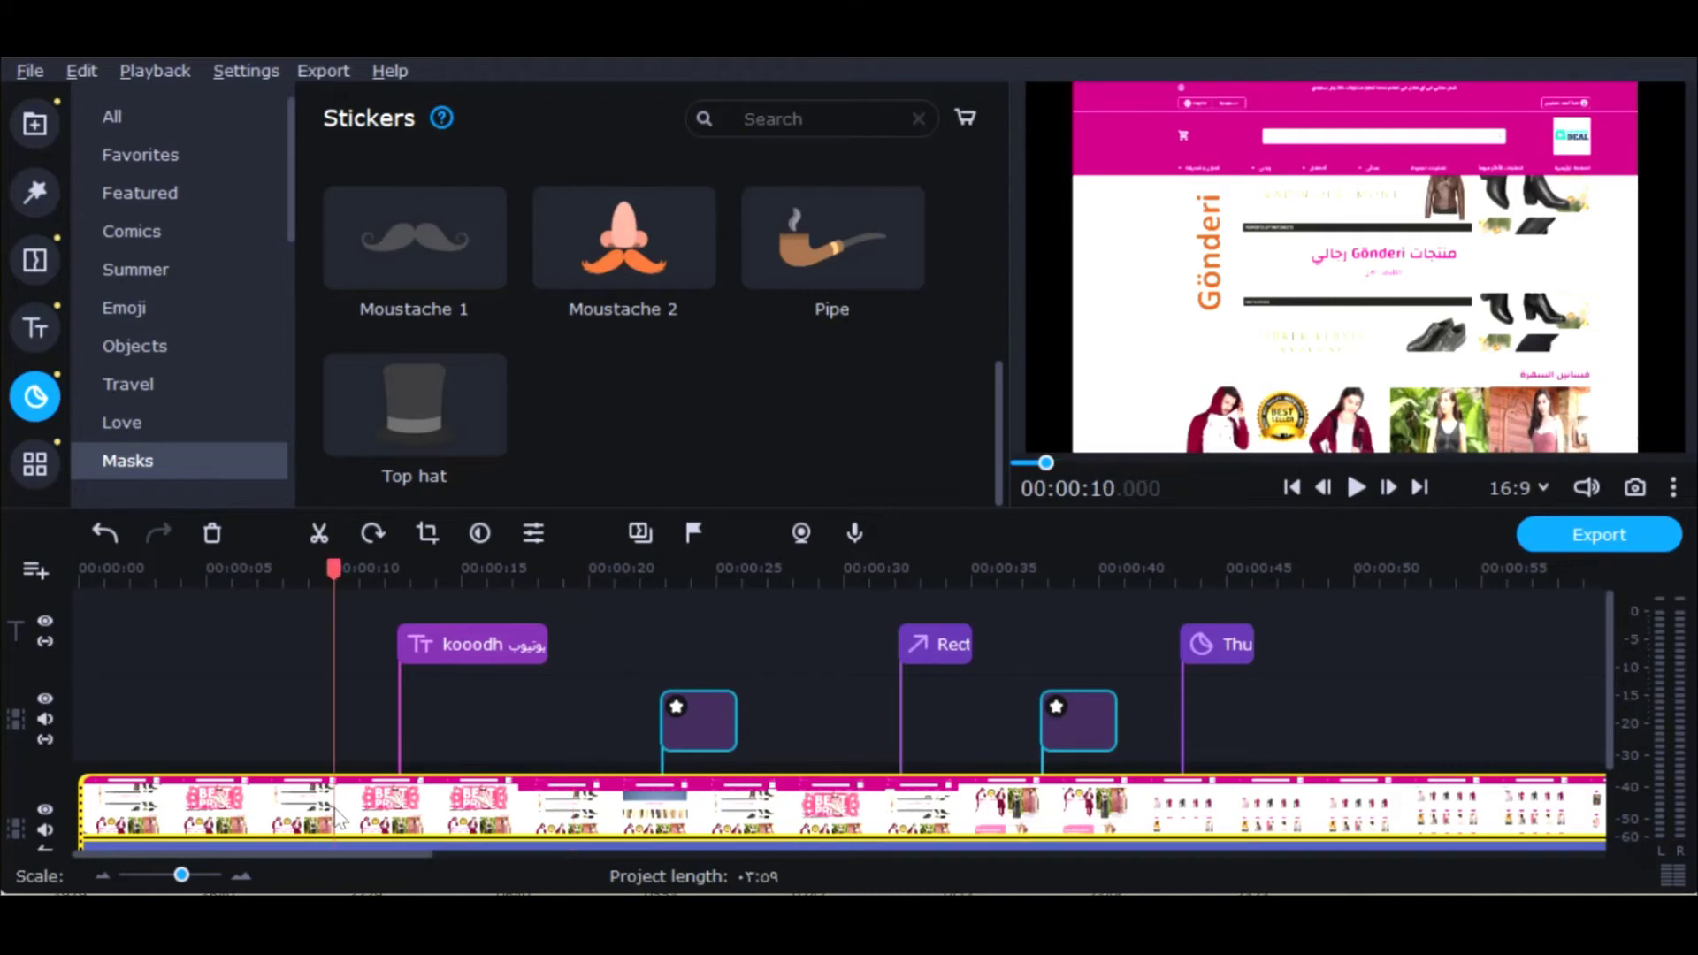
pyautogui.click(37, 466)
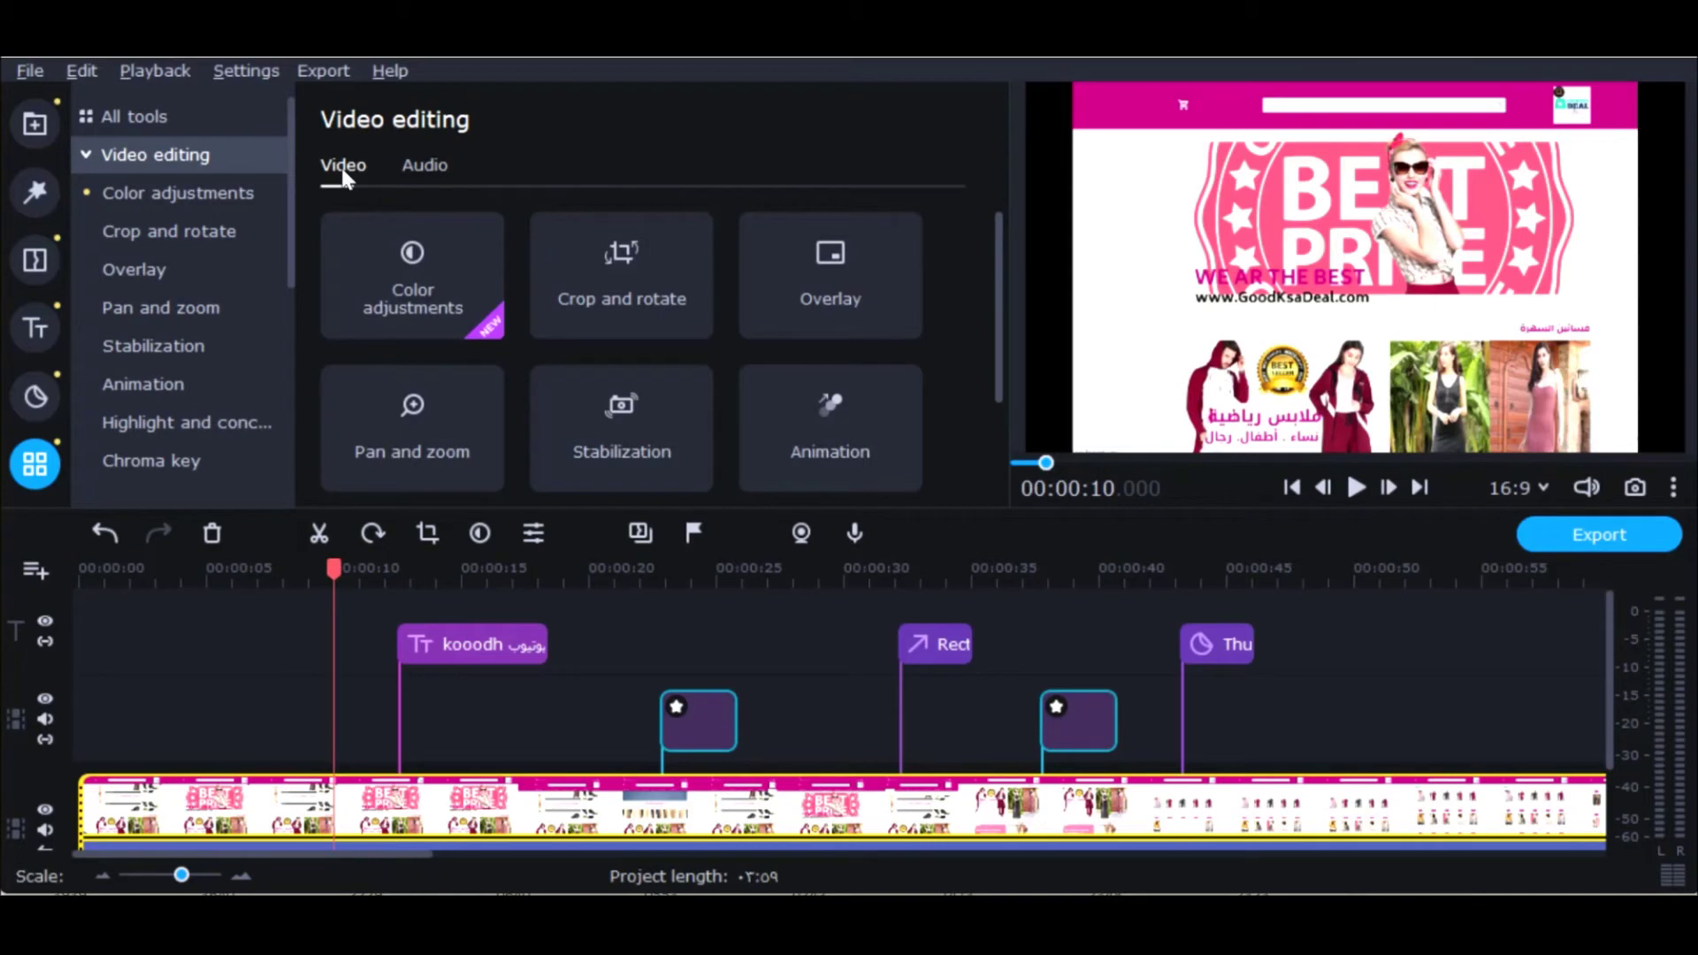
pyautogui.moveTo(1605, 656); pyautogui.dragTo(1610, 711)
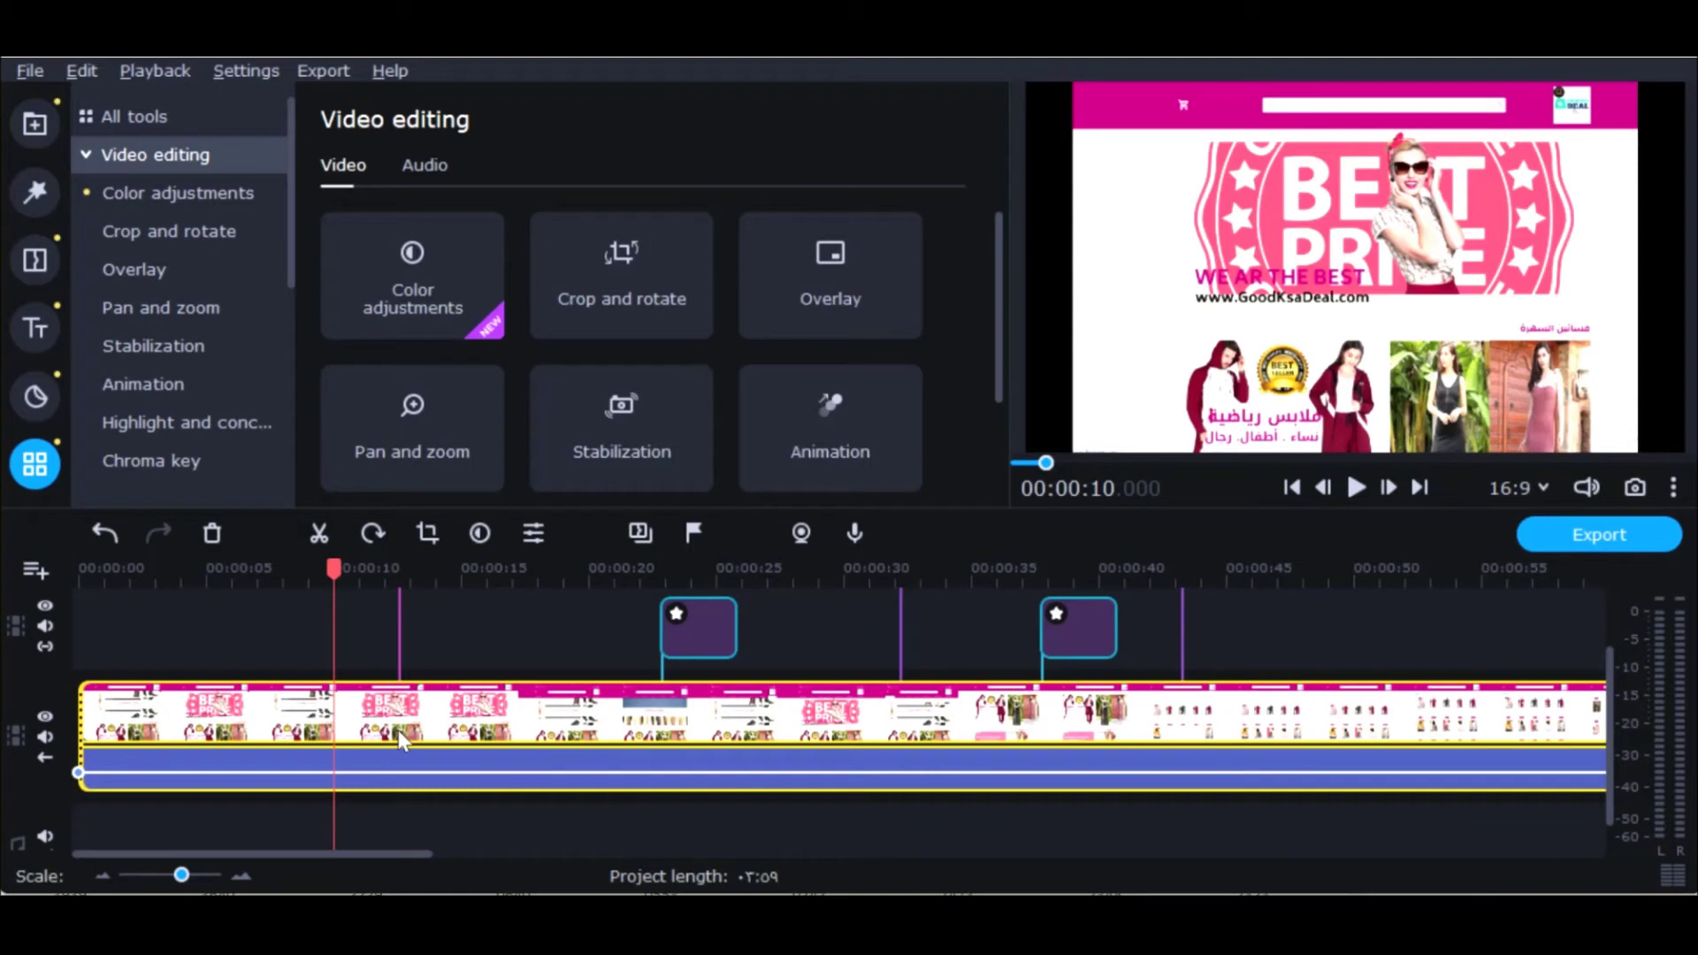
pyautogui.click(351, 746)
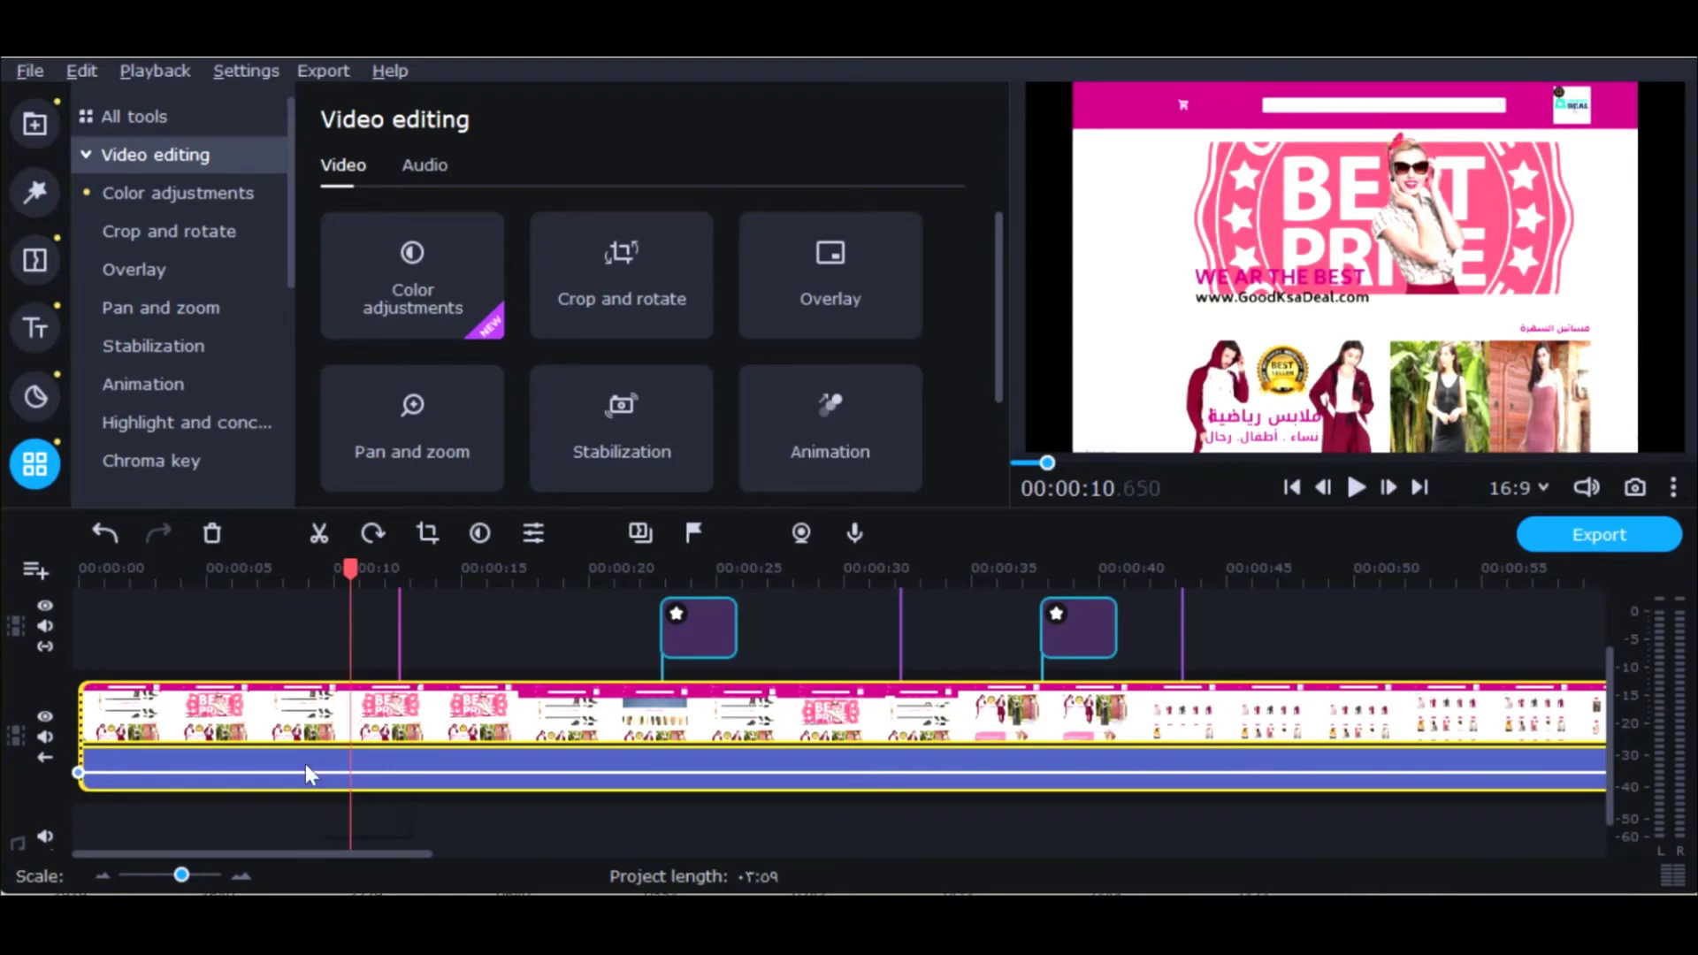
pyautogui.click(422, 165)
pyautogui.click(345, 164)
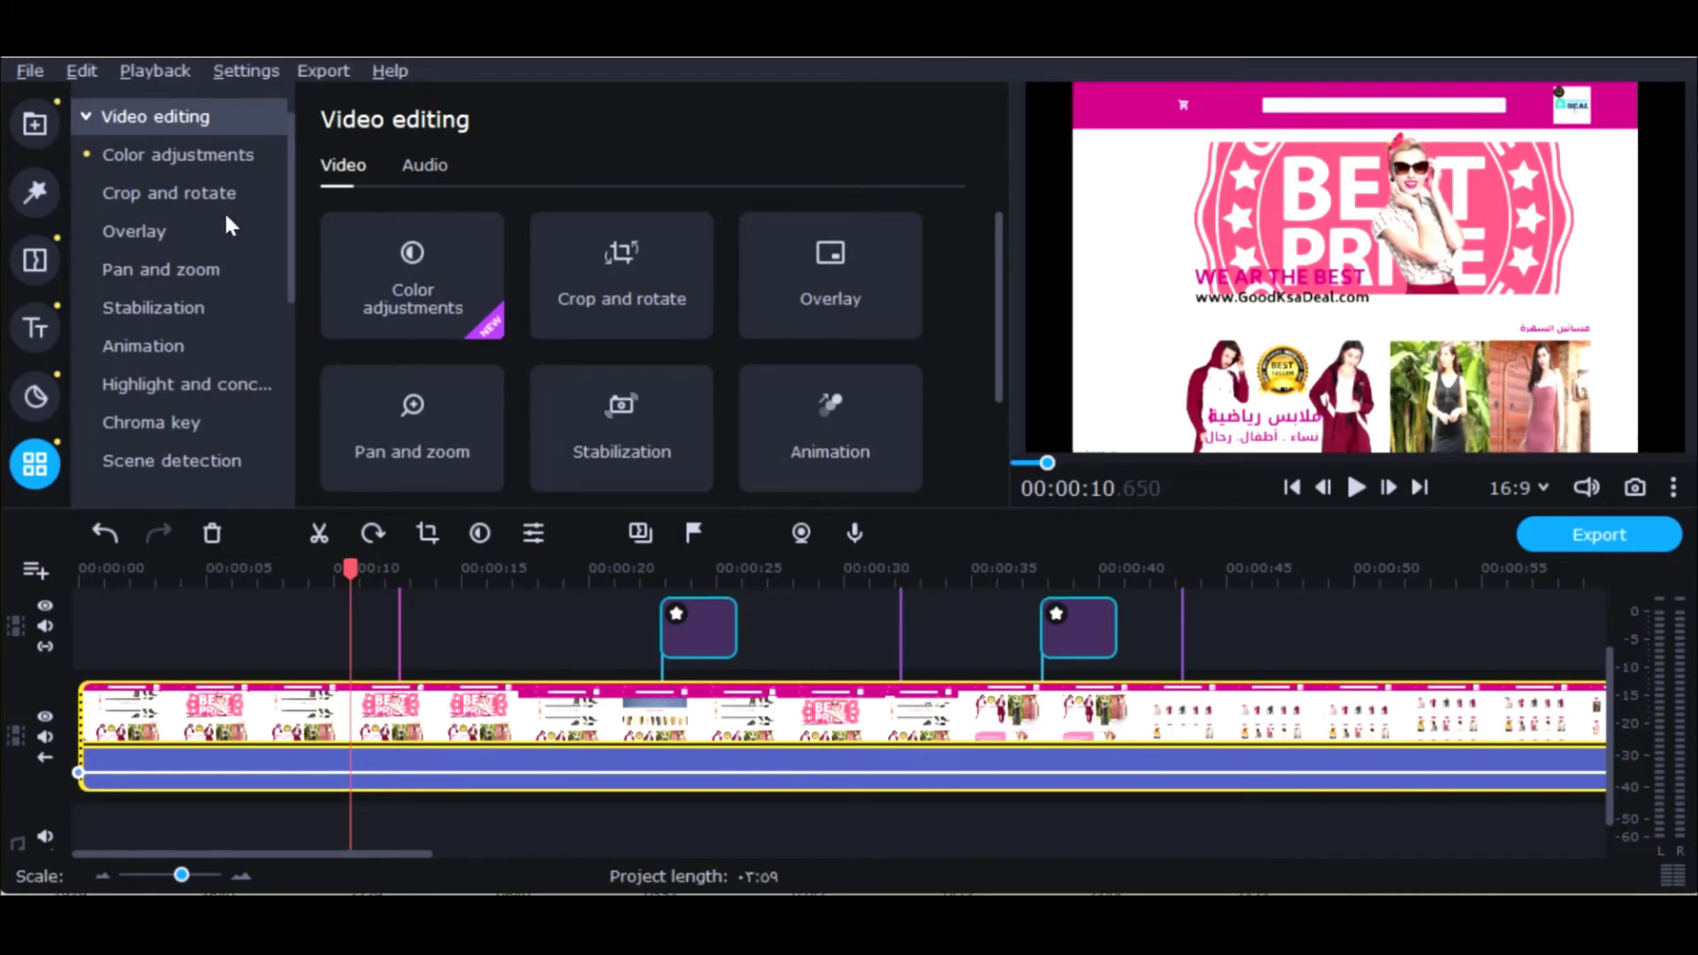
# Step: Apply the Magic Enhance color adjustment preset to the first video clip
pyautogui.click(427, 281)
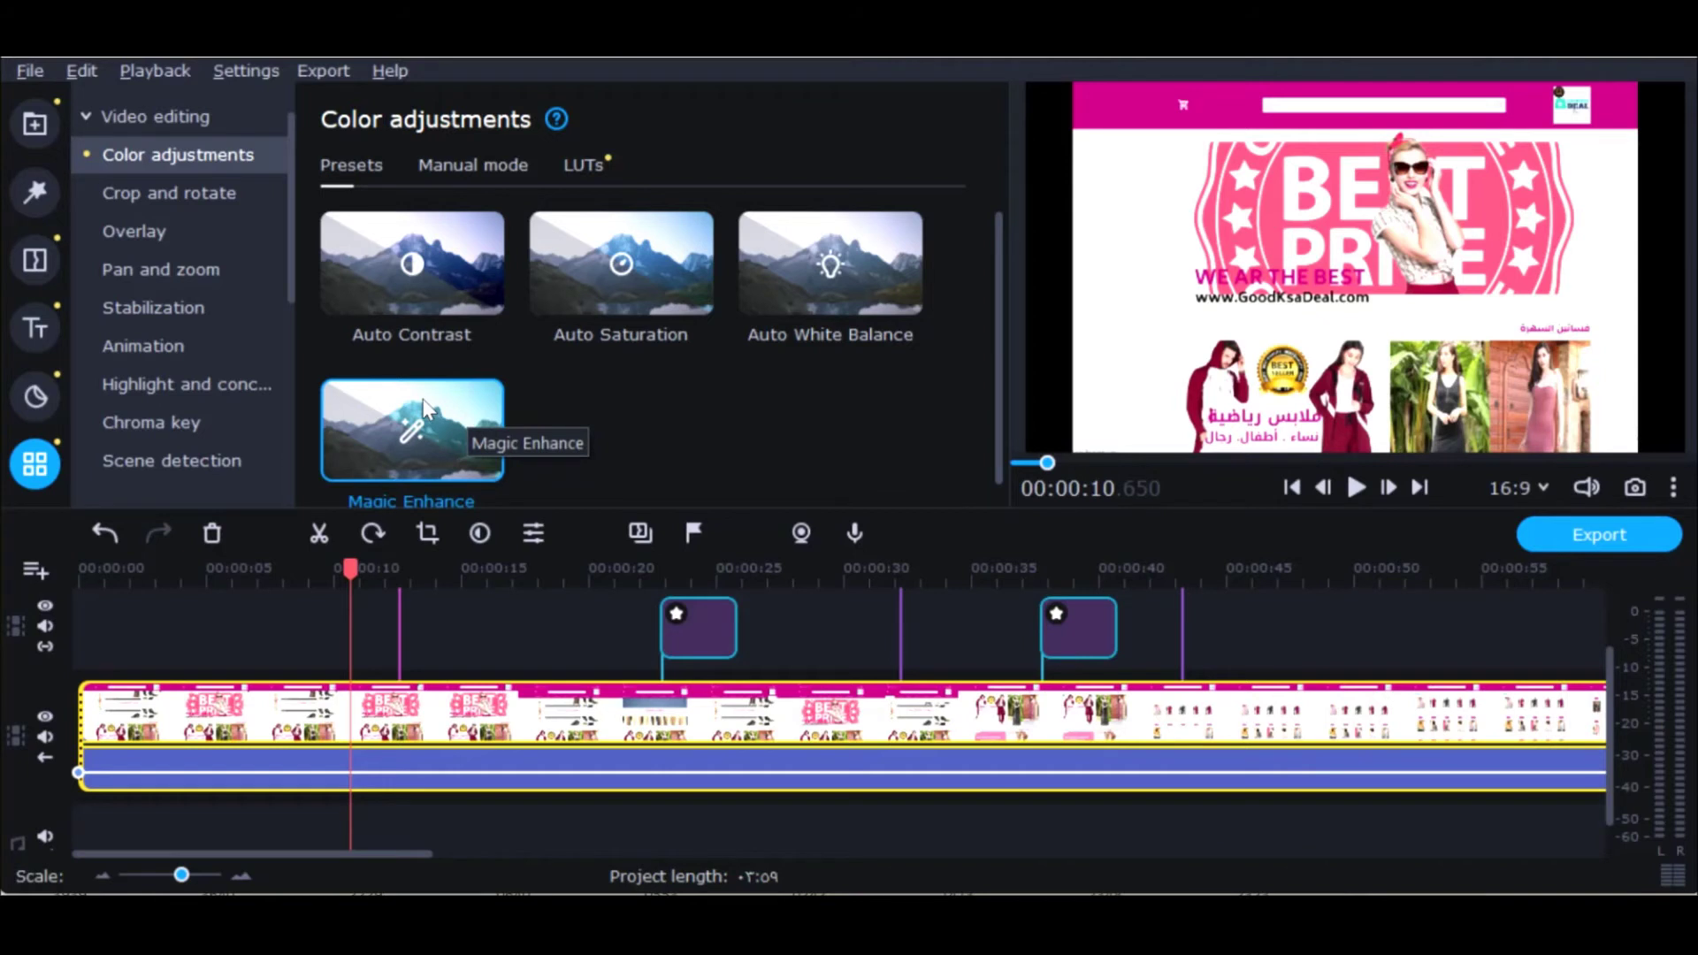
pyautogui.scroll(-1, 424, 408)
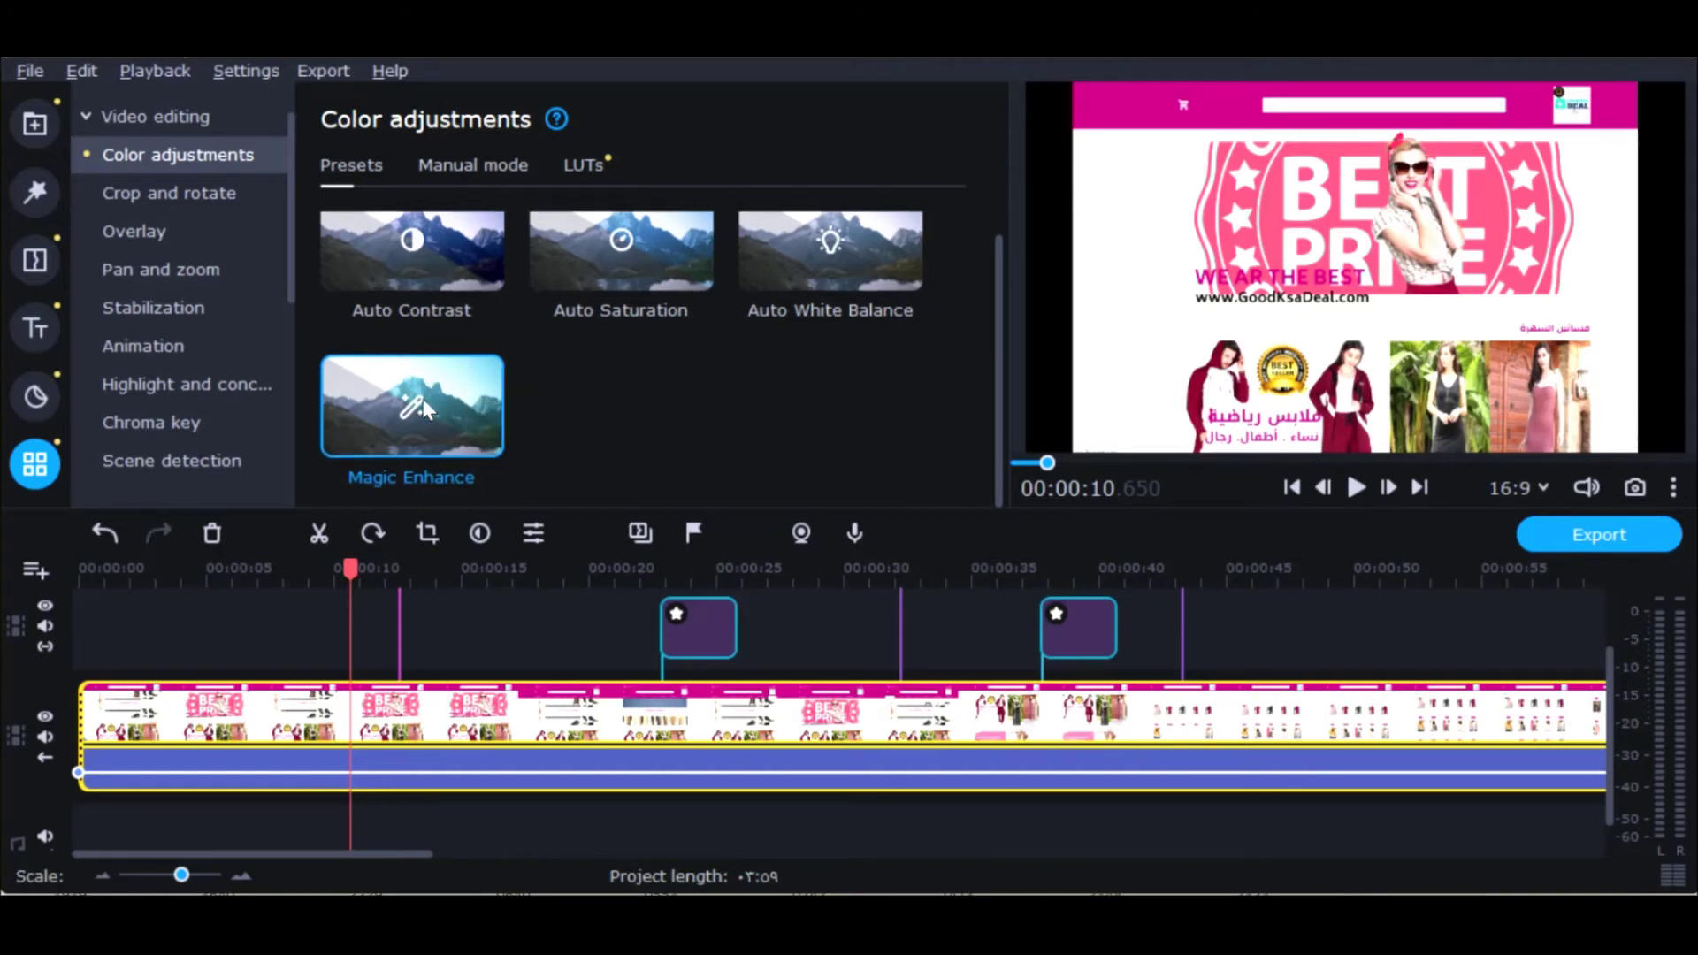
pyautogui.moveTo(425, 409); pyautogui.dragTo(99, 720)
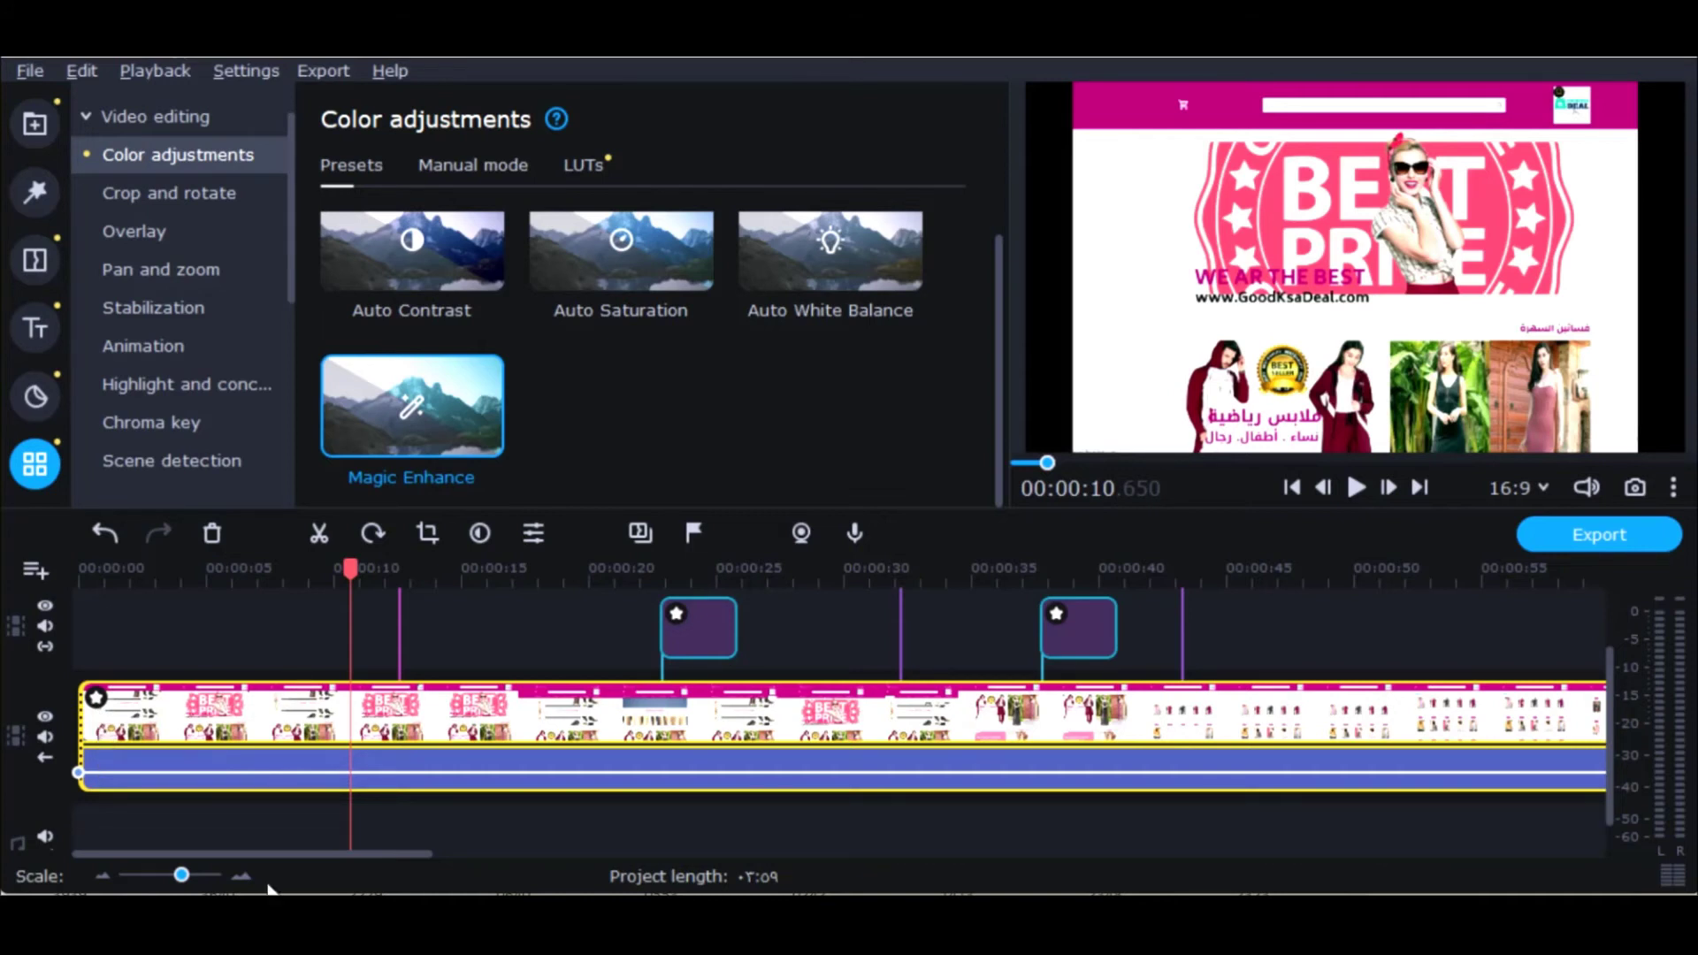
# Step: Crop the first video clip to the area around the BEST PRICE banner, cutting off the product photos below it
pyautogui.click(212, 196)
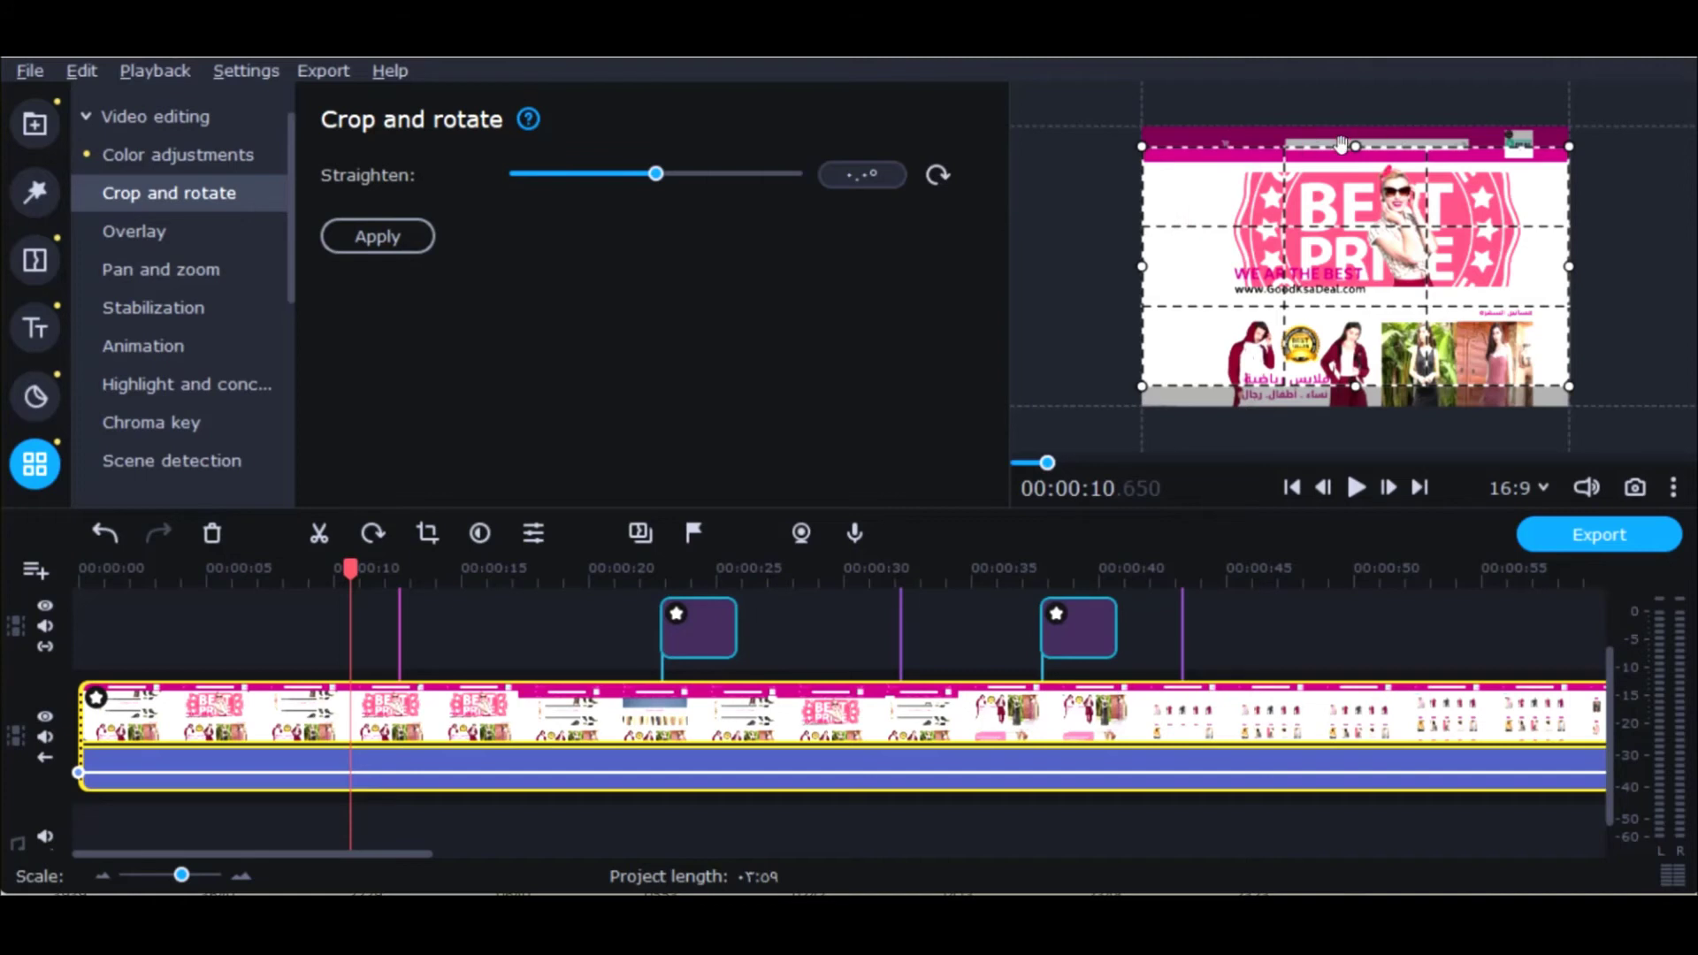
pyautogui.moveTo(1355, 386); pyautogui.dragTo(1354, 316)
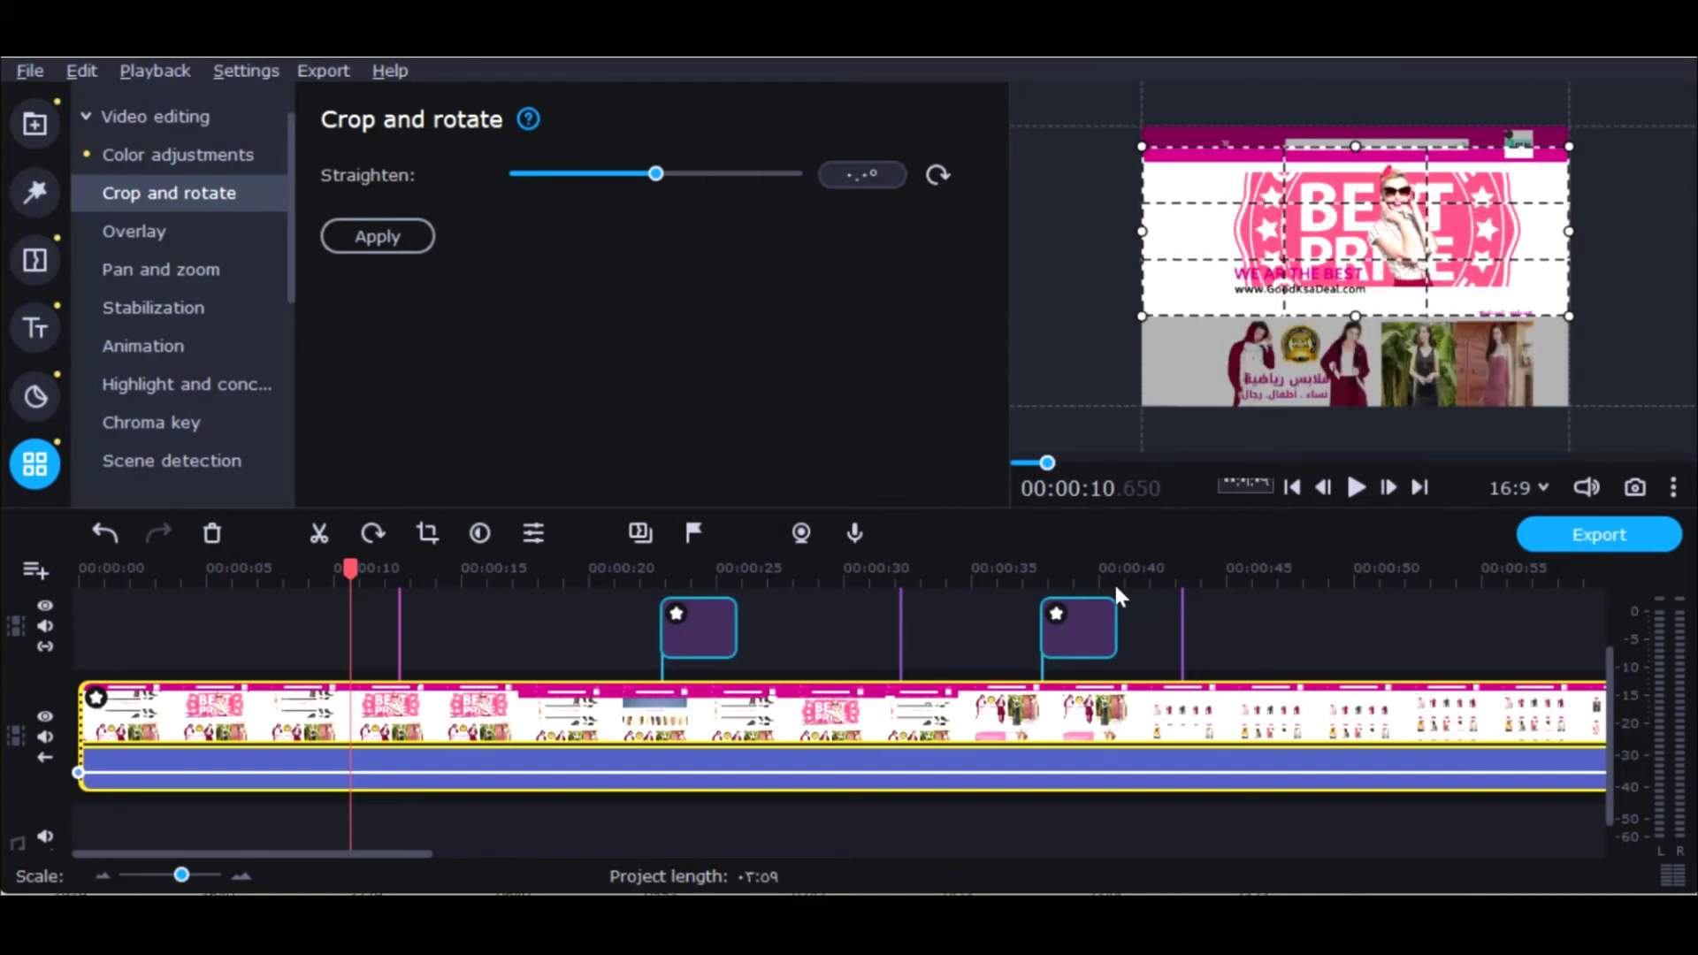
pyautogui.click(378, 233)
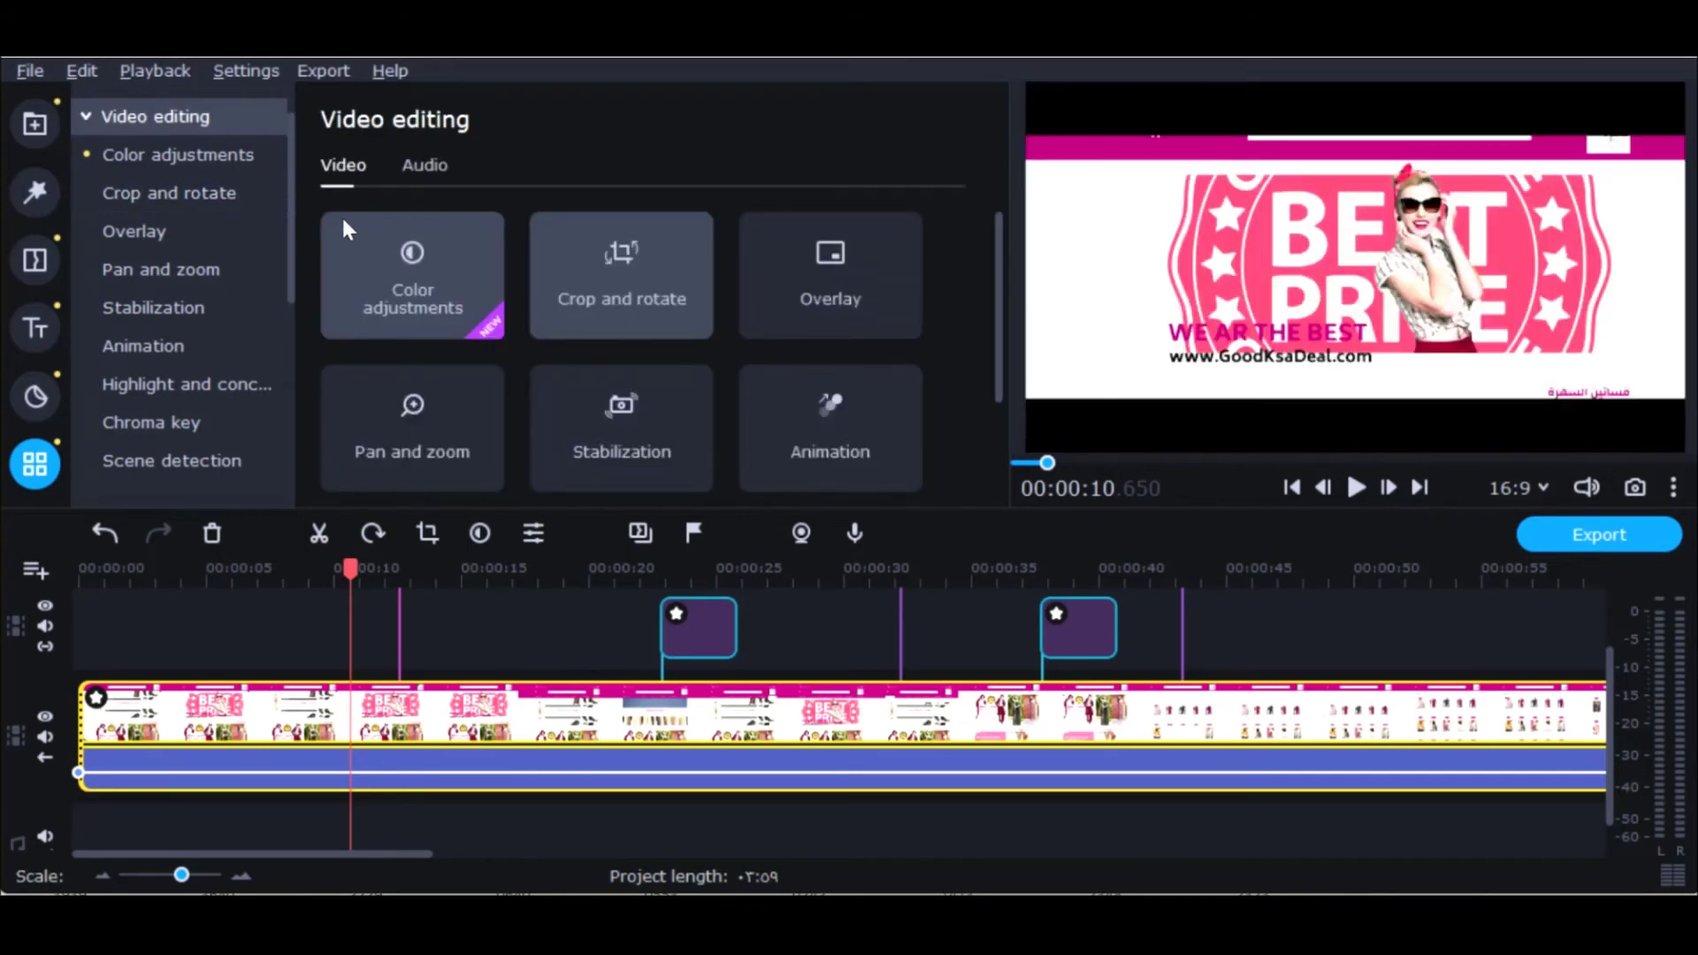
# Step: Try to rotate the cropped clip with the Crop and rotate tool and apply it
pyautogui.click(625, 256)
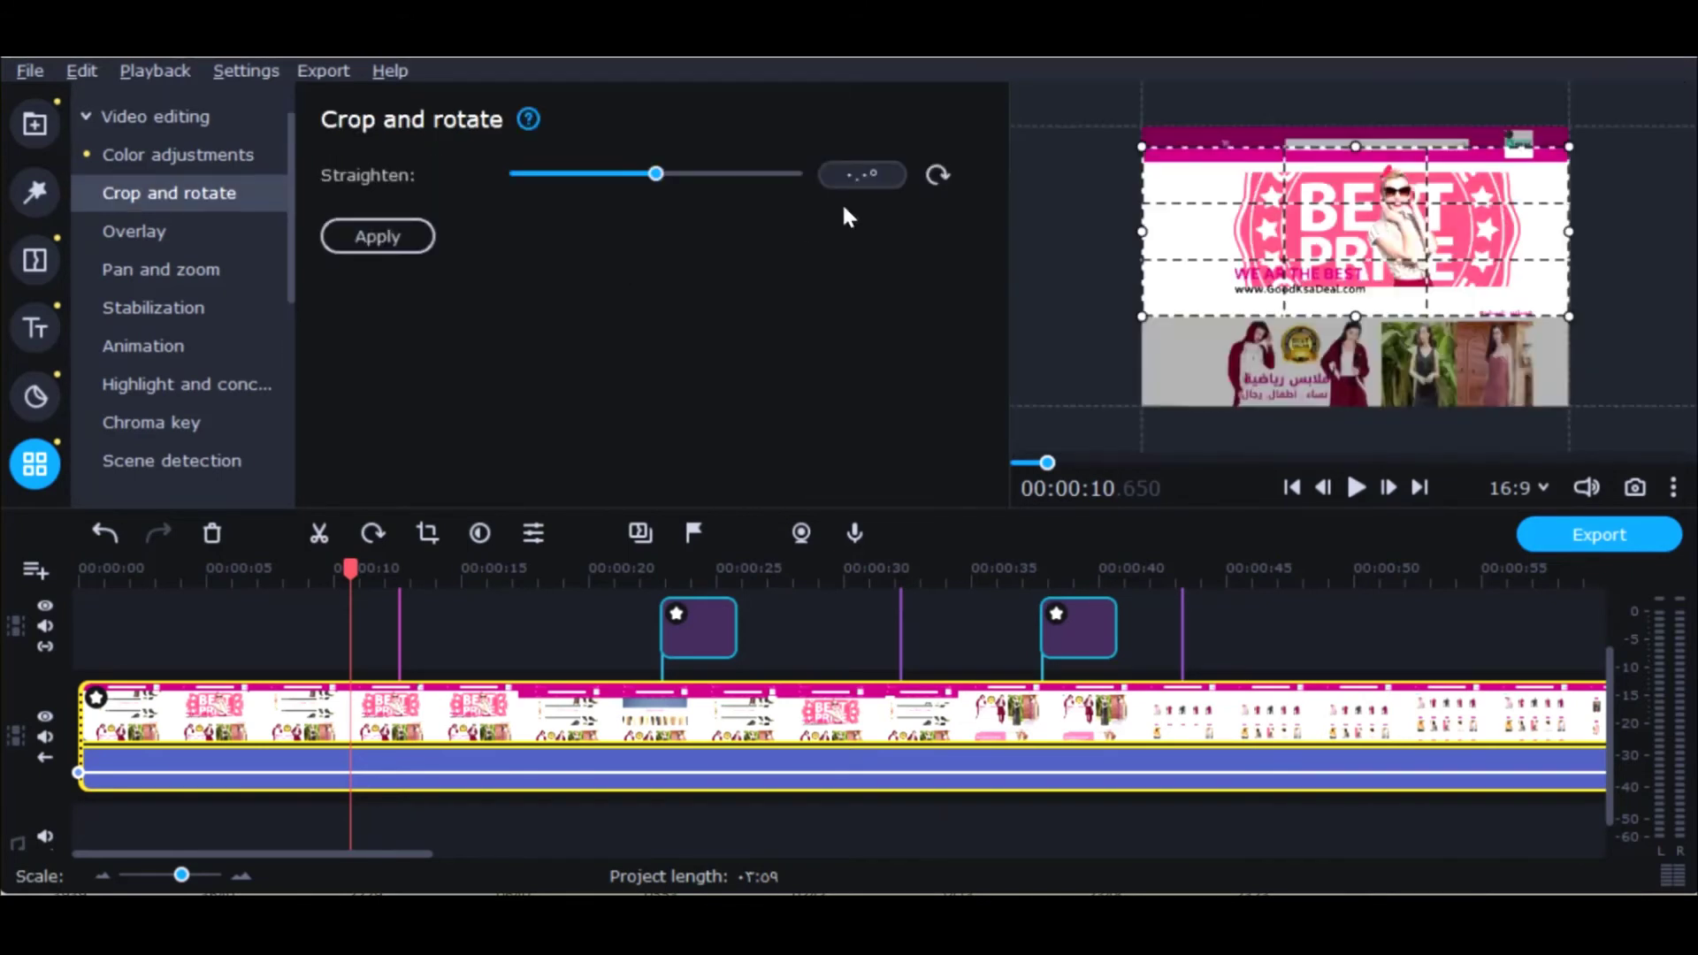
pyautogui.click(939, 174)
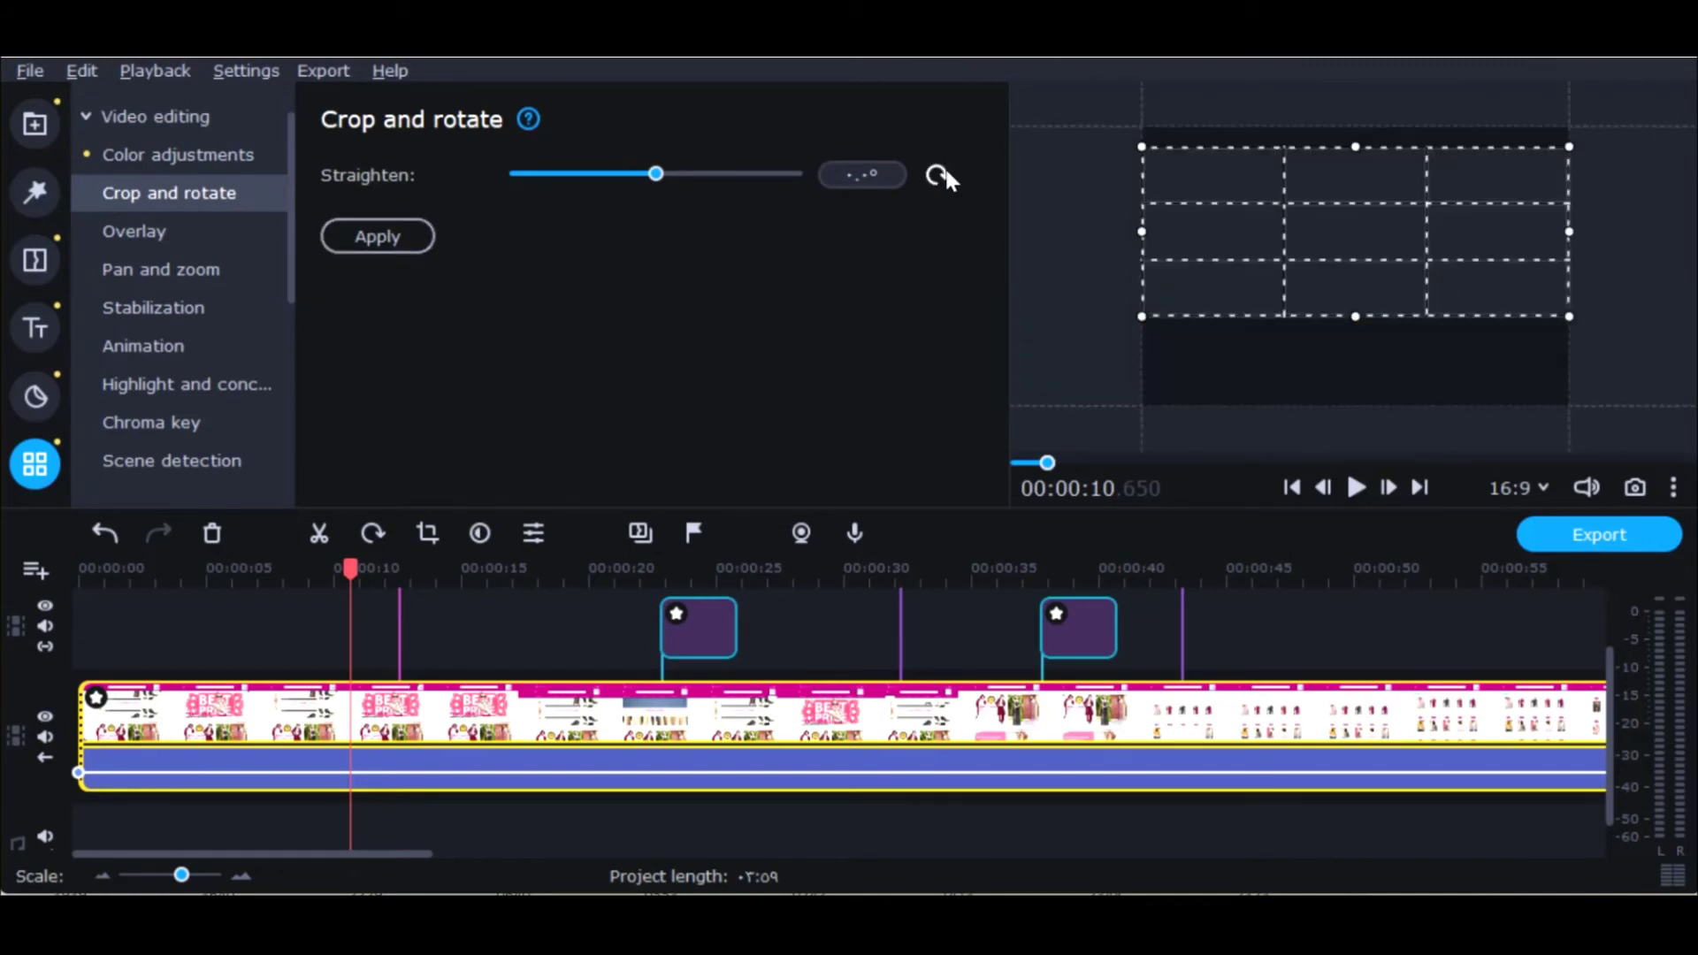
pyautogui.click(940, 175)
pyautogui.click(428, 238)
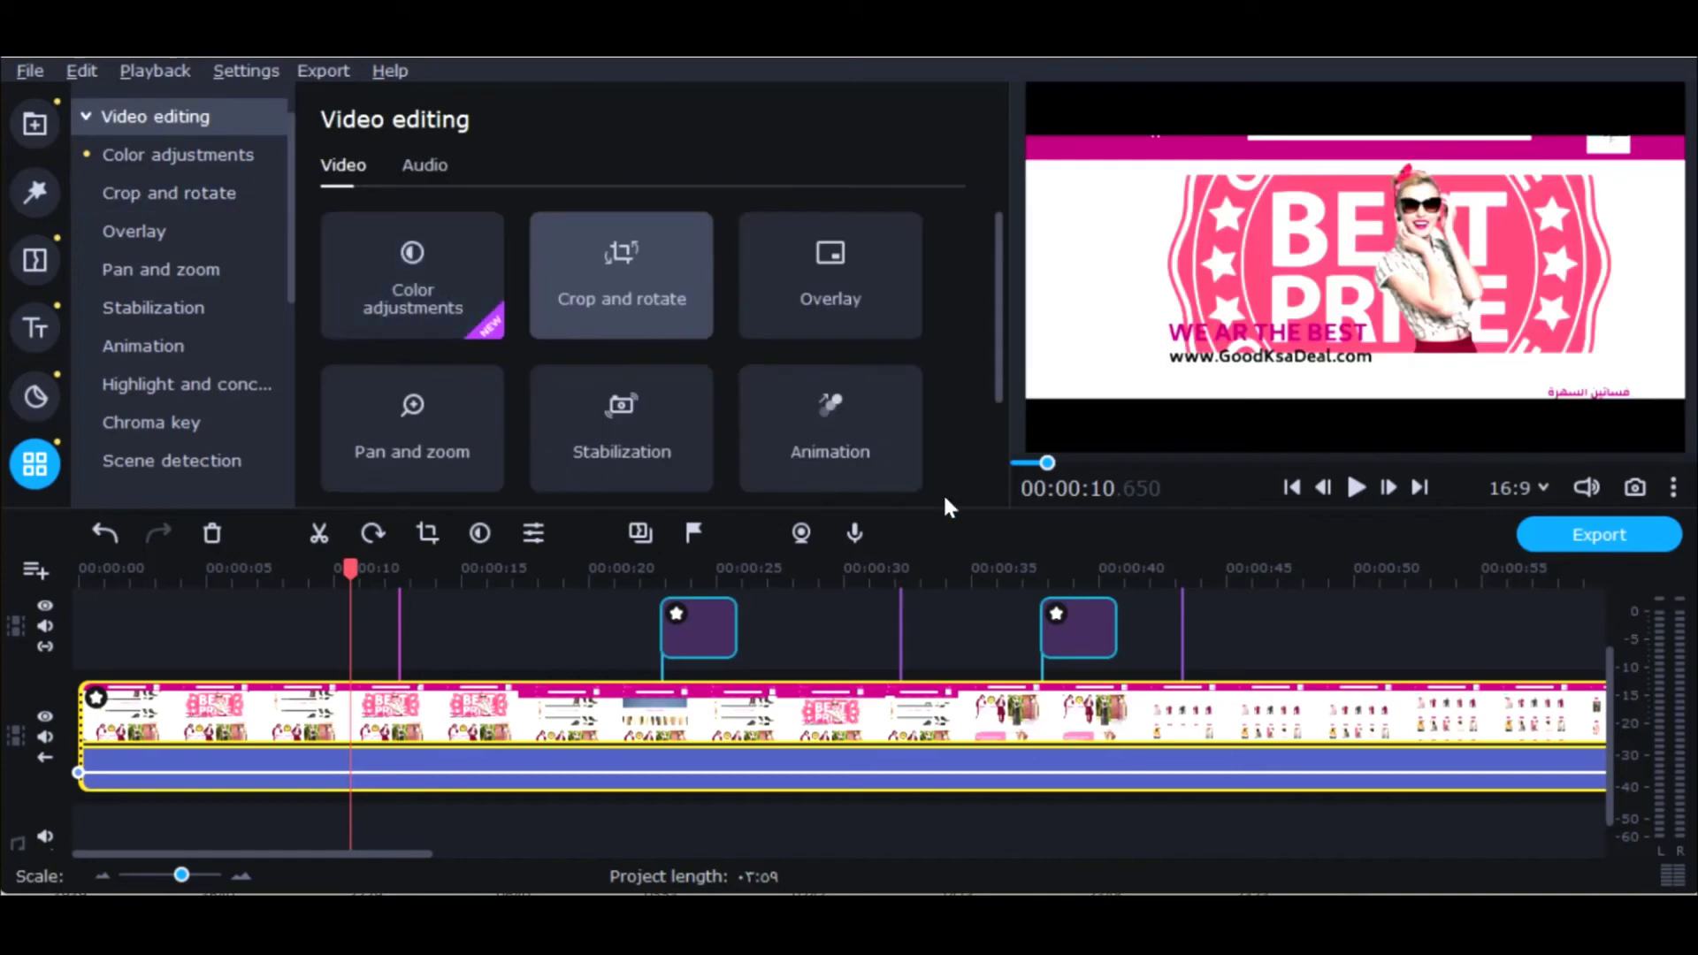
# Step: Look through the Overlay presets, from Picture in picture to the Trio layouts
pyautogui.click(857, 231)
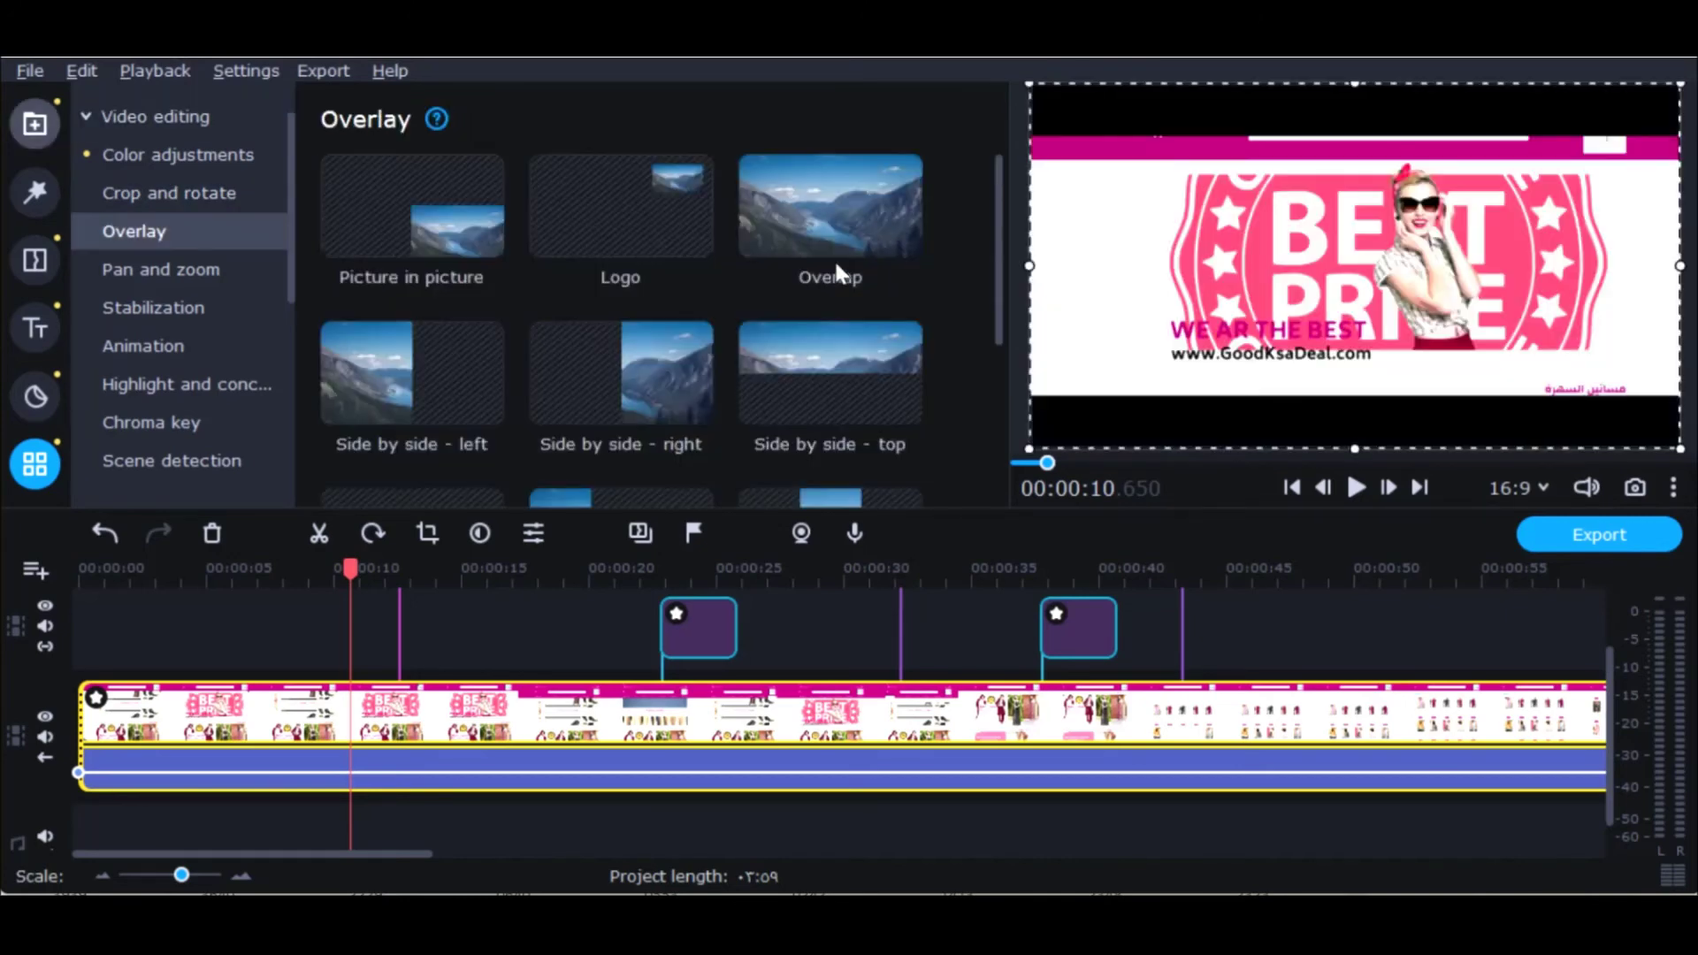
pyautogui.scroll(-3, 625, 361)
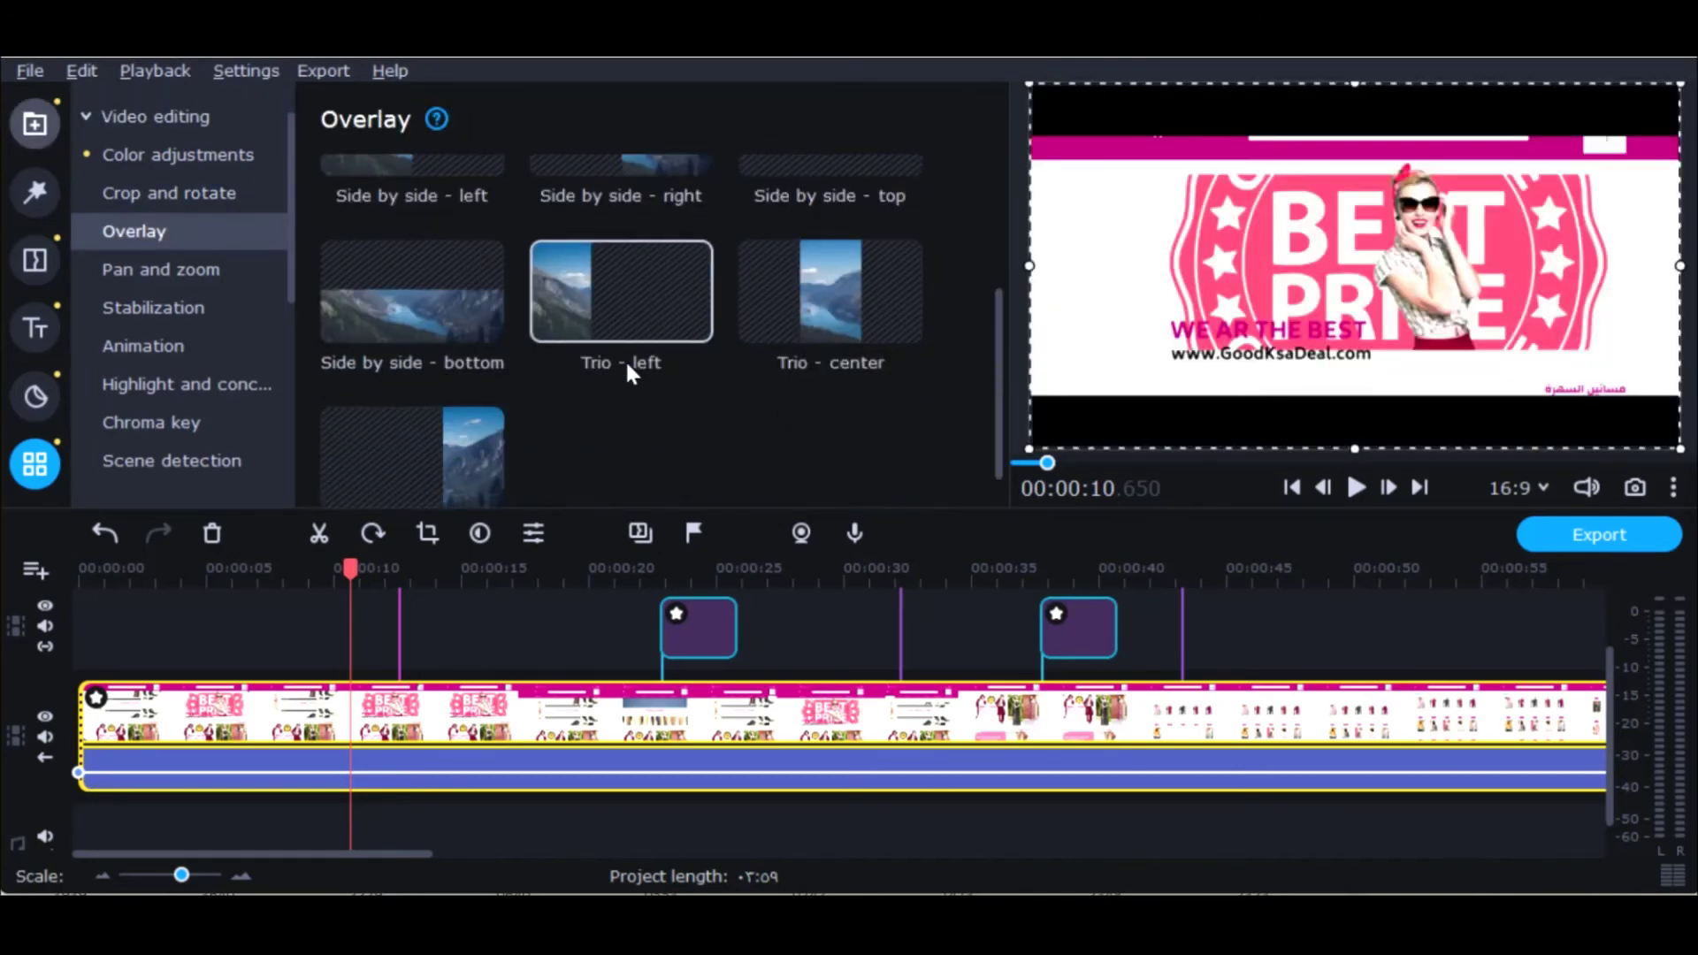
pyautogui.scroll(3, 625, 359)
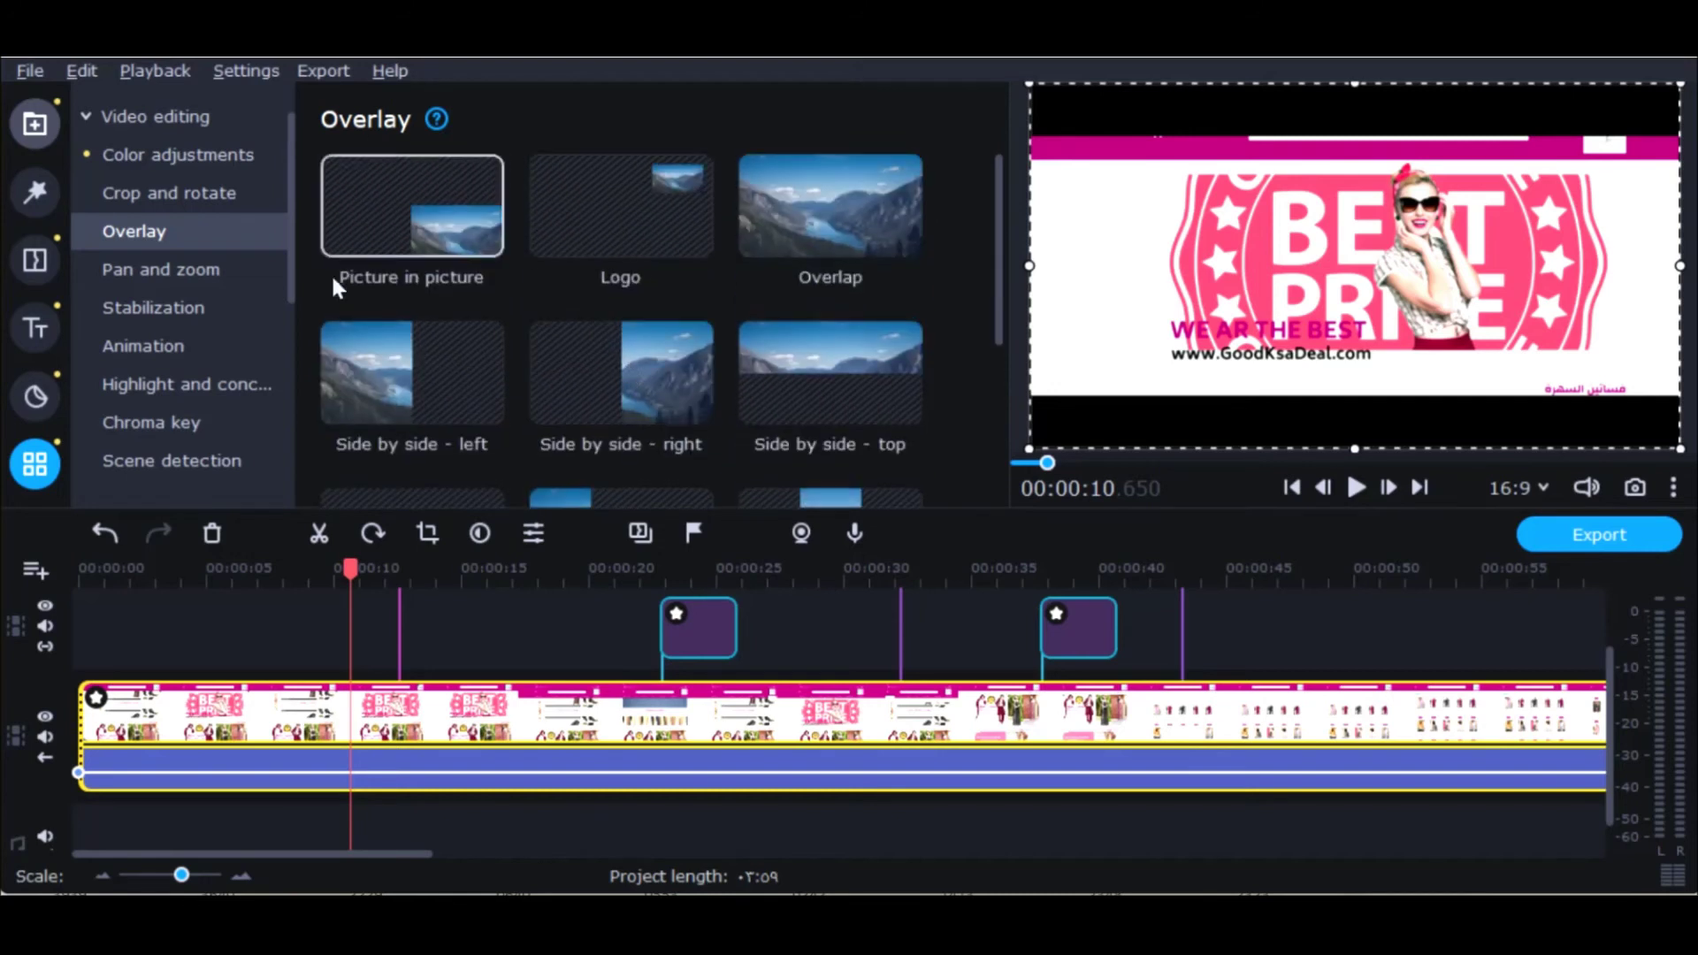
# Step: Preview the Zoom out preset and place the Zoom in pan-and-zoom effect on the first clip around 27 seconds
pyautogui.click(246, 267)
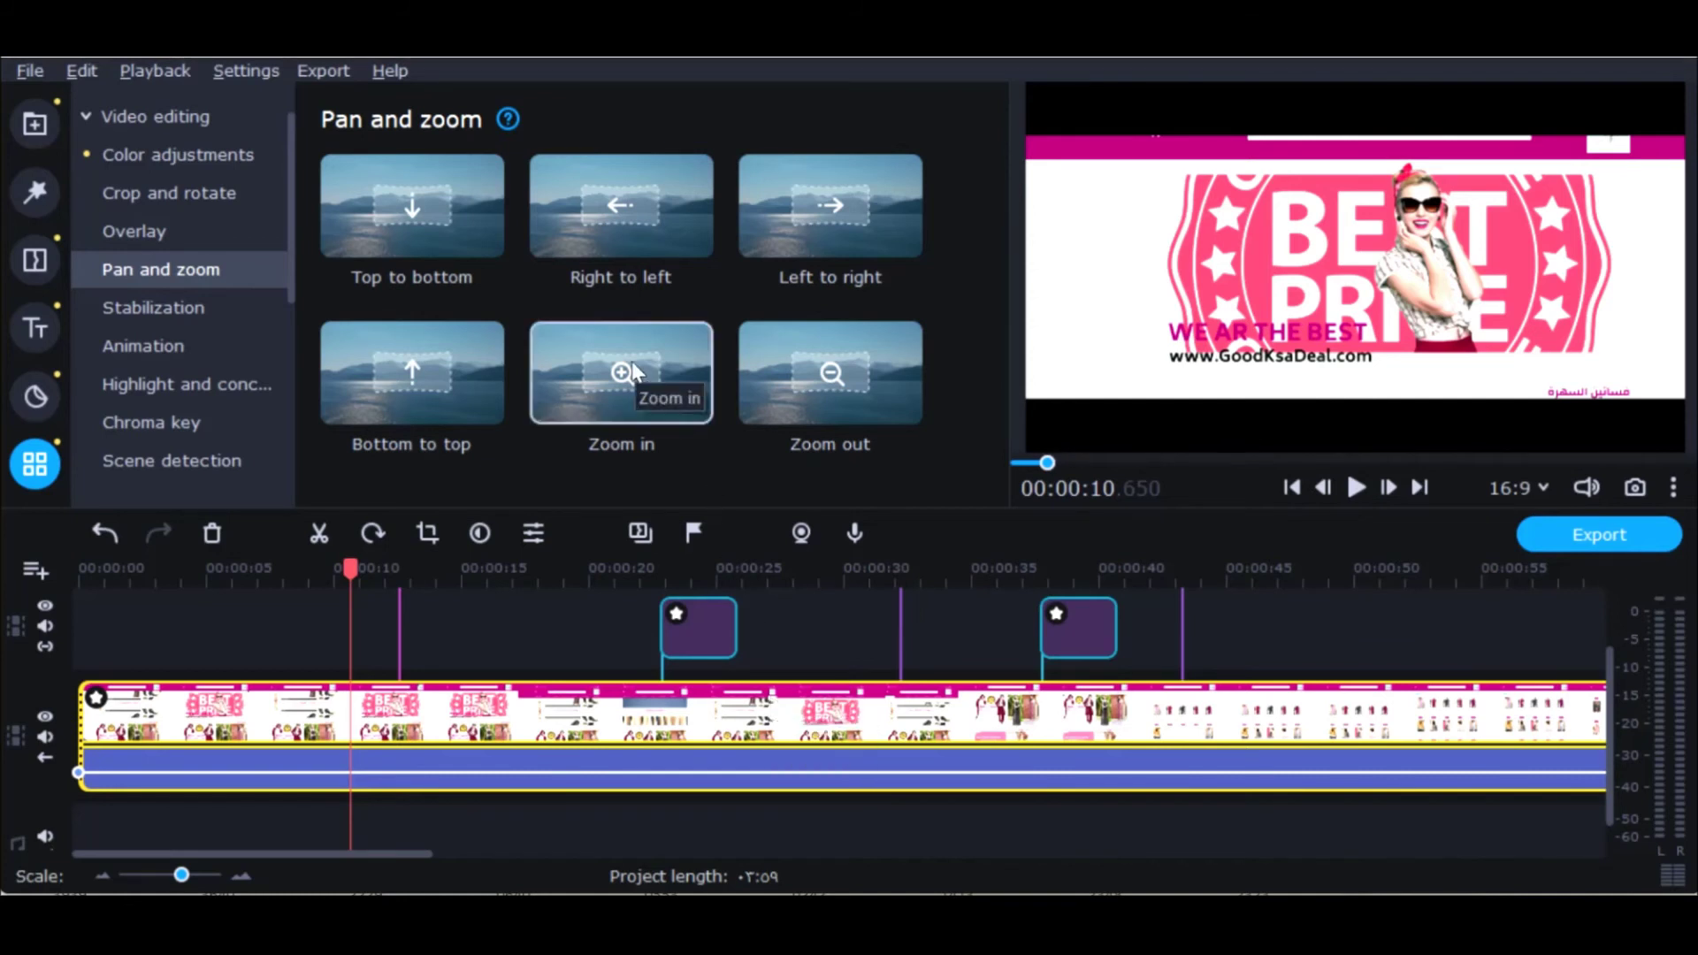
pyautogui.click(856, 356)
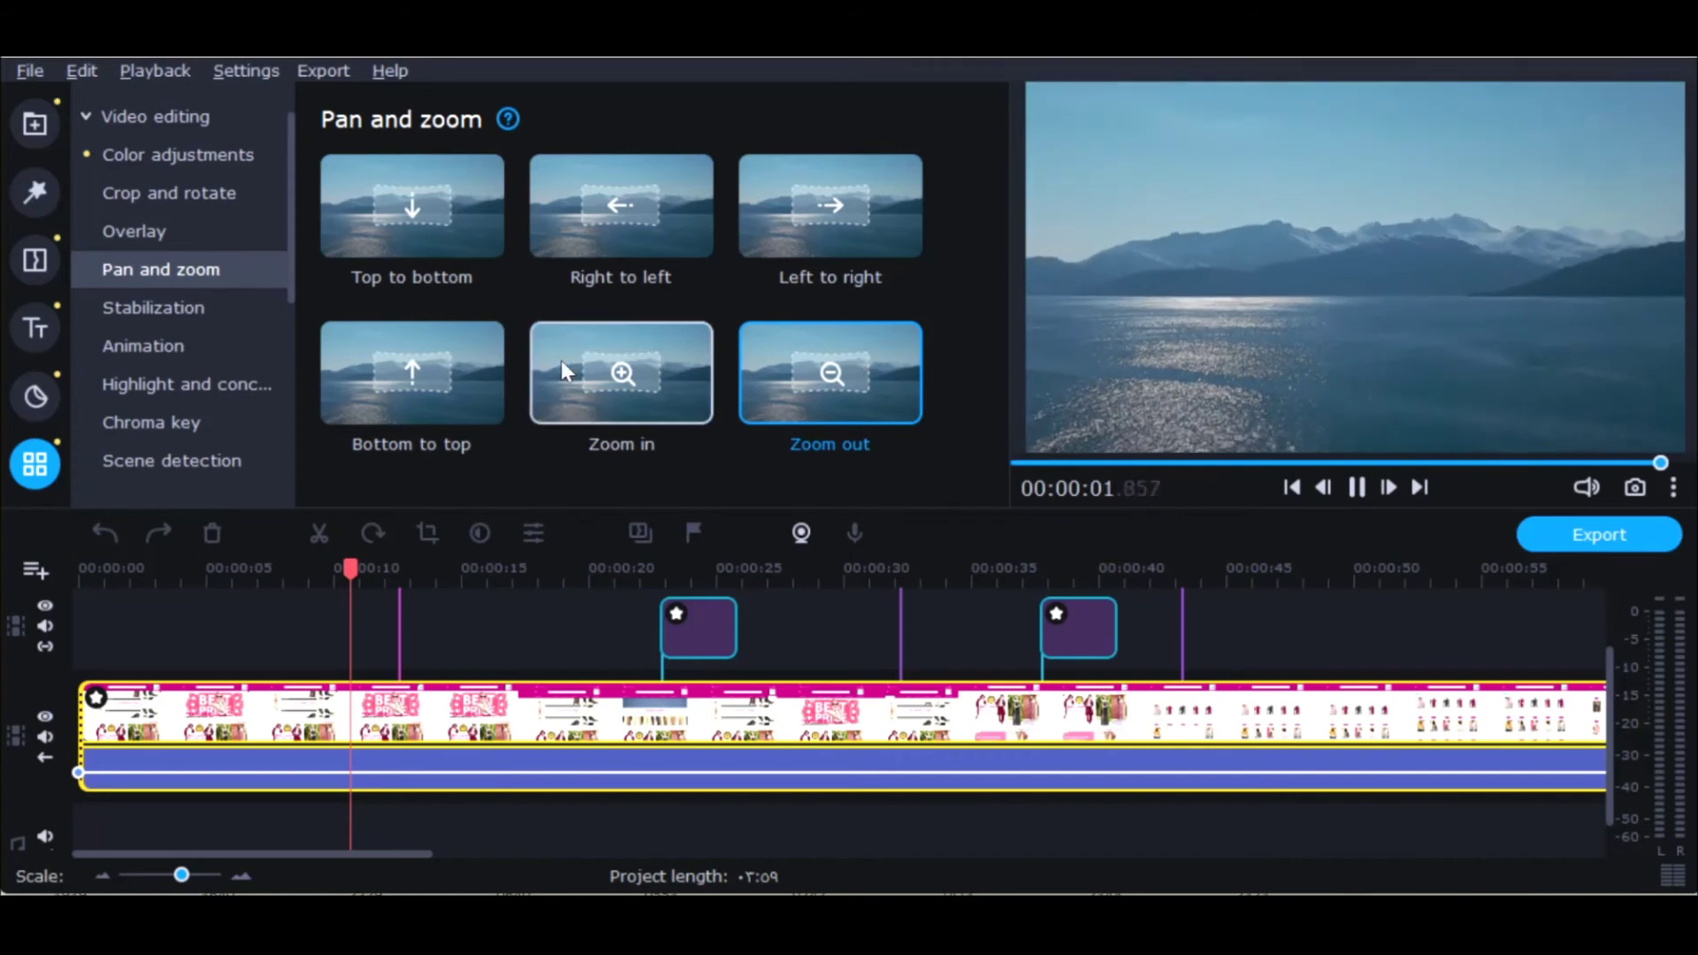
pyautogui.click(605, 369)
pyautogui.moveTo(605, 370); pyautogui.dragTo(762, 718)
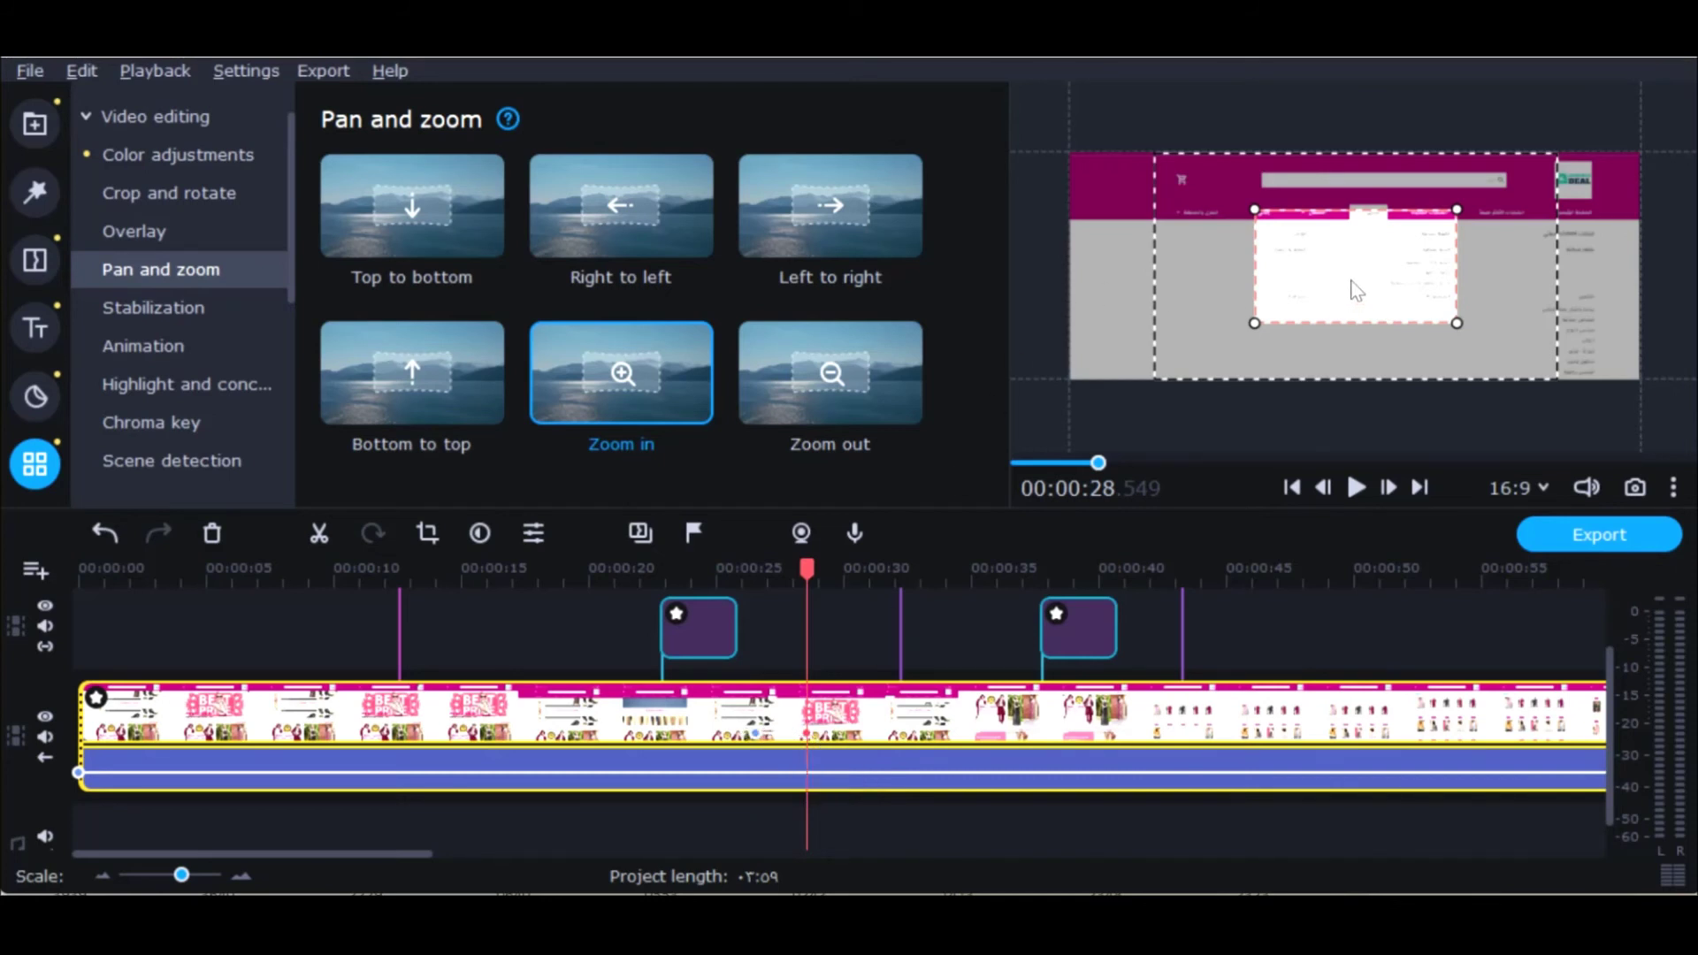
# Step: Move the Zoom in target frame onto the GOODKSA DEAL logo in the page header and play back the zoom
pyautogui.moveTo(1358, 290); pyautogui.dragTo(1501, 237)
pyautogui.moveTo(1405, 266); pyautogui.dragTo(1477, 265)
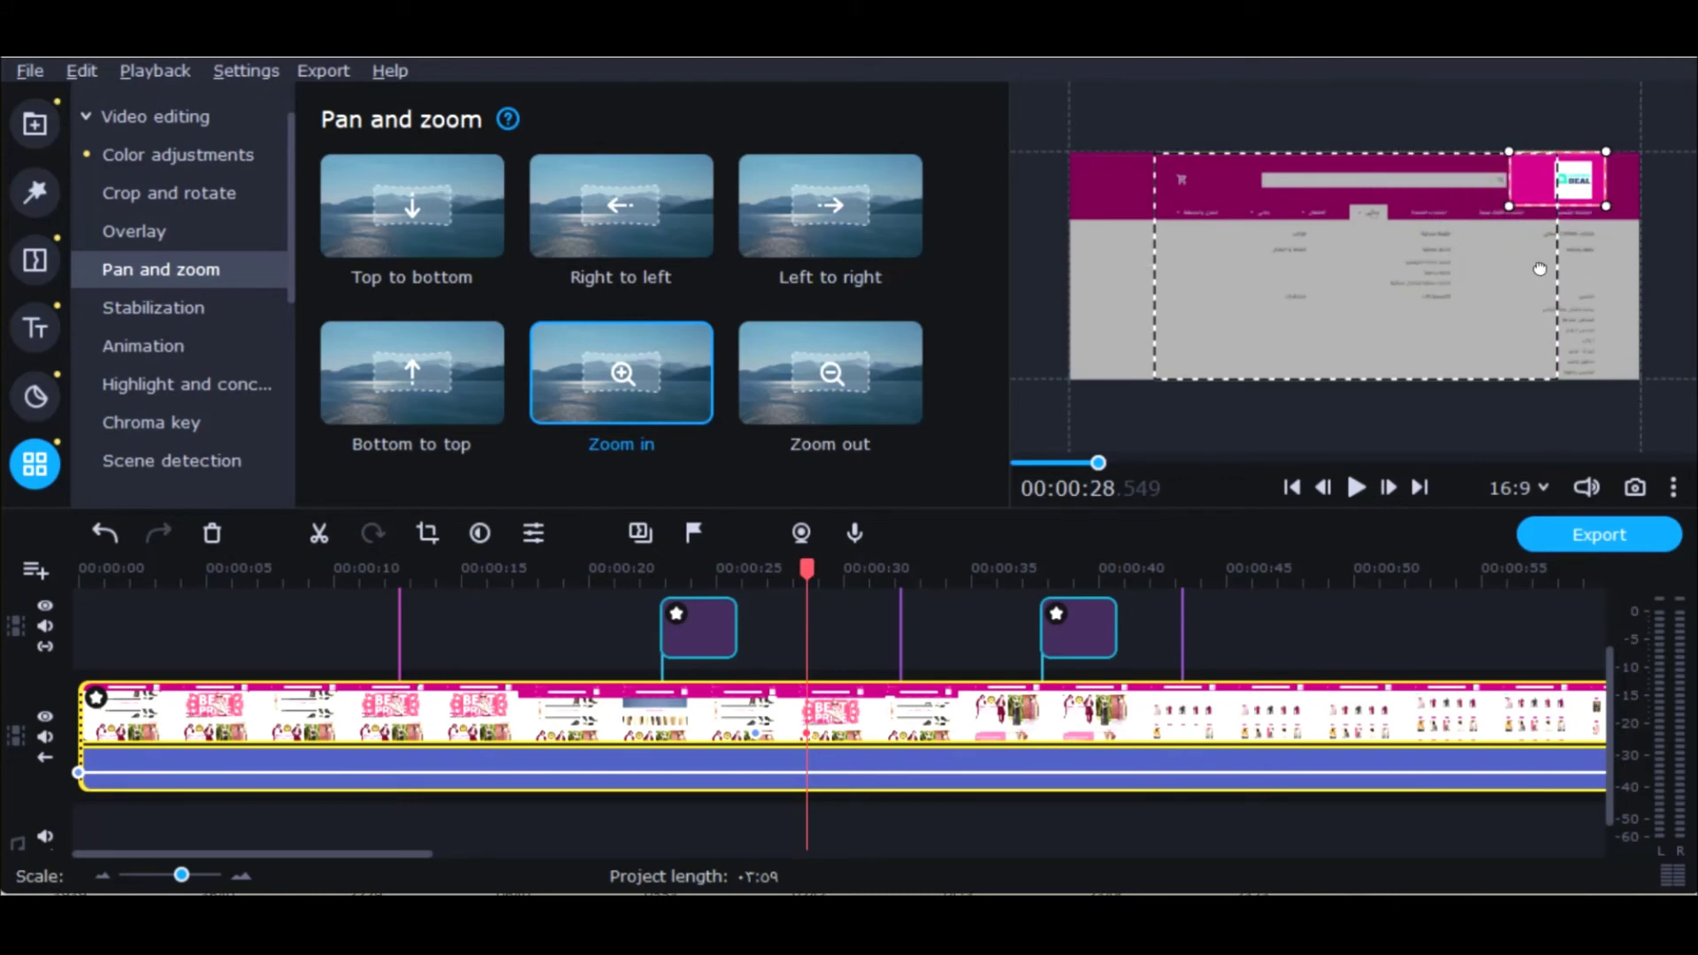
pyautogui.moveTo(1539, 191); pyautogui.dragTo(1552, 189)
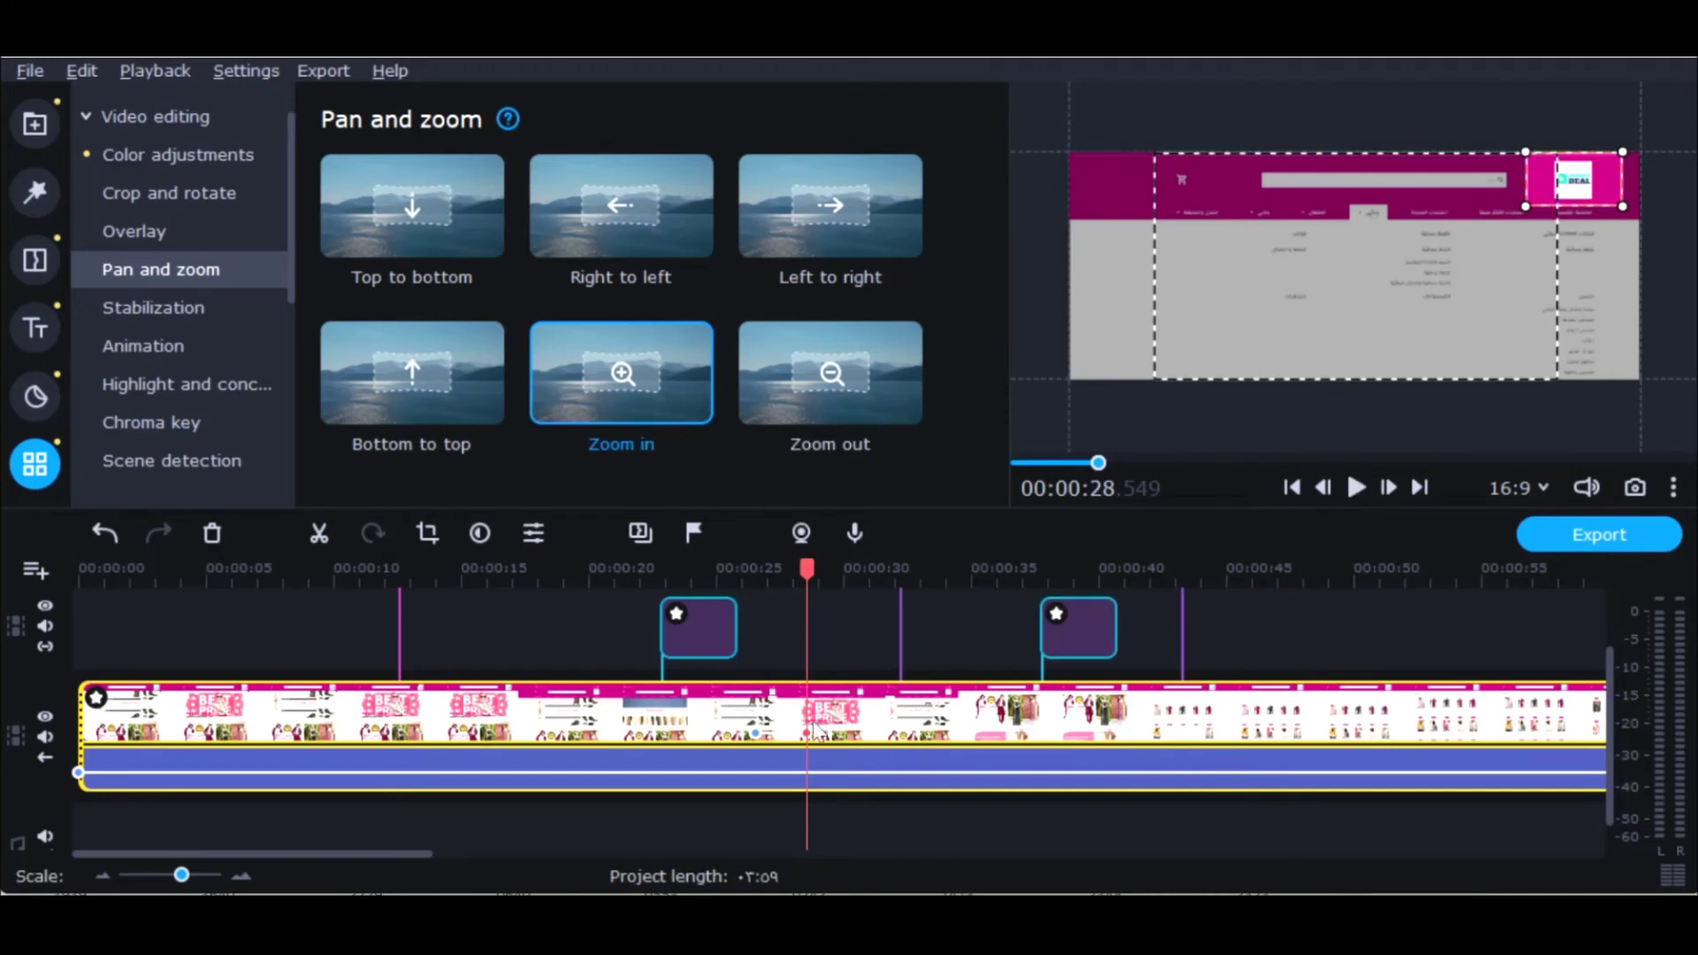
pyautogui.moveTo(810, 733); pyautogui.dragTo(856, 736)
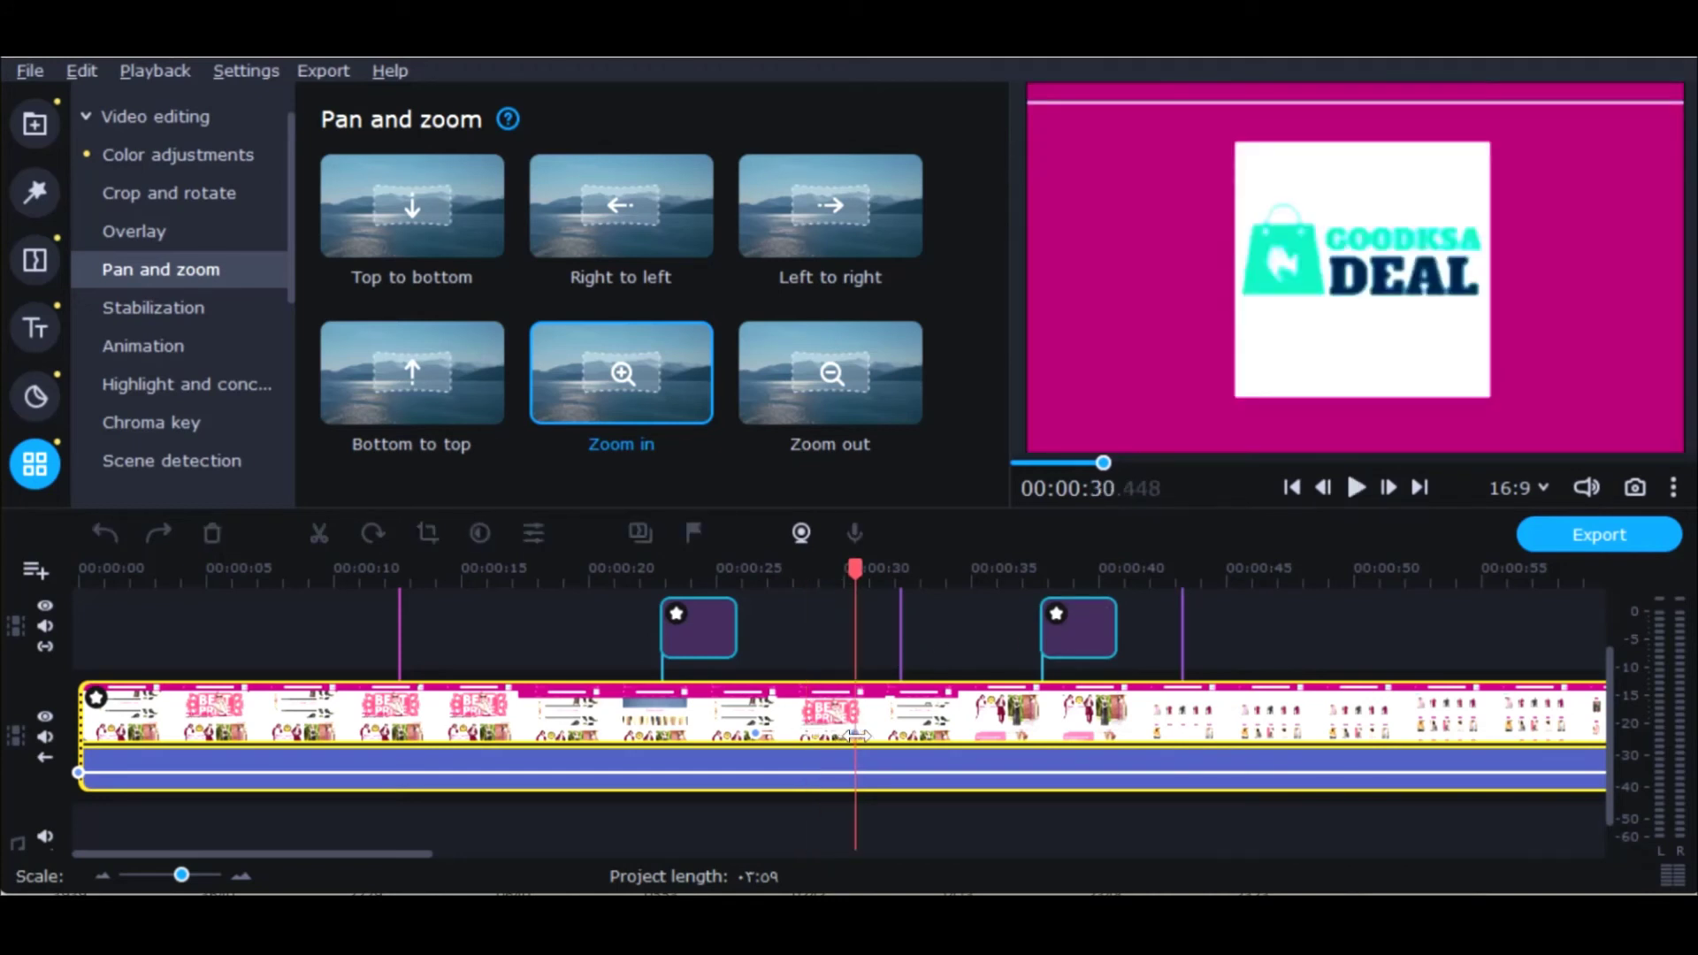
pyautogui.click(711, 737)
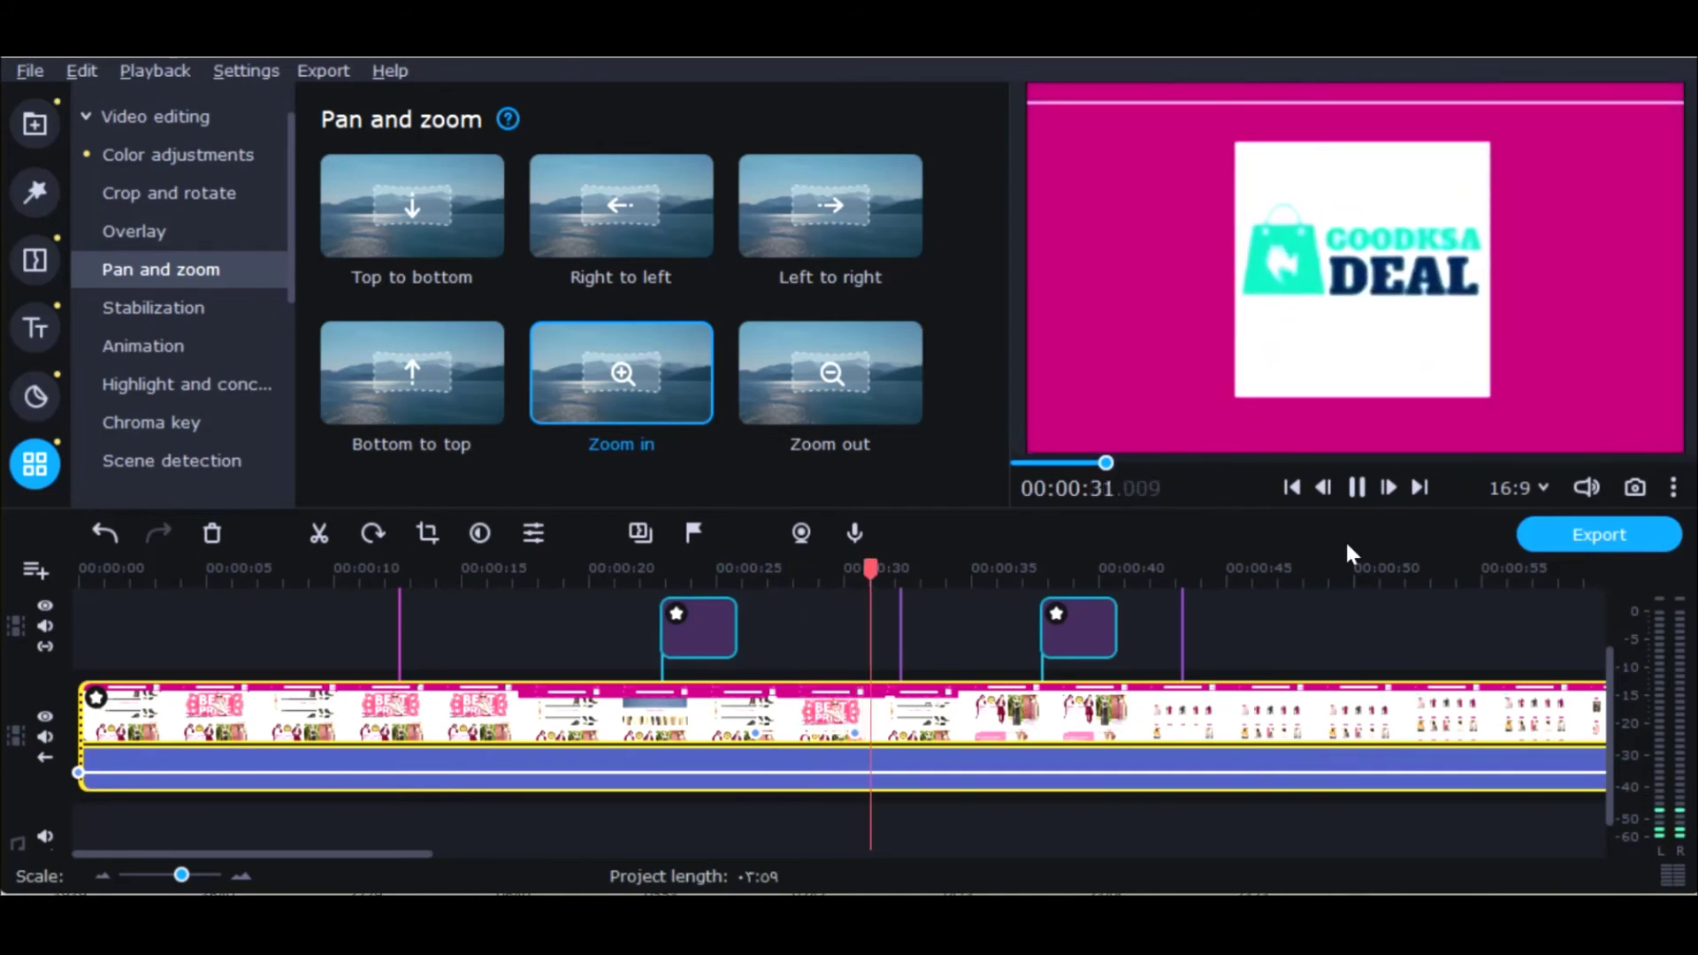
pyautogui.click(1357, 486)
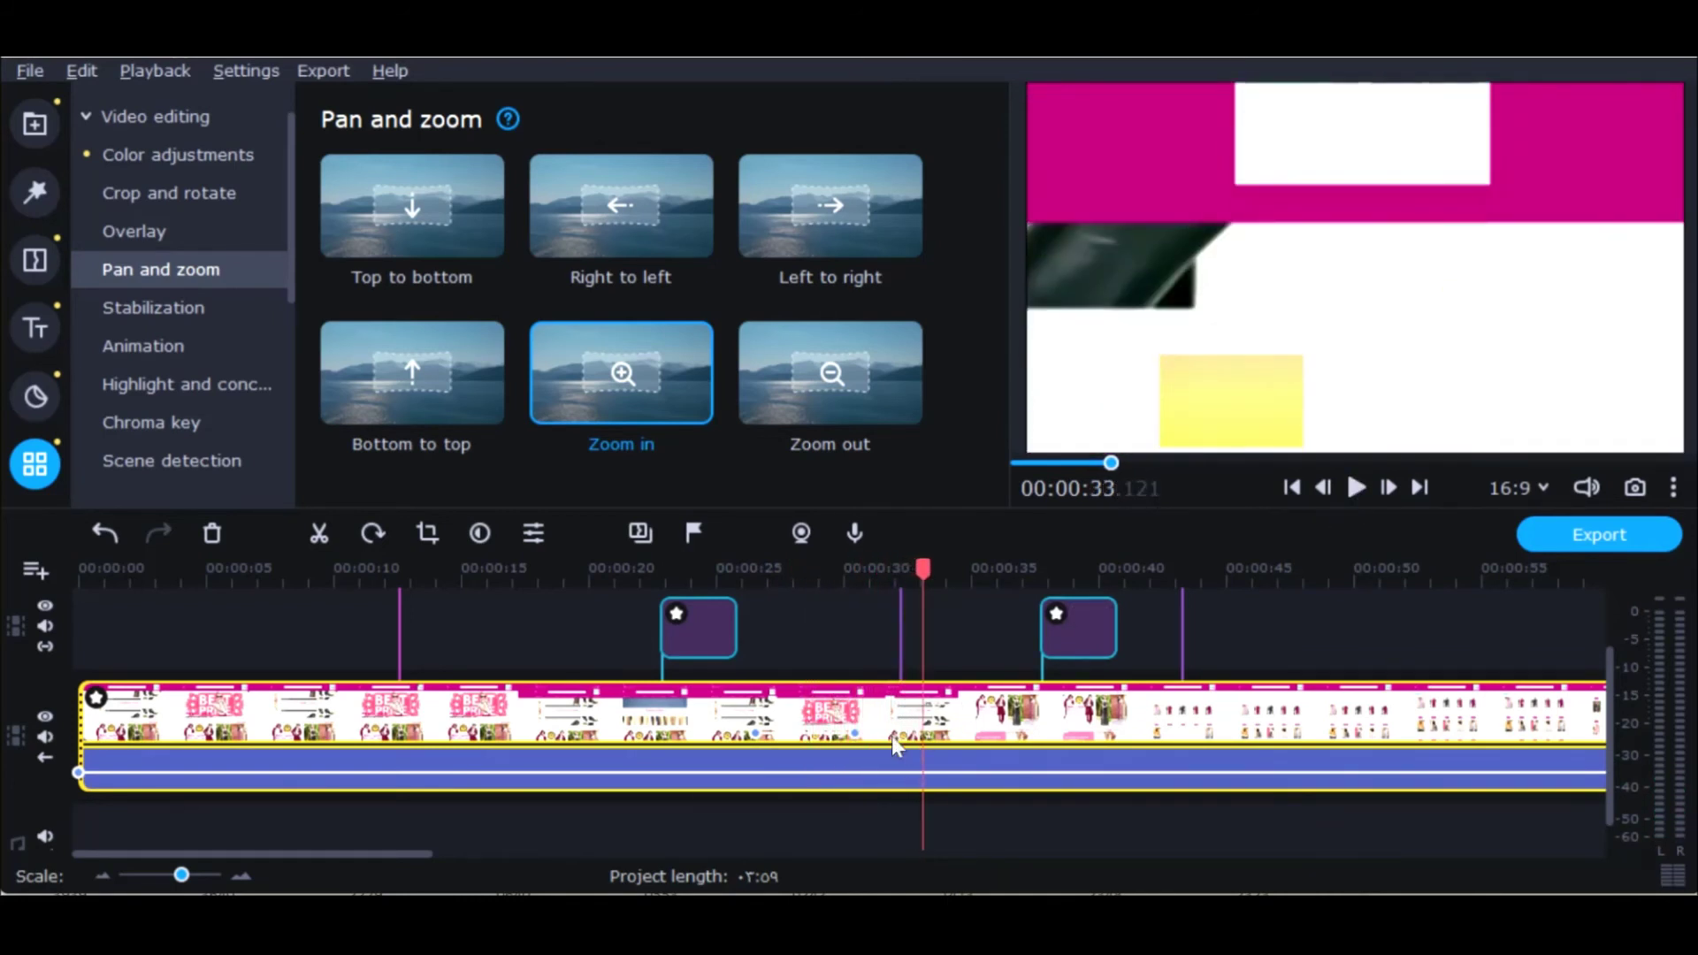
# Step: Remove the Crop effect from the first clip's applied effects, then undo the removal
pyautogui.click(96, 698)
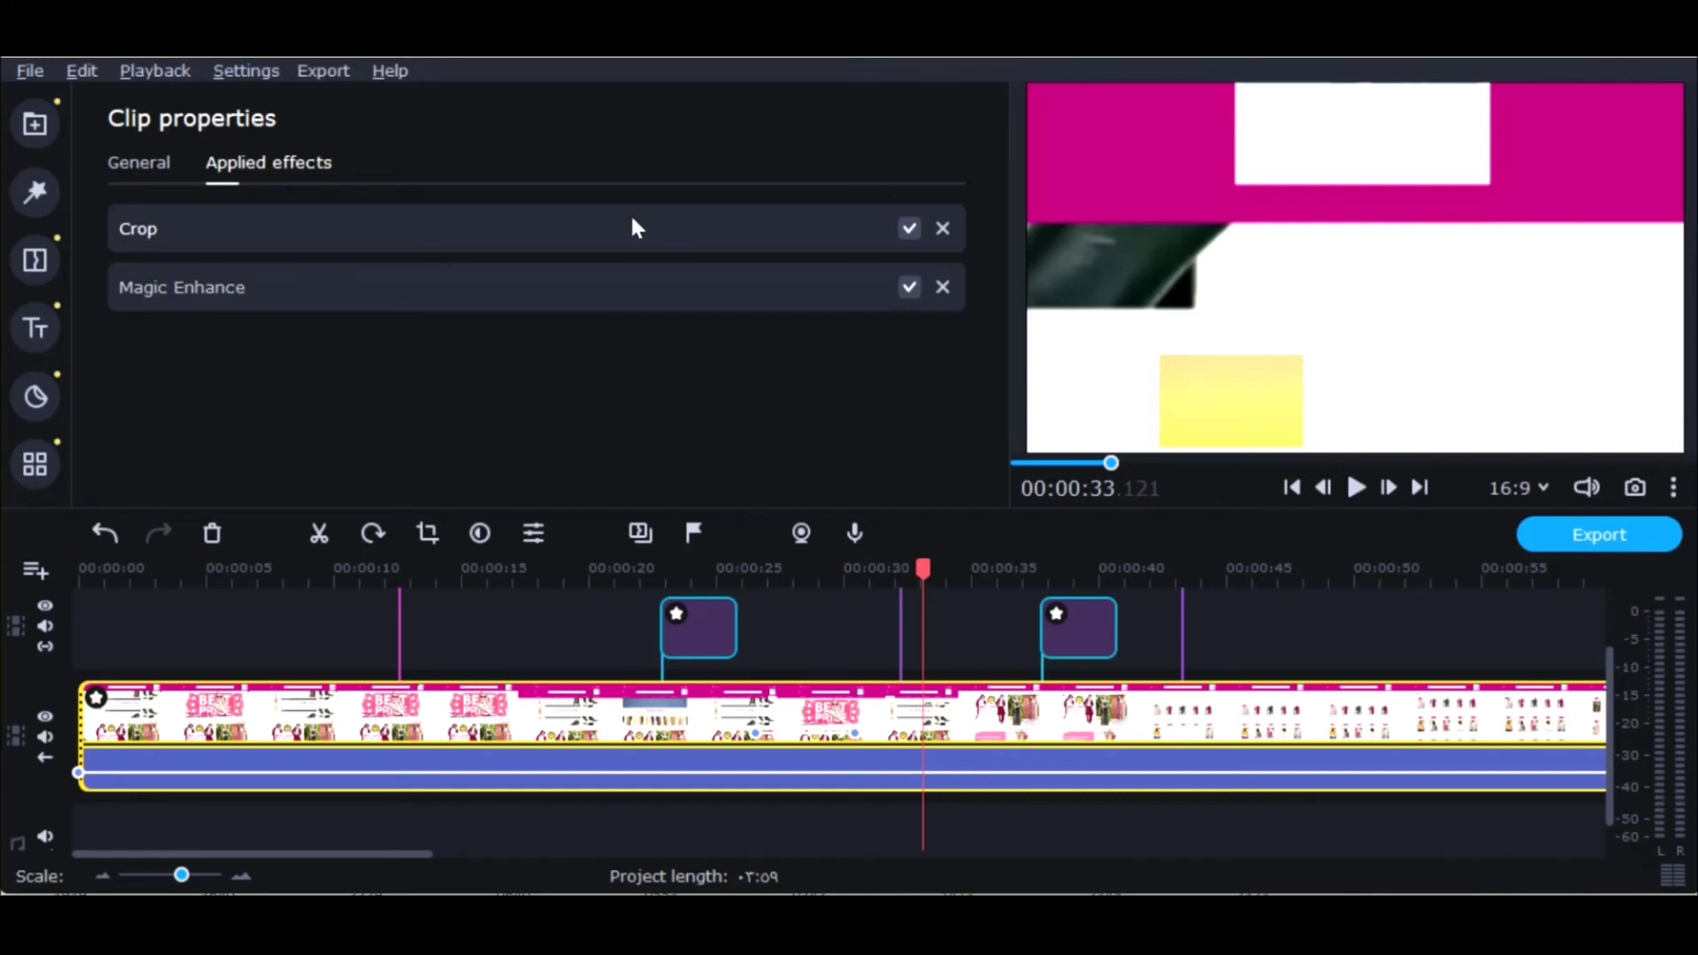
pyautogui.click(942, 228)
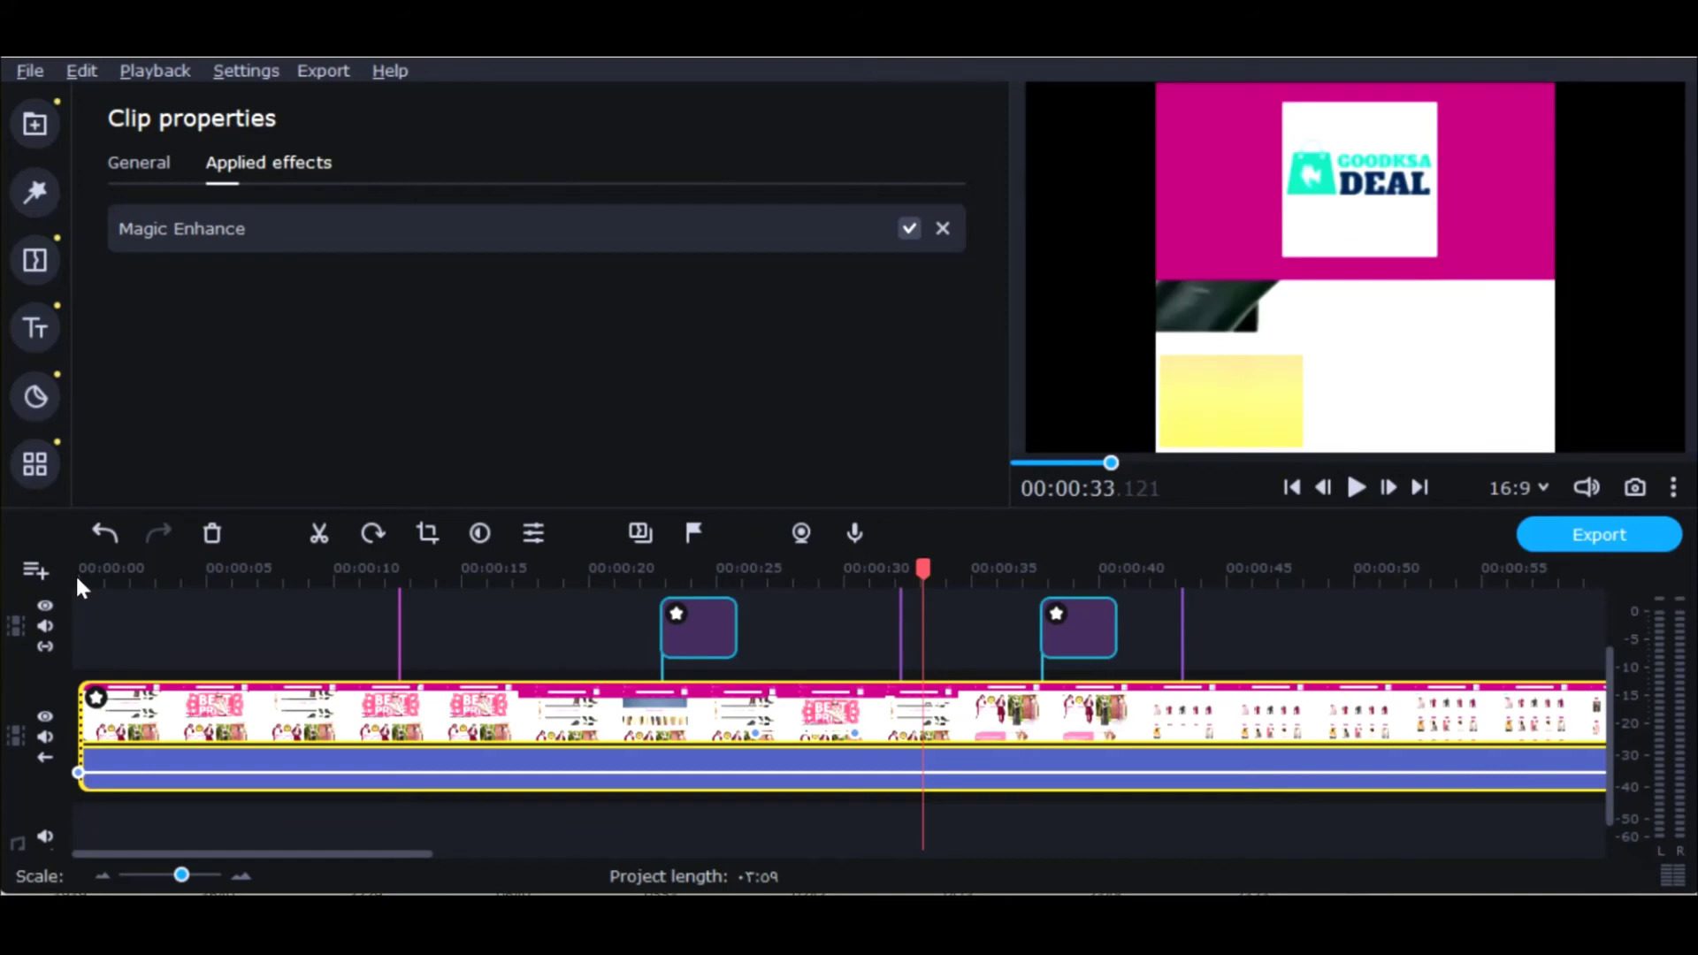
pyautogui.click(902, 734)
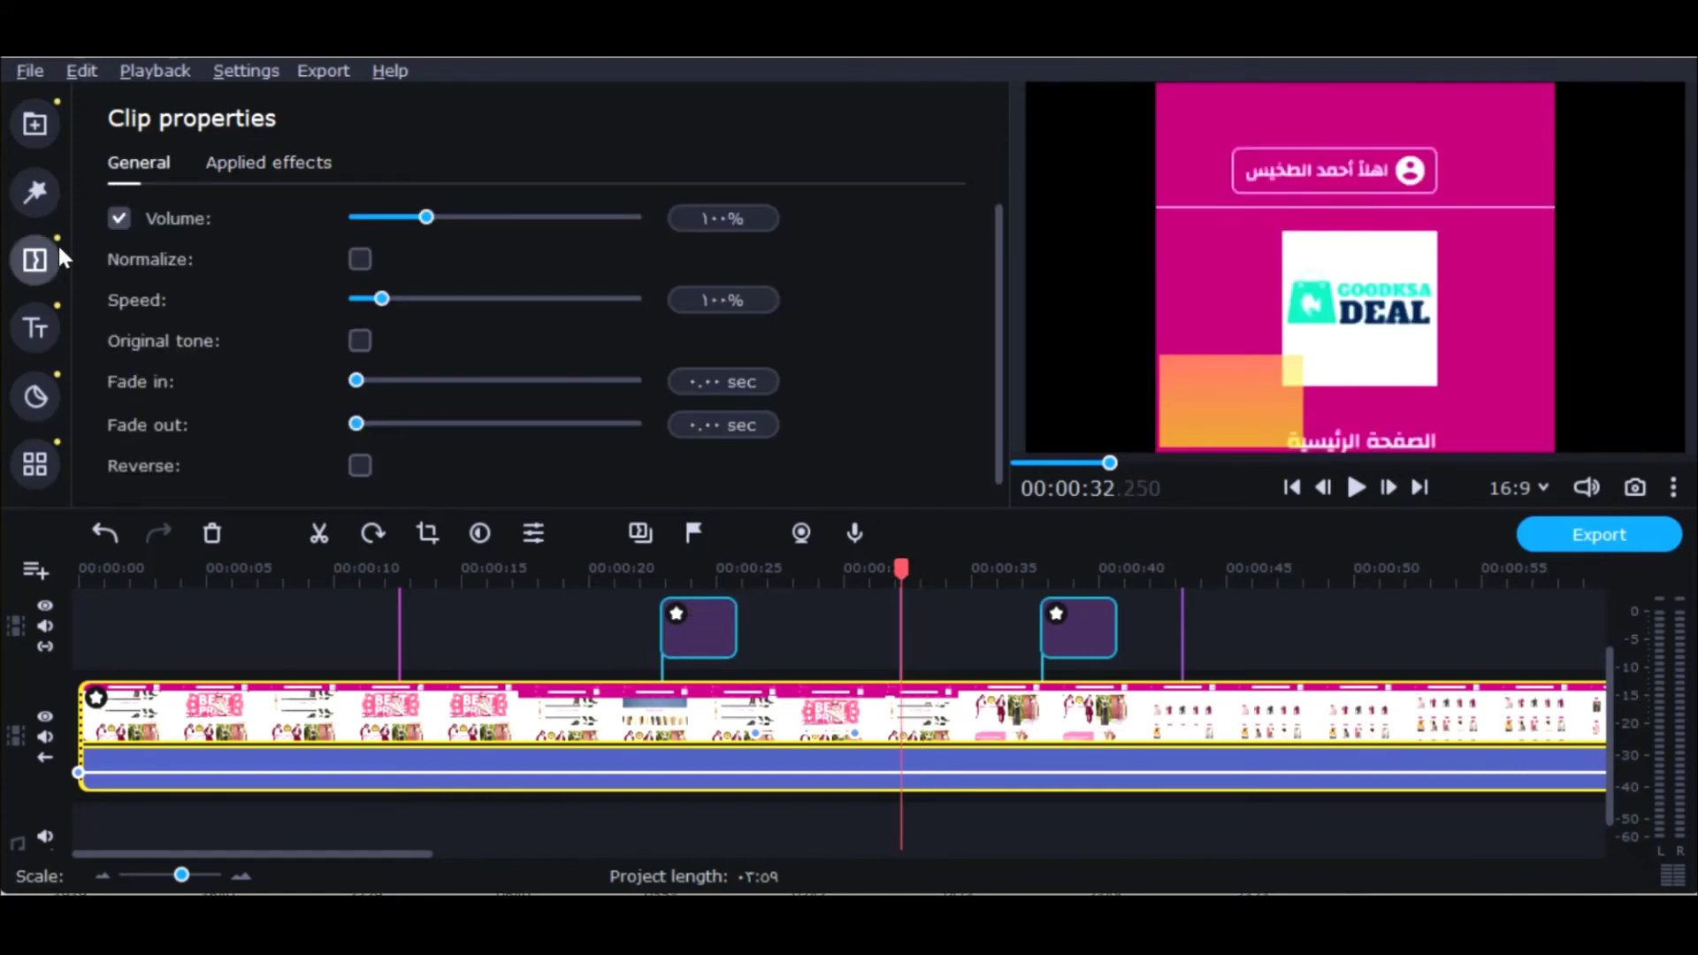
pyautogui.click(97, 700)
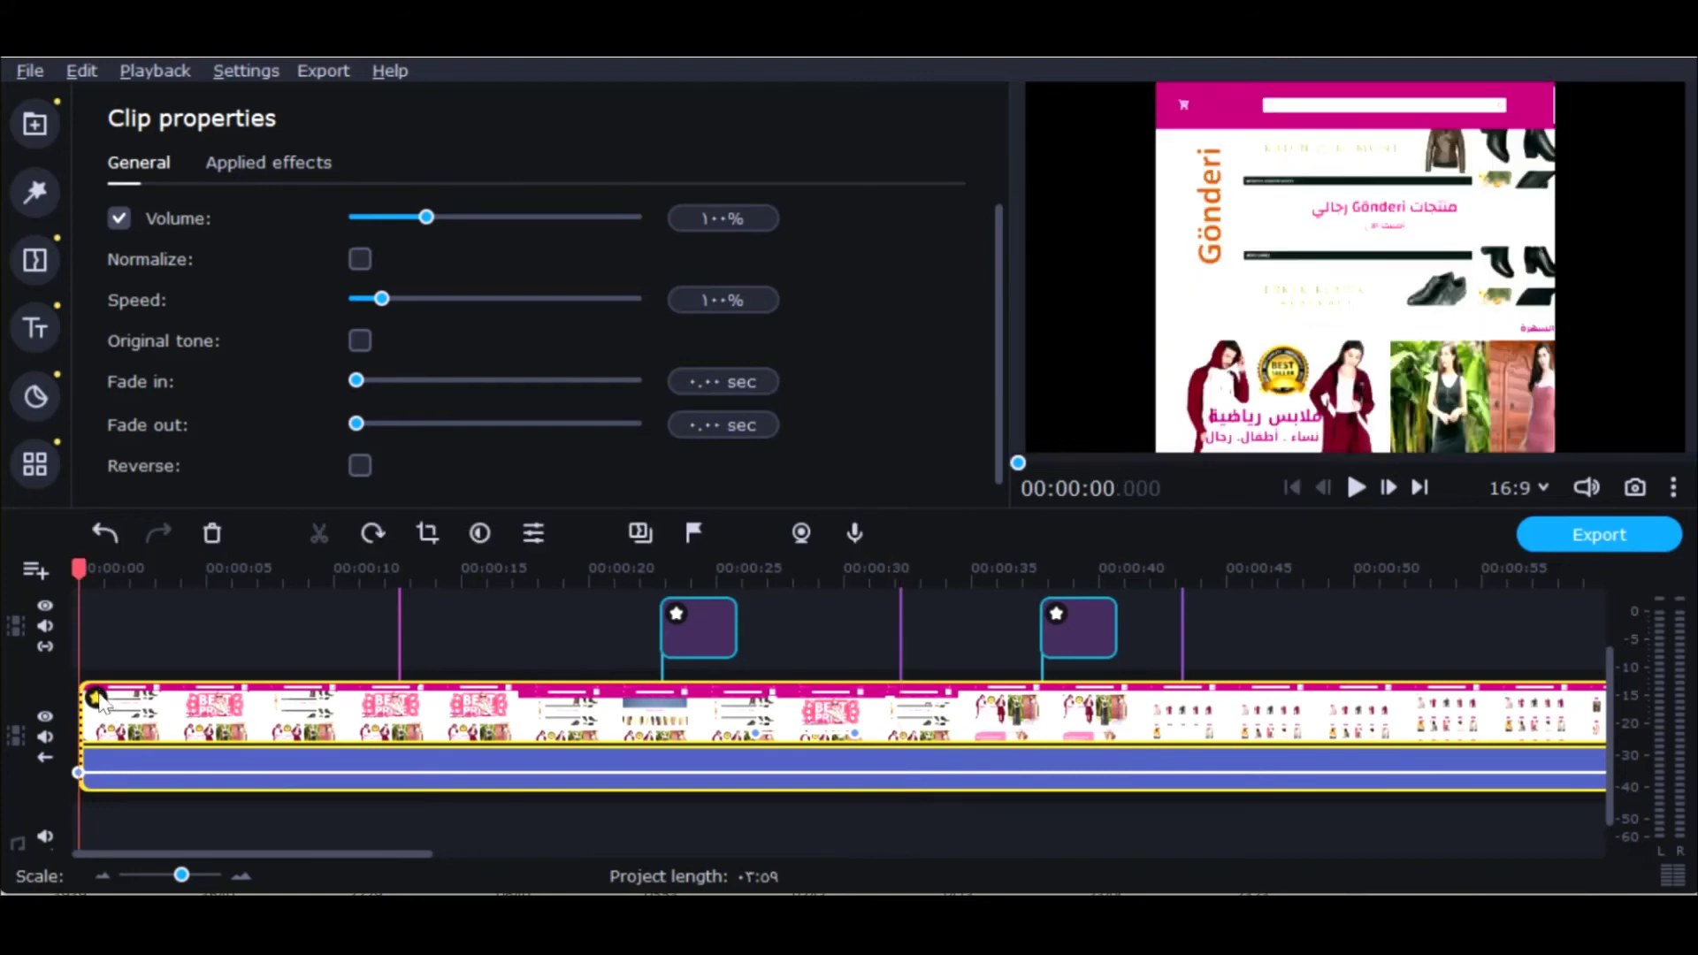
pyautogui.click(111, 534)
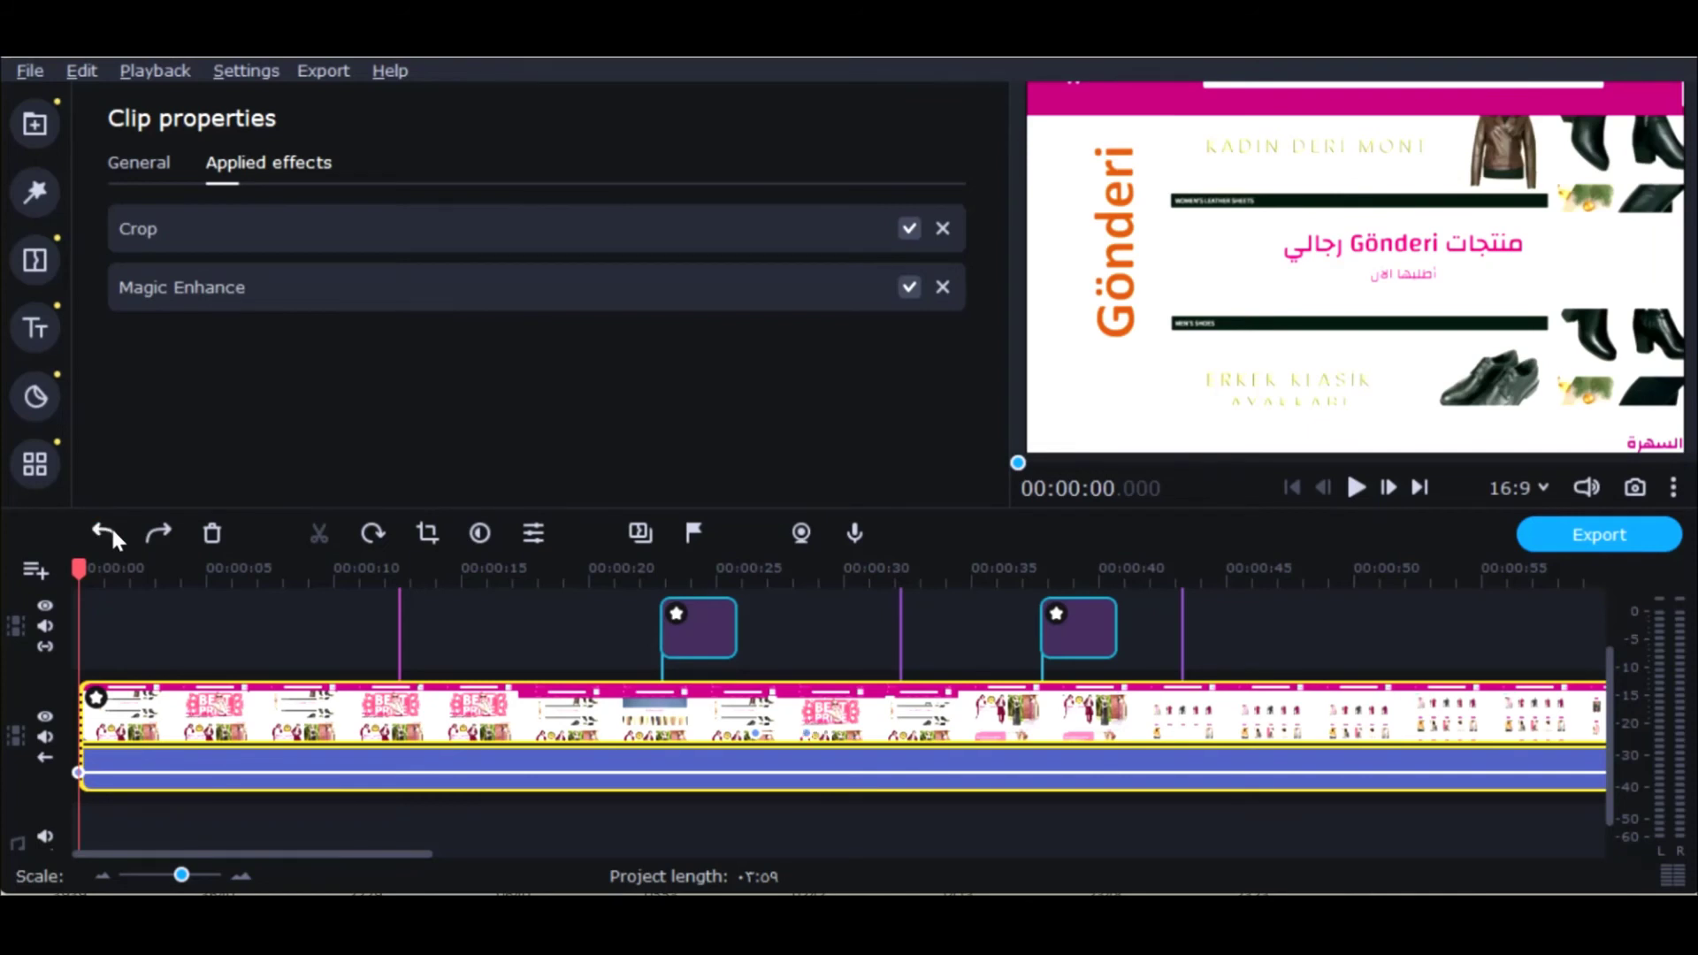
# Step: Undo the Zoom in effect and the crop on the first clip
pyautogui.click(768, 733)
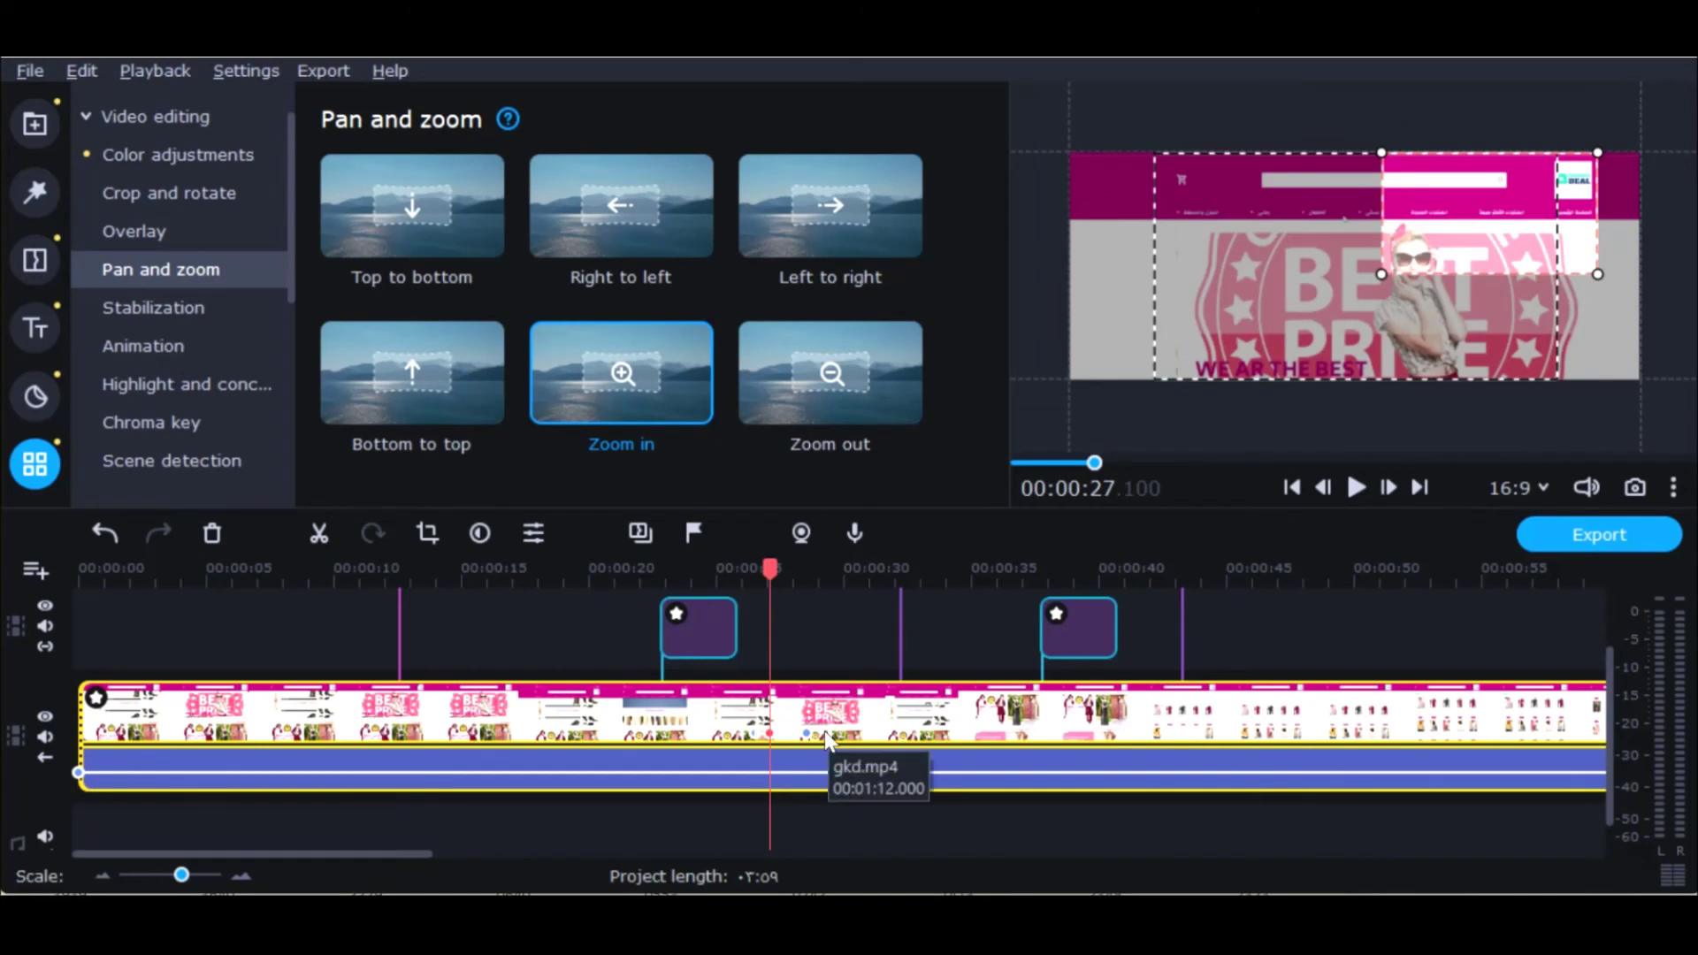
pyautogui.click(824, 731)
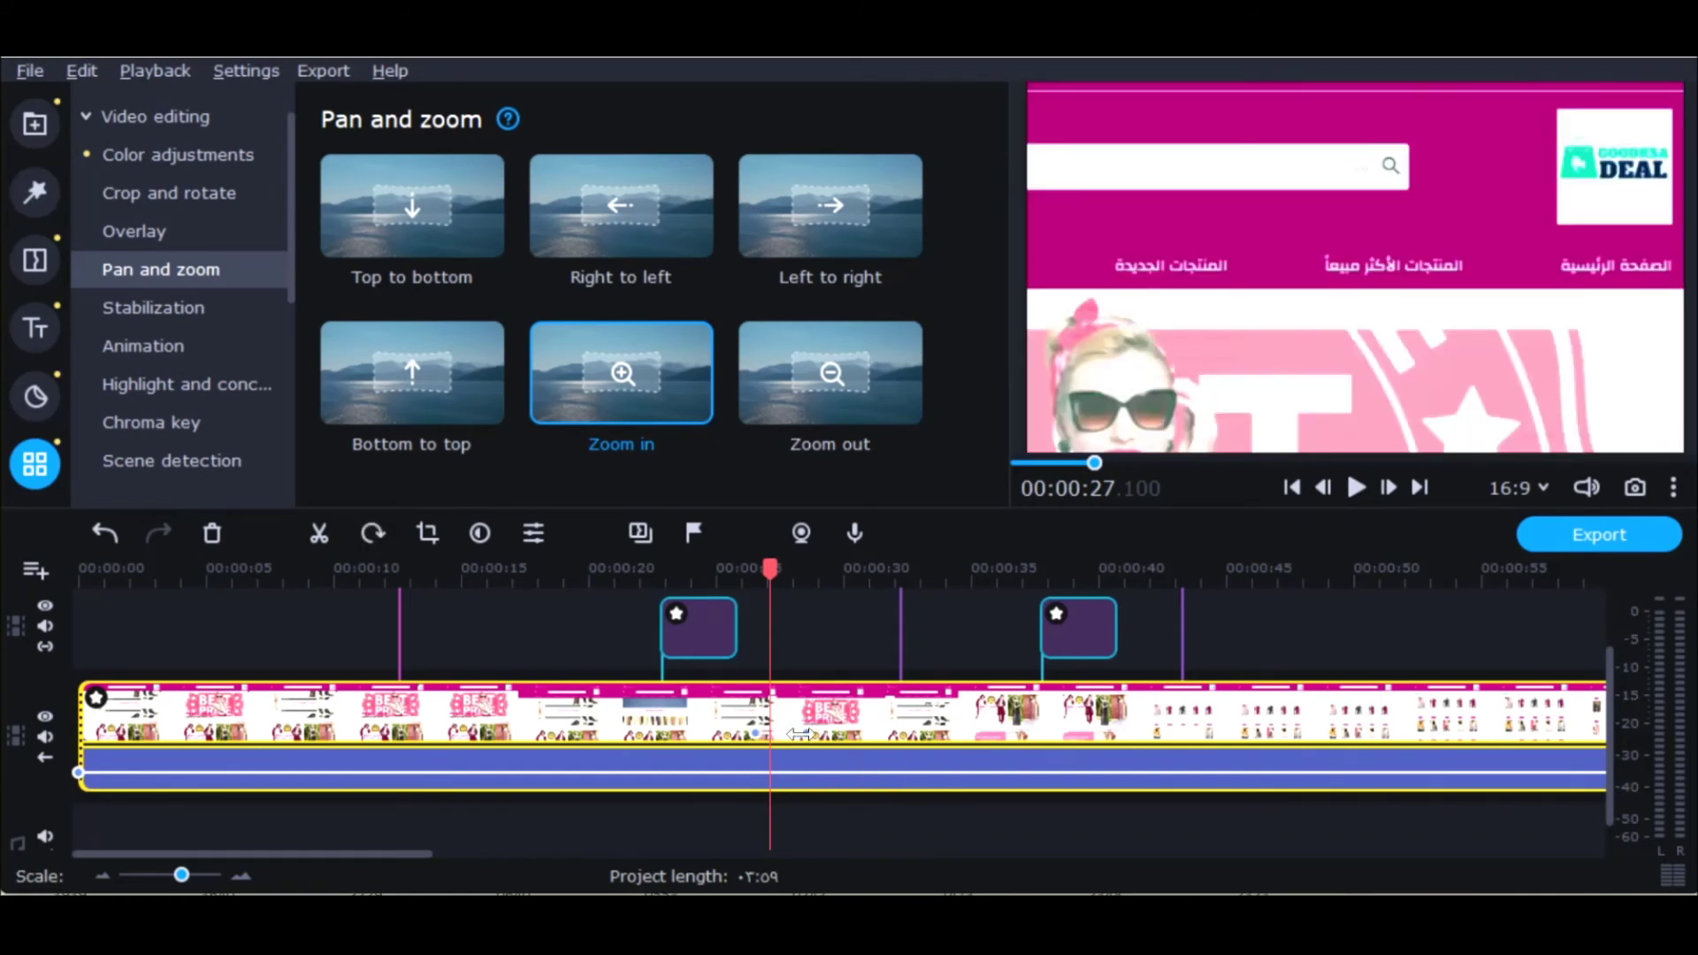
pyautogui.click(117, 529)
pyautogui.click(104, 533)
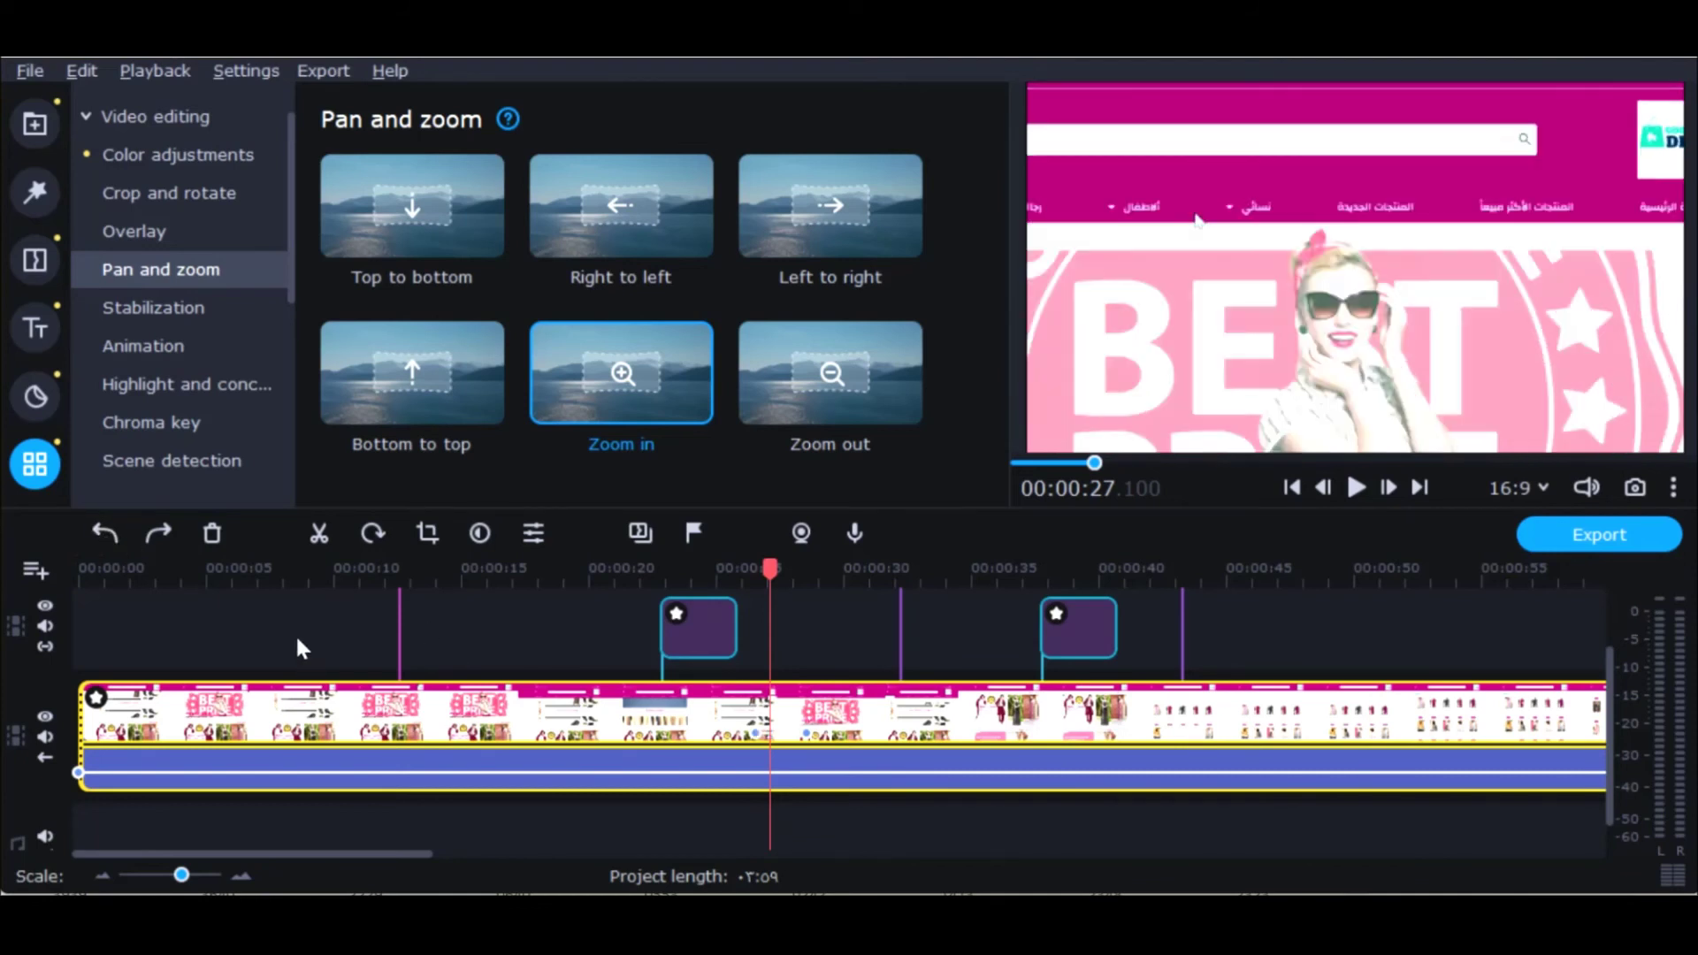
pyautogui.click(105, 533)
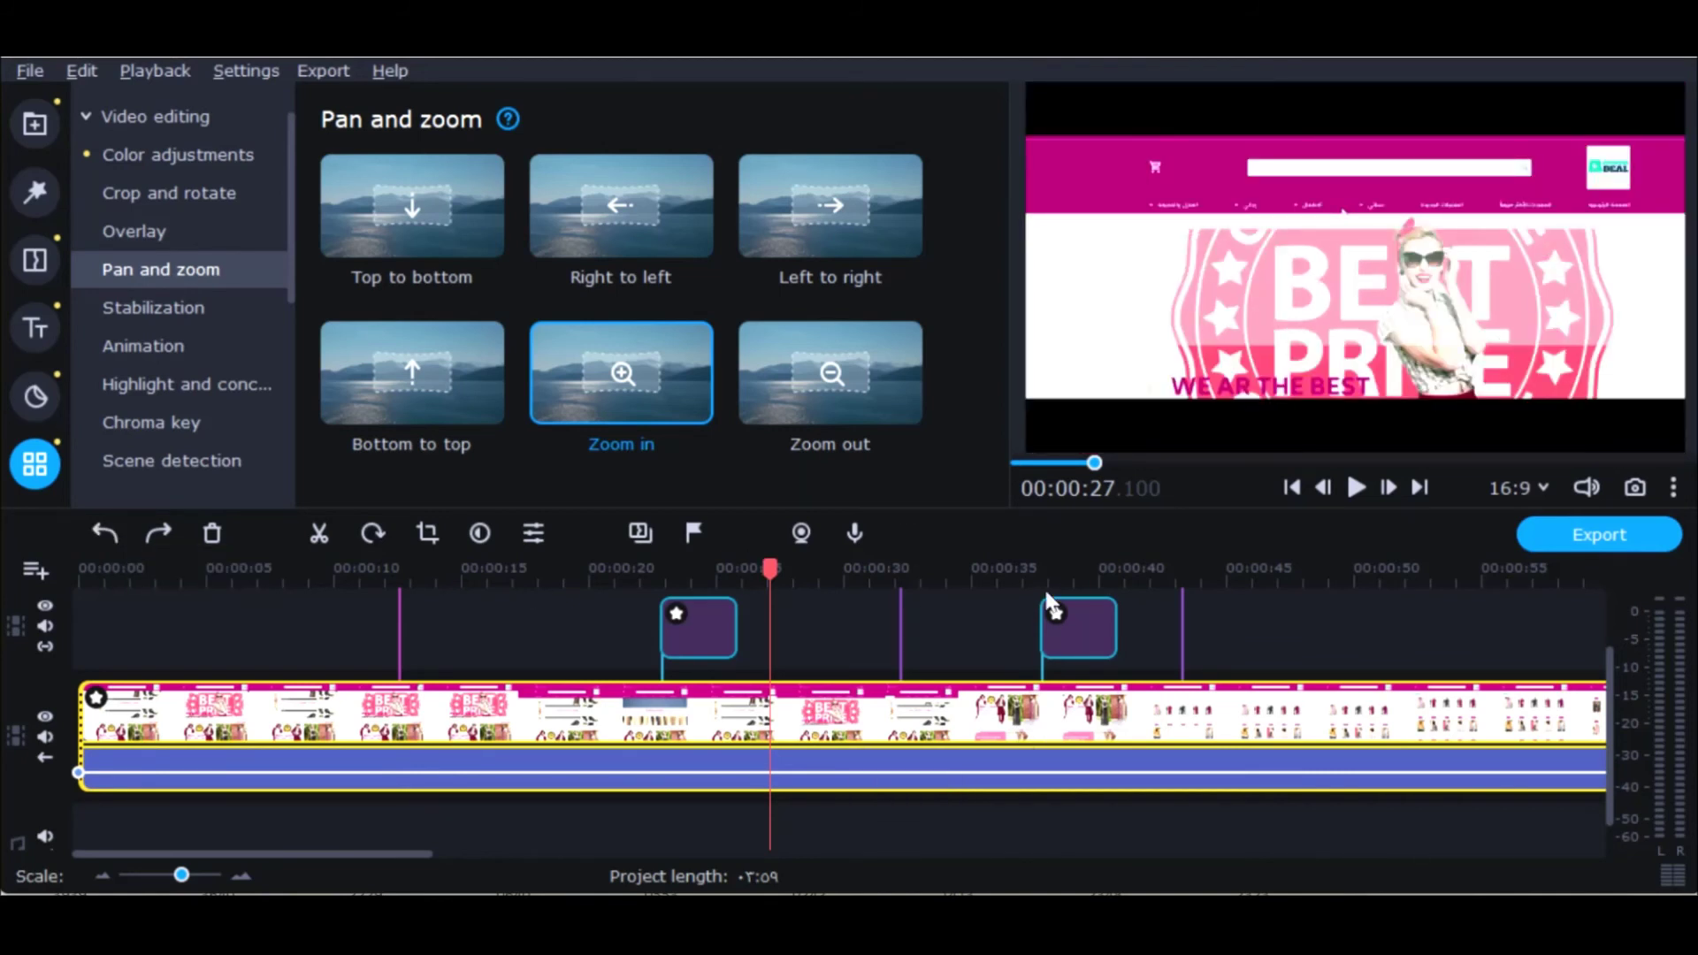
# Step: Split the first clip at 00:00:27.250 and again at 00:00:30.400 to isolate a short segment
pyautogui.click(775, 701)
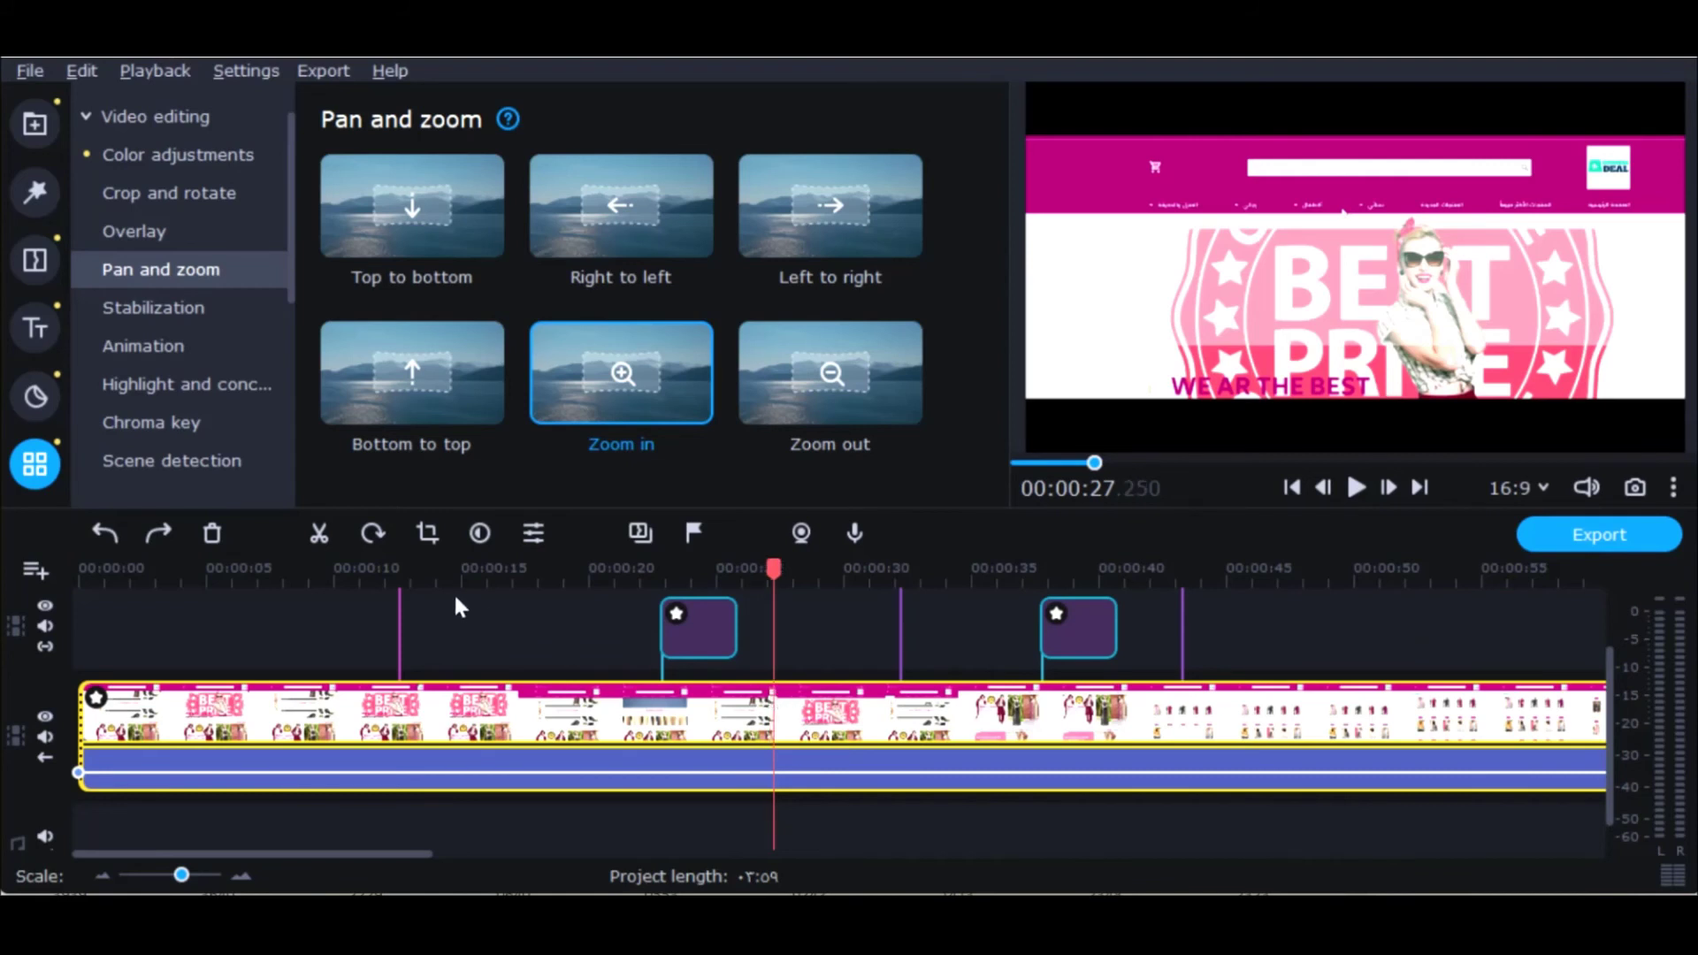
pyautogui.click(320, 532)
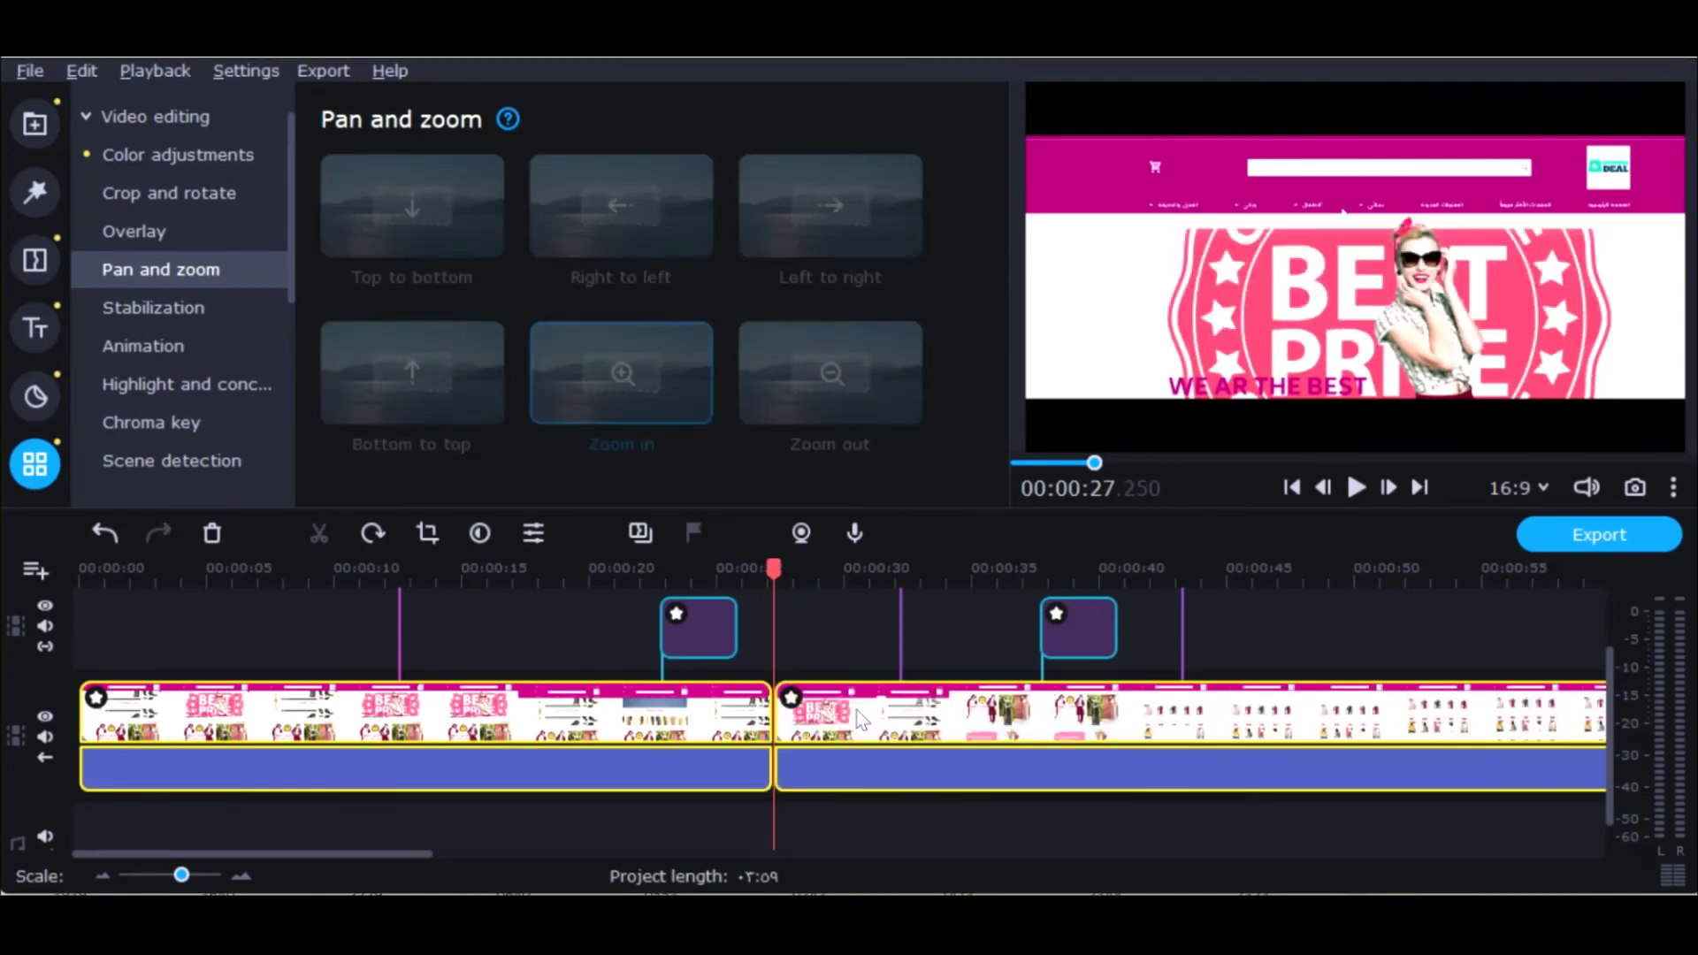
pyautogui.click(854, 717)
pyautogui.click(320, 533)
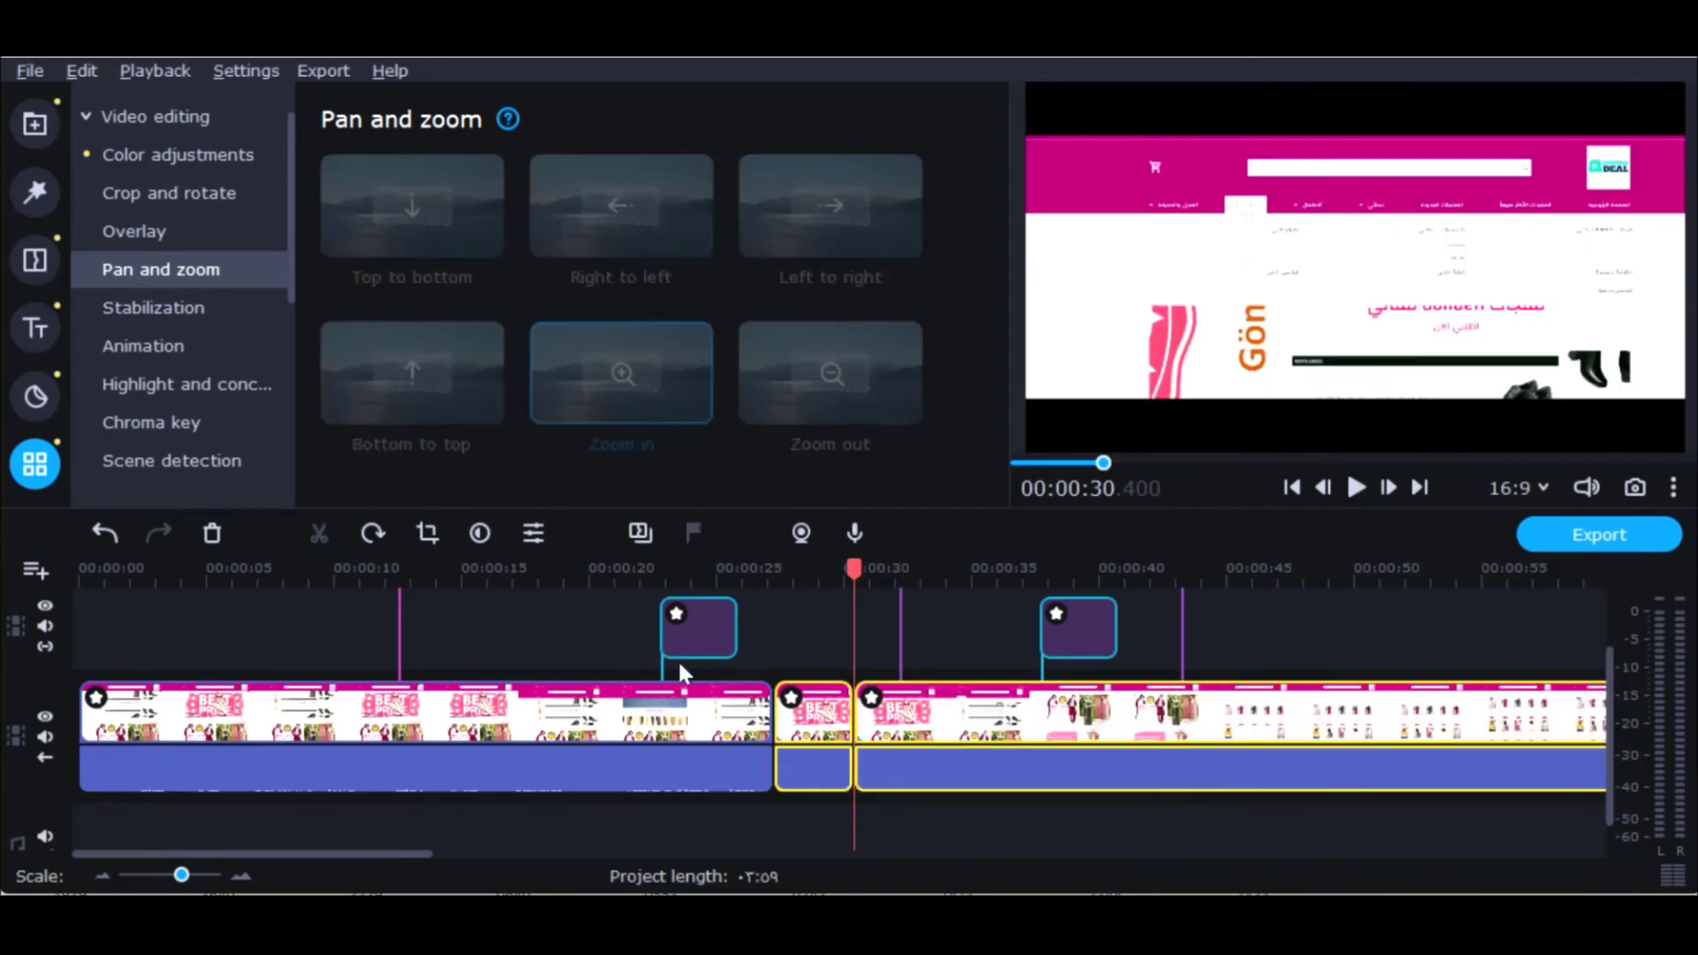
# Step: Select the short middle segment and look through the Stabilization tool and the Animation presets
pyautogui.click(815, 734)
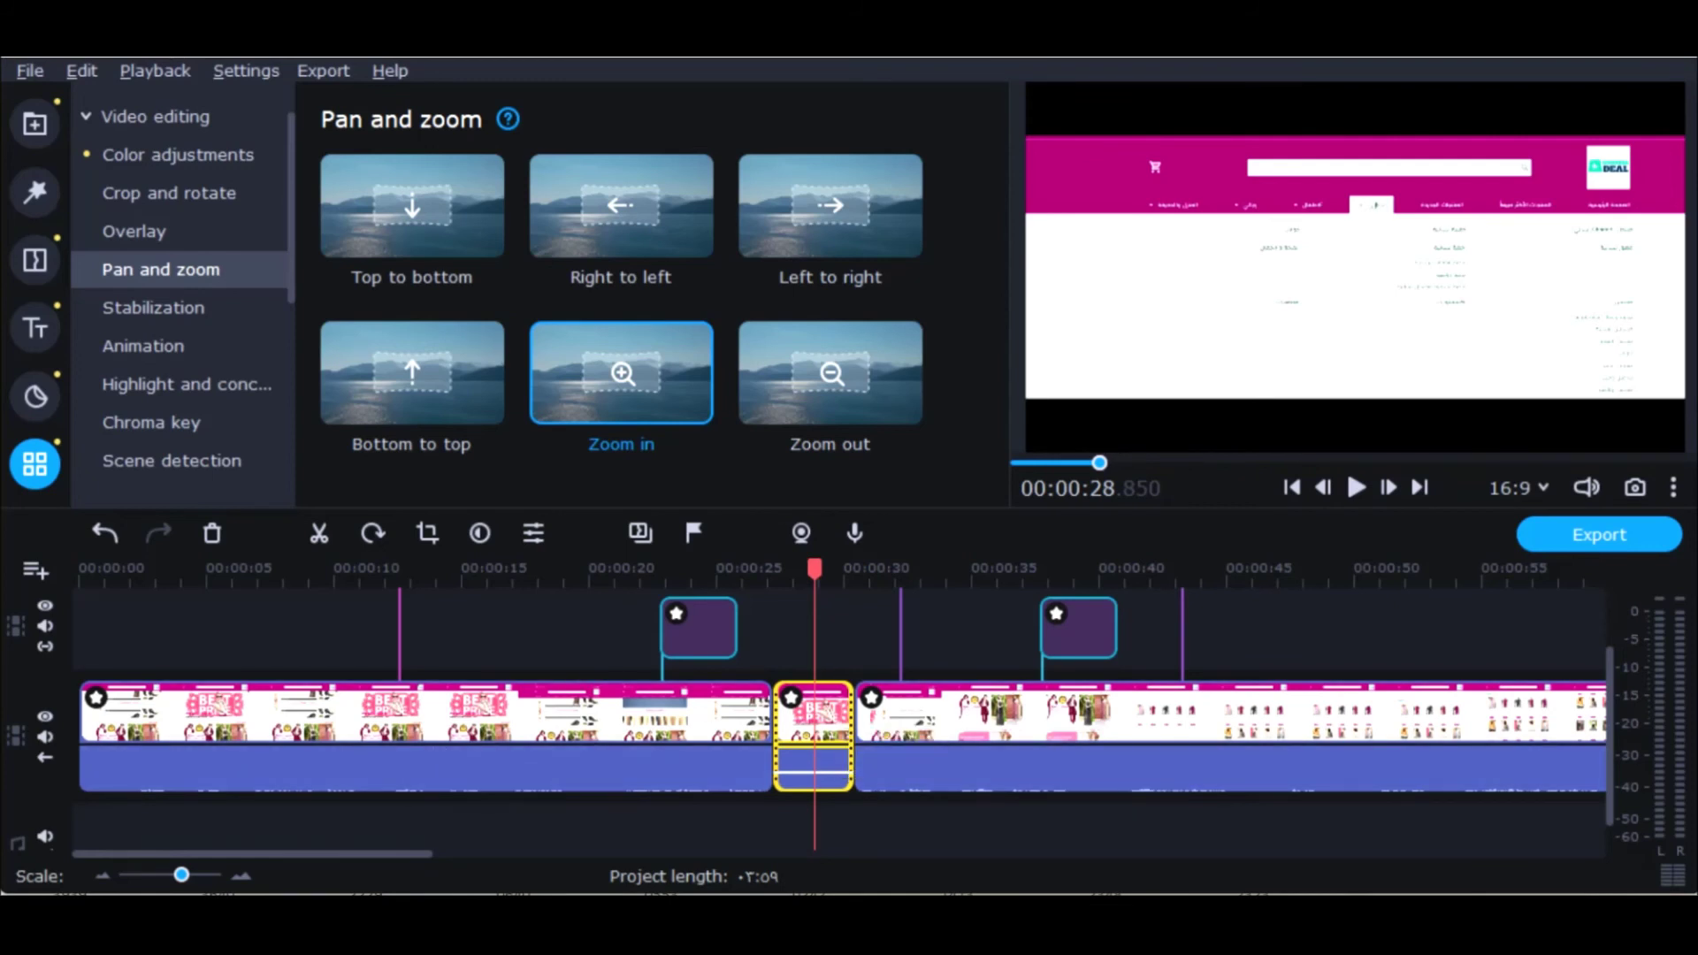
pyautogui.click(200, 311)
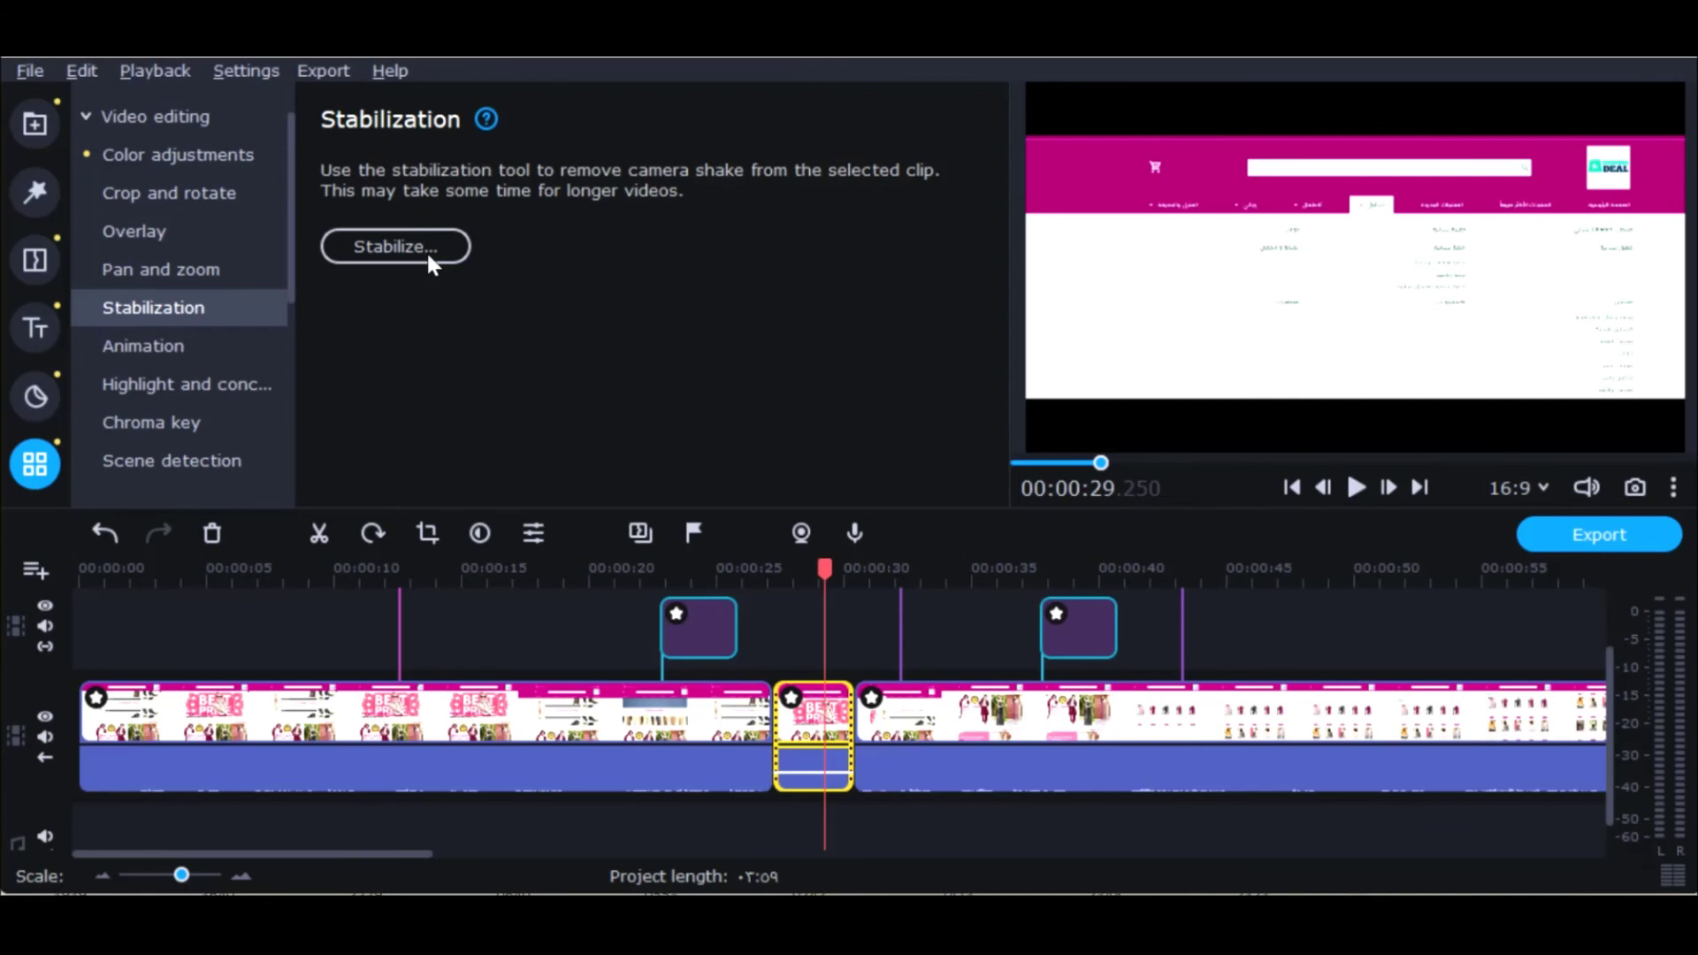
pyautogui.click(212, 353)
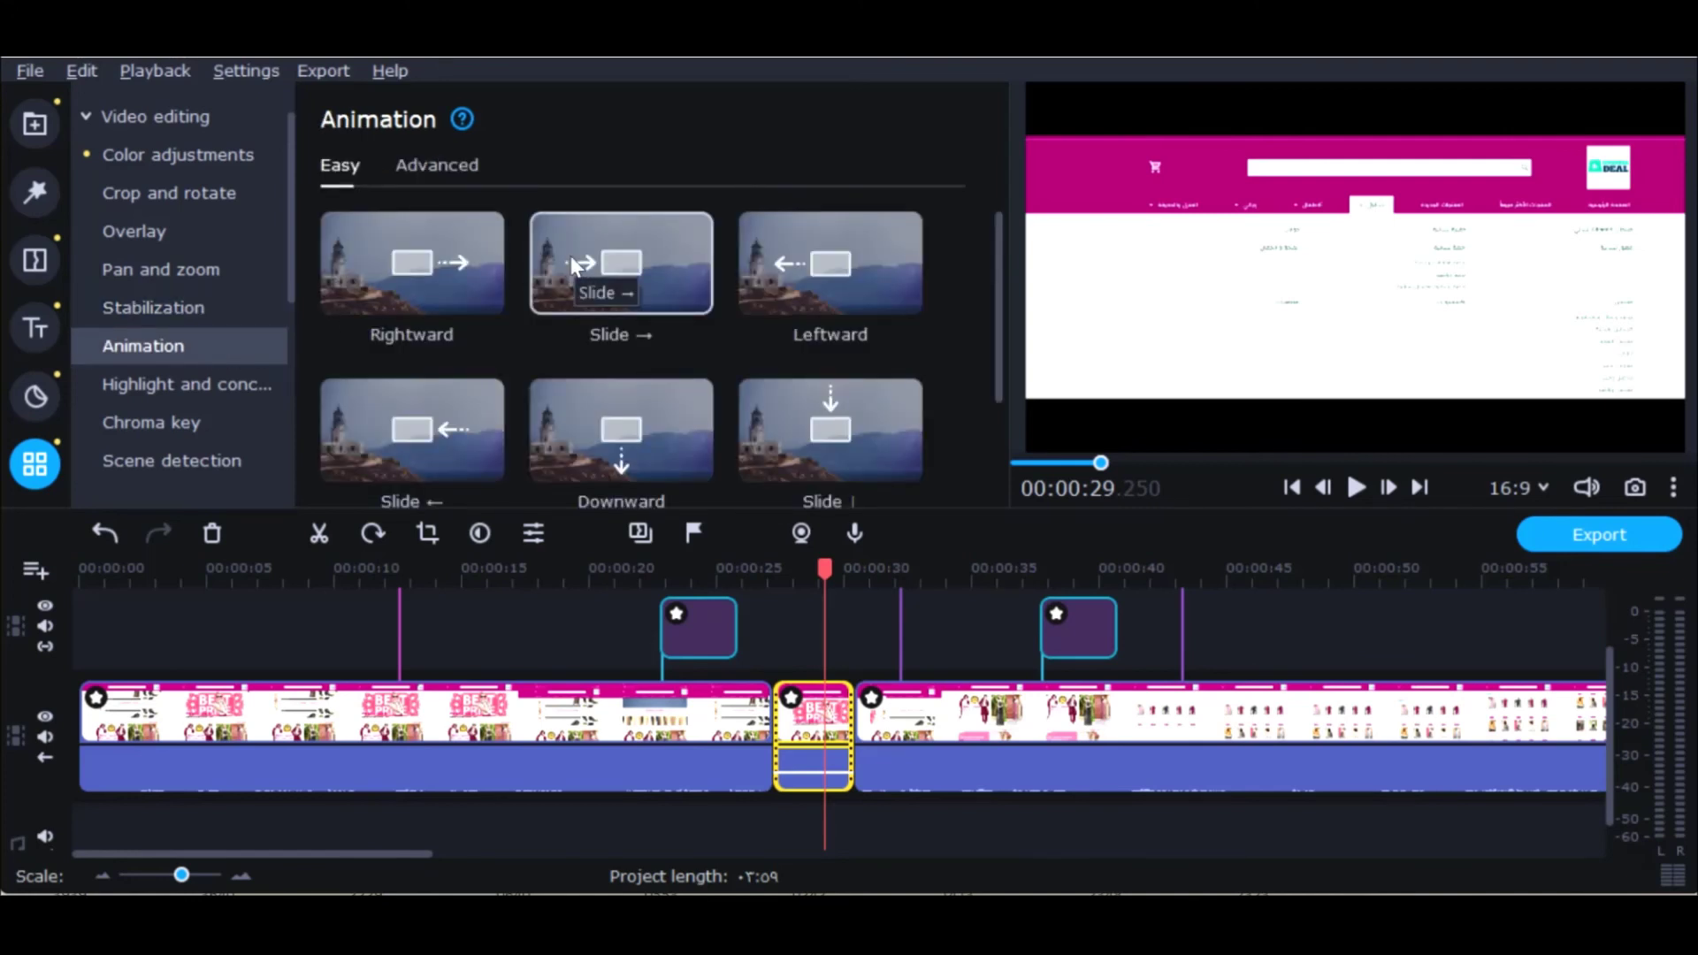
pyautogui.scroll(-1, 573, 265)
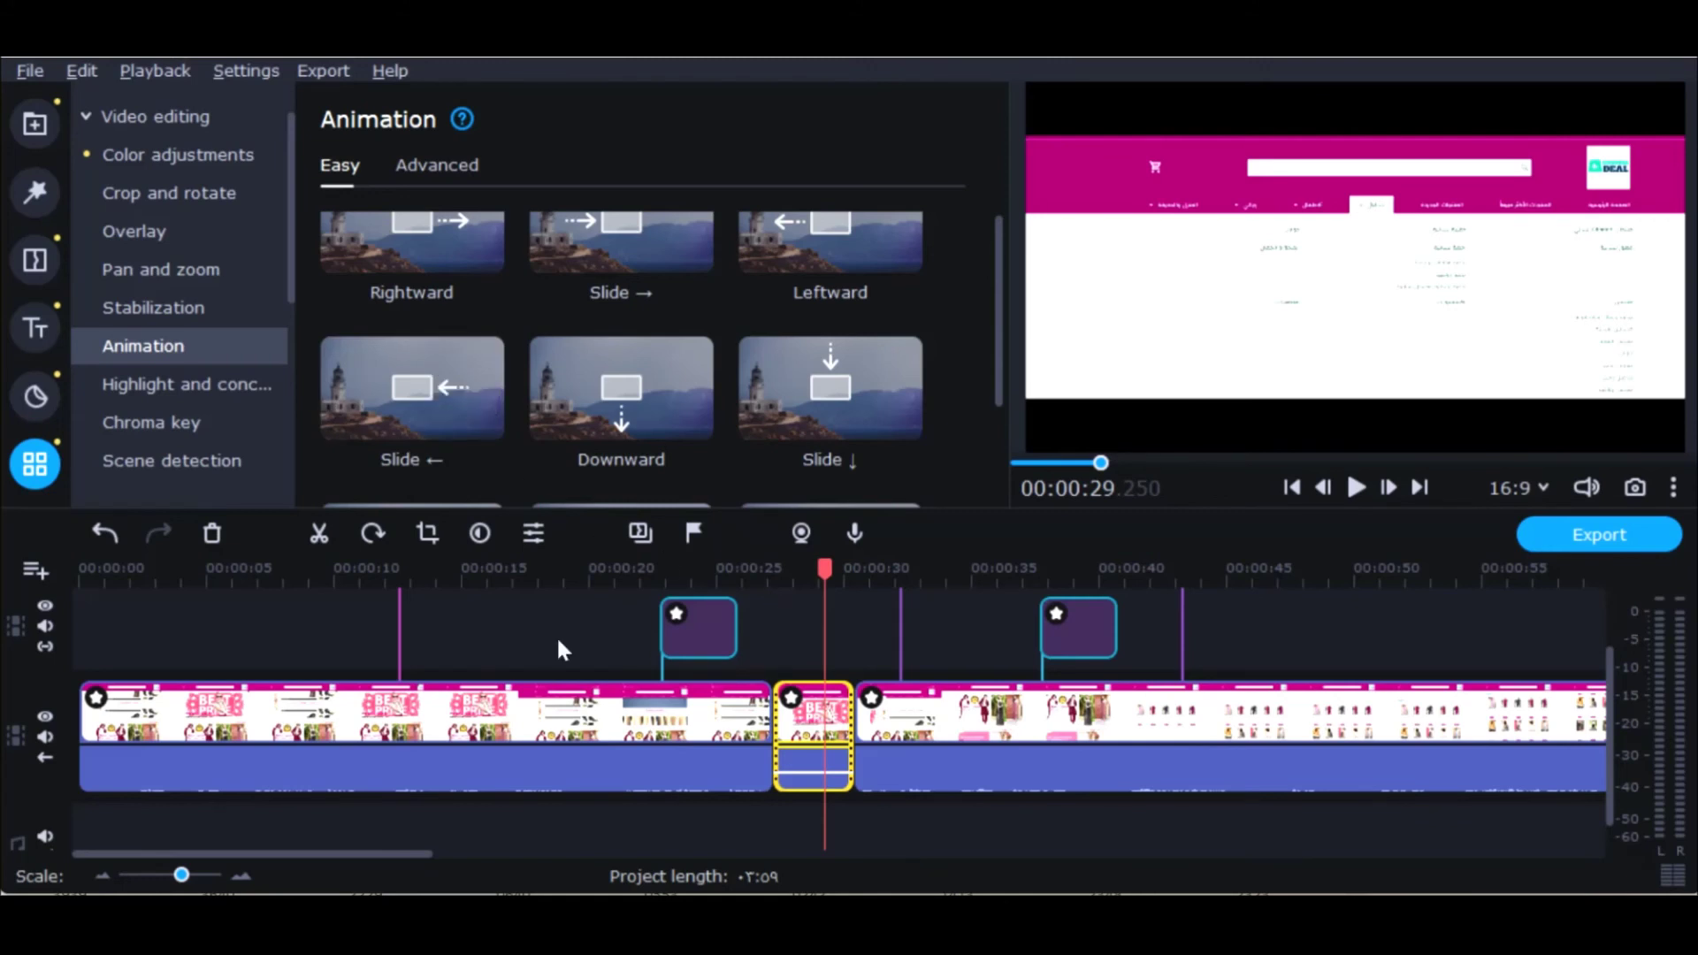
# Step: Move the short segment up to the overlay track at about 46.8 seconds and look through the Overlay presets
pyautogui.moveTo(824, 729); pyautogui.dragTo(1321, 608)
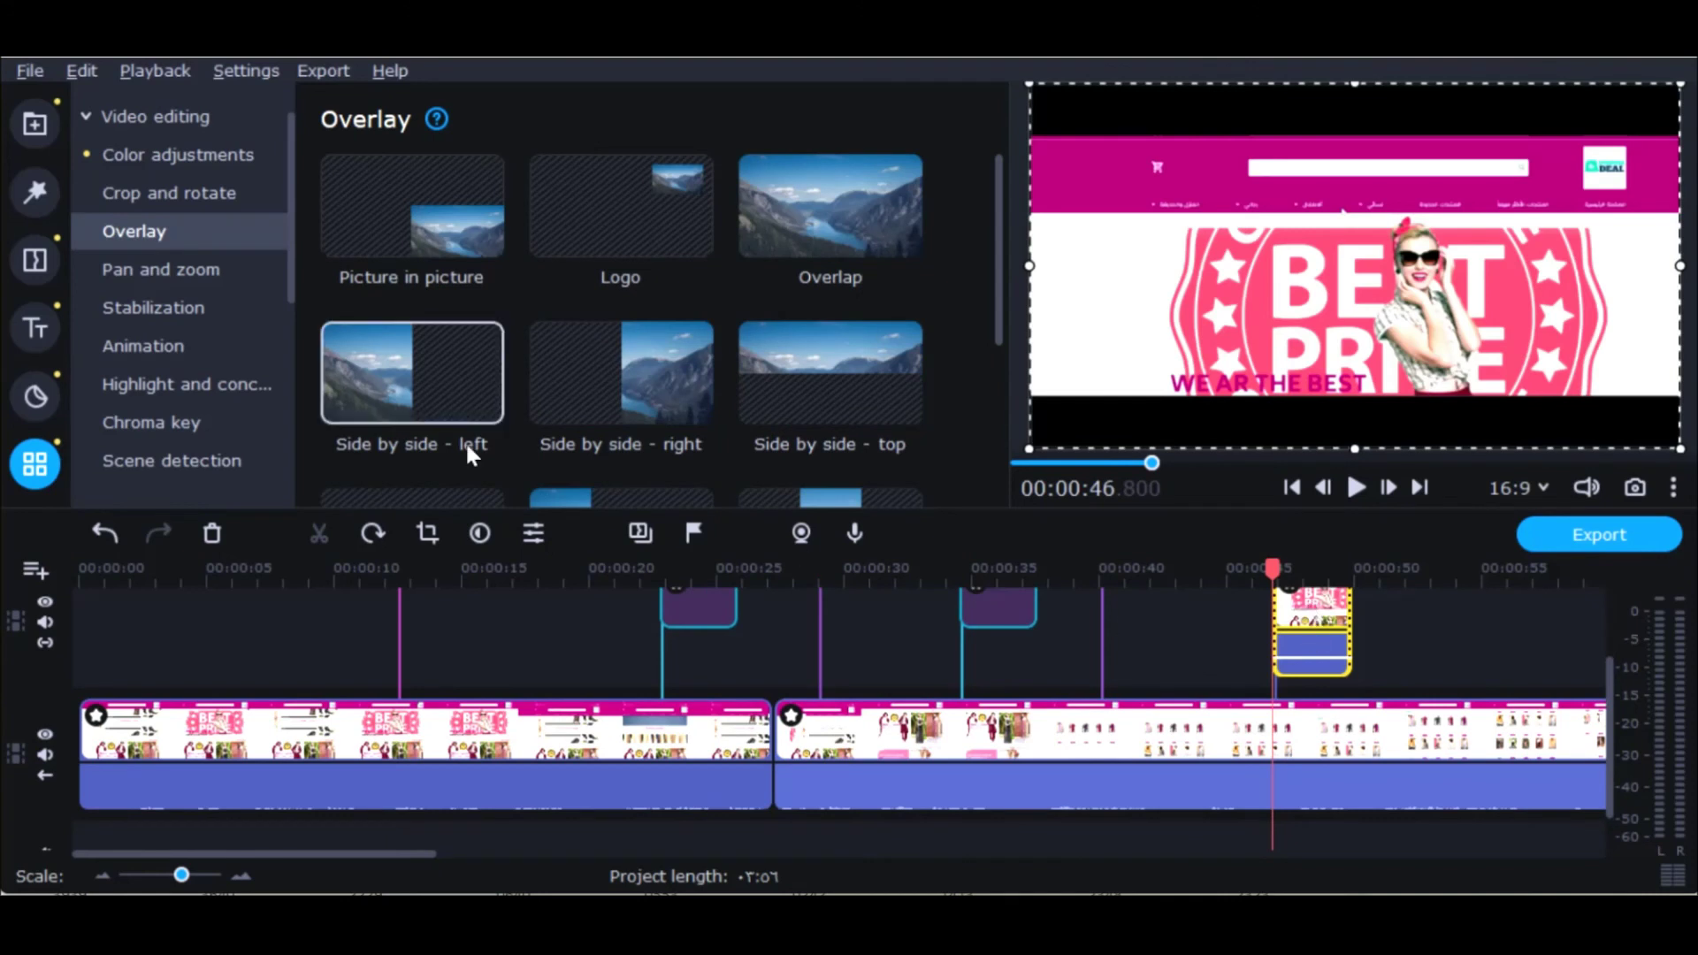
pyautogui.scroll(-1, 460, 377)
pyautogui.scroll(-2, 460, 377)
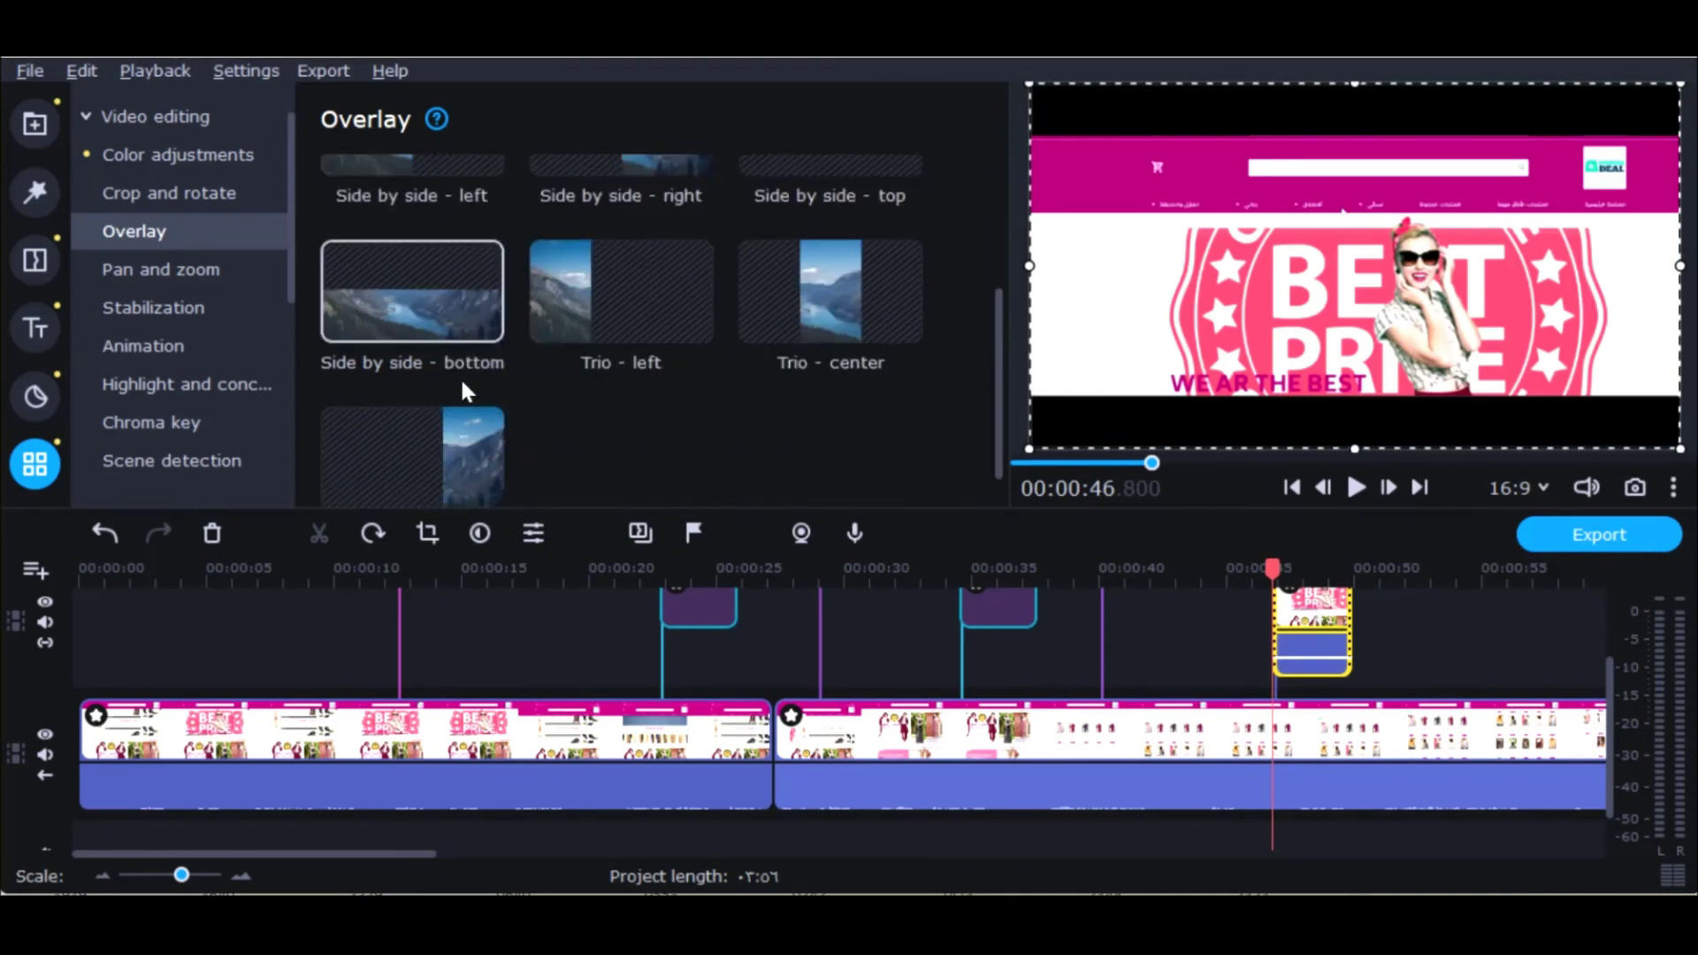
# Step: Apply the Rightward animation to the overlay clip, play it back and open the clip's properties
pyautogui.click(182, 345)
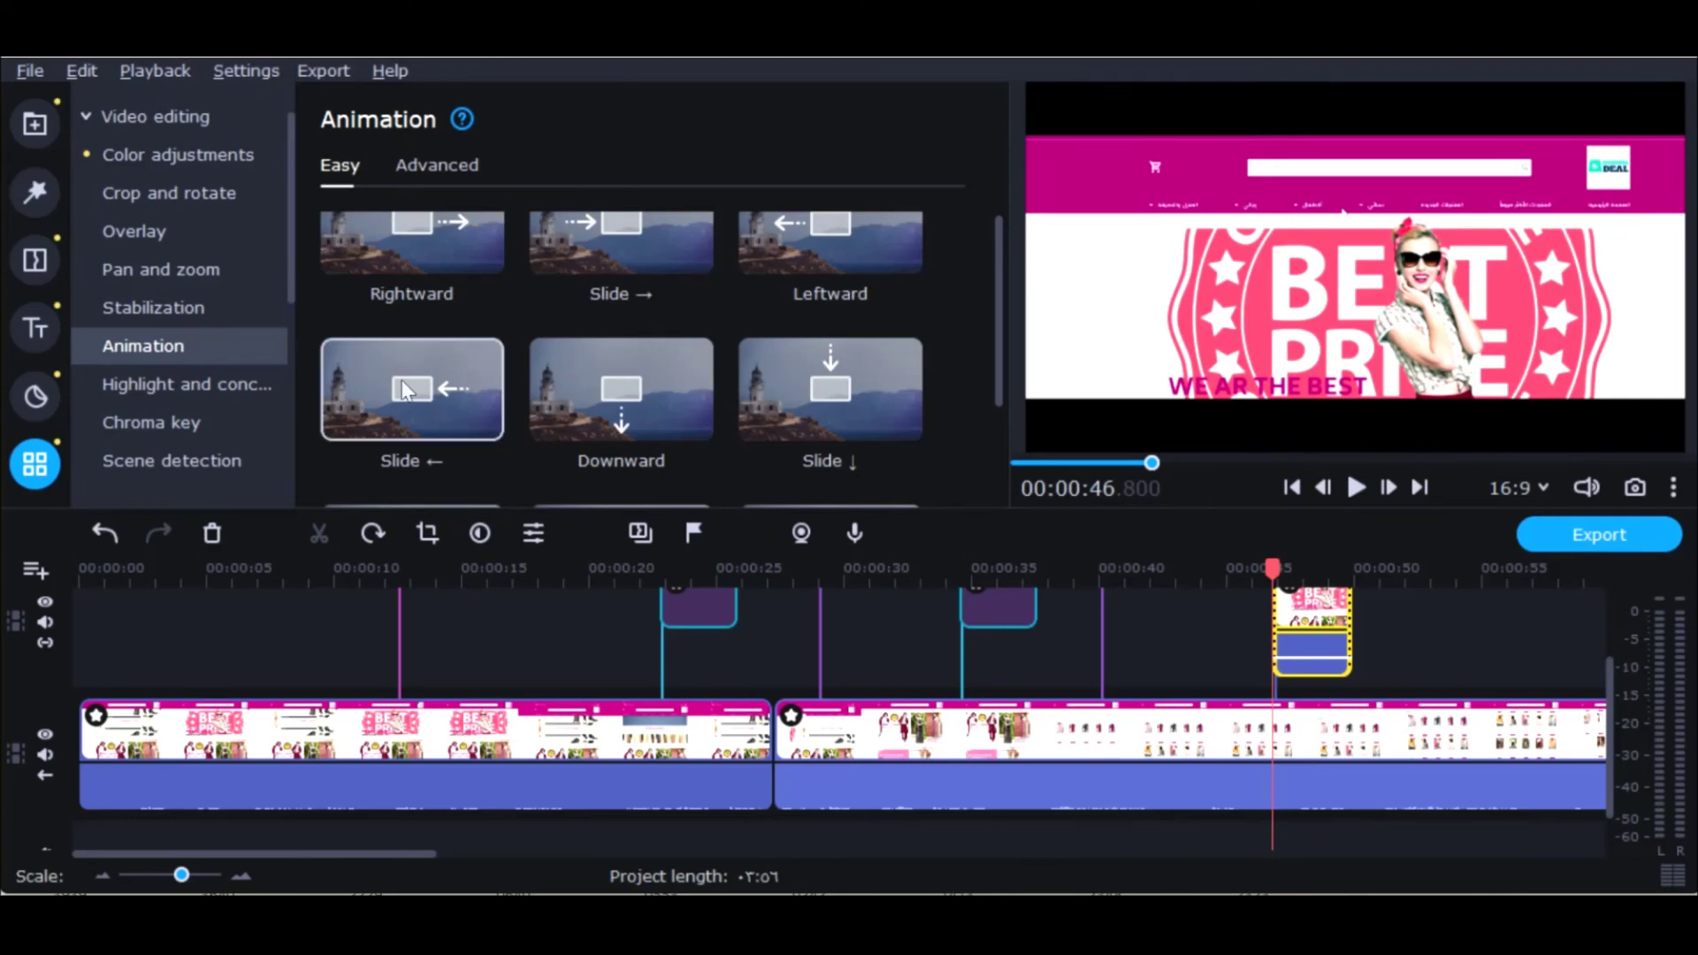
pyautogui.scroll(1, 404, 389)
pyautogui.click(427, 299)
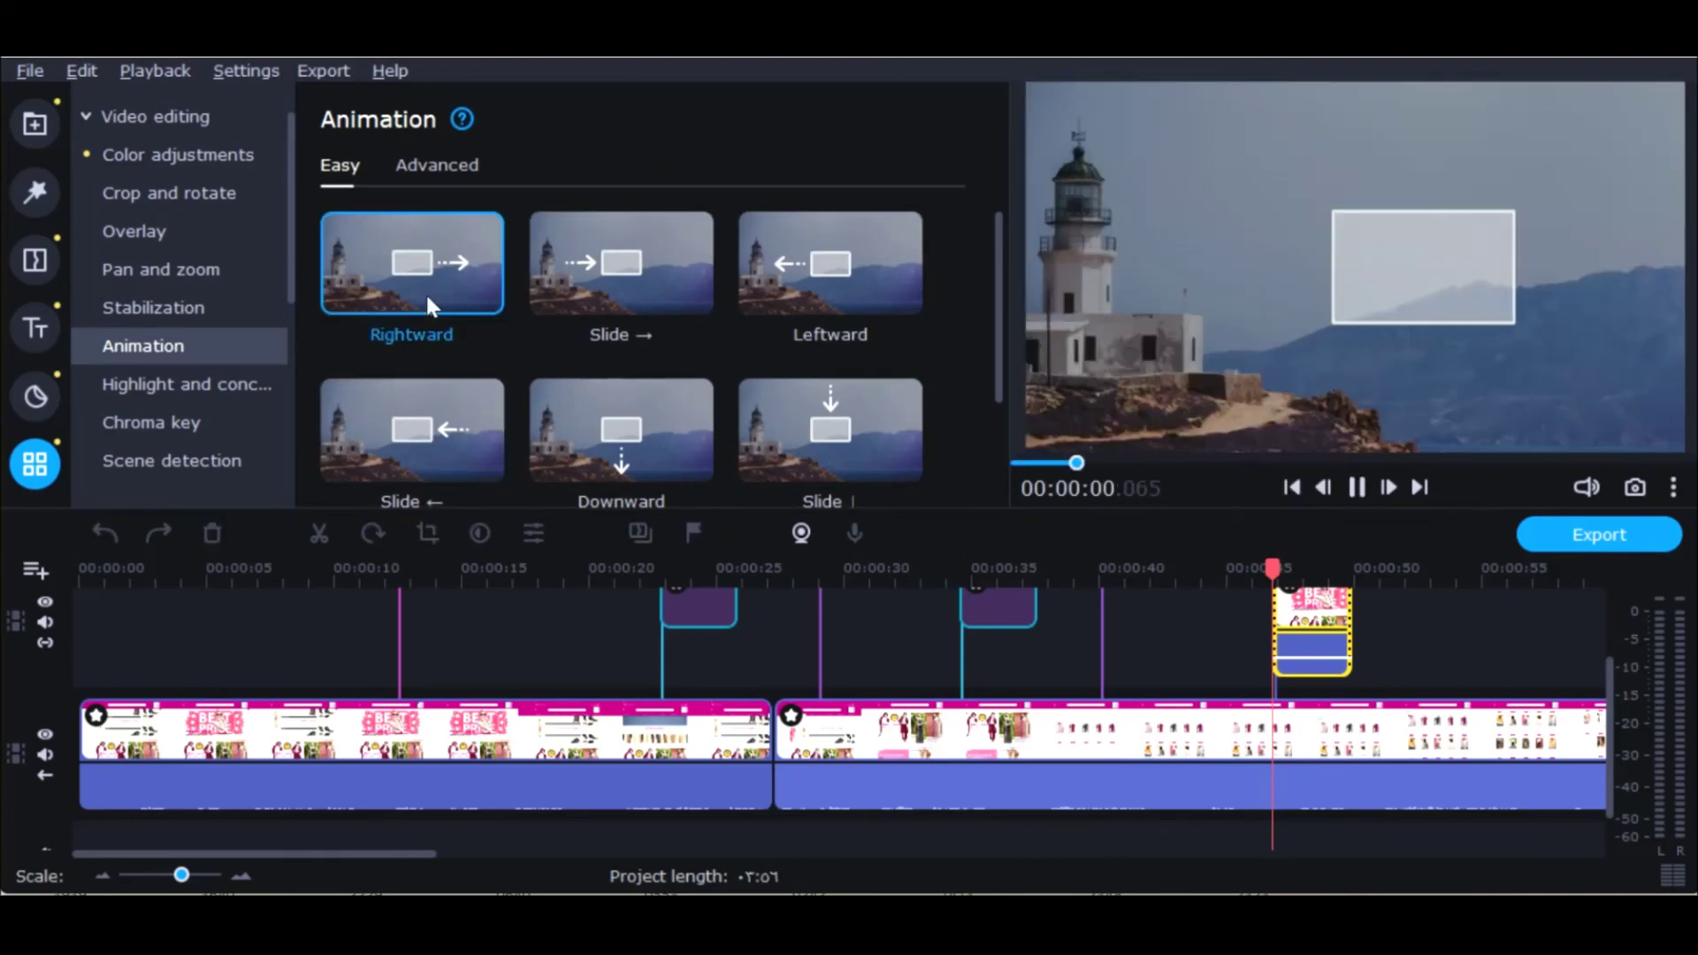
pyautogui.moveTo(426, 292); pyautogui.dragTo(1301, 619)
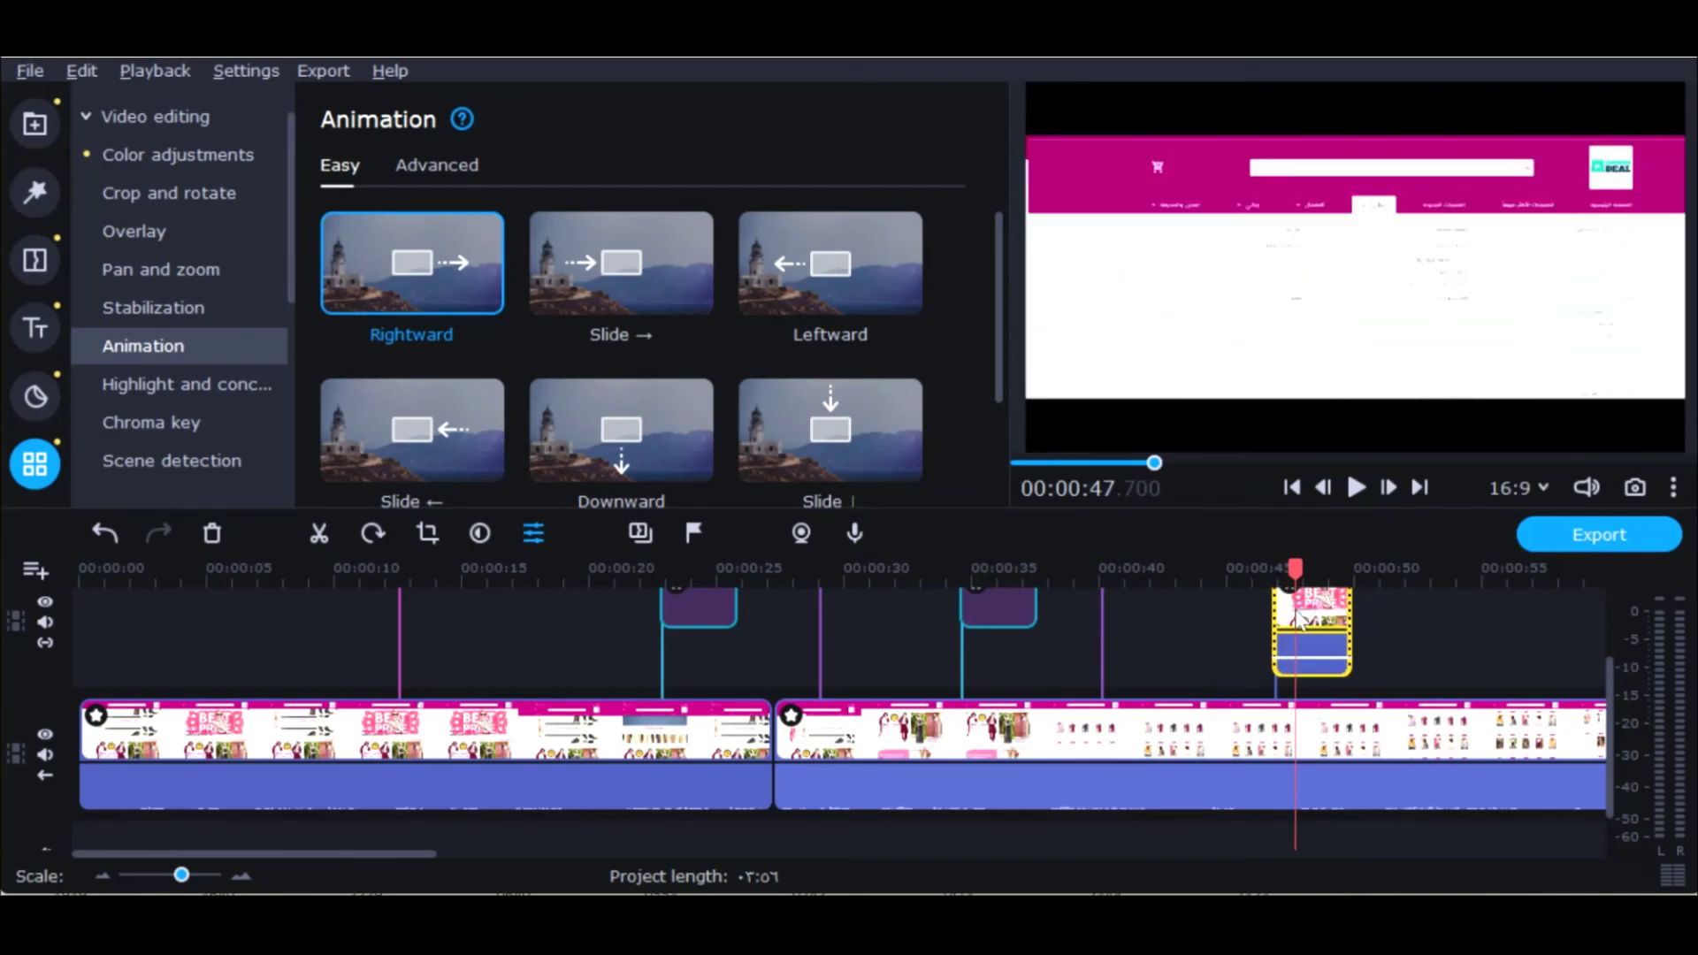
pyautogui.click(1244, 569)
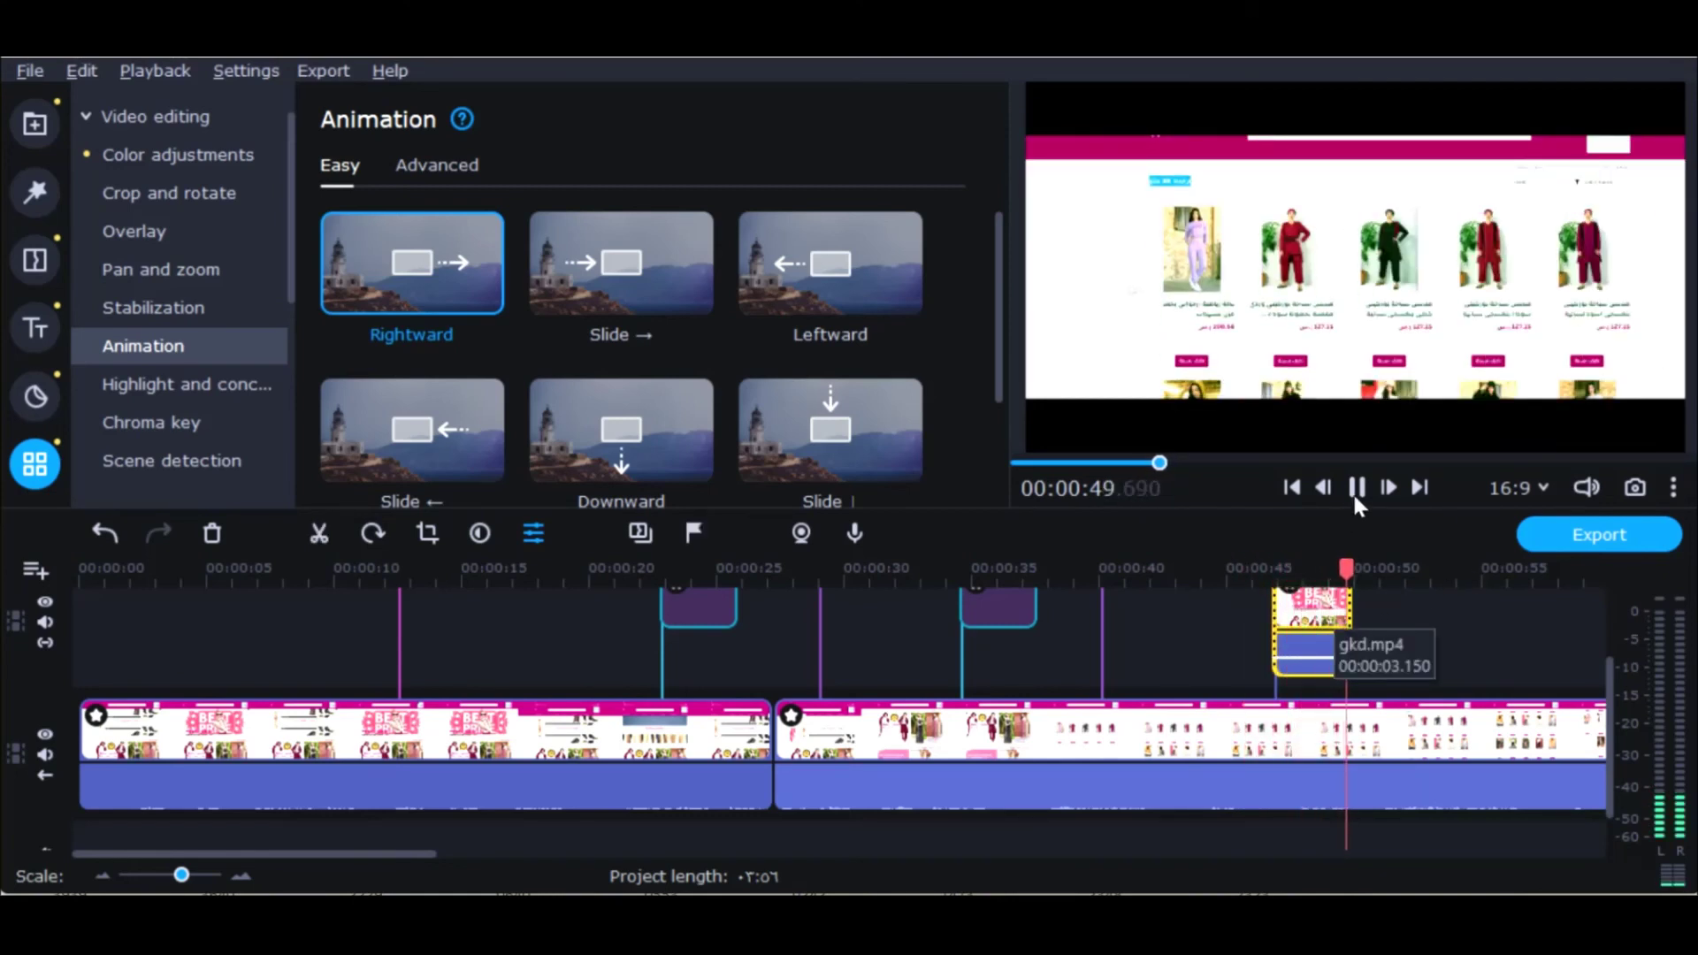
pyautogui.doubleClick(1309, 605)
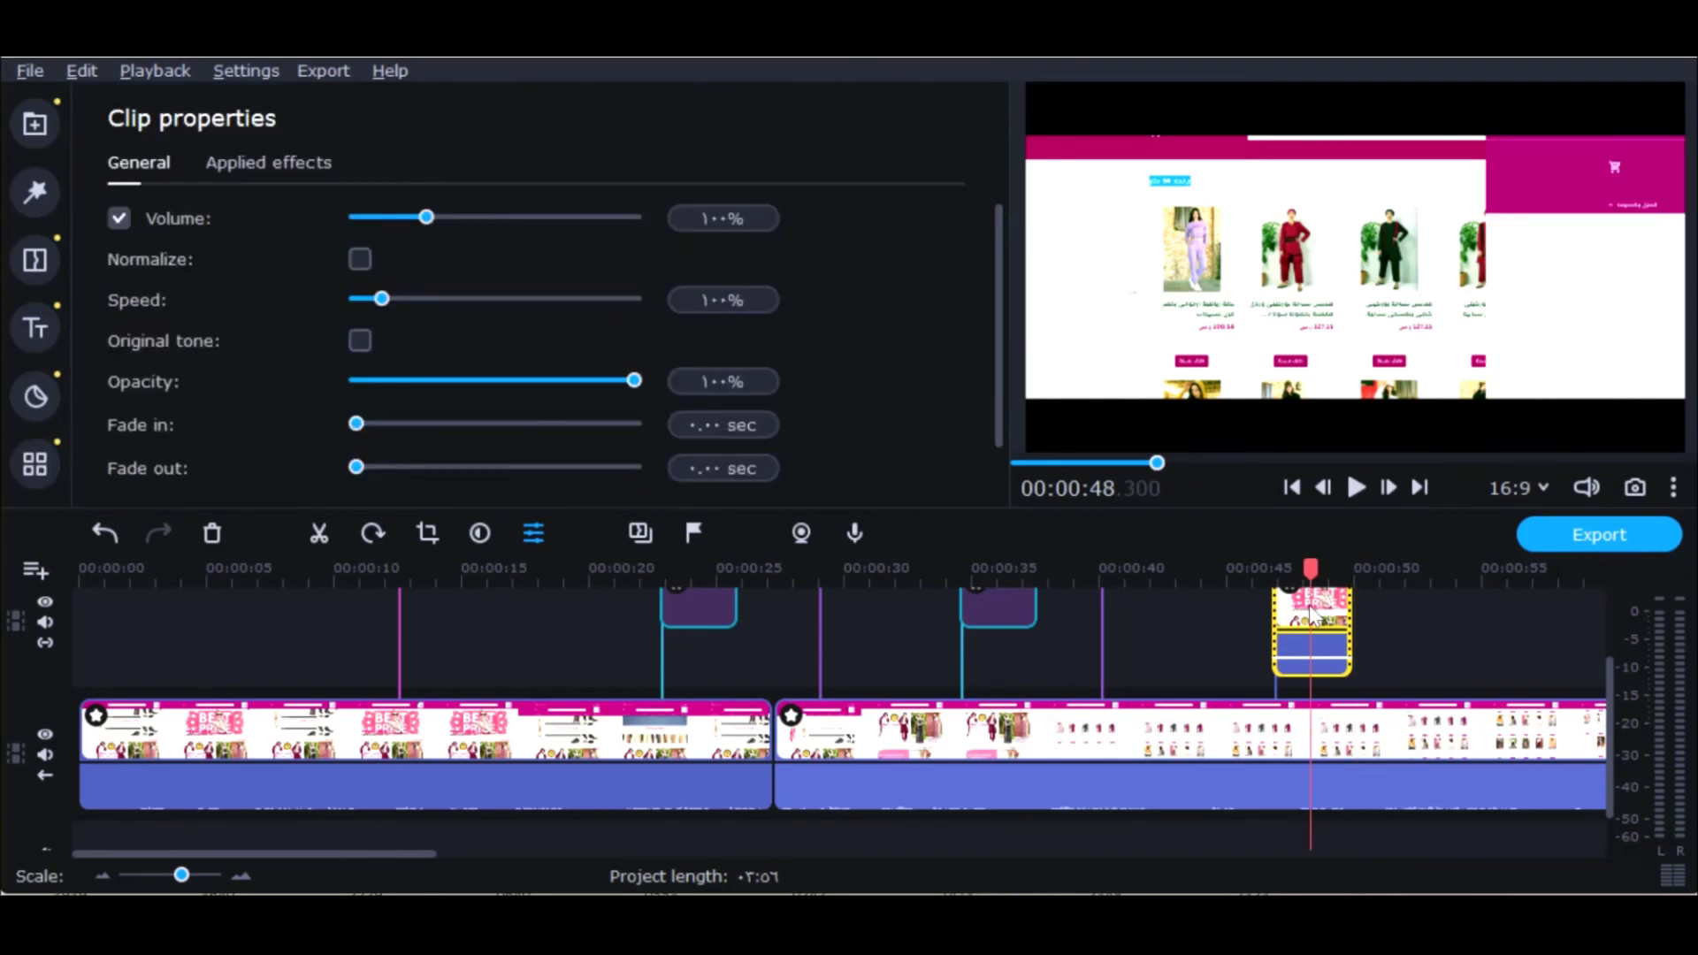
# Step: Set the overlay clip to Picture in picture and move its frame up to mid-height along the preview's right edge
pyautogui.click(35, 464)
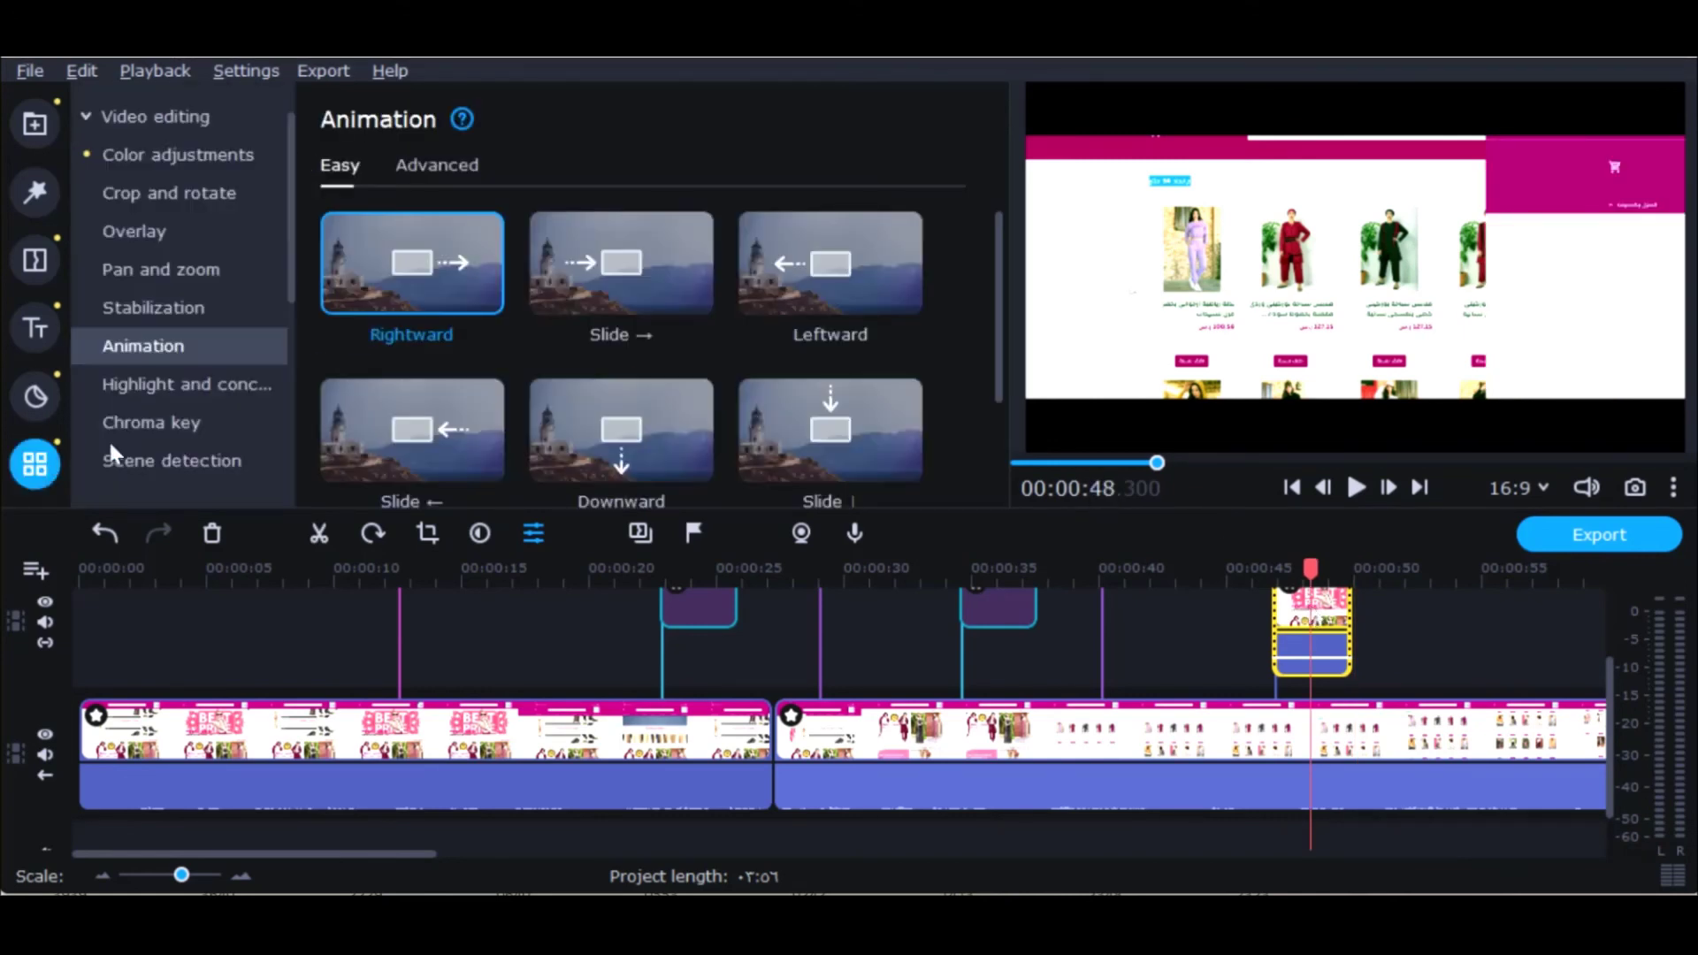
pyautogui.click(115, 118)
pyautogui.click(838, 255)
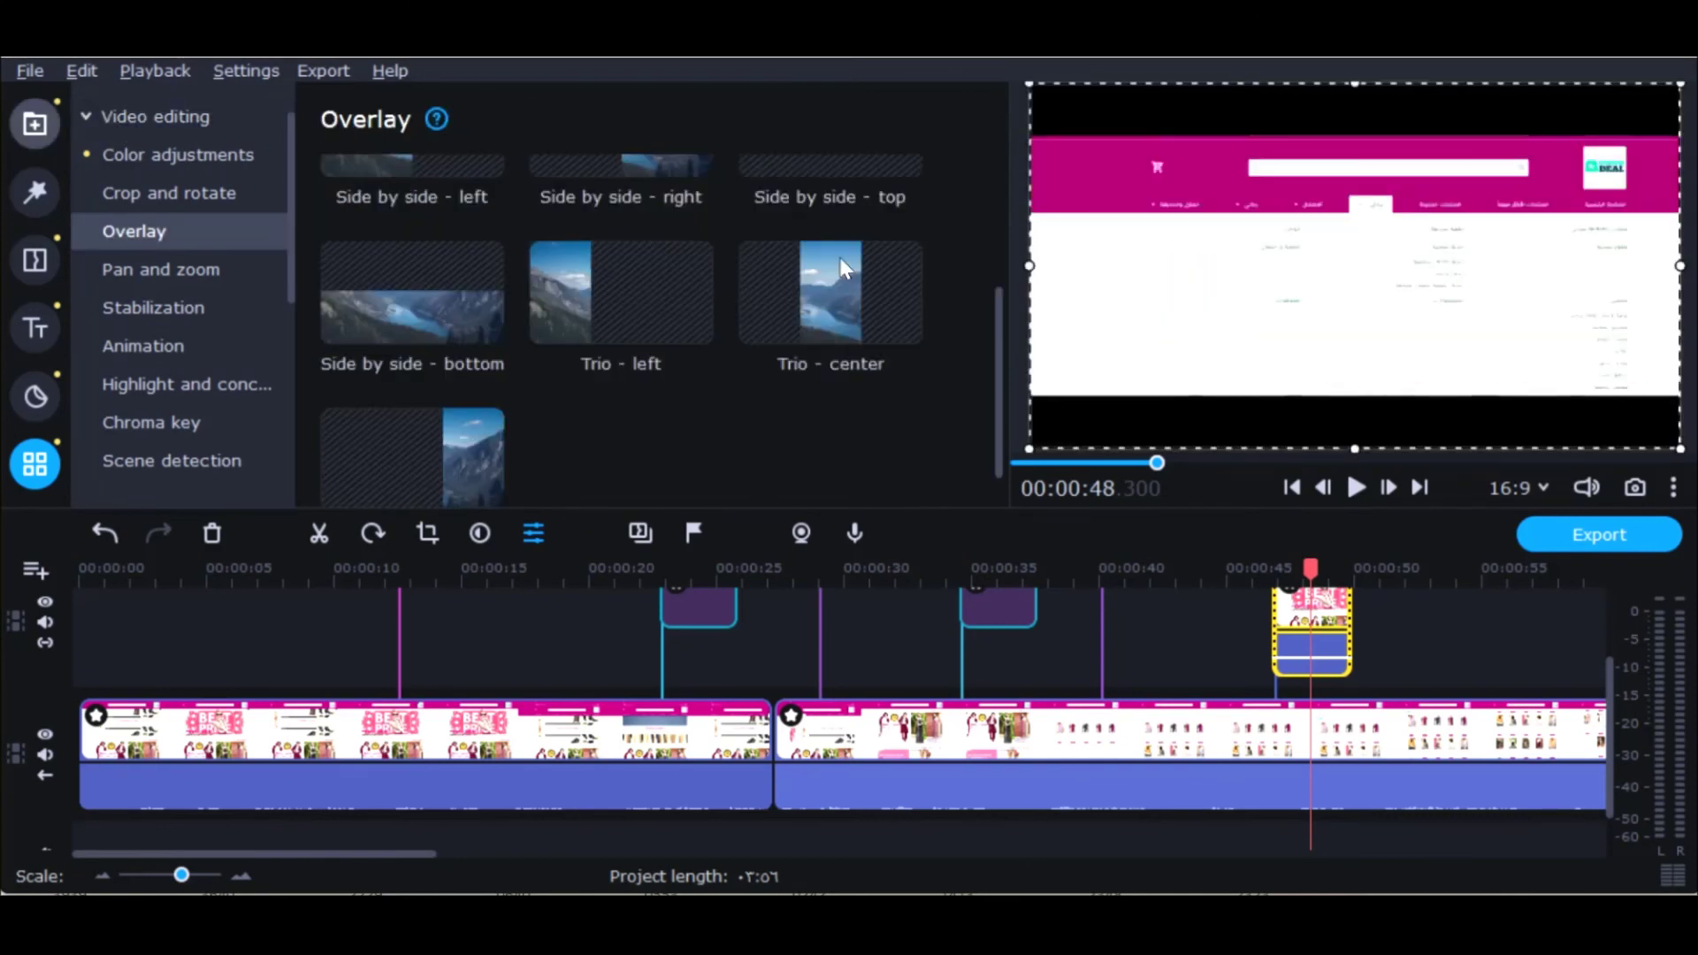
pyautogui.scroll(3, 697, 306)
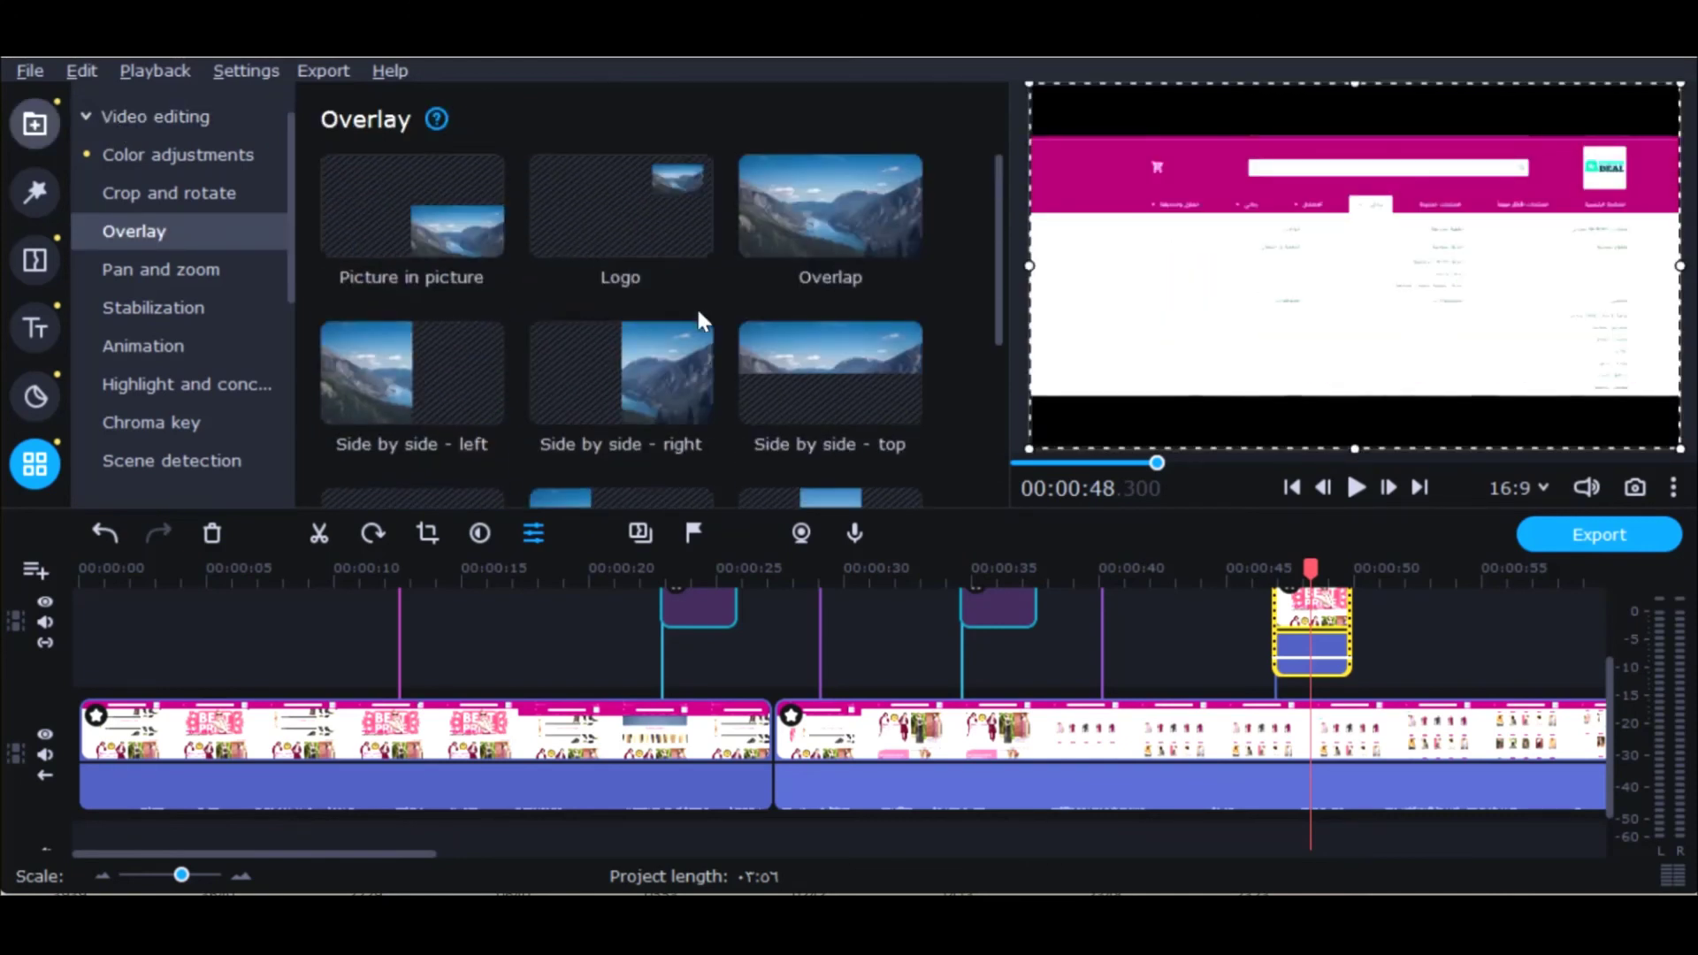
pyautogui.click(463, 231)
pyautogui.moveTo(1511, 389); pyautogui.dragTo(1513, 298)
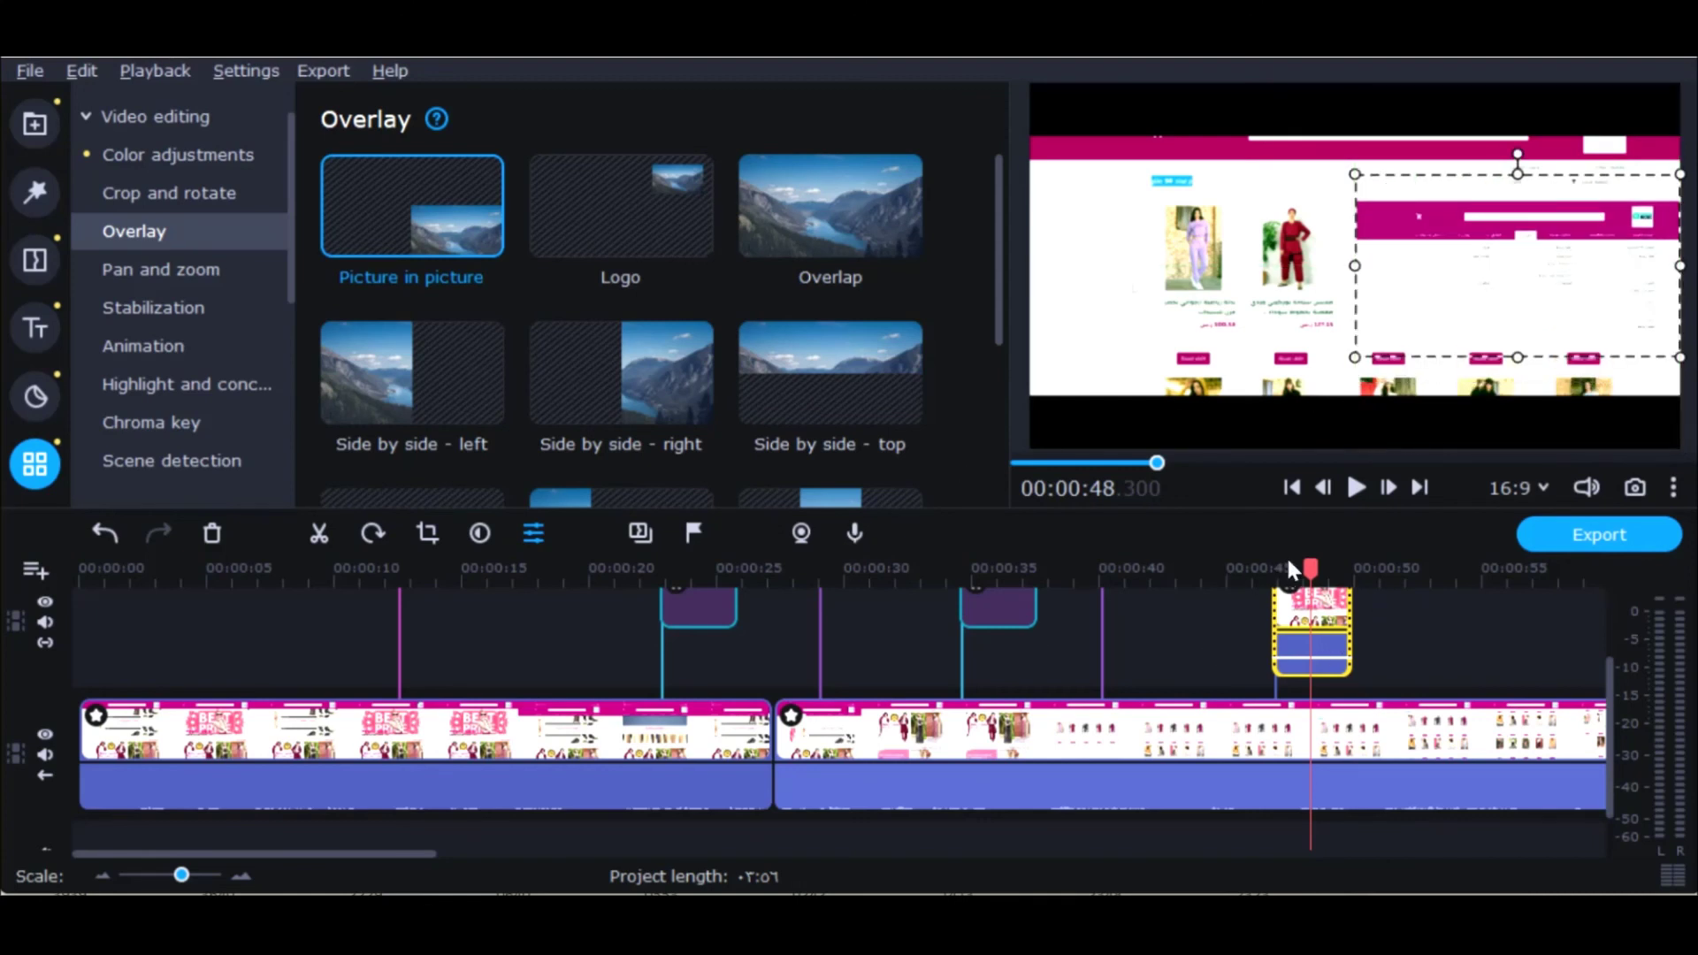
# Step: Play the picture-in-picture section from 44 seconds and undo the overlay edits until the short segment is back on the main track
pyautogui.click(1201, 568)
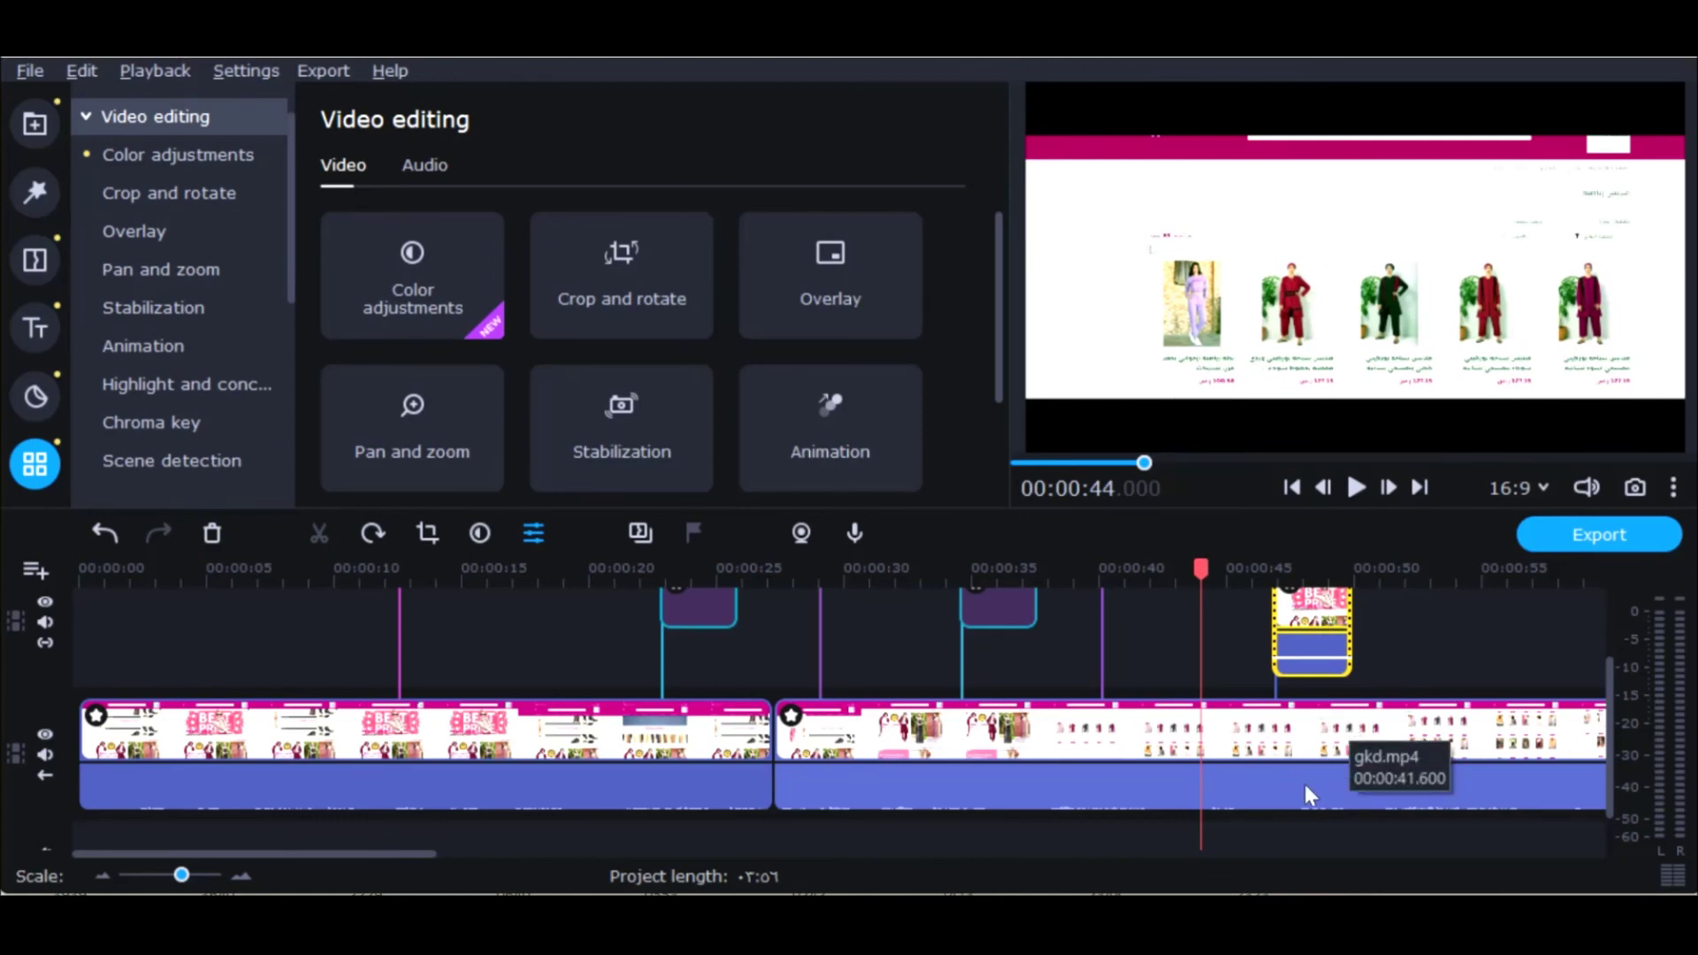
pyautogui.click(1356, 488)
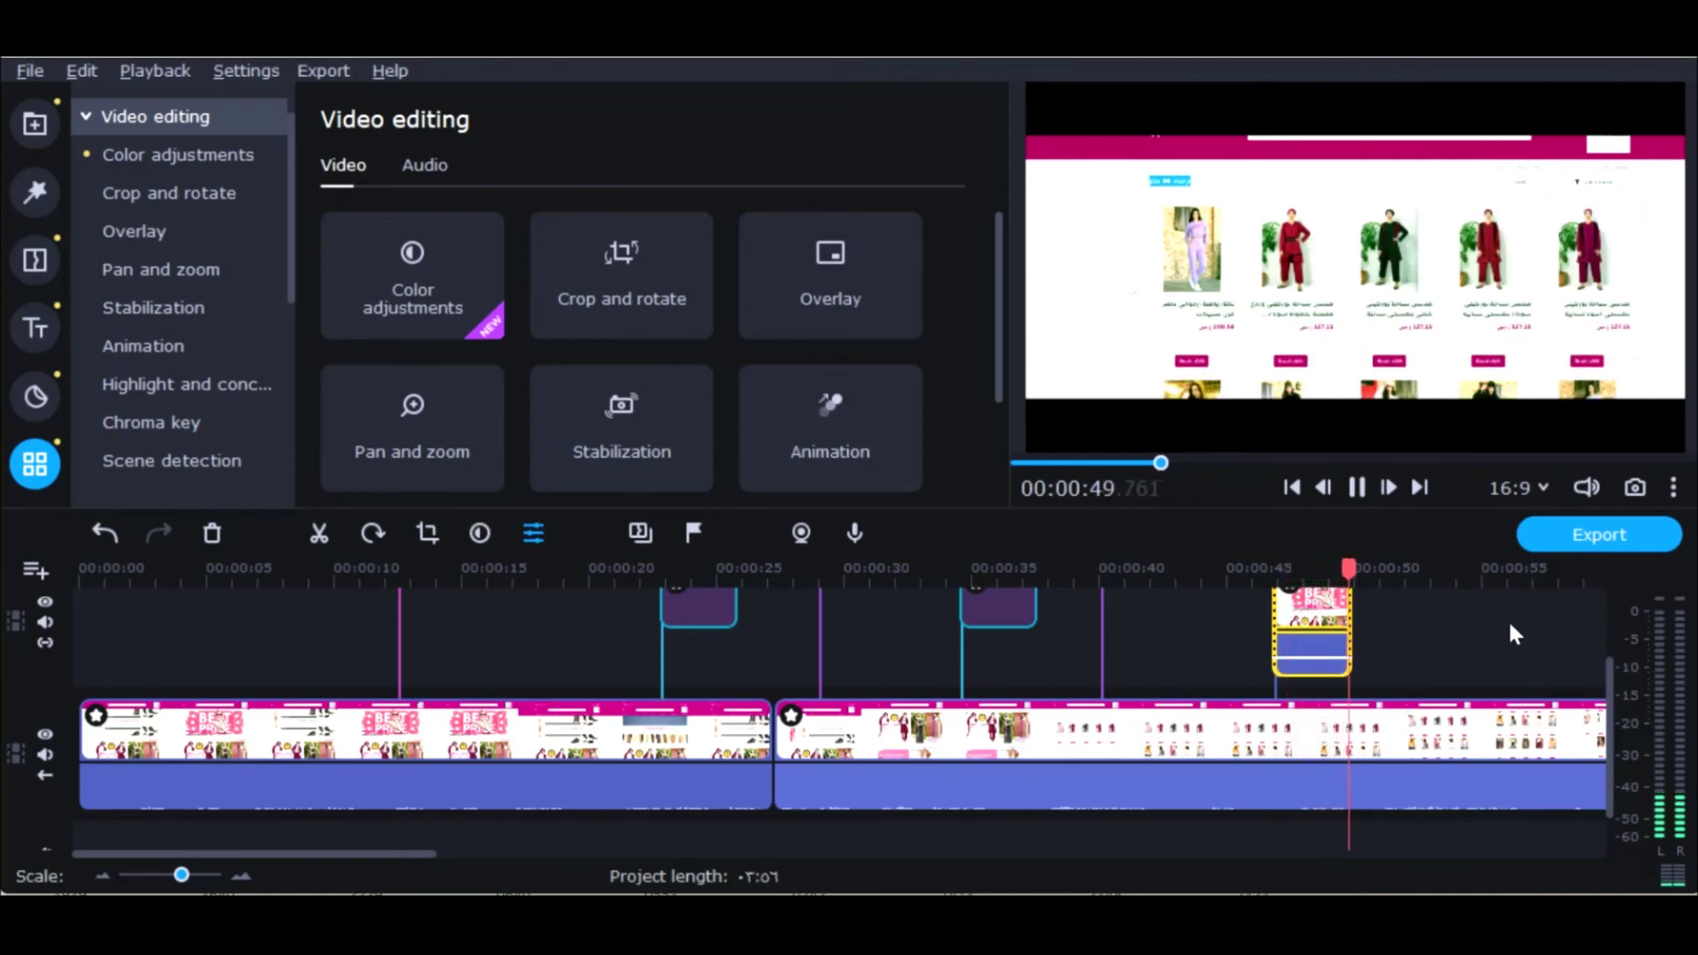
pyautogui.click(1359, 491)
pyautogui.click(107, 531)
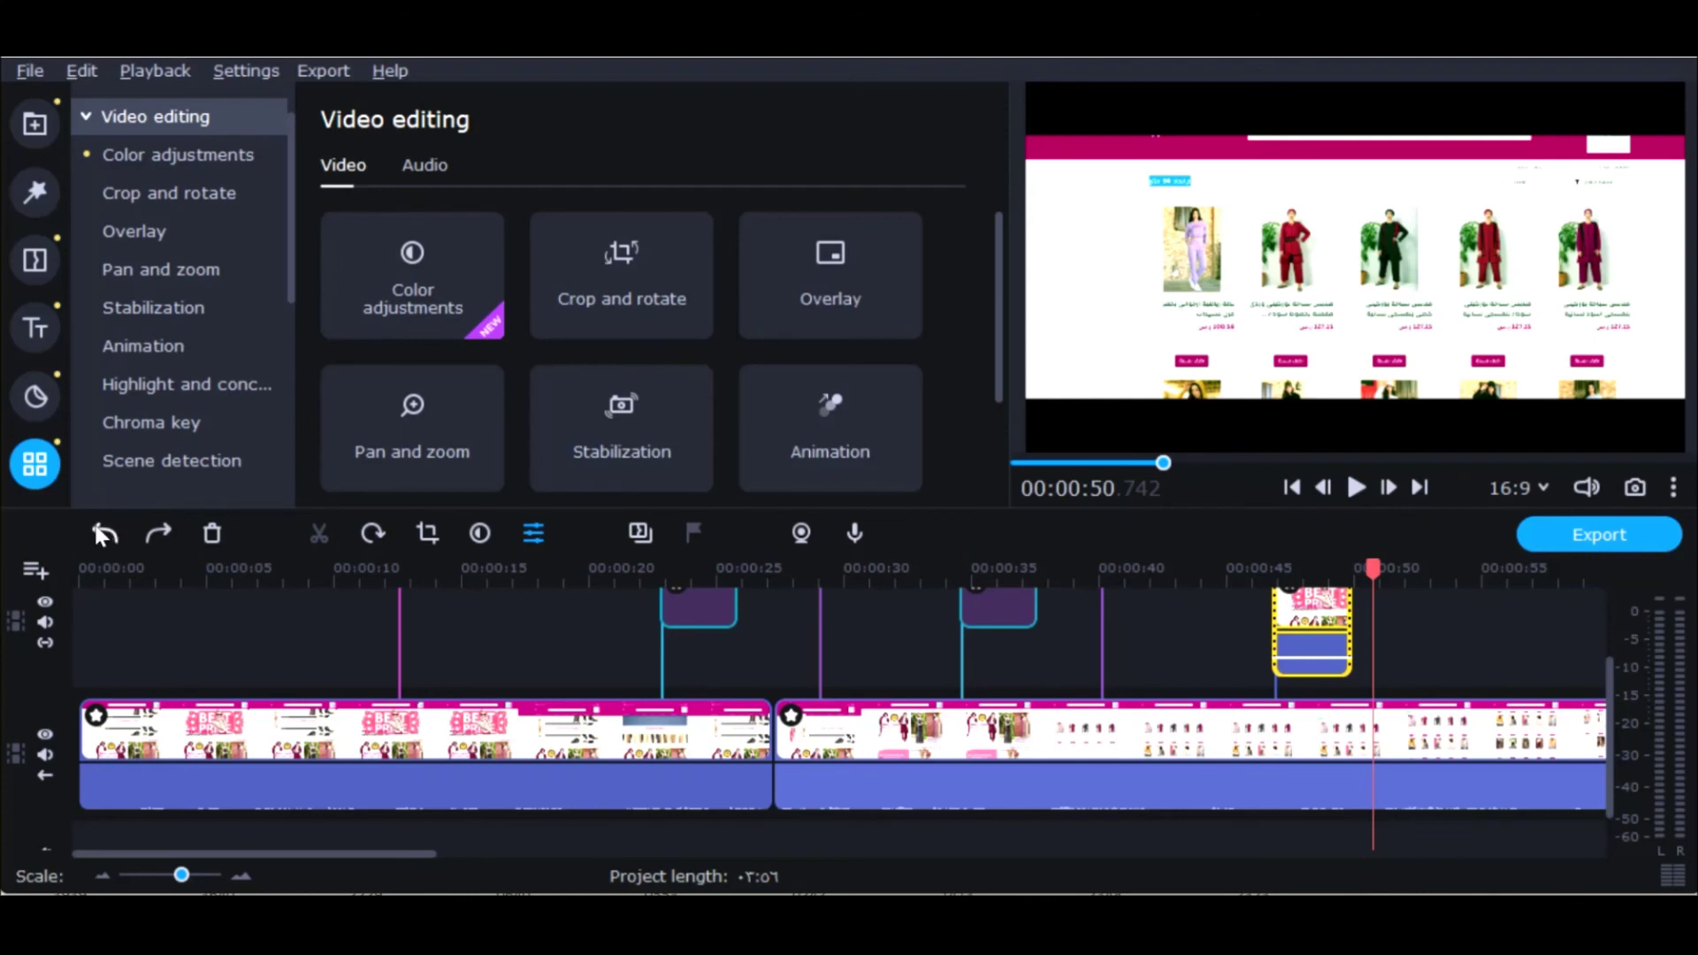
pyautogui.click(106, 535)
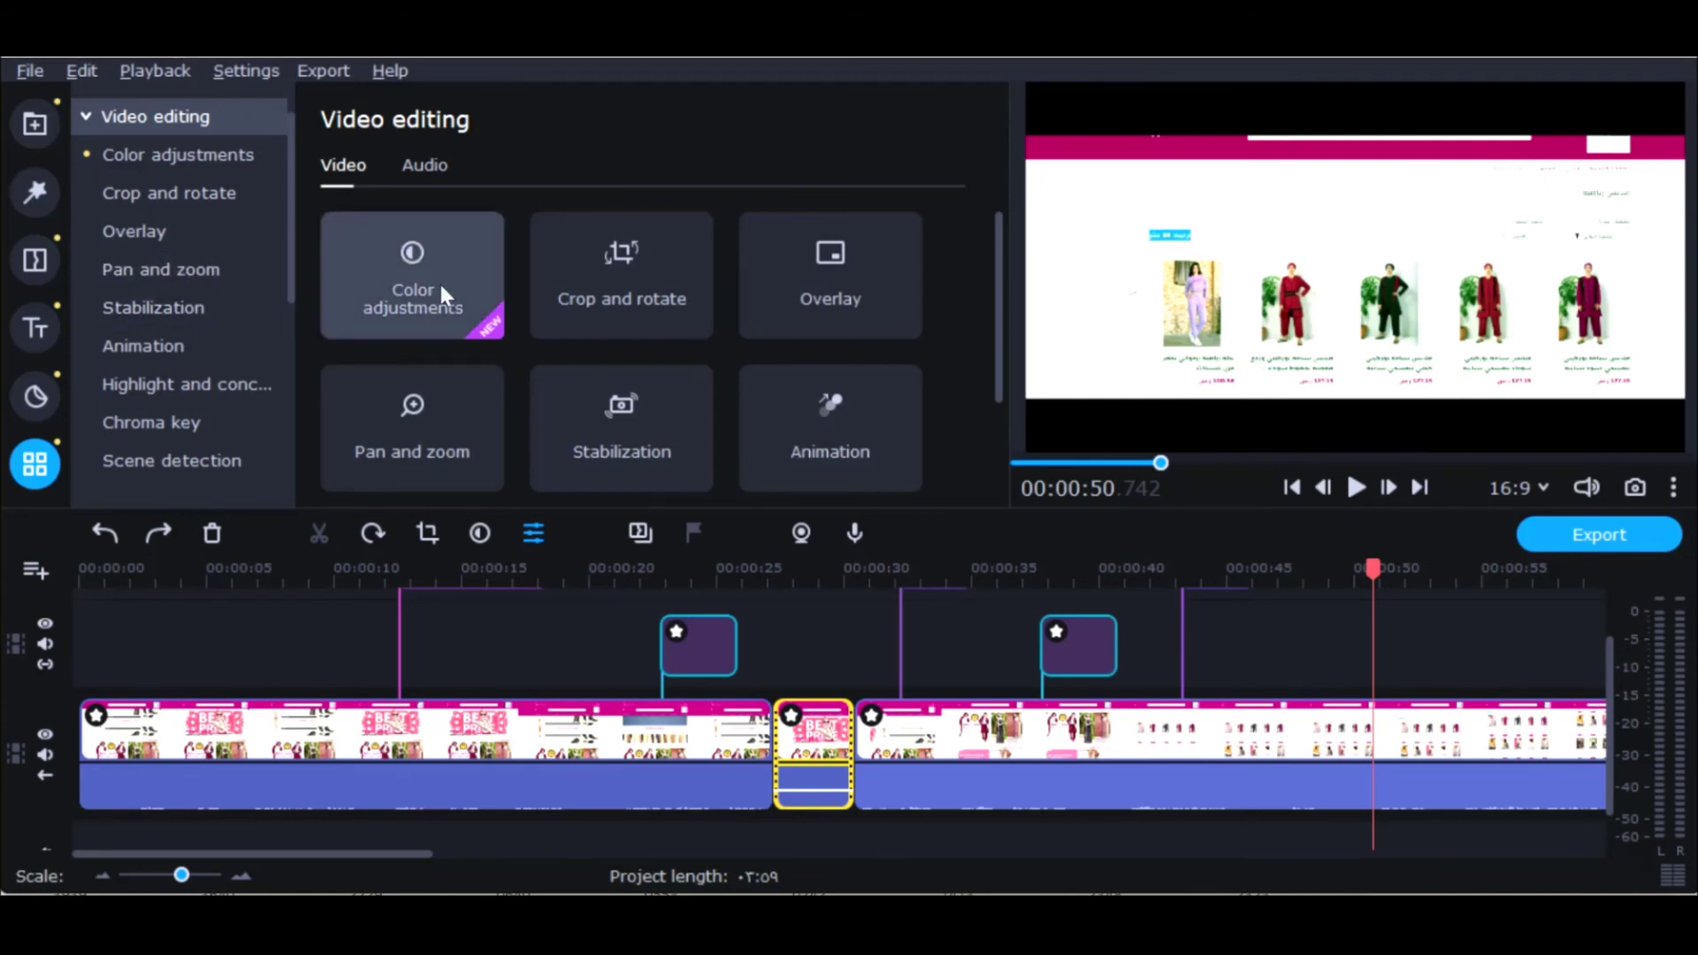
# Step: Look through the video editing tools, examining the Logo and Scene detection options
pyautogui.scroll(-3, 439, 279)
pyautogui.scroll(3, 438, 279)
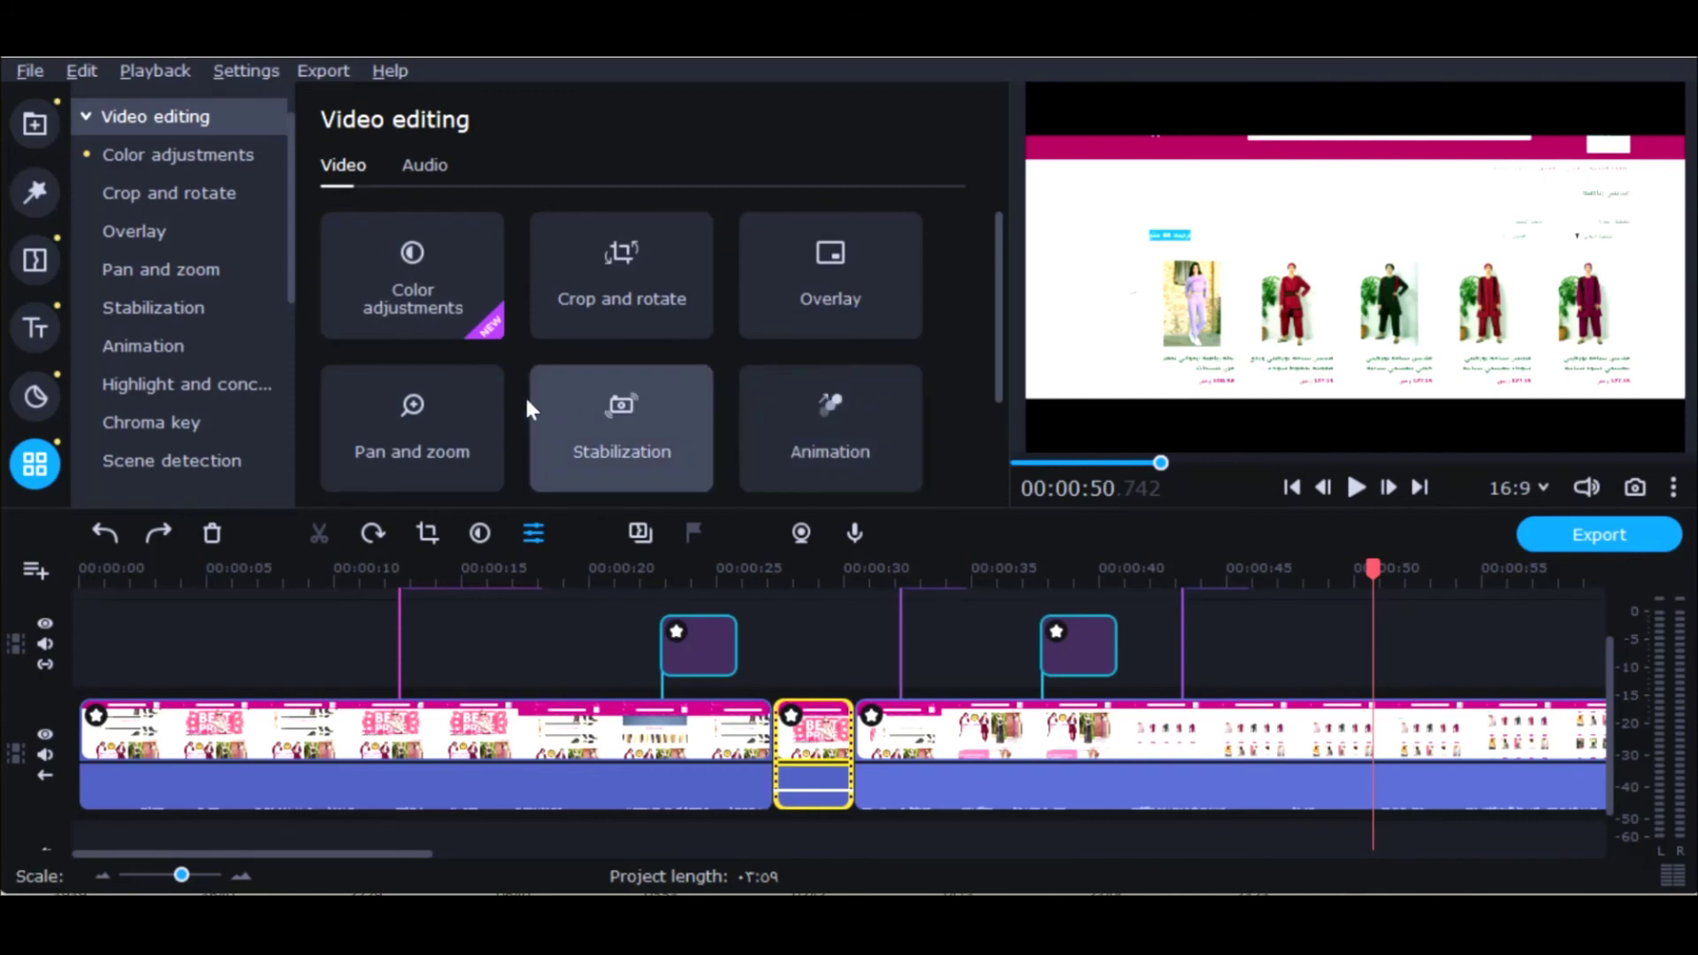
pyautogui.scroll(-3, 527, 403)
pyautogui.click(462, 423)
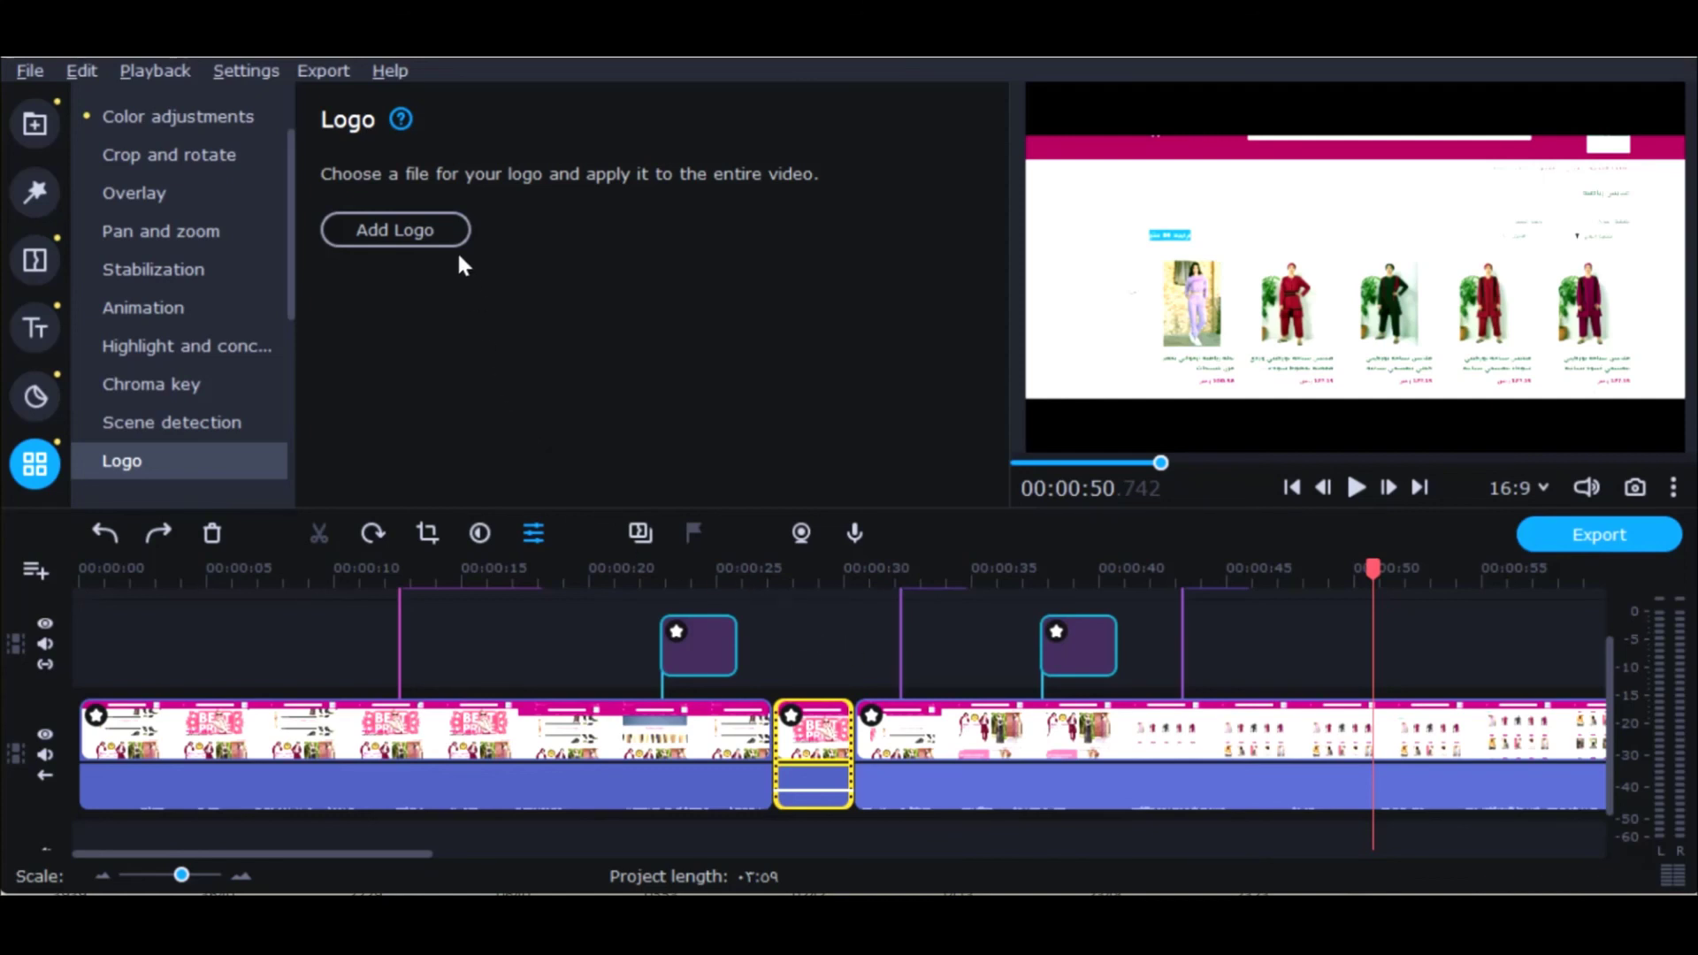
pyautogui.click(164, 426)
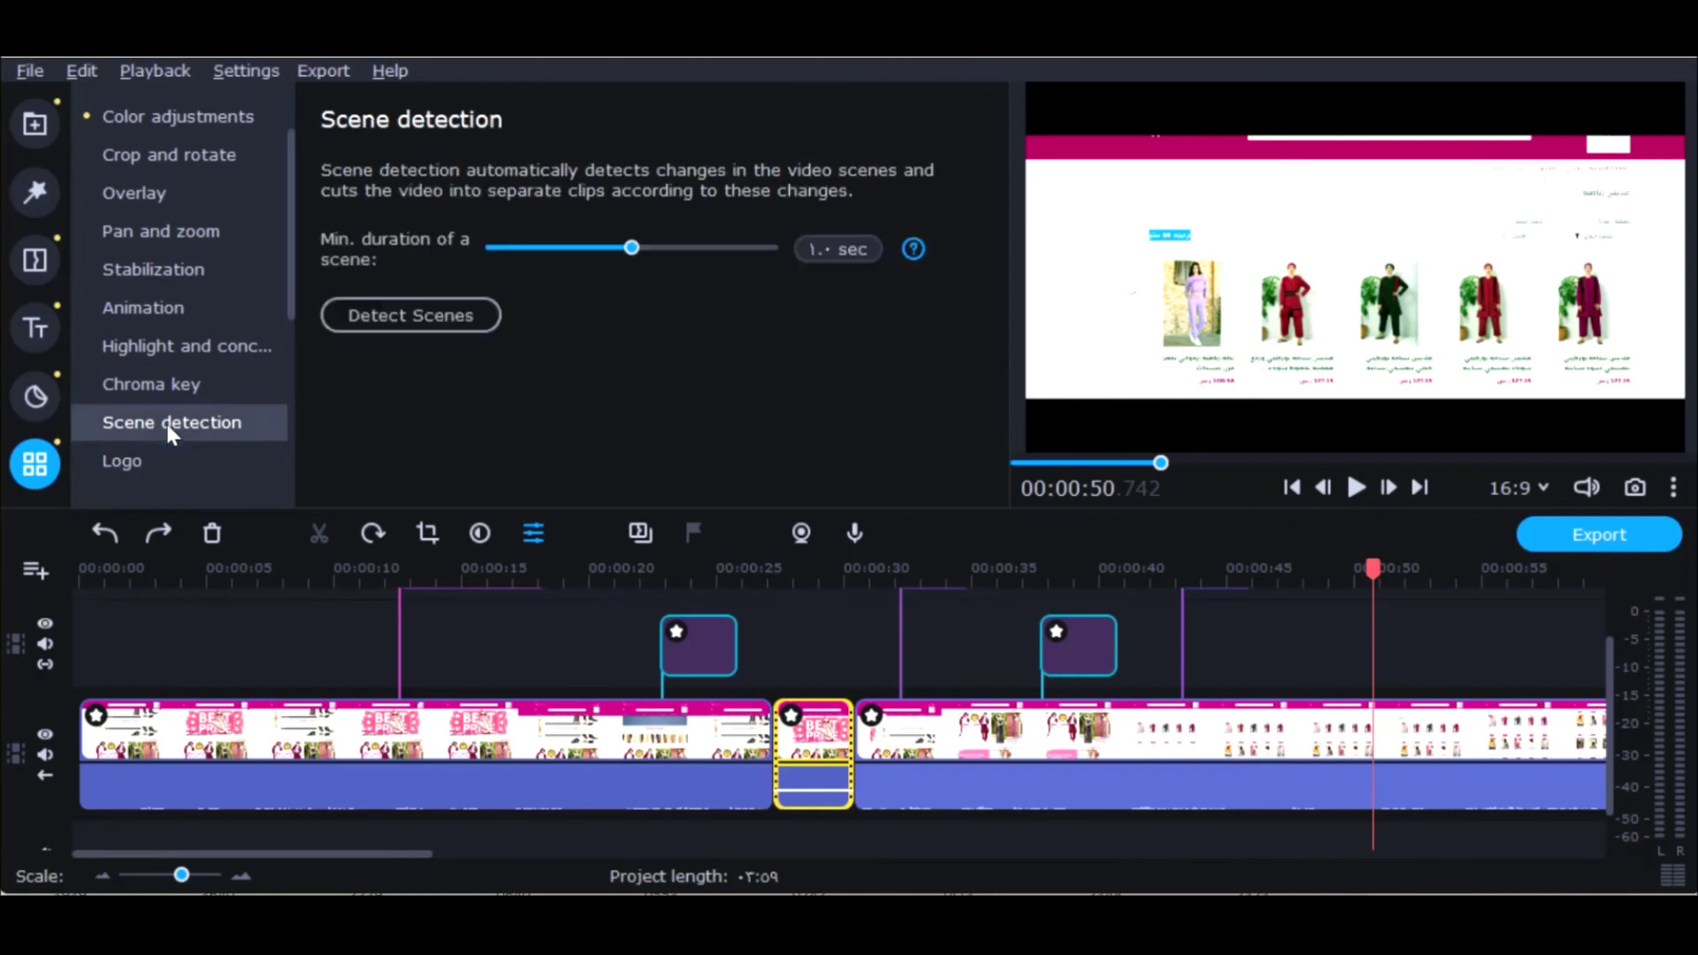